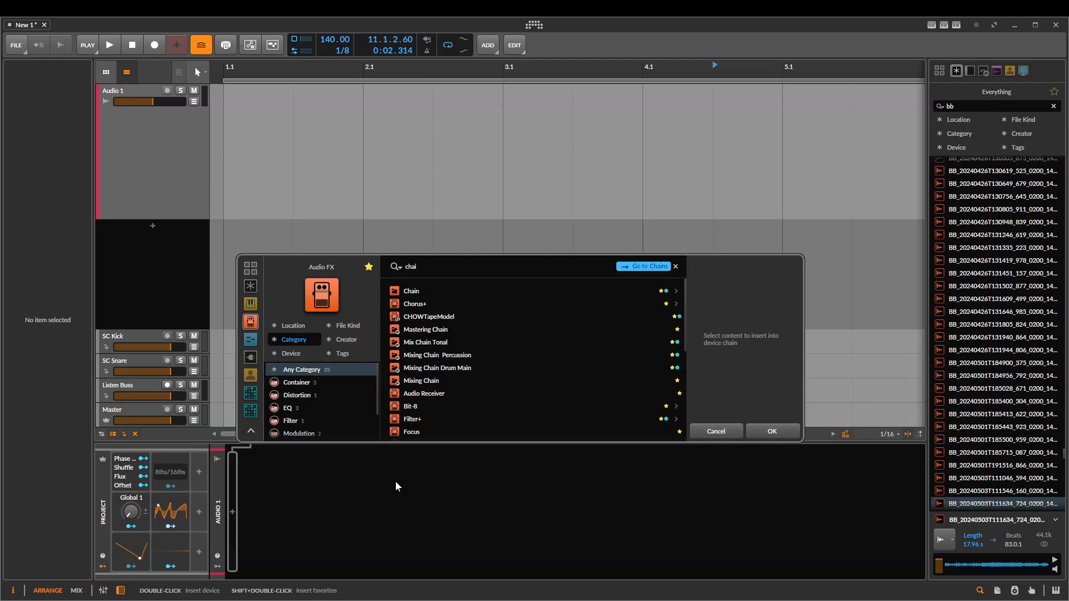
Insert a Chain device on the Audio 1 track with a Dynamics device inside it, compressing the loud end of its curve
{"action": "left_click", "coordinate": [447, 295]}
{"action": "left_click", "coordinate": [771, 428]}
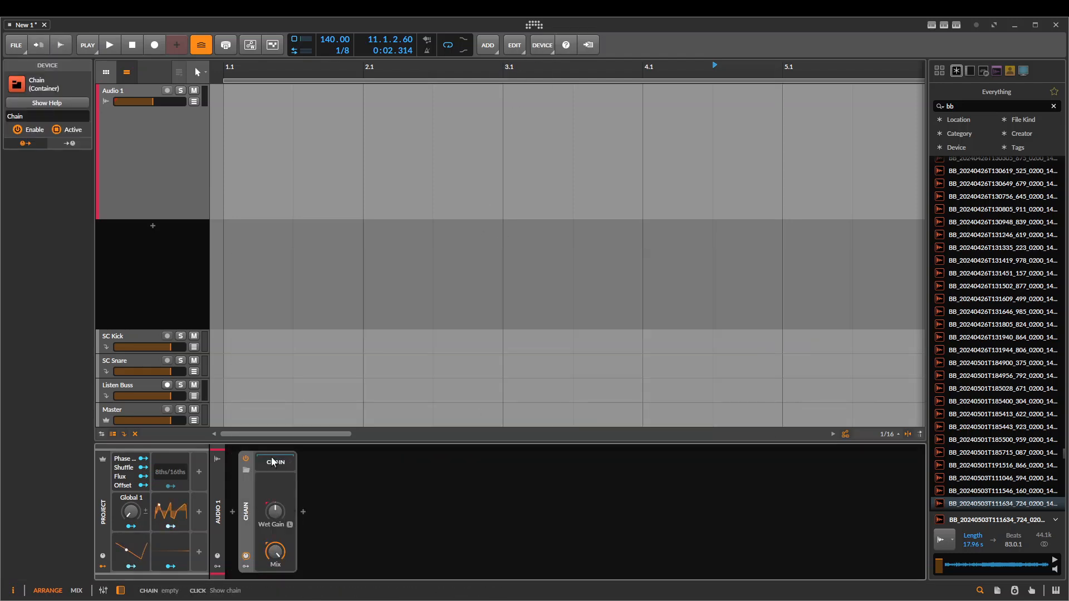
{"action": "left_click", "coordinate": [303, 512]}
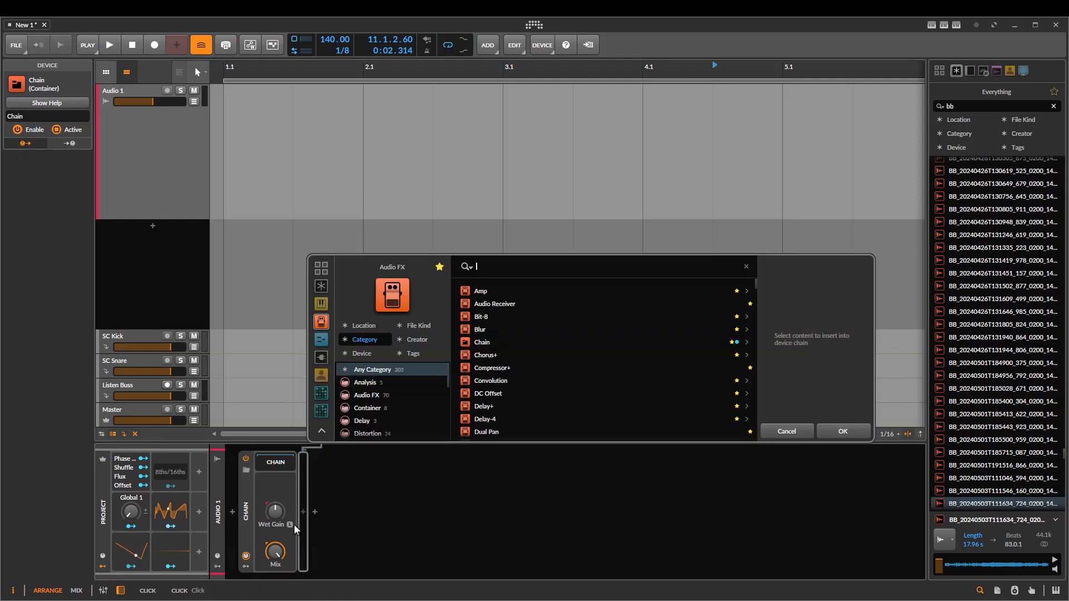
{"action": "type", "text": "dyn"}
{"action": "key", "text": "Down"}
{"action": "key", "text": "Return"}
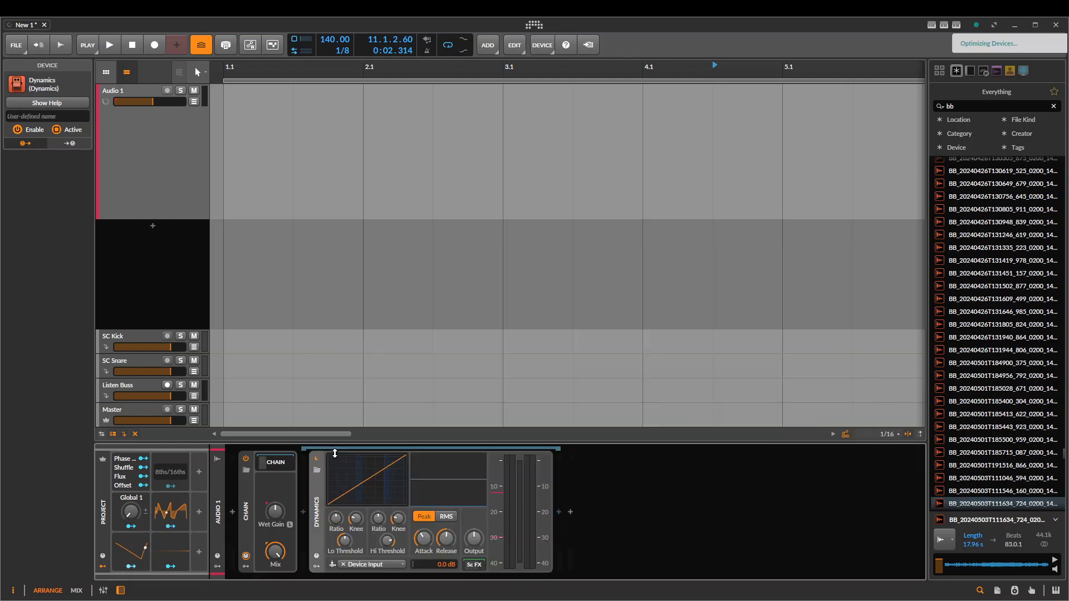
{"action": "left_click_drag", "start_coordinate": [400, 457], "coordinate": [399, 465]}
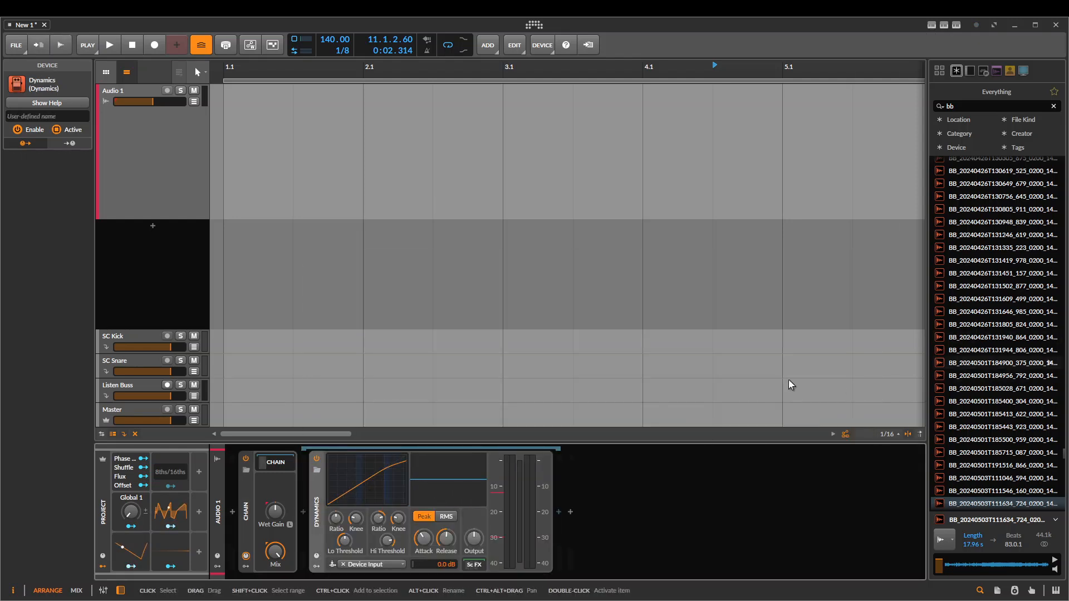
Add an EQ-2 after Dynamics inside the Chain and try out the Chain's Mix control
{"action": "left_click", "coordinate": [558, 511]}
{"action": "type", "text": "eq"}
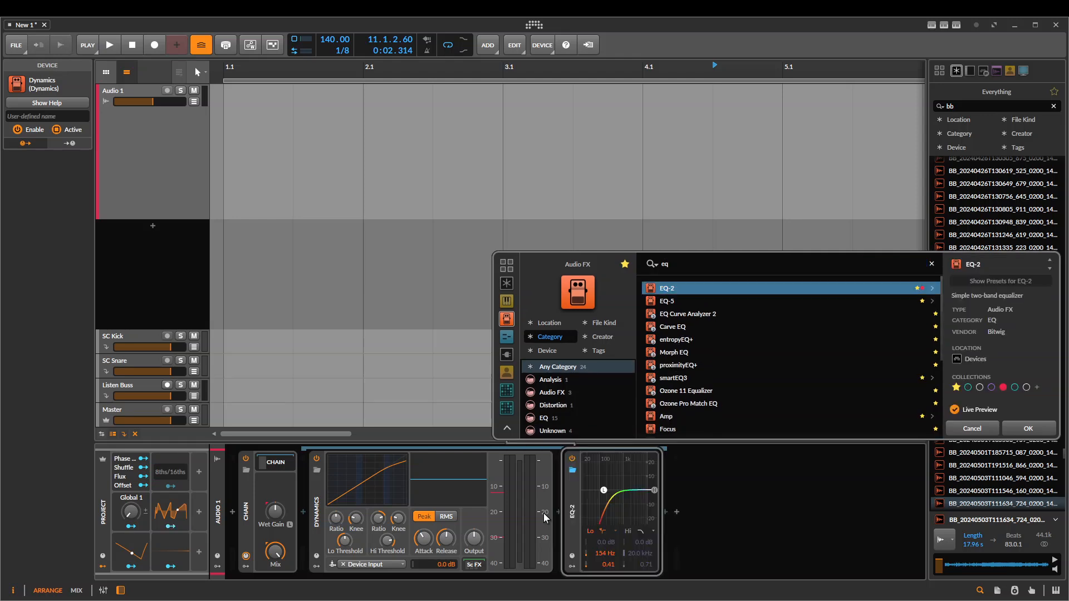
{"action": "key", "text": "Return"}
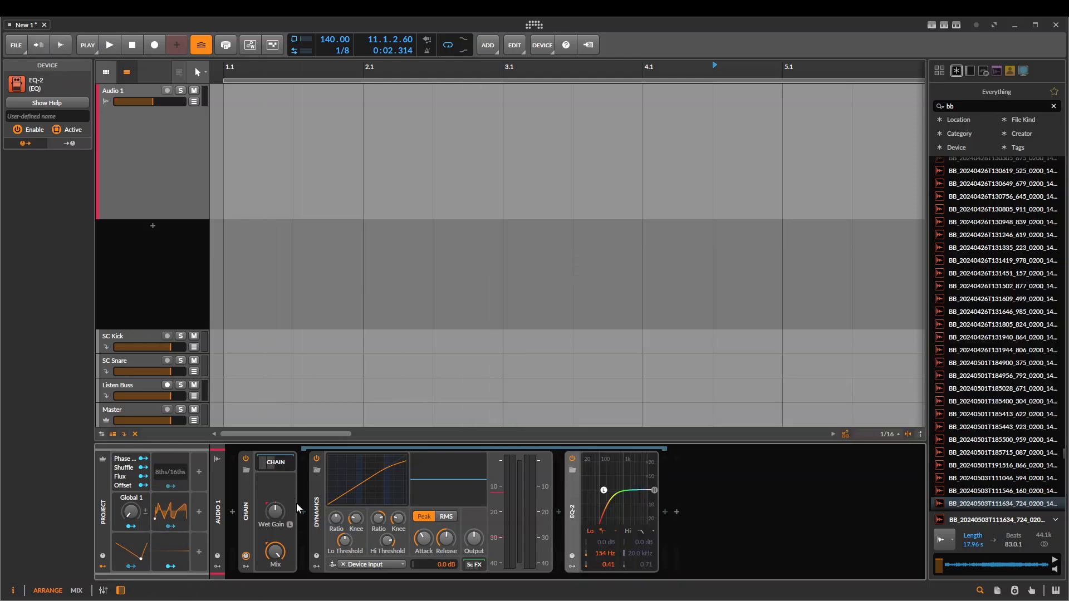
{"action": "left_click", "coordinate": [247, 486]}
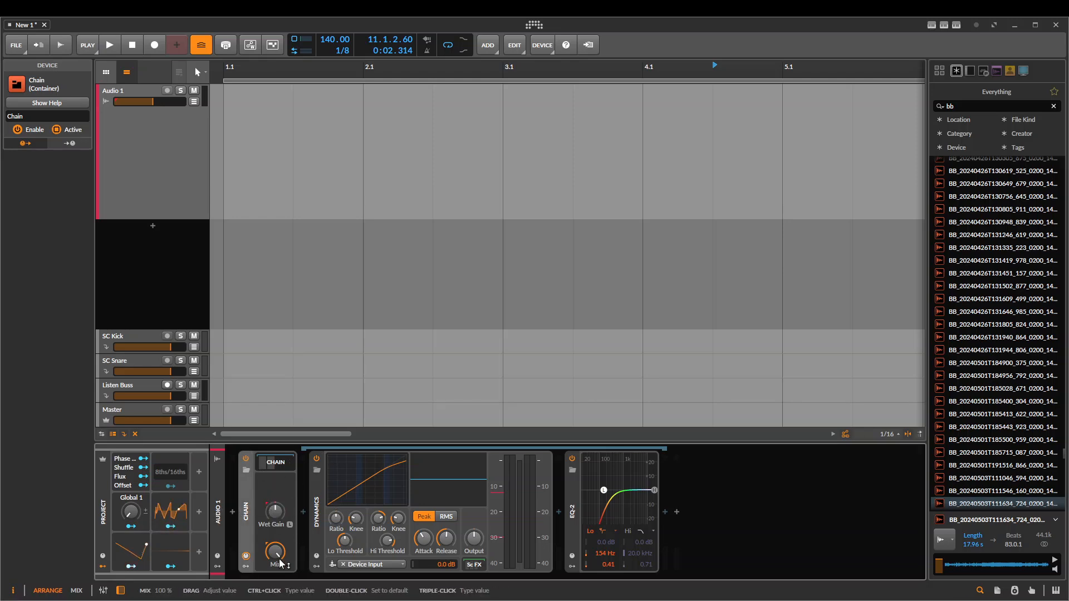
{"action": "left_click_drag", "start_coordinate": [273, 560], "coordinate": [272, 573]}
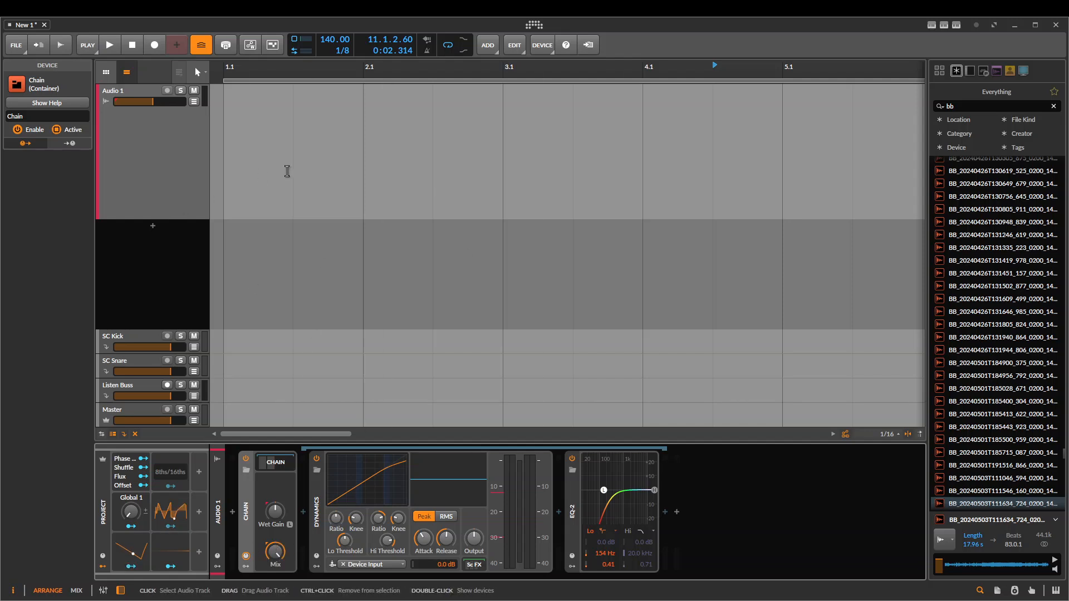
Place the sample BB_20240426T131609_499_0200_140BPM at the start of the Audio 1 track
{"action": "left_click", "coordinate": [1049, 300]}
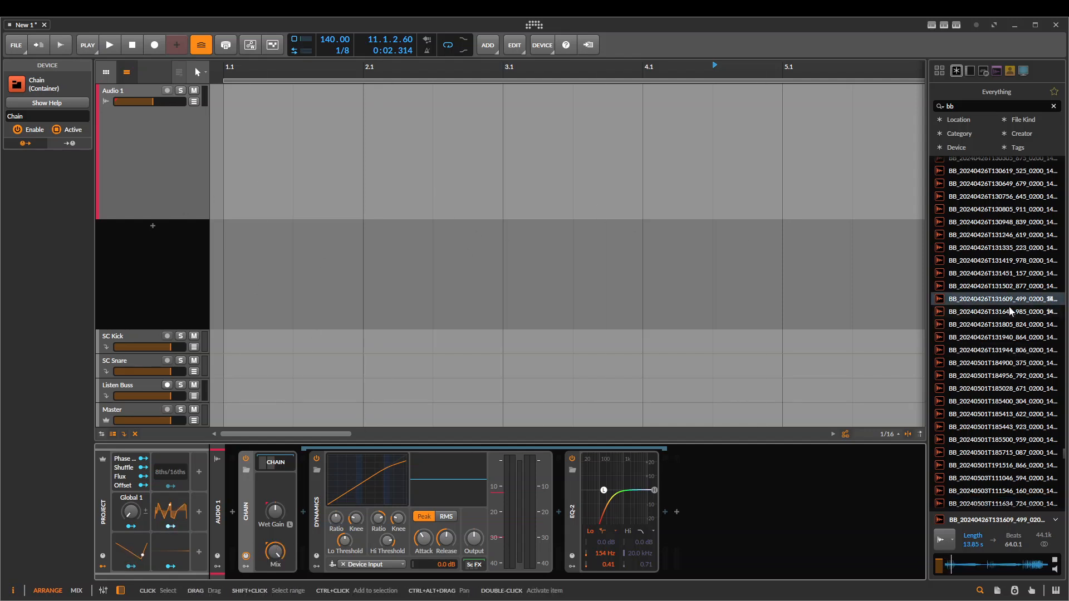
{"action": "left_click_drag", "start_coordinate": [1027, 301], "coordinate": [225, 130]}
{"action": "scroll", "coordinate": [224, 130], "scroll_direction": "down", "scroll_amount": 3}
{"action": "left_click", "coordinate": [351, 140]}
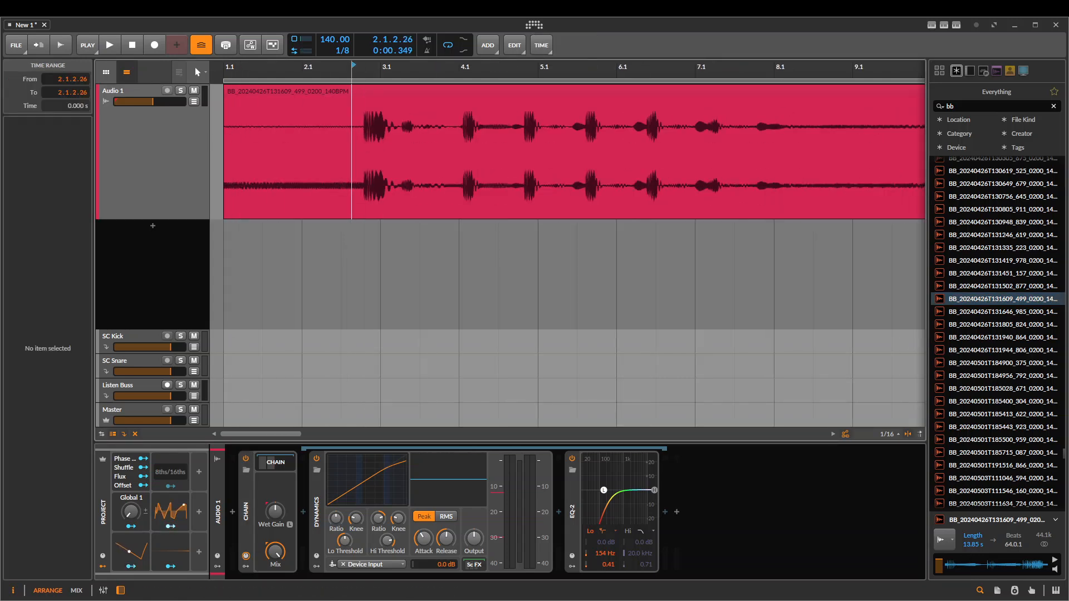
Select the clip's time range from 49.1.1.00 to 64.1.1.00 and make it the loop range
{"action": "scroll", "coordinate": [313, 138], "scroll_direction": "down", "scroll_amount": 3}
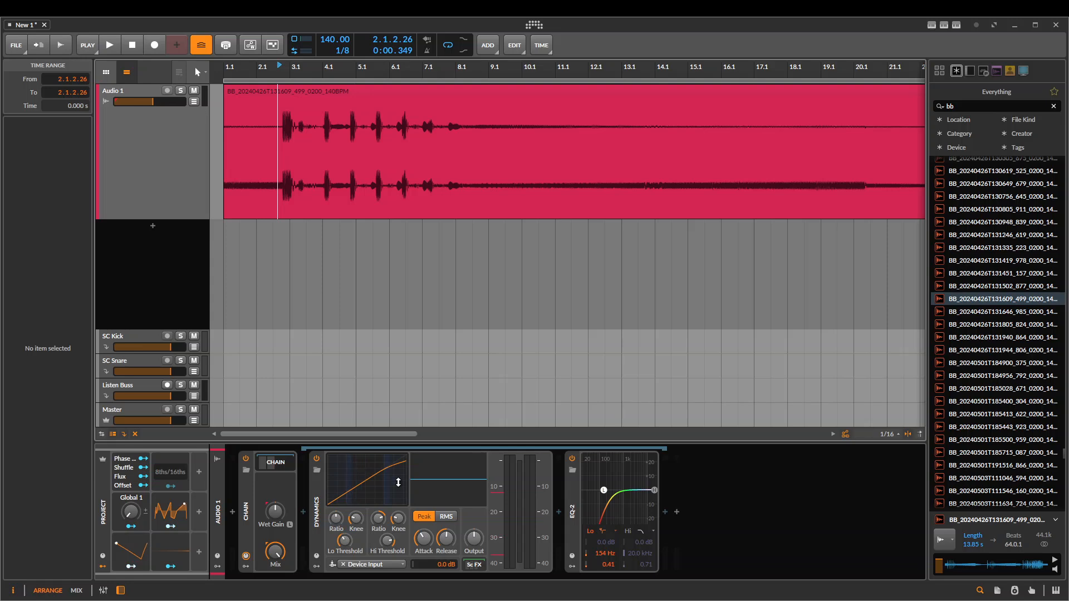
{"action": "scroll", "coordinate": [322, 156], "scroll_direction": "down", "scroll_amount": 3}
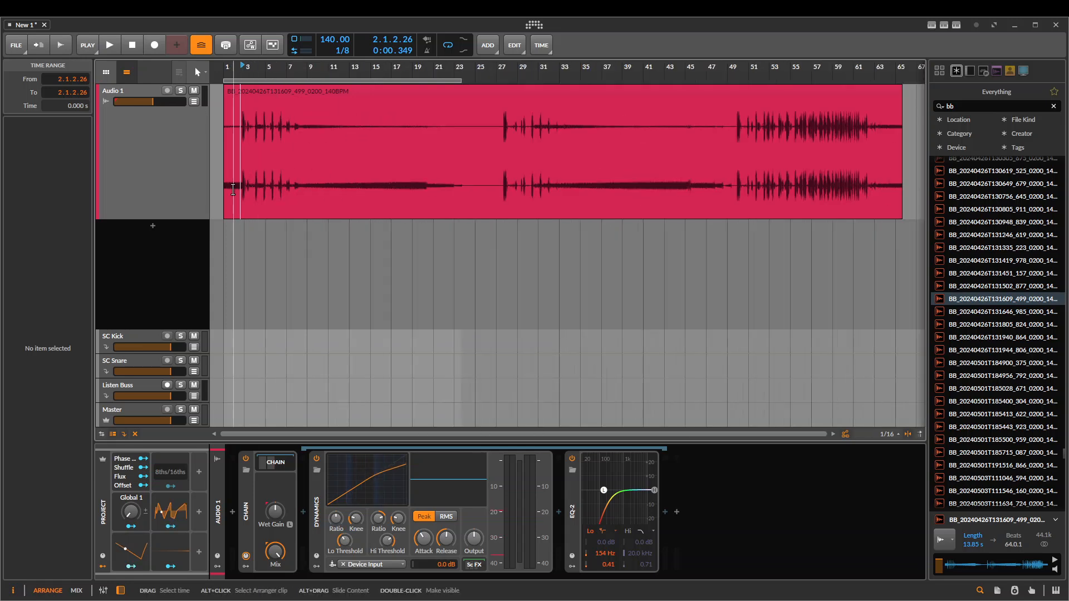
{"action": "left_click_drag", "start_coordinate": [239, 155], "coordinate": [811, 157]}
{"action": "left_click_drag", "start_coordinate": [728, 157], "coordinate": [884, 159]}
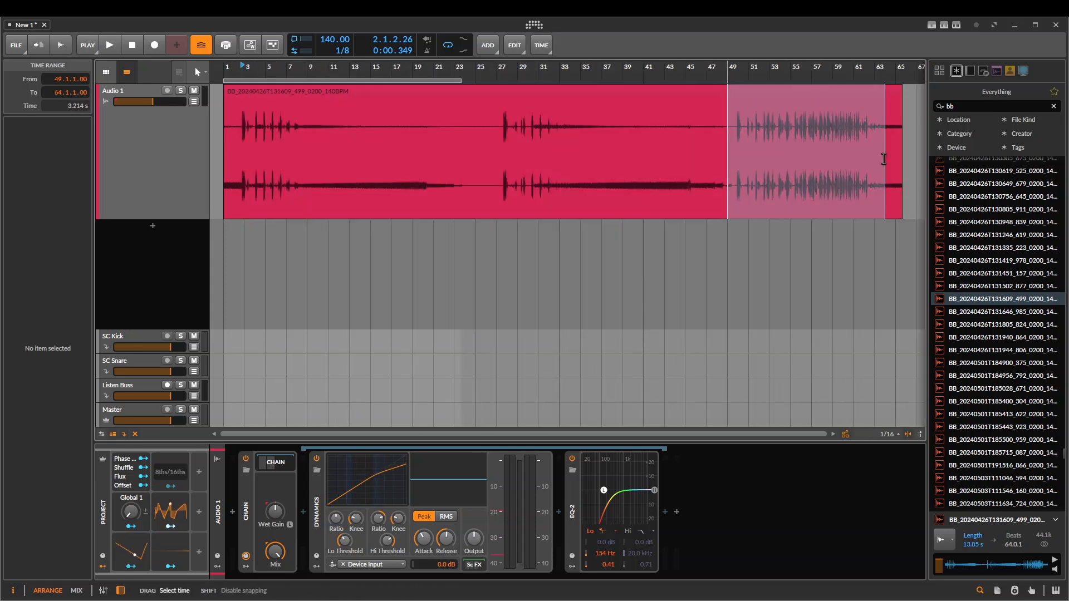
{"action": "key", "text": "ctrl+l"}
{"action": "scroll", "coordinate": [779, 184], "scroll_direction": "up", "scroll_amount": 3}
{"action": "left_click_drag", "start_coordinate": [778, 184], "coordinate": [471, 223]}
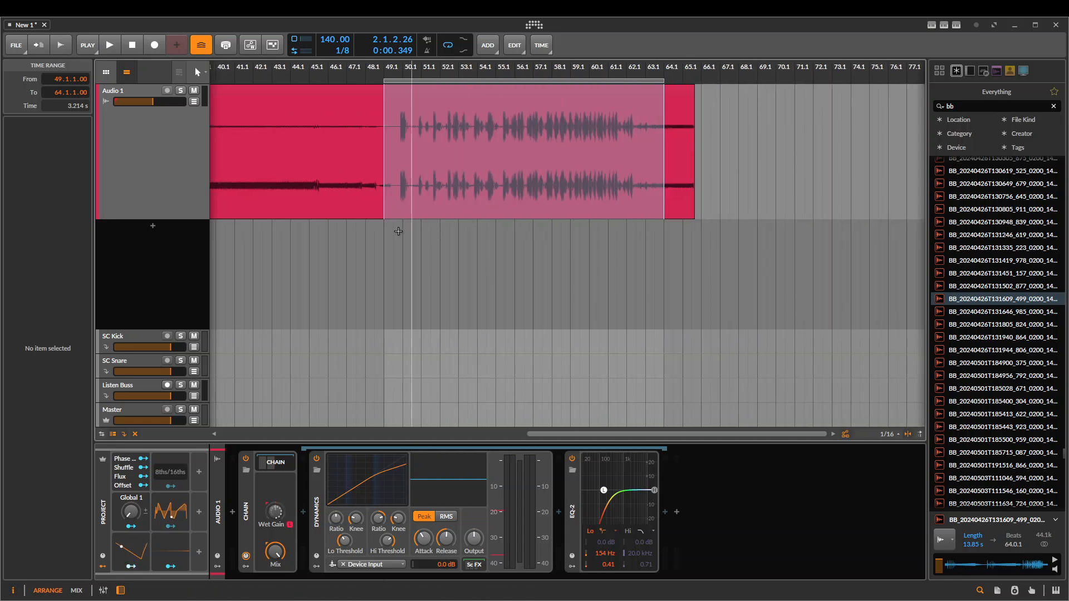
Play the clip from bar 49 to audition it through the Chain, and stop playback
{"action": "key", "text": "space"}
{"action": "left_click", "coordinate": [395, 177]}
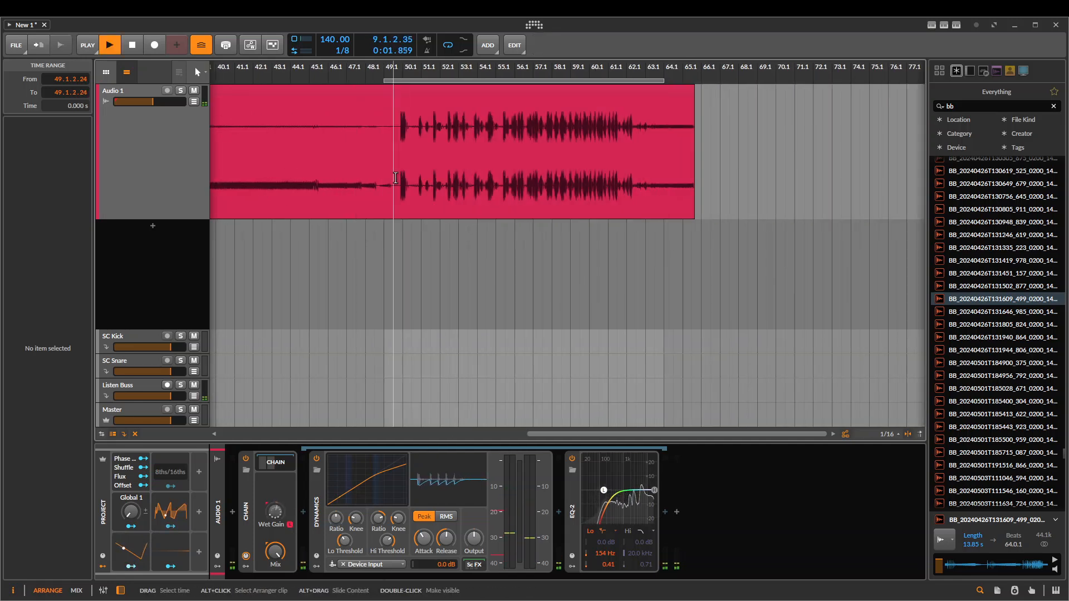
{"action": "key", "text": "space"}
{"action": "key", "text": "space"}
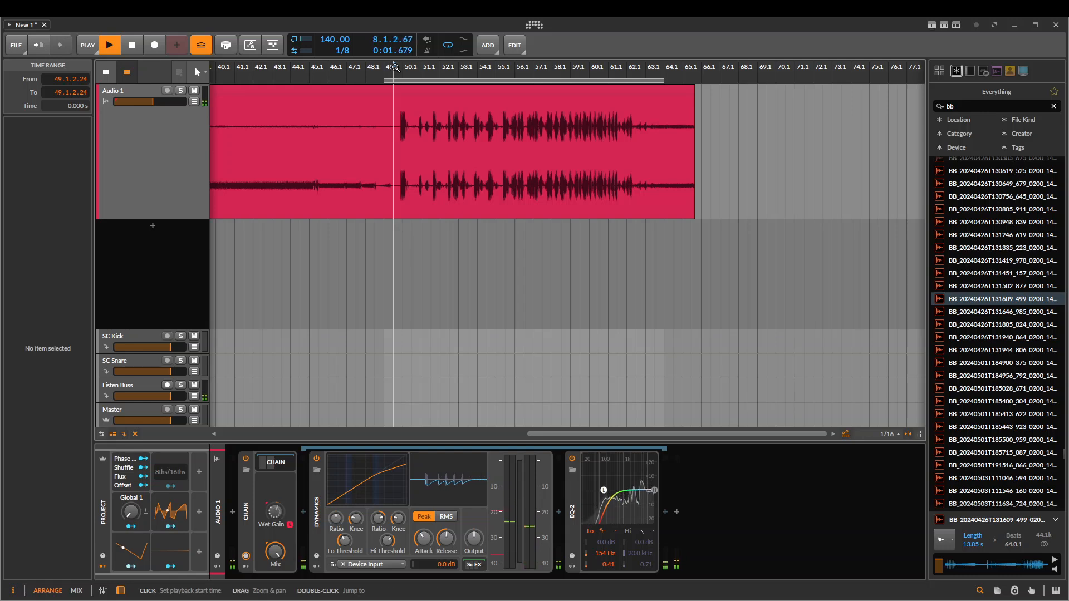
{"action": "left_click", "coordinate": [394, 67]}
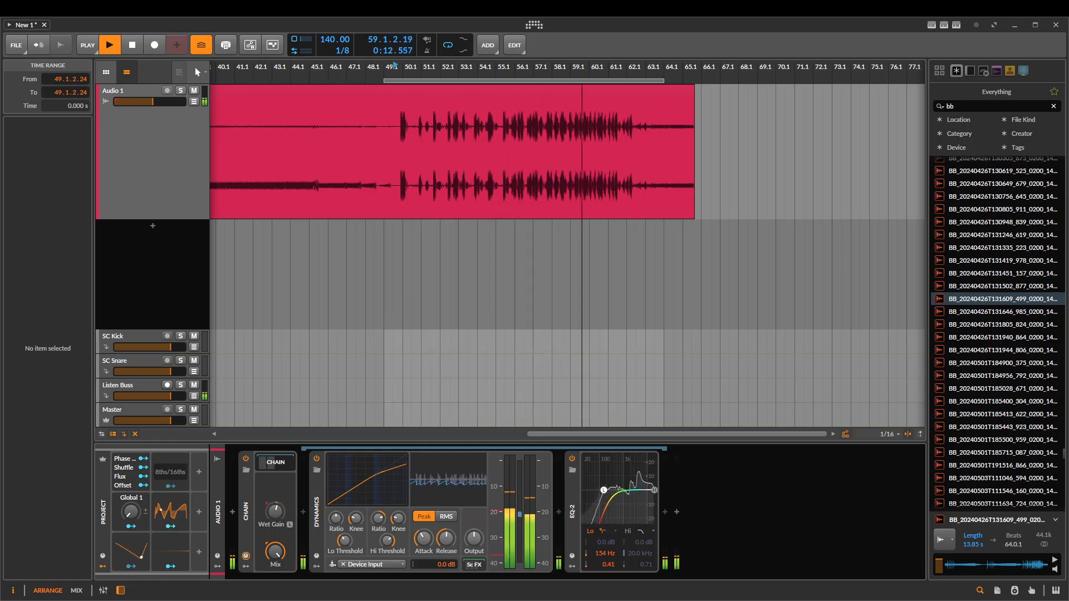
{"action": "left_click", "coordinate": [432, 214]}
{"action": "key", "text": "space"}
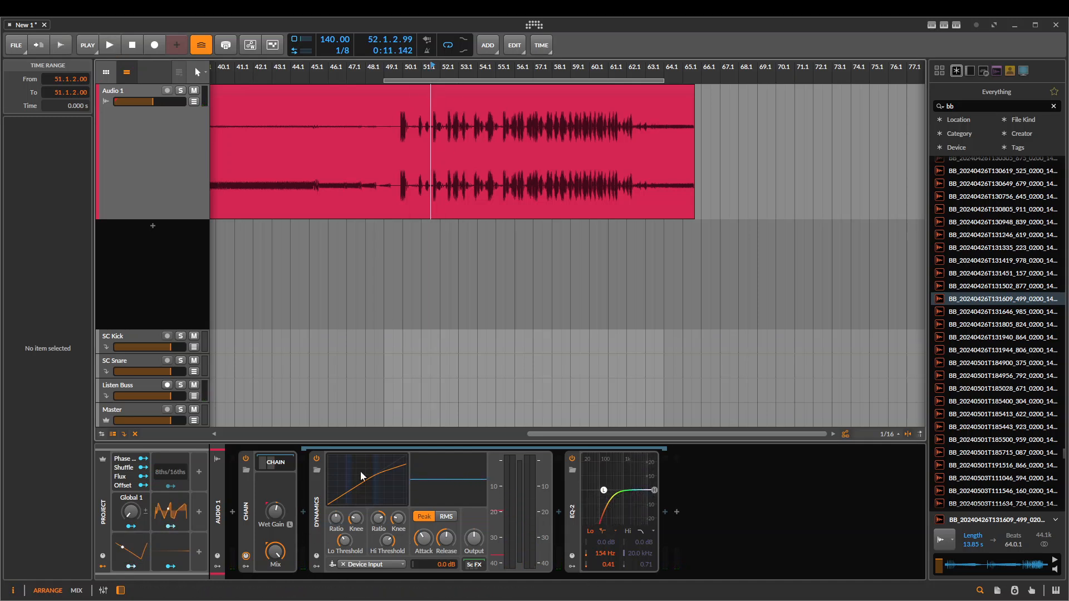
Delete the Chain device with its contents from the Audio 1 track and set the playback start to 49.1.1.00
{"action": "left_click", "coordinate": [271, 513]}
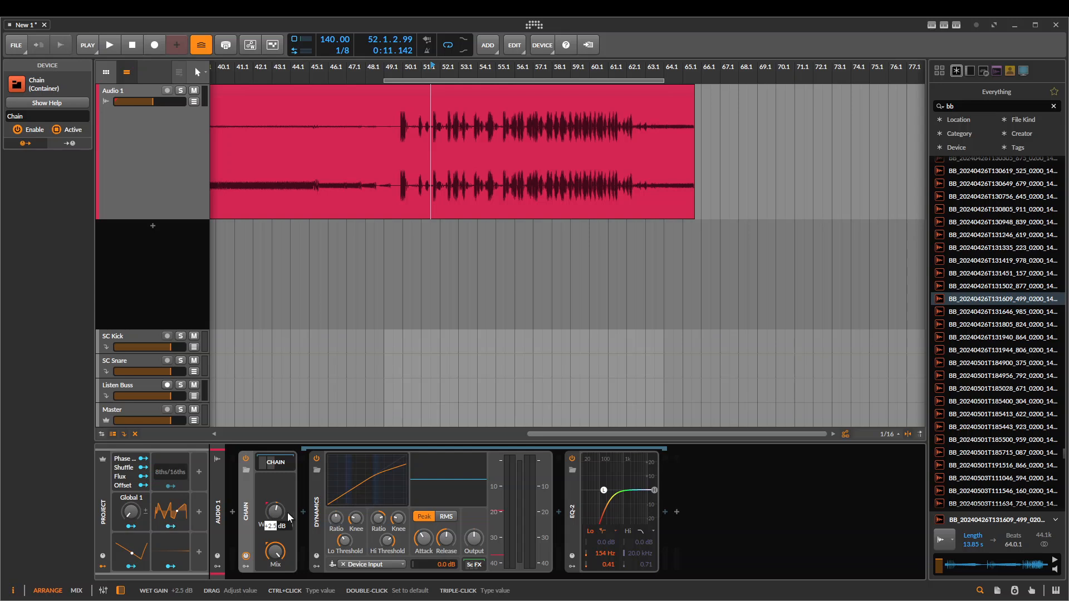
{"action": "left_click", "coordinate": [245, 500]}
{"action": "left_click_drag", "start_coordinate": [550, 283], "coordinate": [735, 250]}
{"action": "scroll", "coordinate": [529, 222], "scroll_direction": "down", "scroll_amount": 2}
{"action": "left_click_drag", "start_coordinate": [529, 223], "coordinate": [387, 231]}
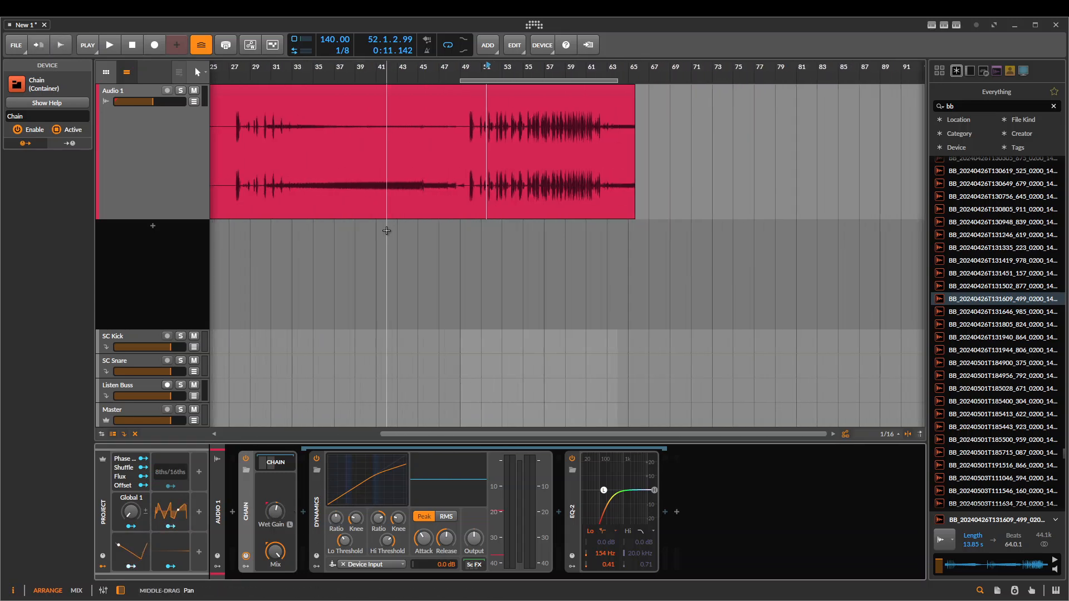
{"action": "scroll", "coordinate": [387, 230], "scroll_direction": "up", "scroll_amount": 2}
{"action": "left_click_drag", "start_coordinate": [551, 224], "coordinate": [396, 227]}
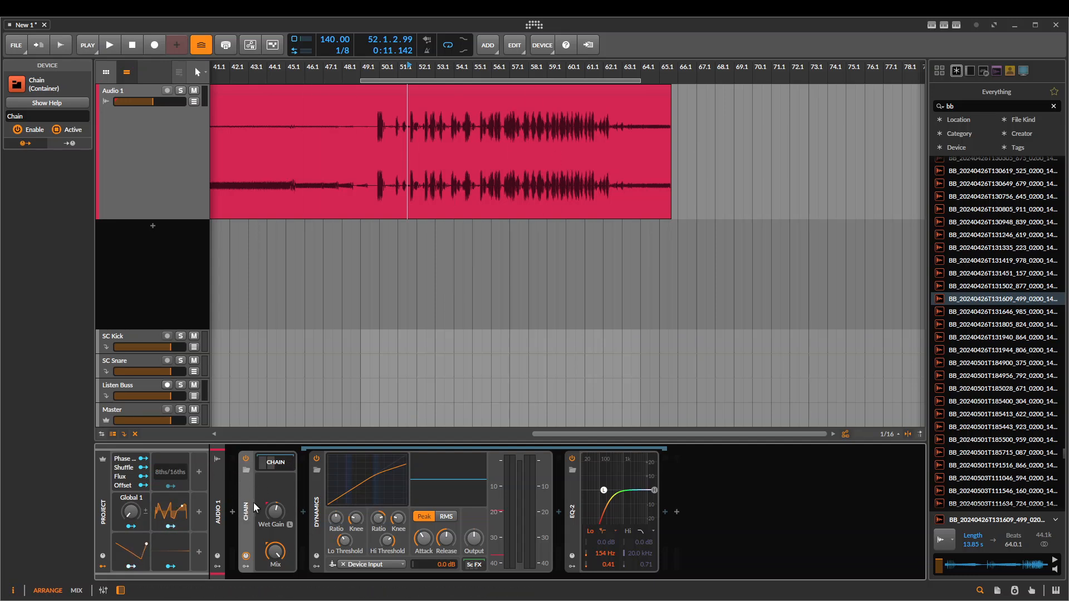
{"action": "key", "text": "Delete"}
{"action": "left_click_drag", "start_coordinate": [363, 222], "coordinate": [416, 223]}
{"action": "left_click", "coordinate": [416, 206]}
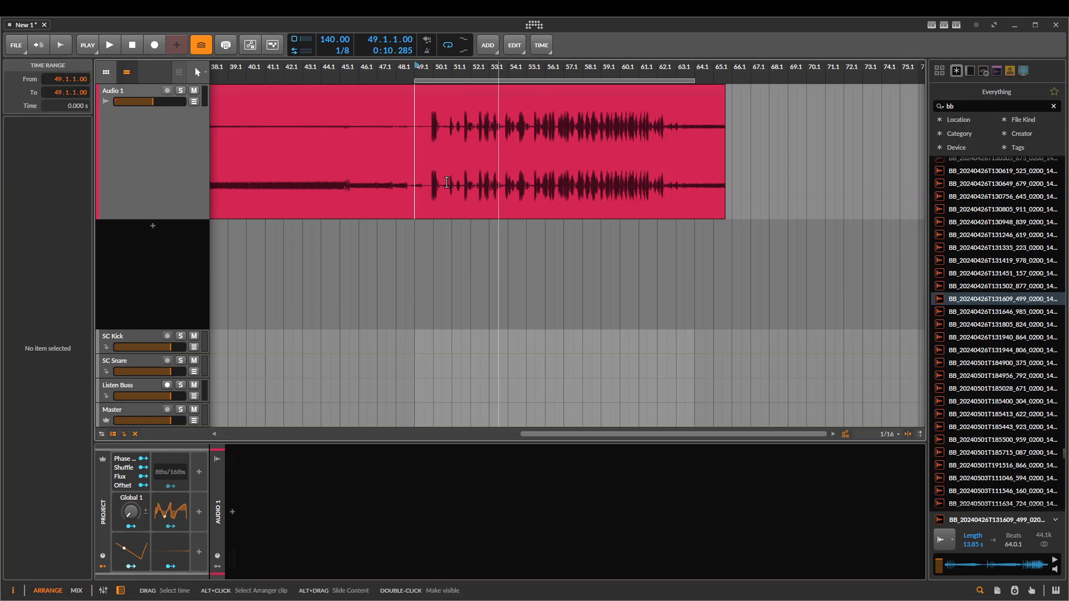
Insert an FX Layer device on the Audio 1 track
{"action": "left_click", "coordinate": [232, 513]}
{"action": "type", "text": "fx"}
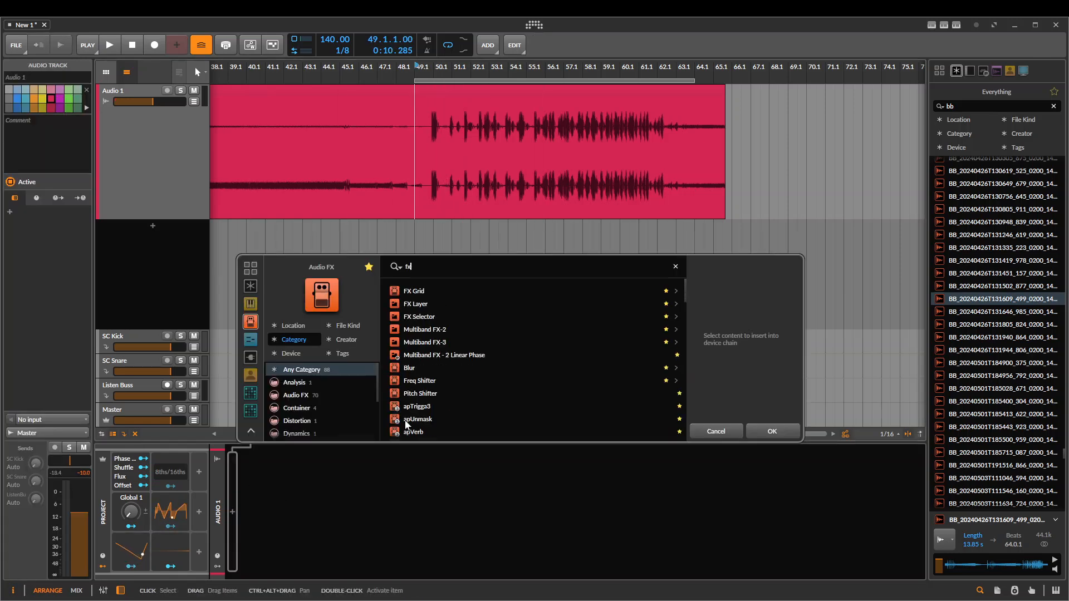
{"action": "key", "text": "Down"}
{"action": "key", "text": "Down"}
{"action": "key", "text": "Return"}
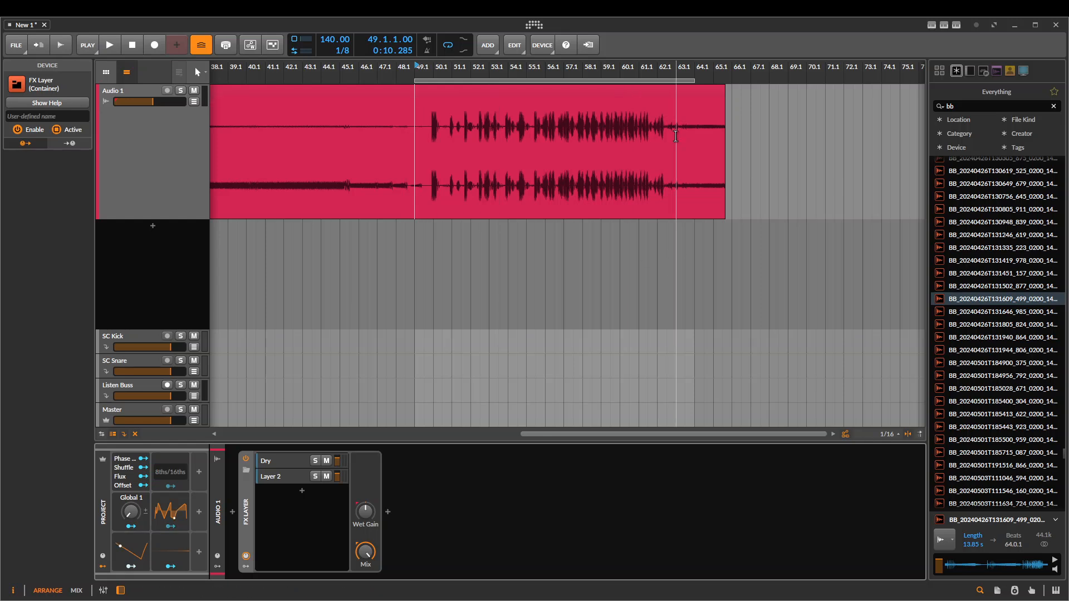
Replace the Tool device in the FX Layer's Dry layer with an EQ-2
{"action": "left_click", "coordinate": [283, 460]}
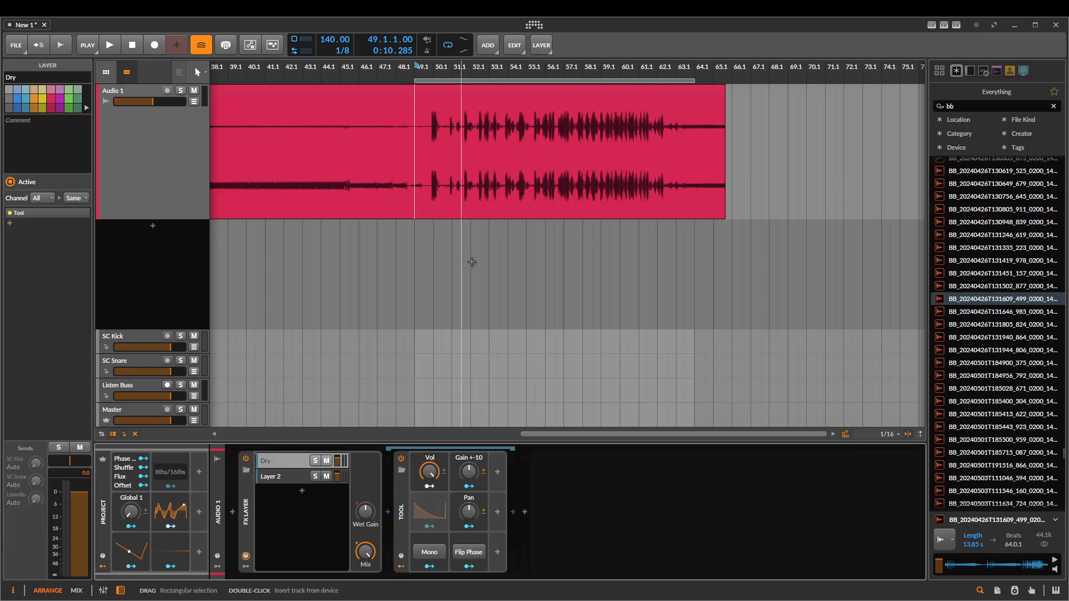
{"action": "scroll", "coordinate": [473, 262], "scroll_direction": "left", "scroll_amount": 1}
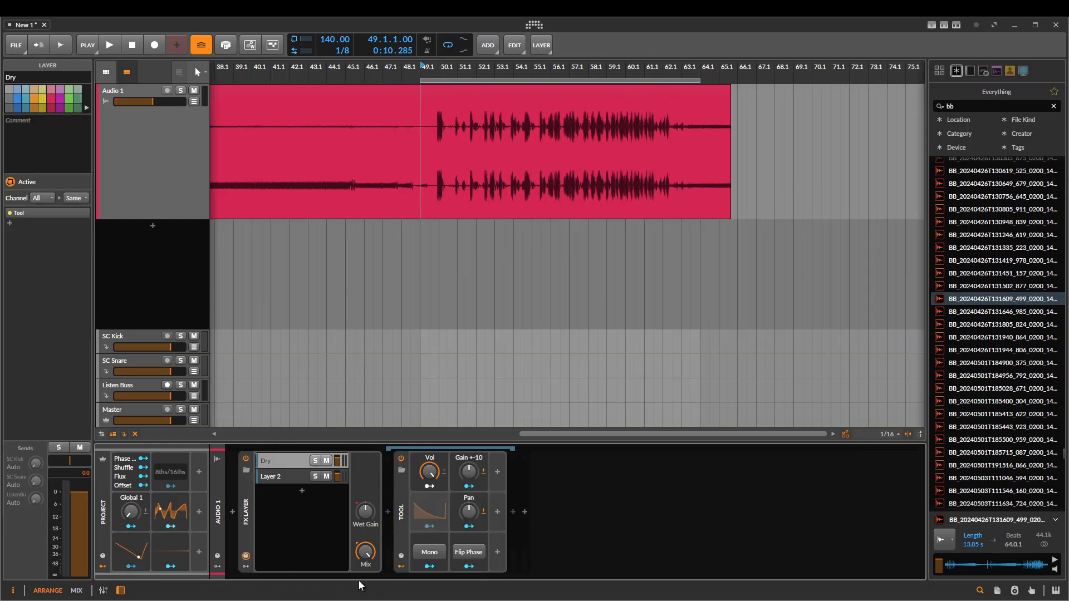
{"action": "left_click", "coordinate": [402, 510]}
{"action": "key", "text": "Delete"}
{"action": "left_click", "coordinate": [389, 513]}
{"action": "type", "text": "eq"}
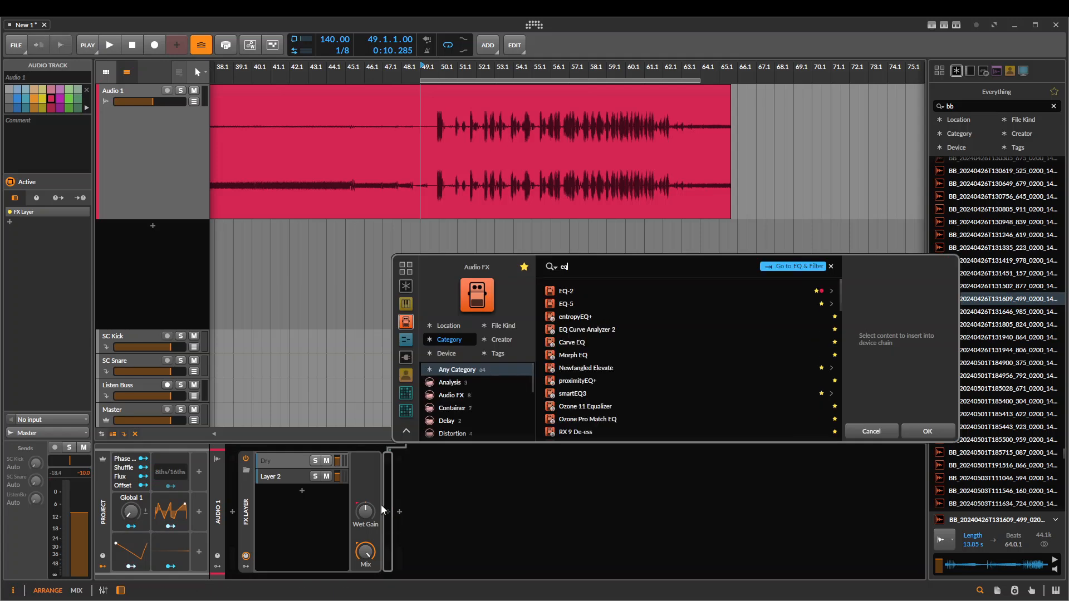
{"action": "key", "text": "Down"}
{"action": "key", "text": "Return"}
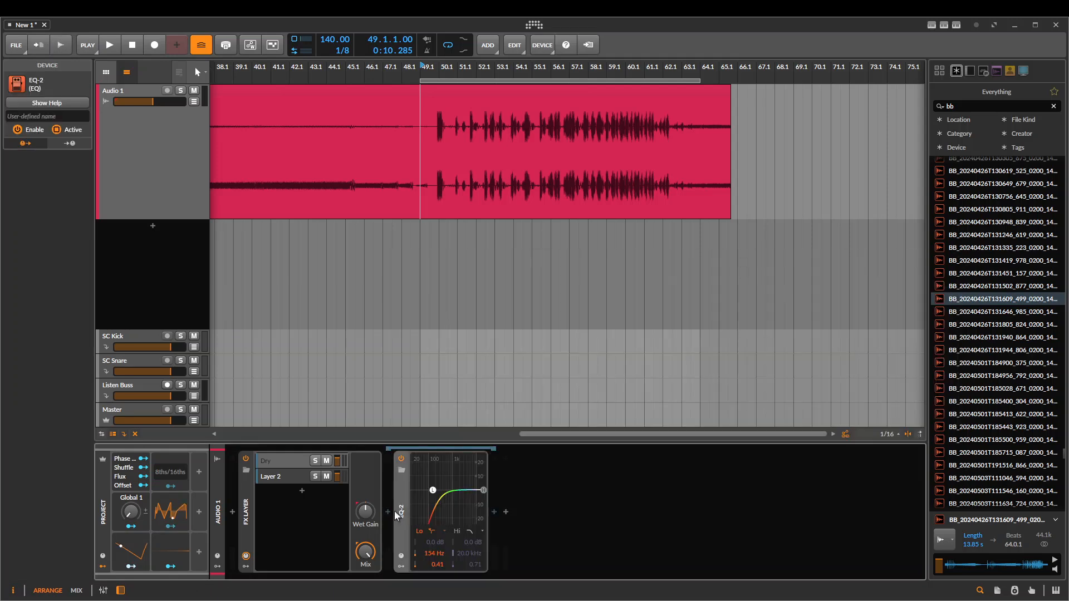
Turn off the EQ-2's low band, set its high cut to 295 Hz with Q 0.59, and play the Dry layer soloed
{"action": "left_click", "coordinate": [421, 537]}
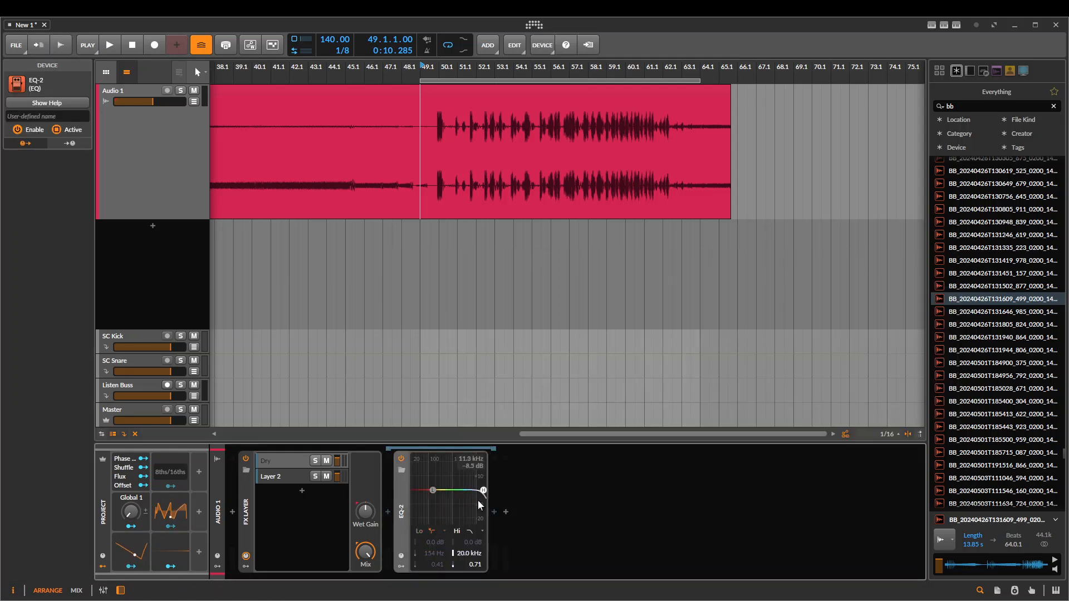
{"action": "left_click_drag", "start_coordinate": [483, 491], "coordinate": [438, 506]}
{"action": "left_click", "coordinate": [316, 460]}
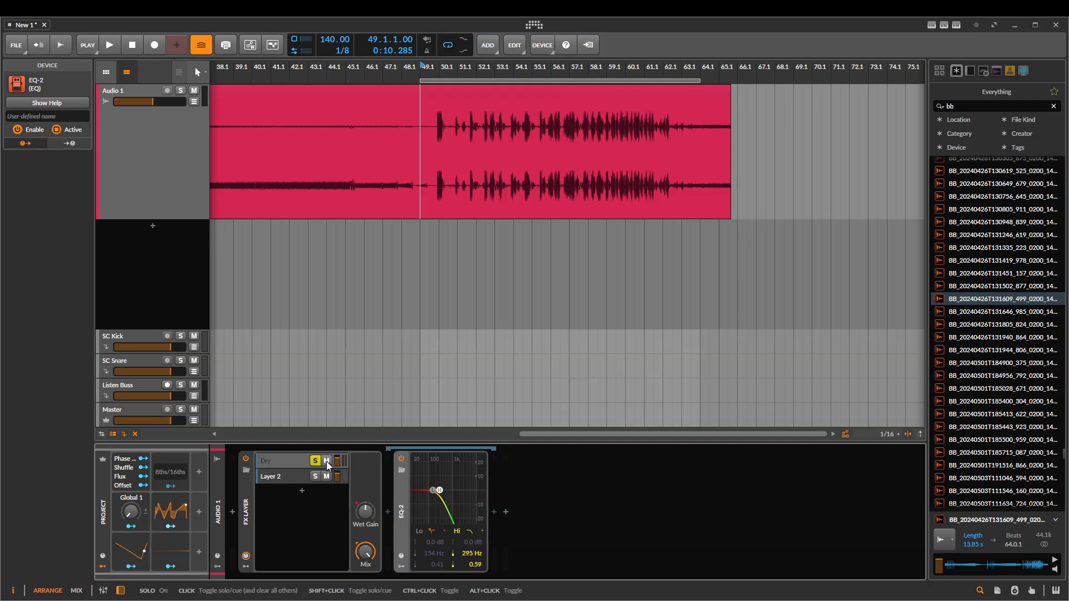
{"action": "key", "text": "space"}
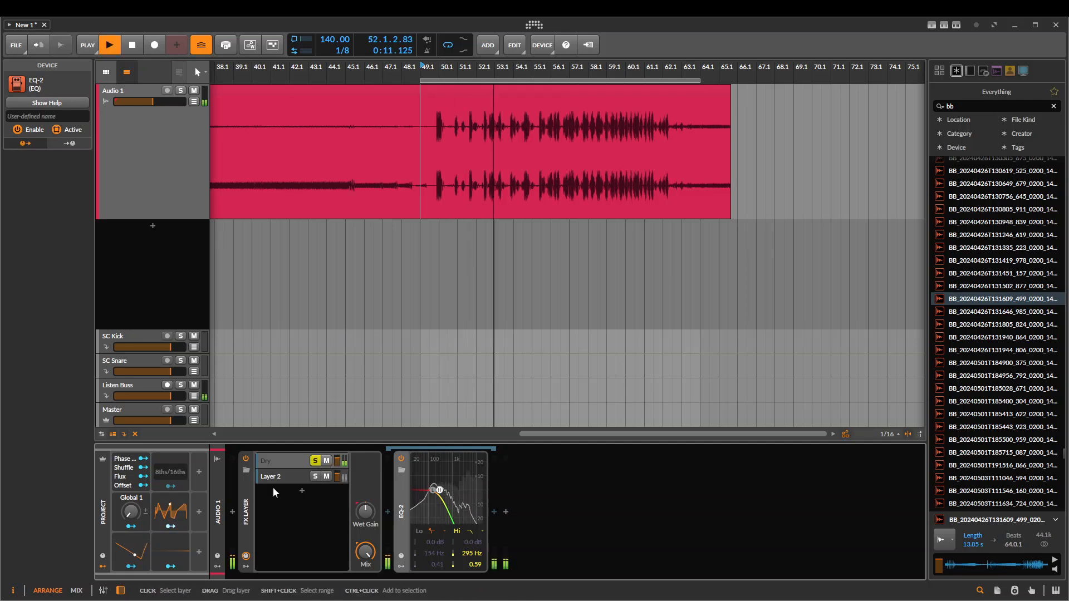
Add a Pitch Shifter set to 12.00 st to Layer 2 and turn off the Dry layer's solo
{"action": "left_click", "coordinate": [304, 477]}
{"action": "left_click", "coordinate": [388, 511]}
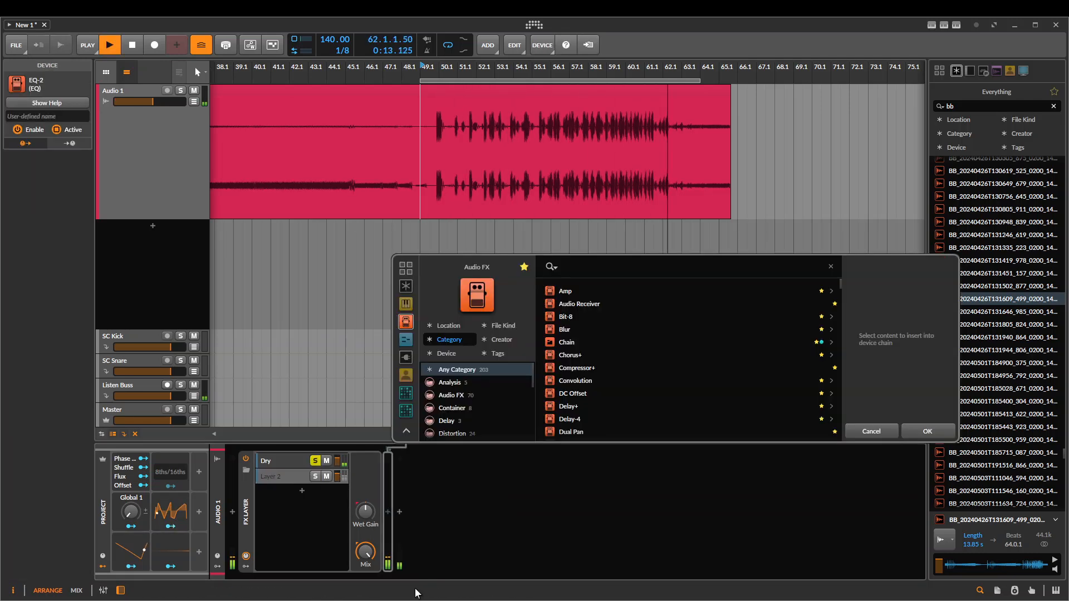
{"action": "type", "text": "pitch"}
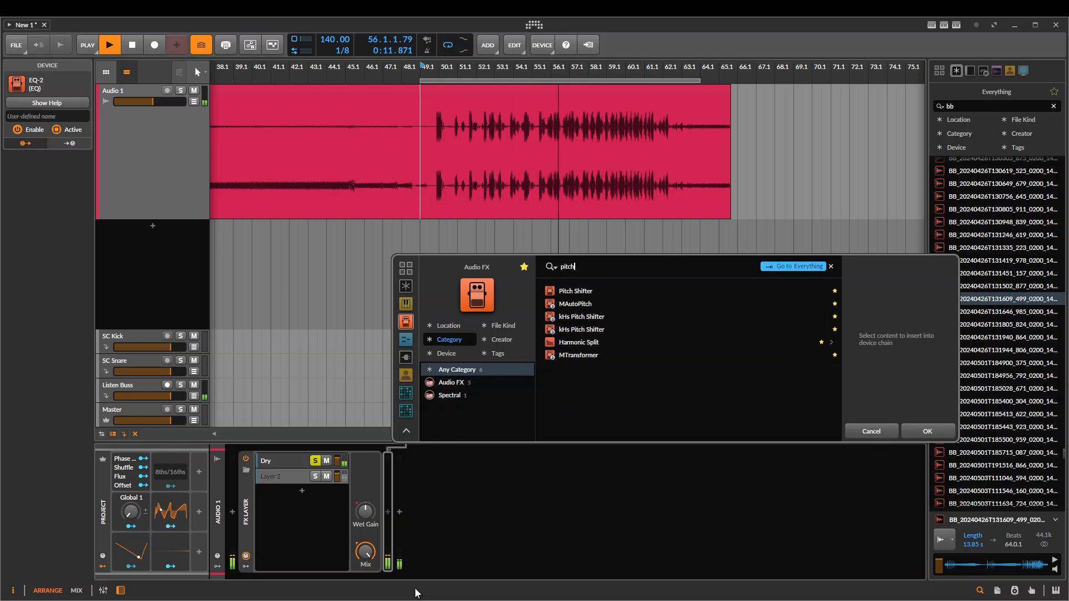
{"action": "key", "text": "Return"}
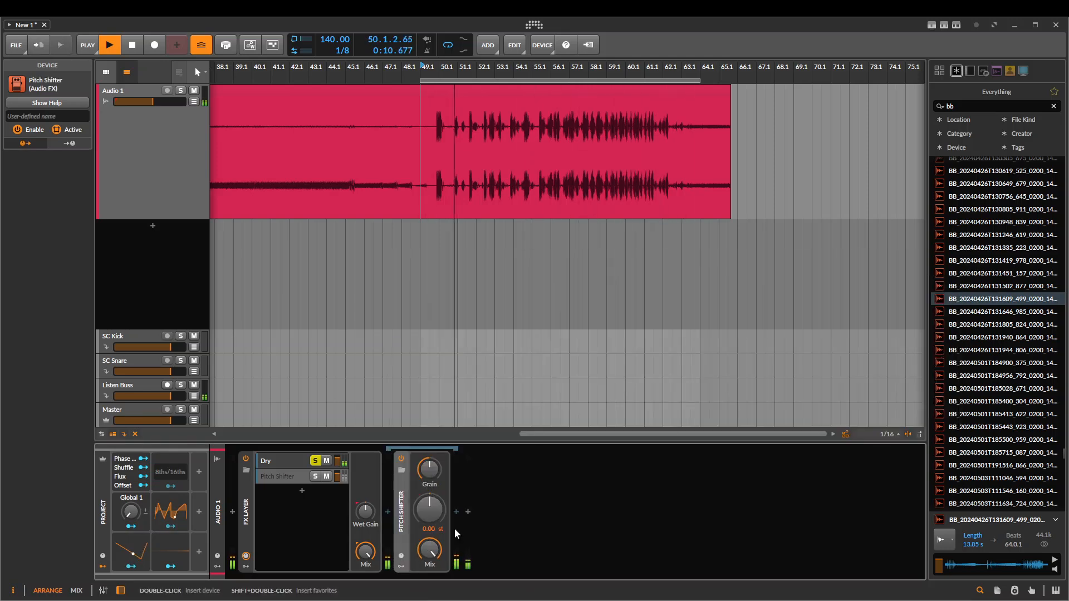
{"action": "left_click_drag", "start_coordinate": [429, 509], "coordinate": [427, 454]}
{"action": "left_click", "coordinate": [315, 461]}
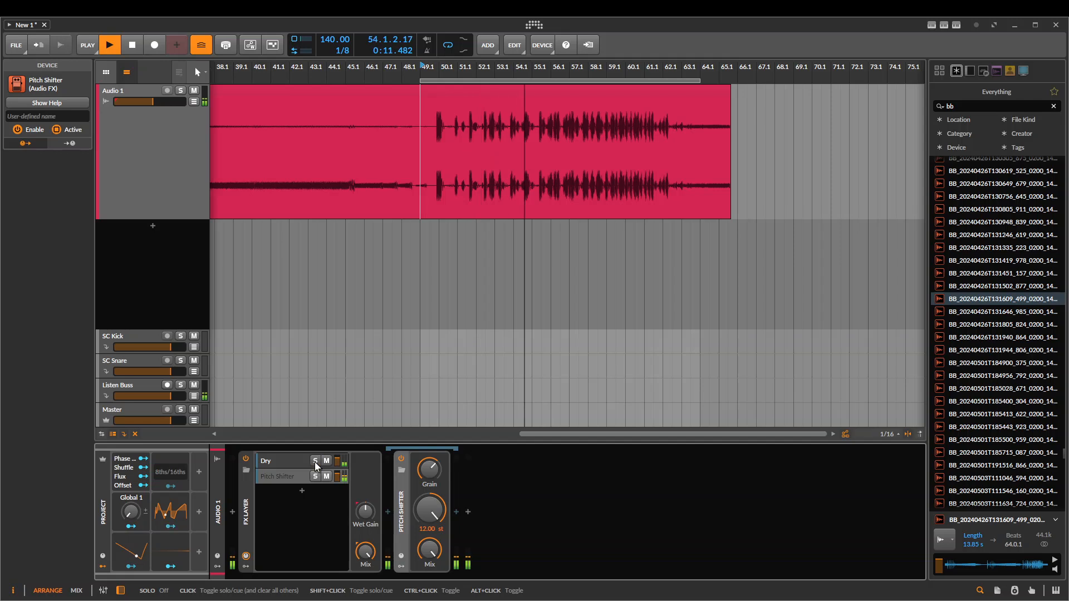
Stop playback and view the device chains of the Dry and Pitch Shifter layers in turn
{"action": "key", "text": "space"}
{"action": "left_click", "coordinate": [283, 461]}
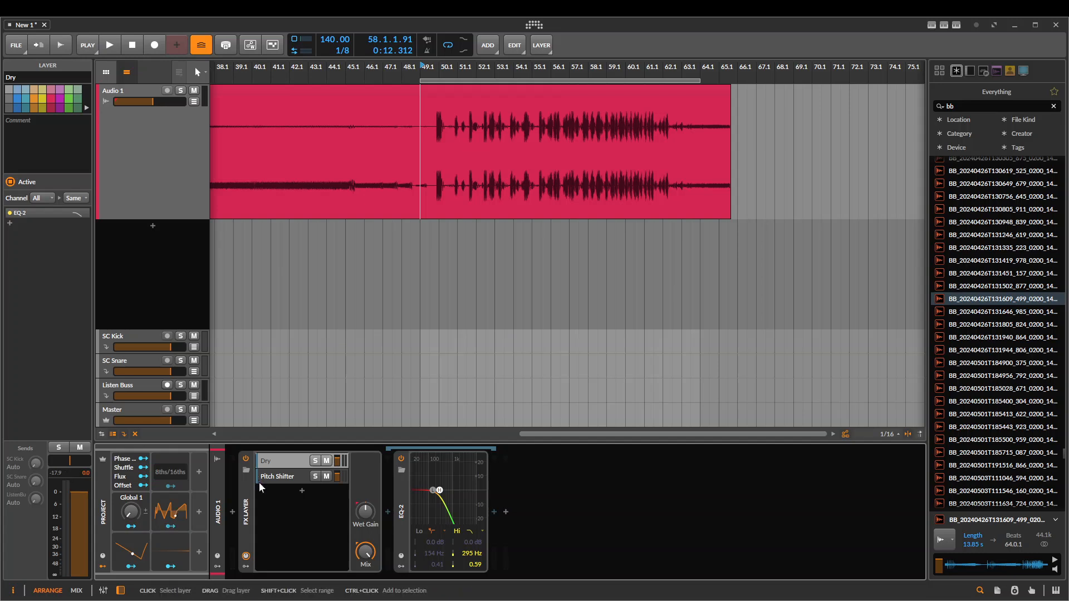
{"action": "left_click", "coordinate": [283, 476]}
{"action": "left_click", "coordinate": [273, 462]}
{"action": "left_click", "coordinate": [288, 466]}
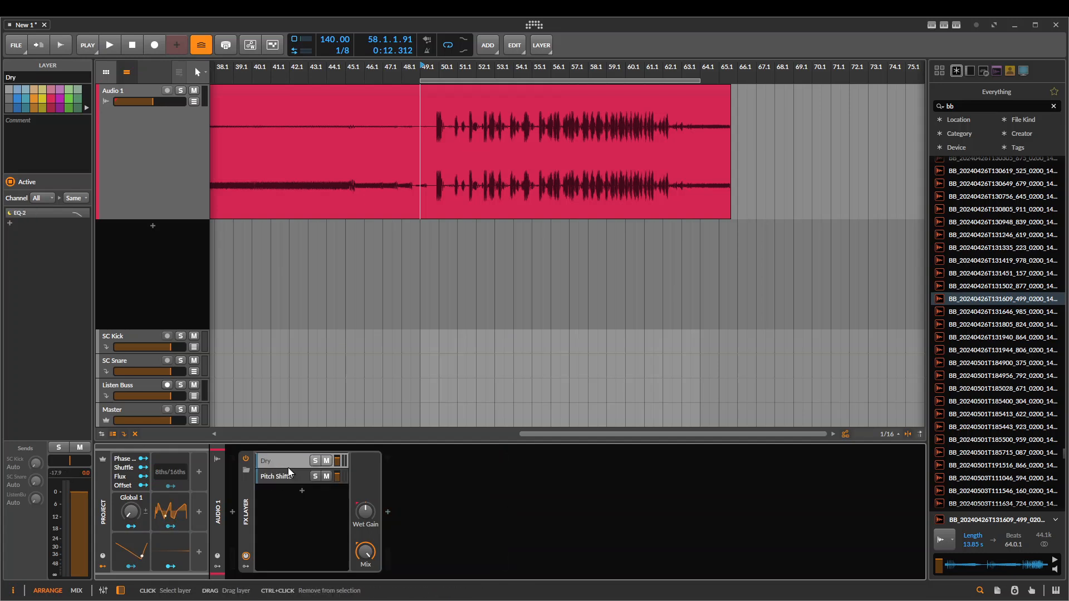
{"action": "left_click", "coordinate": [283, 476]}
{"action": "left_click", "coordinate": [277, 467]}
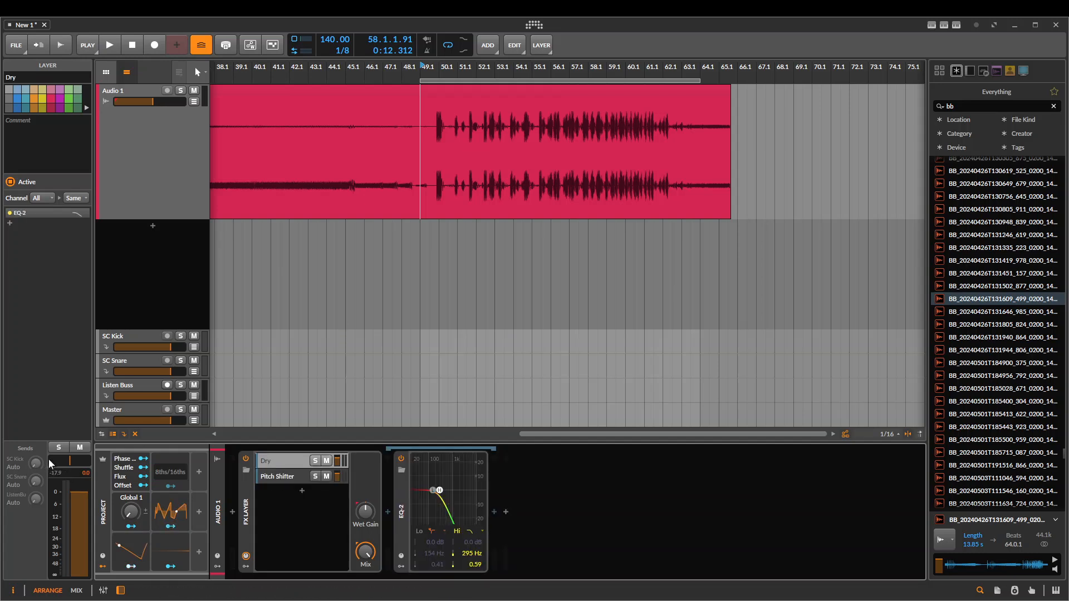
Pan the Dry layer toward the left channel, lower its volume to -8.4 dB, and briefly toggle its solo
{"action": "left_click_drag", "start_coordinate": [58, 461], "coordinate": [67, 462]}
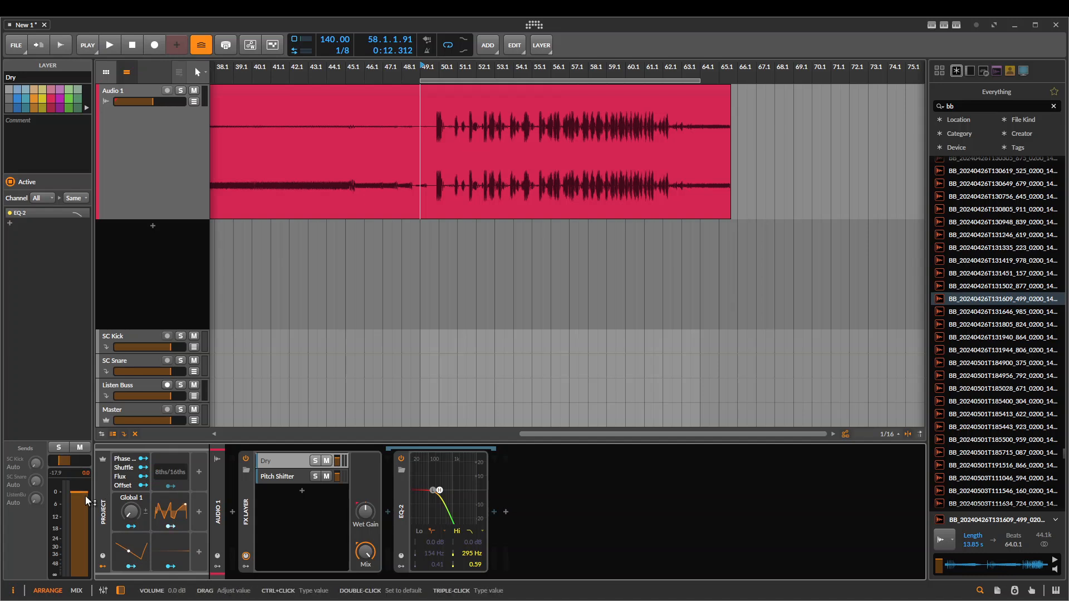
{"action": "left_click_drag", "start_coordinate": [86, 499], "coordinate": [86, 542]}
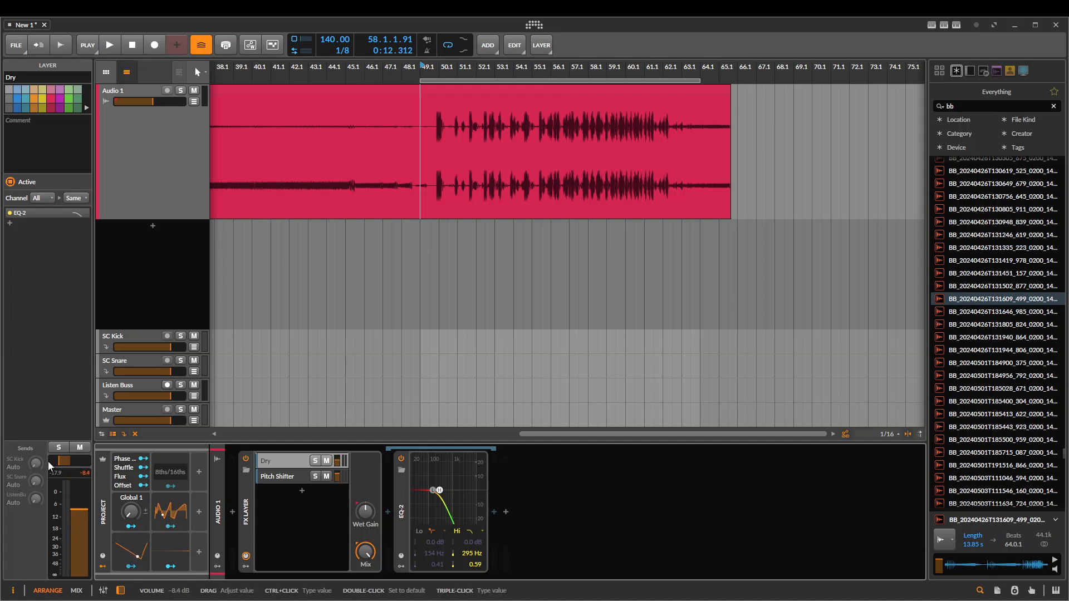
{"action": "left_click", "coordinate": [58, 448]}
{"action": "left_click", "coordinate": [58, 448]}
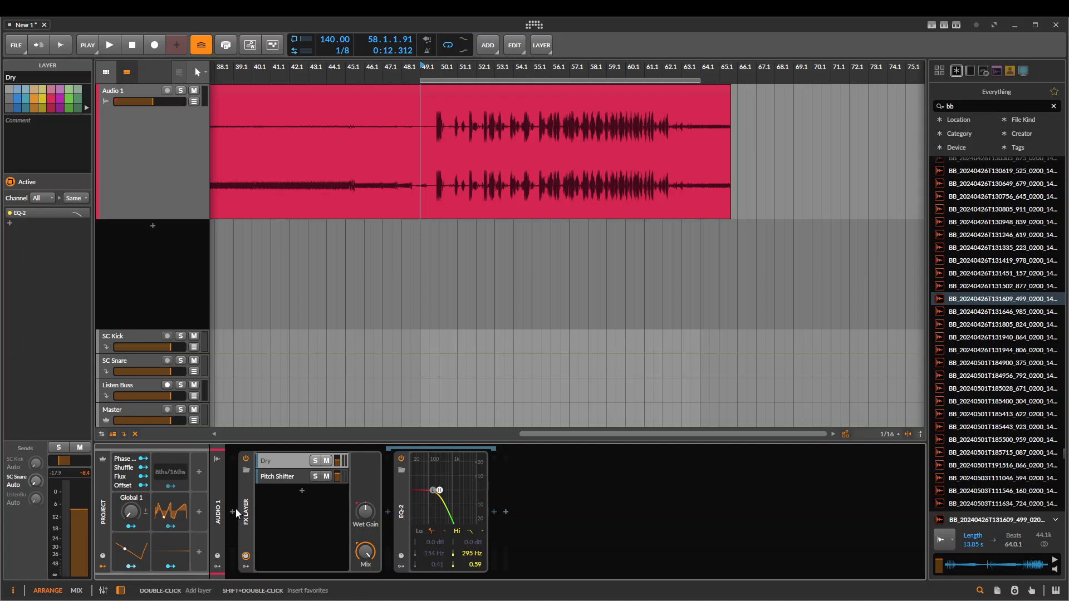
Insert an Audio Receiver after the EQ-2 in the Dry layer and remove it again
{"action": "left_click", "coordinate": [509, 522]}
{"action": "type", "text": "a"}
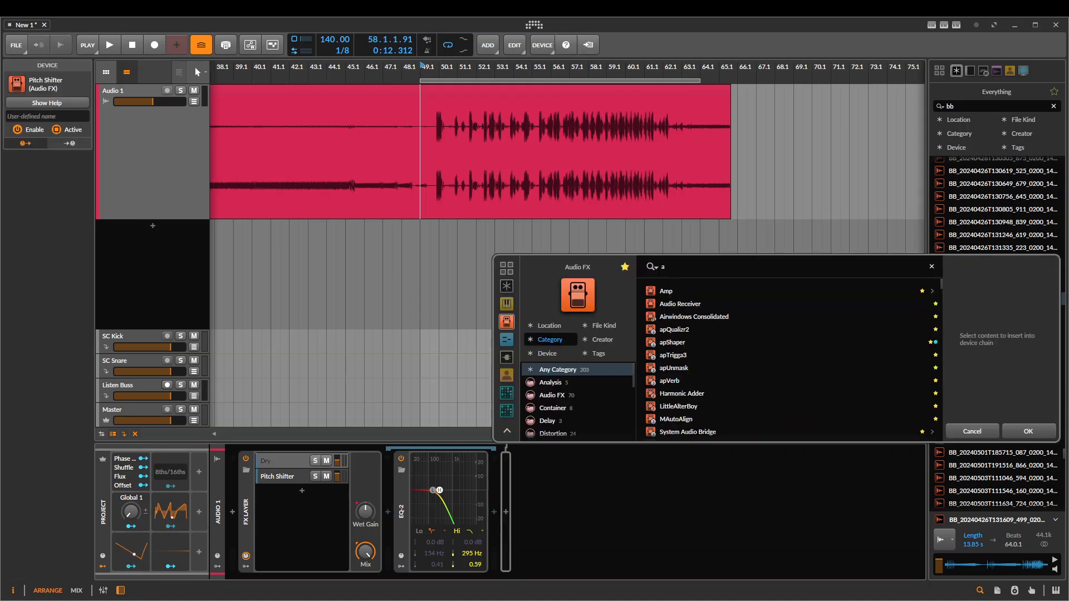
{"action": "type", "text": "u"}
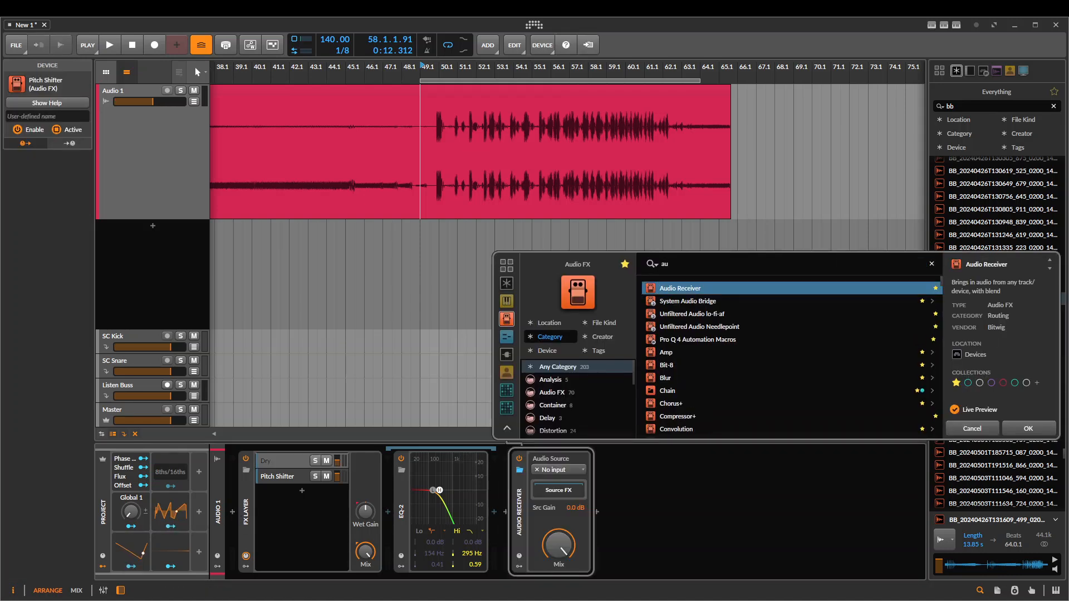
{"action": "key", "text": "Return"}
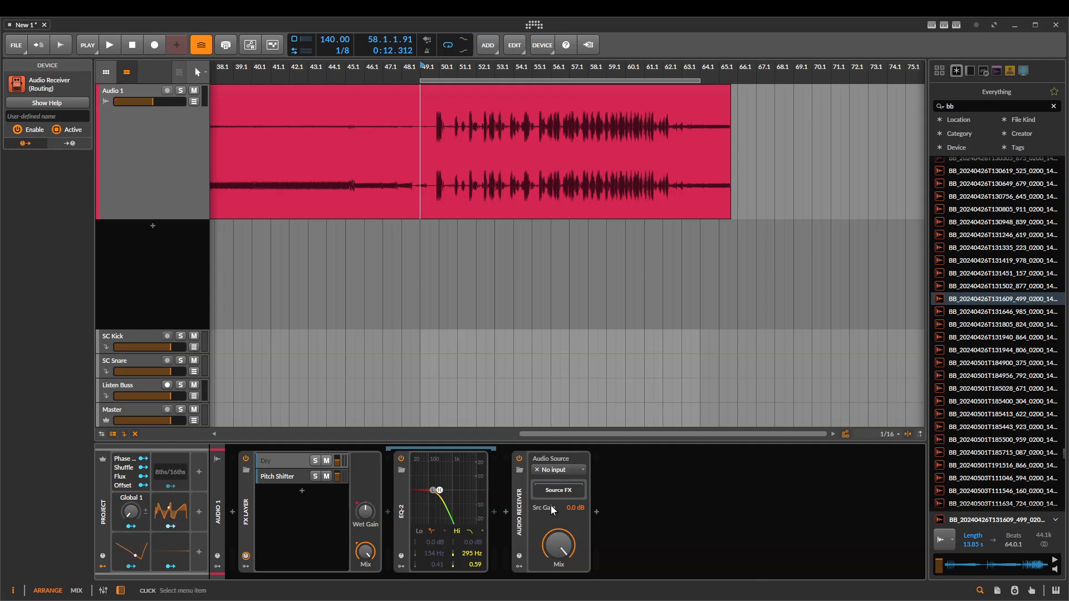
{"action": "left_click", "coordinate": [518, 492]}
{"action": "key", "text": "Delete"}
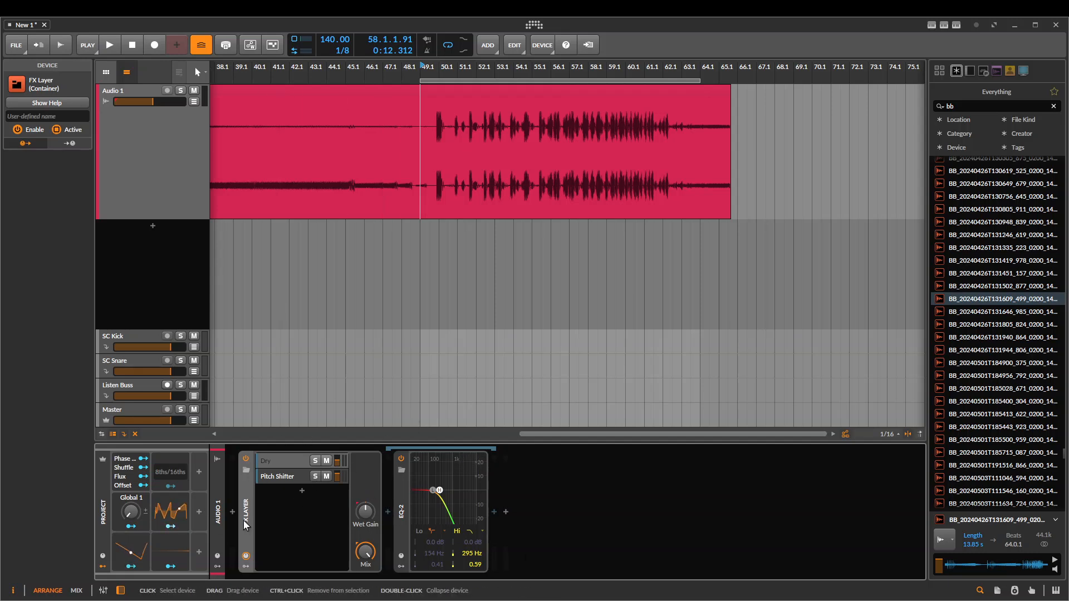
Replace the FX Layer on the Audio 1 track with an FX Selector device
{"action": "key", "text": "Delete"}
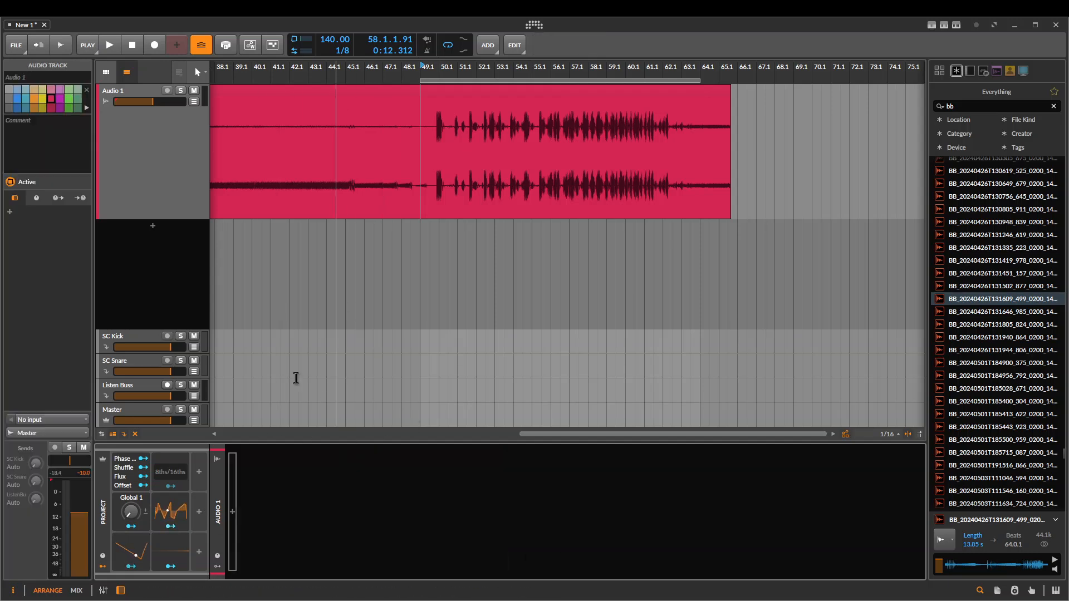
{"action": "left_click", "coordinate": [232, 511]}
{"action": "type", "text": "fx"}
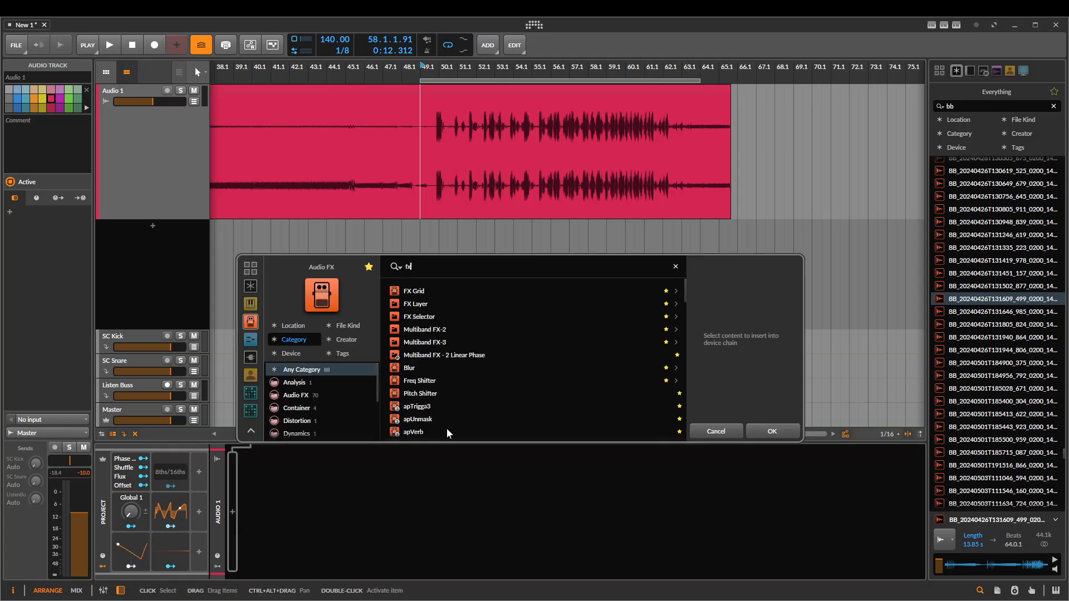
{"action": "key", "text": "Down"}
{"action": "key", "text": "Down"}
{"action": "key", "text": "Down"}
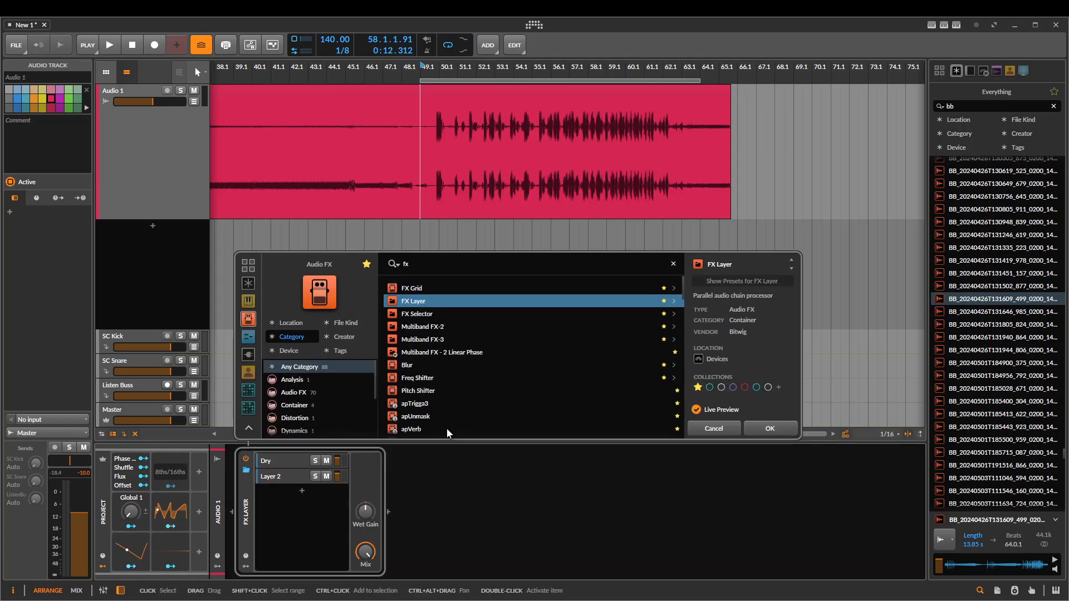
{"action": "key", "text": "Return"}
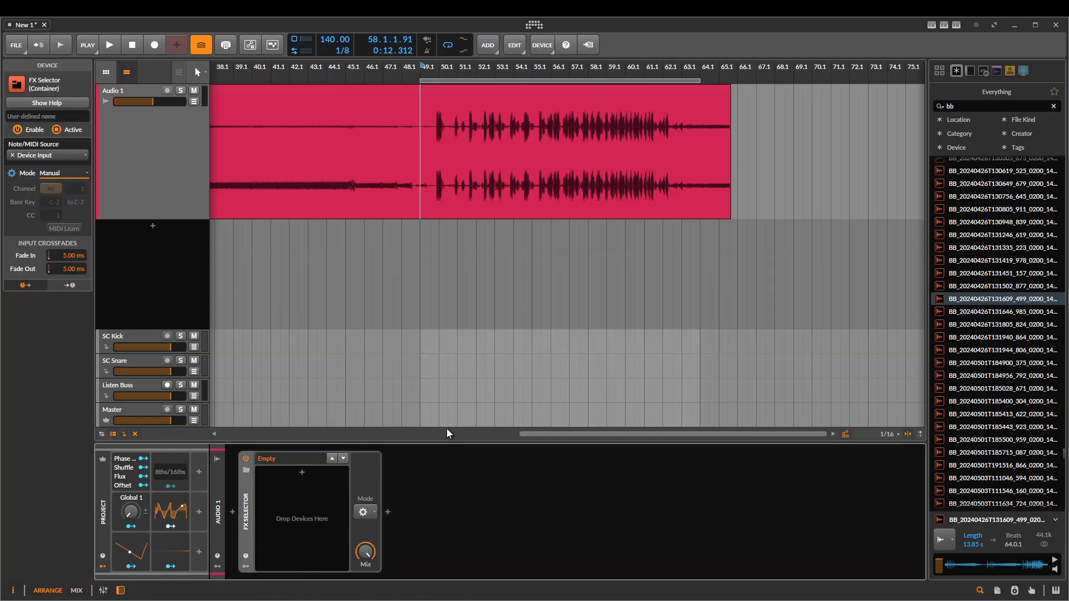
Add a layer to the FX Selector and reactivate the audio engine
{"action": "double_click", "coordinate": [305, 475]}
{"action": "type", "text": "pü"}
{"action": "key", "text": "BackSpace"}
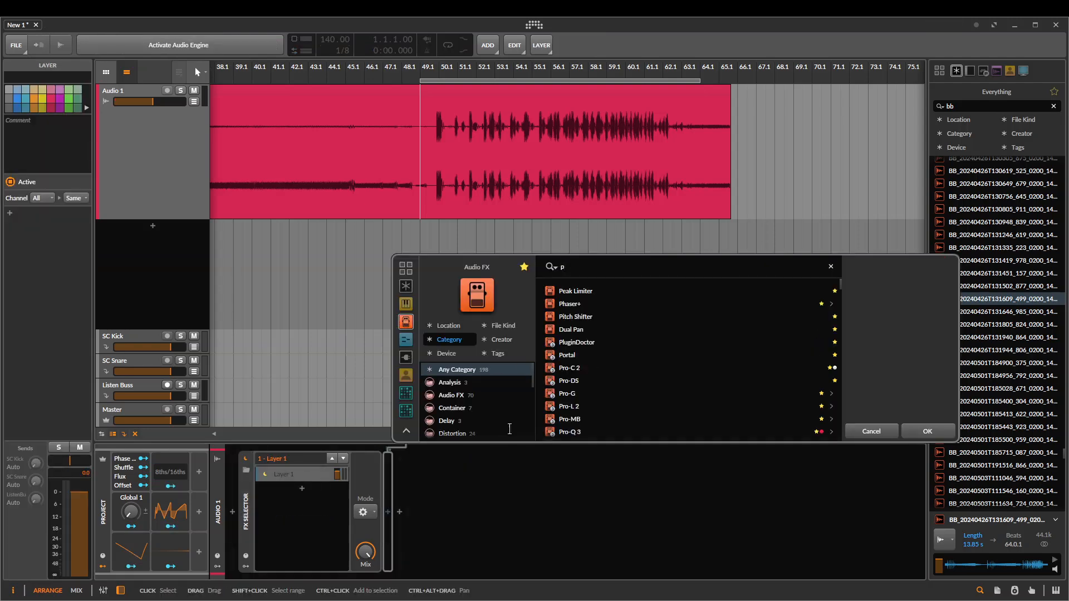
{"action": "left_click", "coordinate": [644, 463]}
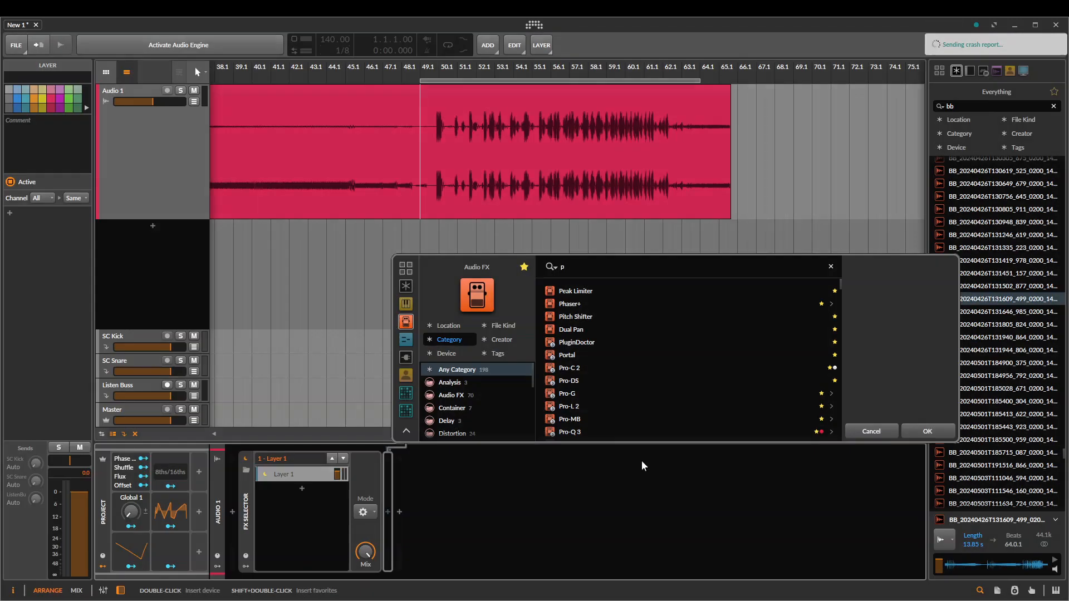
{"action": "key", "text": "BackSpace"}
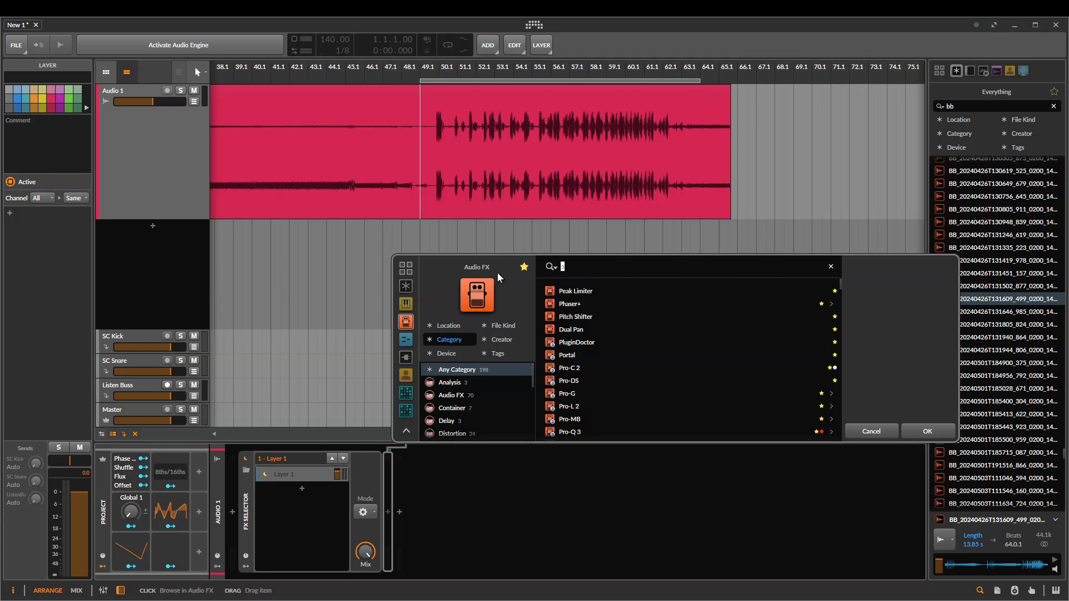
{"action": "left_click", "coordinate": [199, 48]}
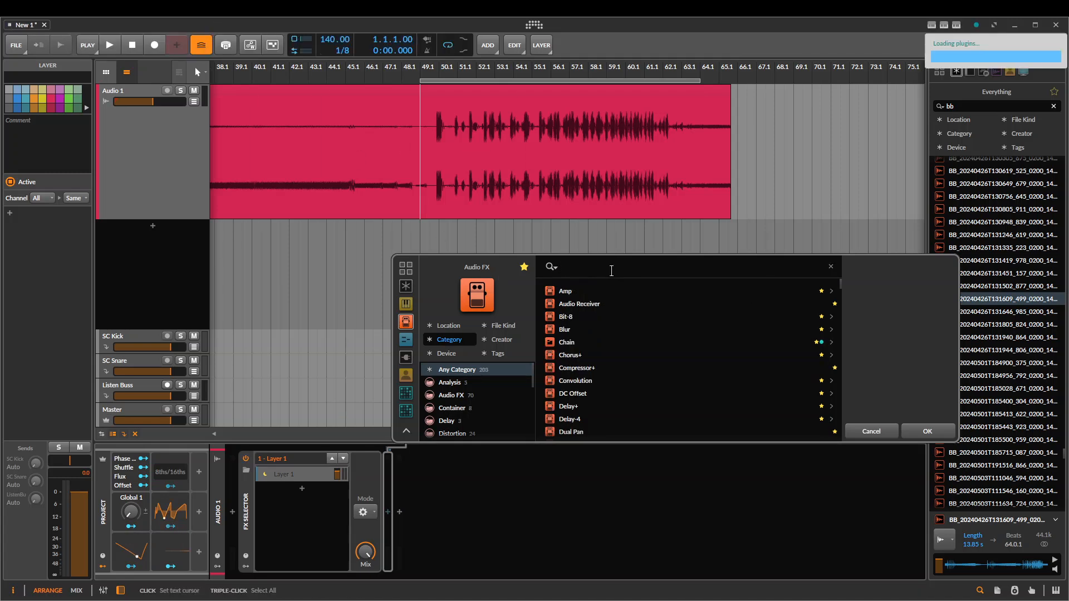
Insert a Pitch Shifter at 12.00 st in the layer and duplicate the layer with its pitch at -12.00 st
{"action": "type", "text": "pitch"}
{"action": "key", "text": "Down"}
{"action": "key", "text": "Return"}
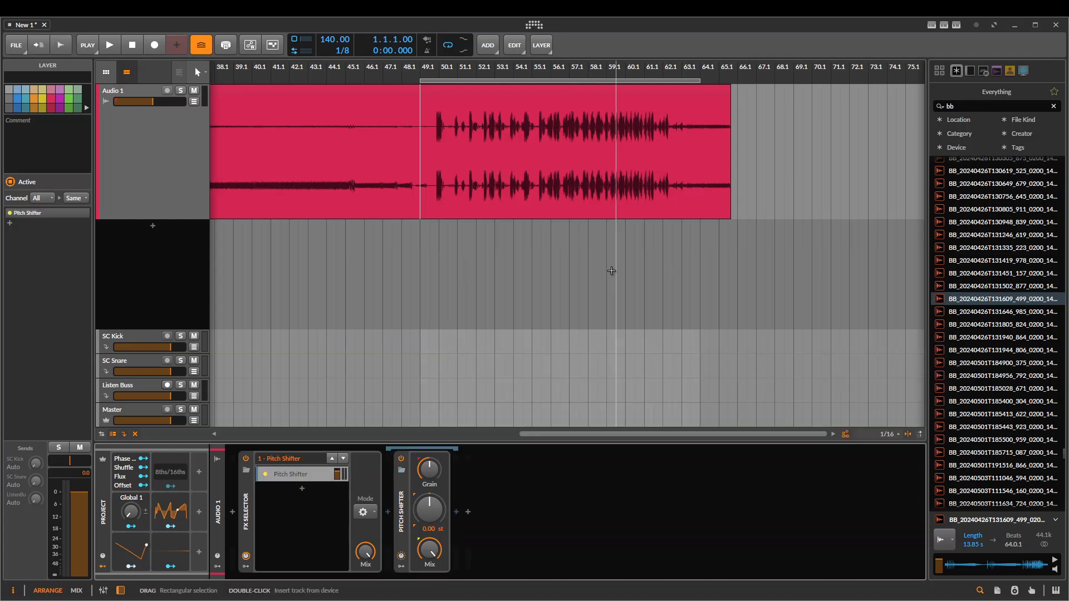
{"action": "left_click_drag", "start_coordinate": [430, 502], "coordinate": [429, 523]}
{"action": "key", "text": "ctrl+d"}
{"action": "left_click", "coordinate": [278, 489]}
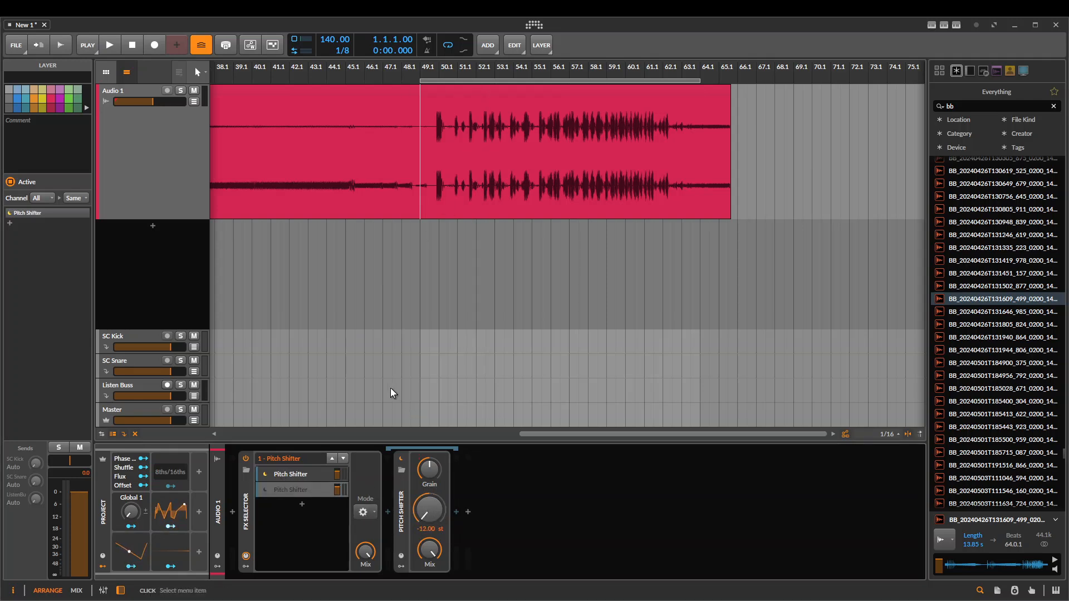
Review the FX Selector's mode settings and play the clip from position 49.1.2.00
{"action": "left_click", "coordinate": [365, 512]}
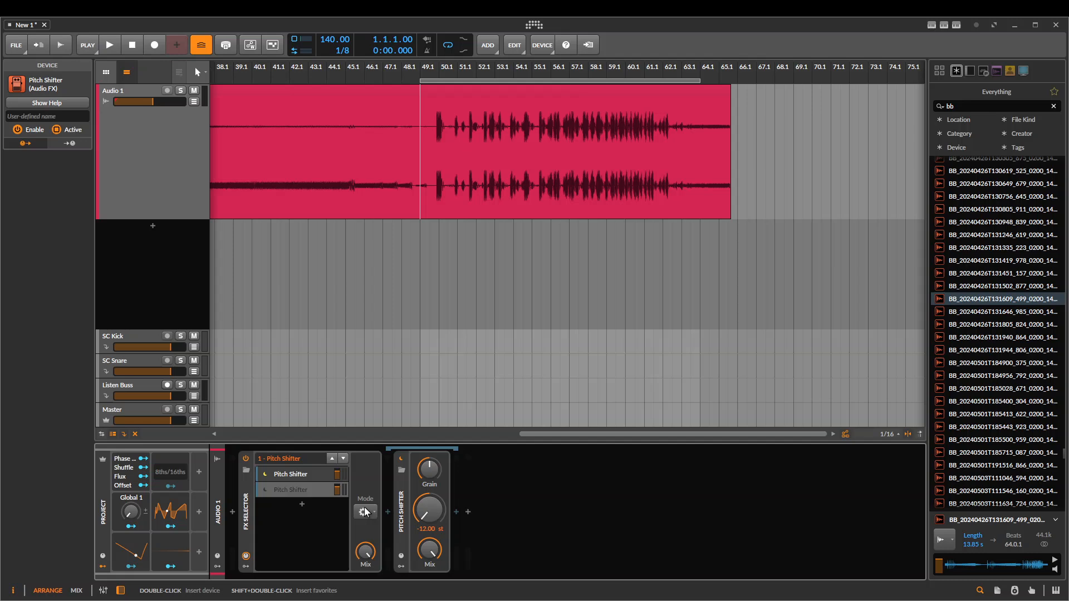
{"action": "left_click", "coordinate": [239, 496]}
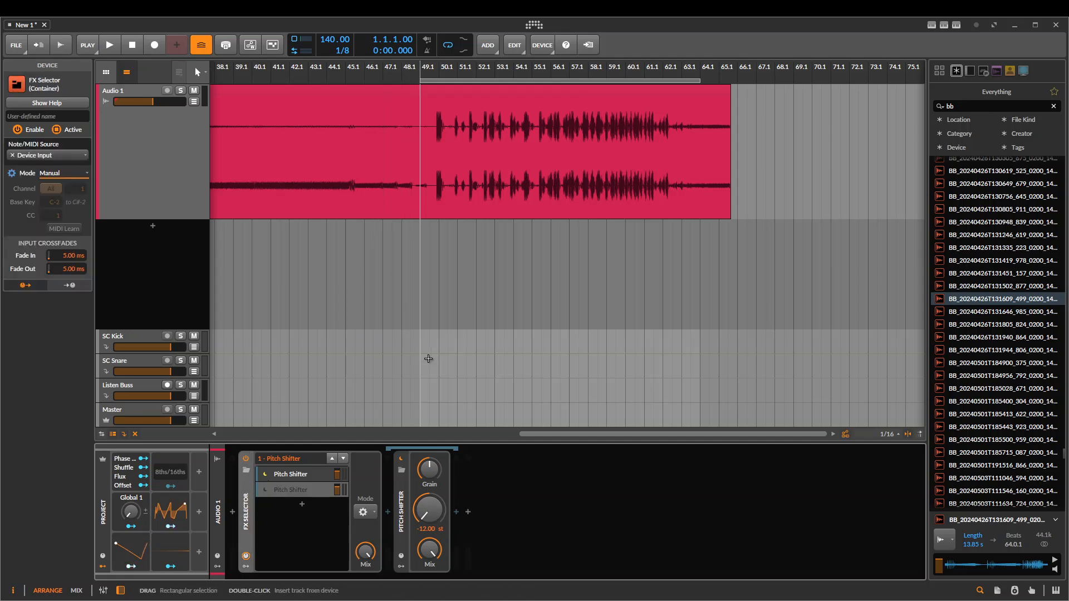
{"action": "left_click_drag", "start_coordinate": [428, 359], "coordinate": [449, 328]}
{"action": "key", "text": "space"}
{"action": "left_click_drag", "start_coordinate": [467, 276], "coordinate": [459, 228]}
{"action": "left_click", "coordinate": [447, 181]}
{"action": "key", "text": "space"}
{"action": "key", "text": "space"}
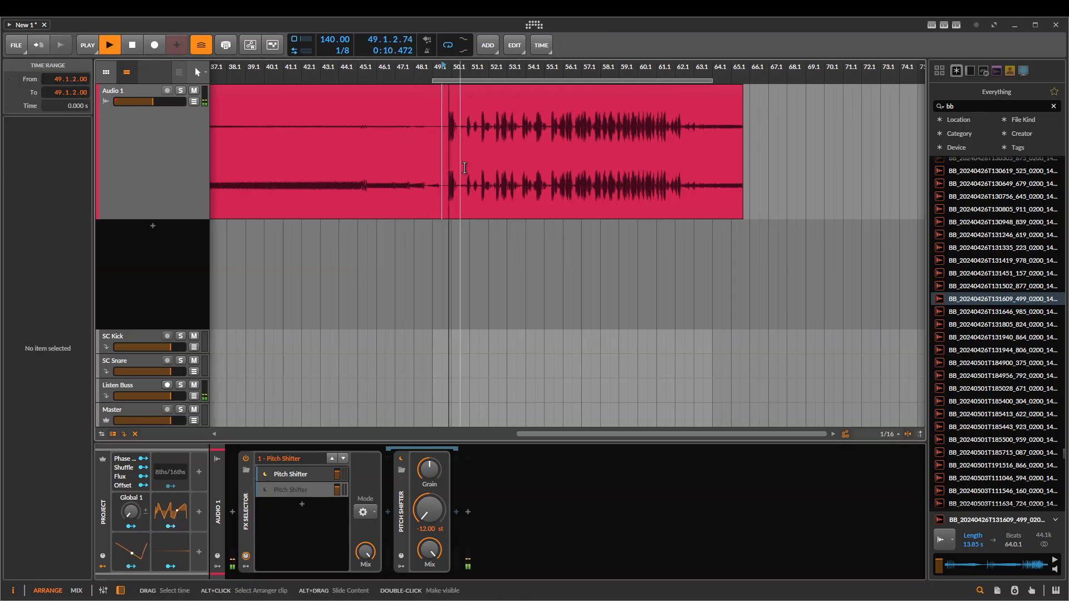
Switch the FX Selector to its second layer and back to the first during playback, and stop playing
{"action": "left_click", "coordinate": [344, 459]}
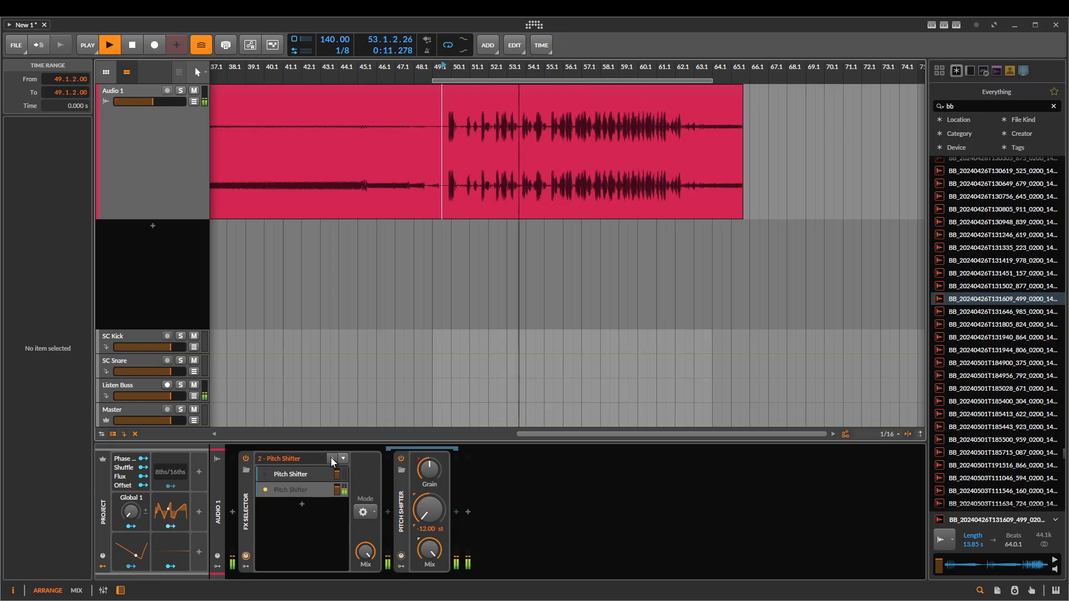
{"action": "left_click", "coordinate": [332, 458]}
{"action": "key", "text": "space"}
{"action": "left_click", "coordinate": [363, 479]}
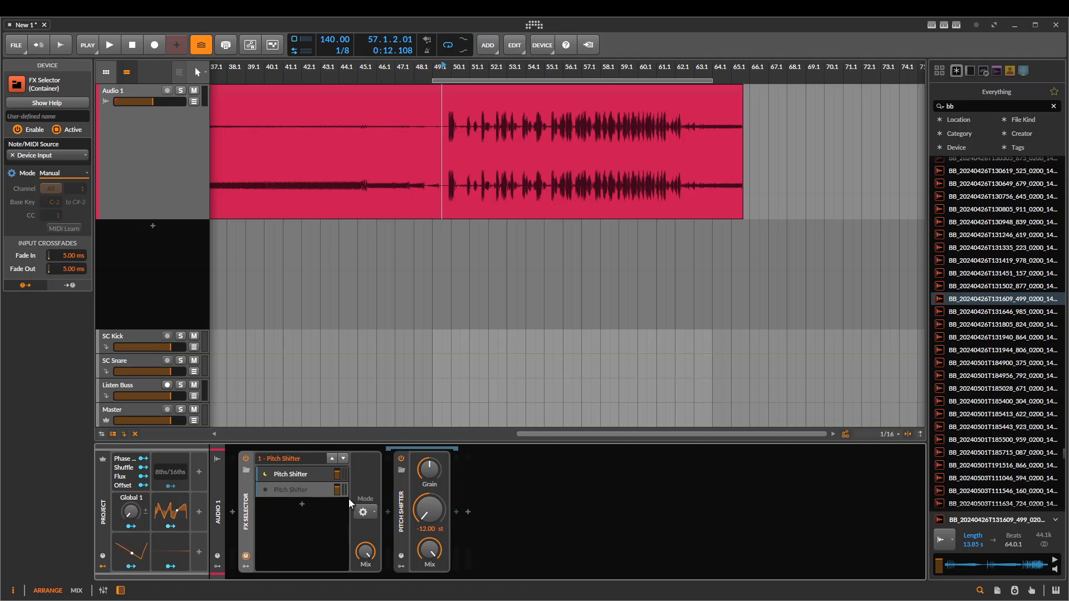
Delete the Pitch Shifter from both layers of the FX Selector
{"action": "left_click", "coordinate": [402, 497]}
{"action": "key", "text": "Delete"}
{"action": "left_click", "coordinate": [301, 475]}
{"action": "left_click", "coordinate": [387, 480]}
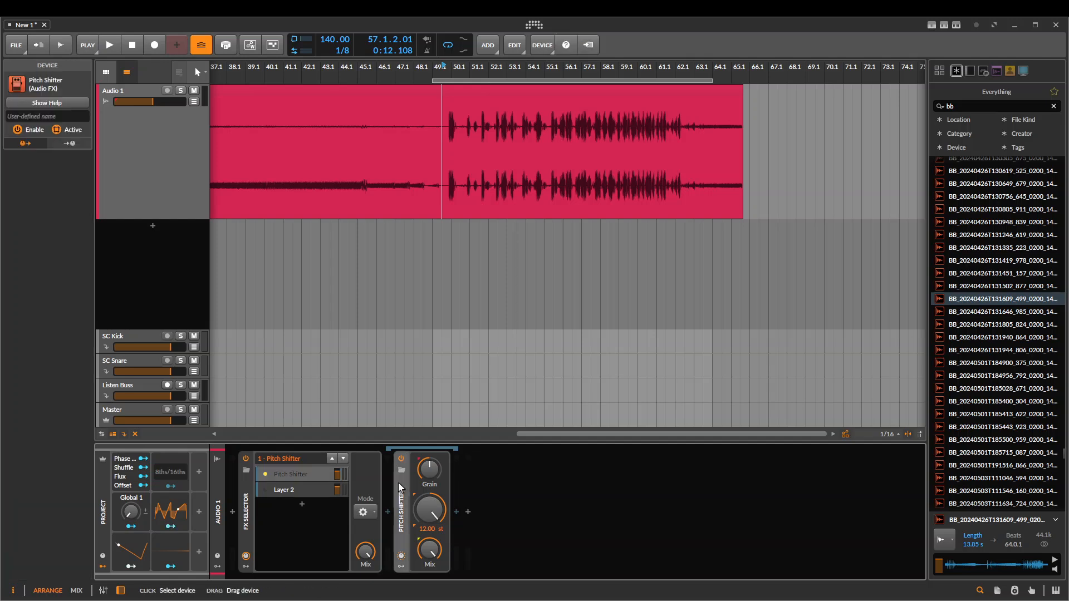
{"action": "key", "text": "Delete"}
Insert a Reverb device in the FX Selector's first layer
{"action": "left_click", "coordinate": [388, 511]}
{"action": "type", "text": "rev"}
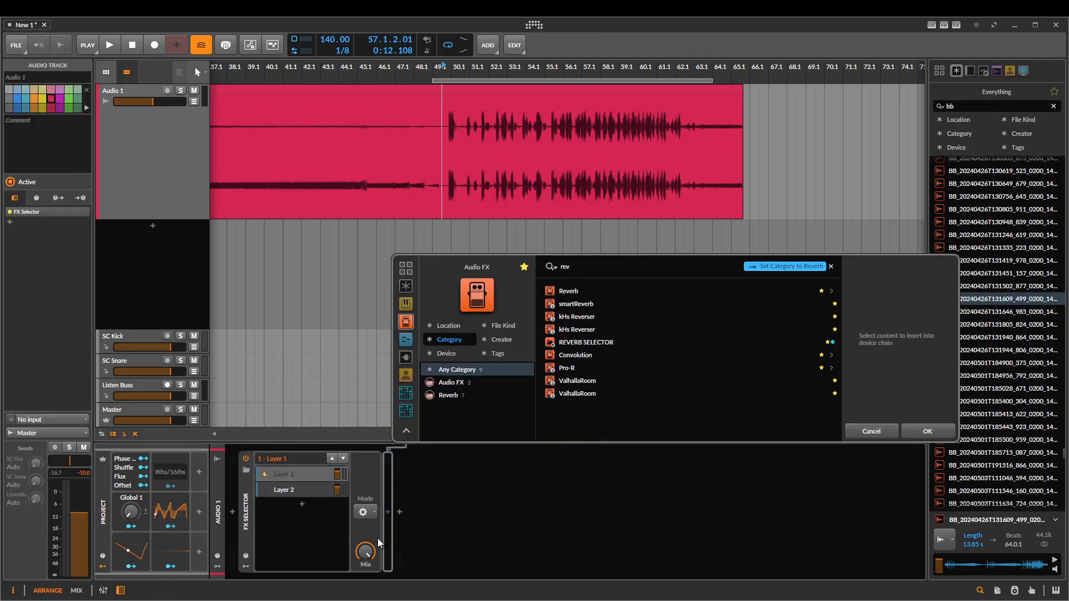
{"action": "key", "text": "Down"}
{"action": "key", "text": "Return"}
Set the Reverb's decay time to 4.07 s during playback and switch the FX Selector to Layer 2
{"action": "key", "text": "space"}
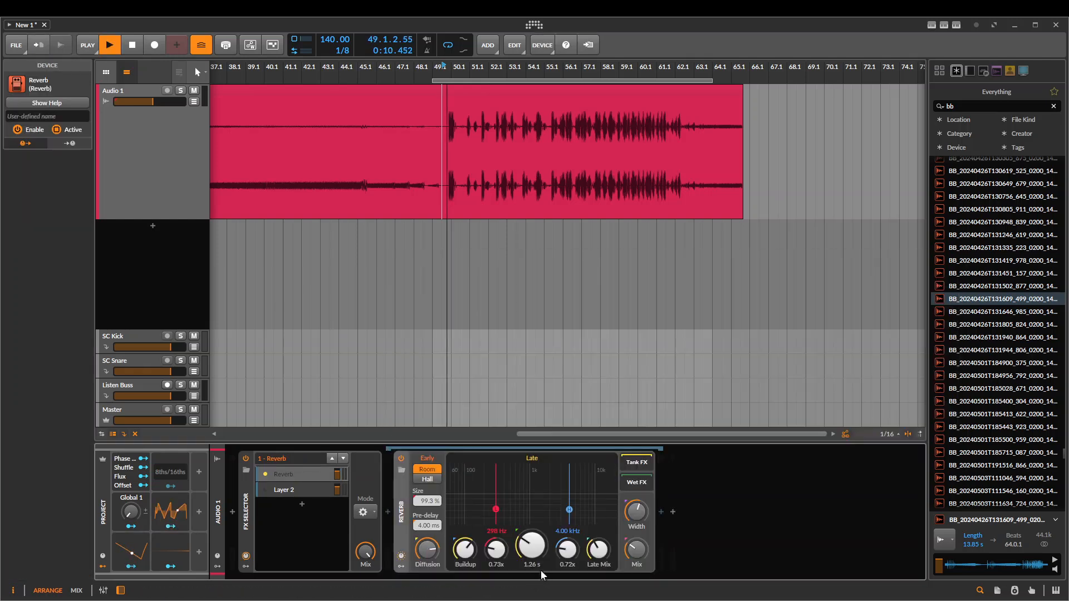
{"action": "left_click_drag", "start_coordinate": [533, 550], "coordinate": [533, 501]}
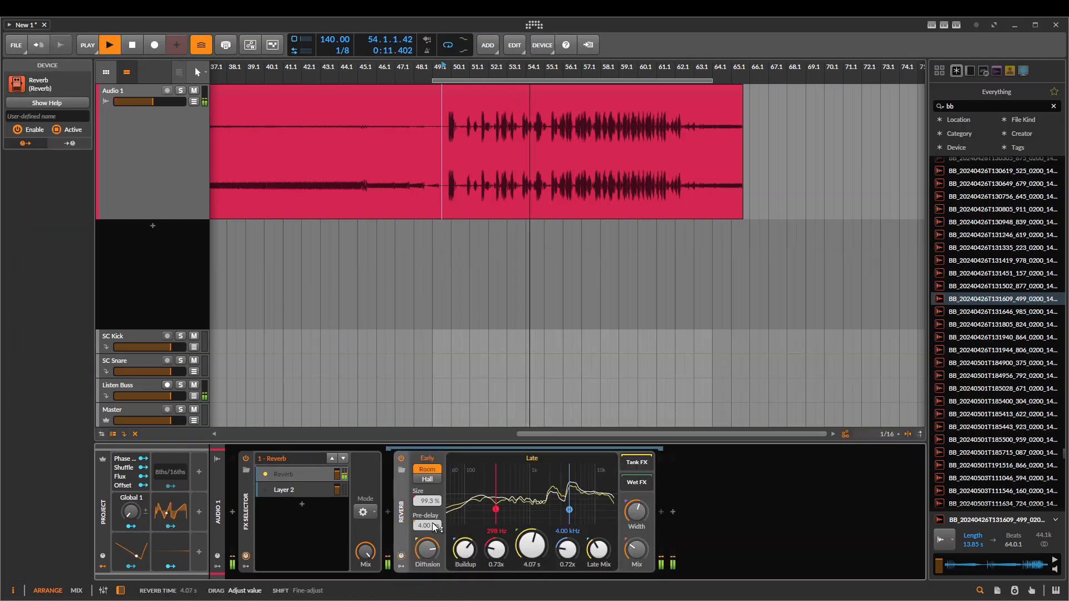
{"action": "left_click", "coordinate": [343, 458]}
{"action": "key", "text": "space"}
Delete the clip's audio from 50.1.2.00 to 65.1.2.00 and set the playback start to 49.1.2.00
{"action": "scroll", "coordinate": [393, 178], "scroll_direction": "down", "scroll_amount": 1}
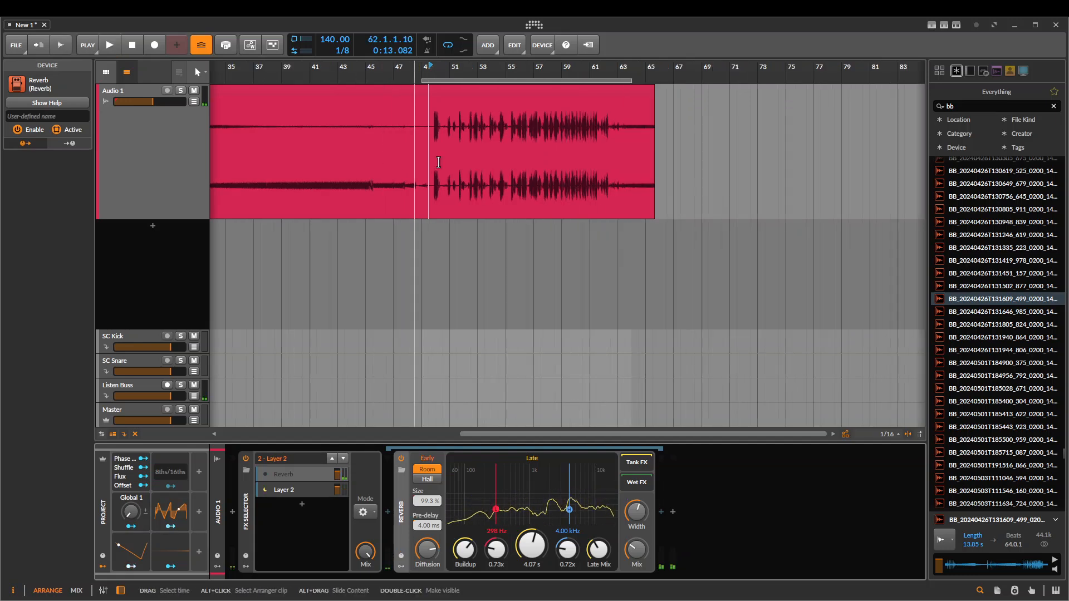
{"action": "scroll", "coordinate": [447, 161], "scroll_direction": "up", "scroll_amount": 2}
{"action": "left_click", "coordinate": [452, 161]}
{"action": "left_click_drag", "start_coordinate": [442, 160], "coordinate": [816, 171]}
{"action": "key", "text": "Delete"}
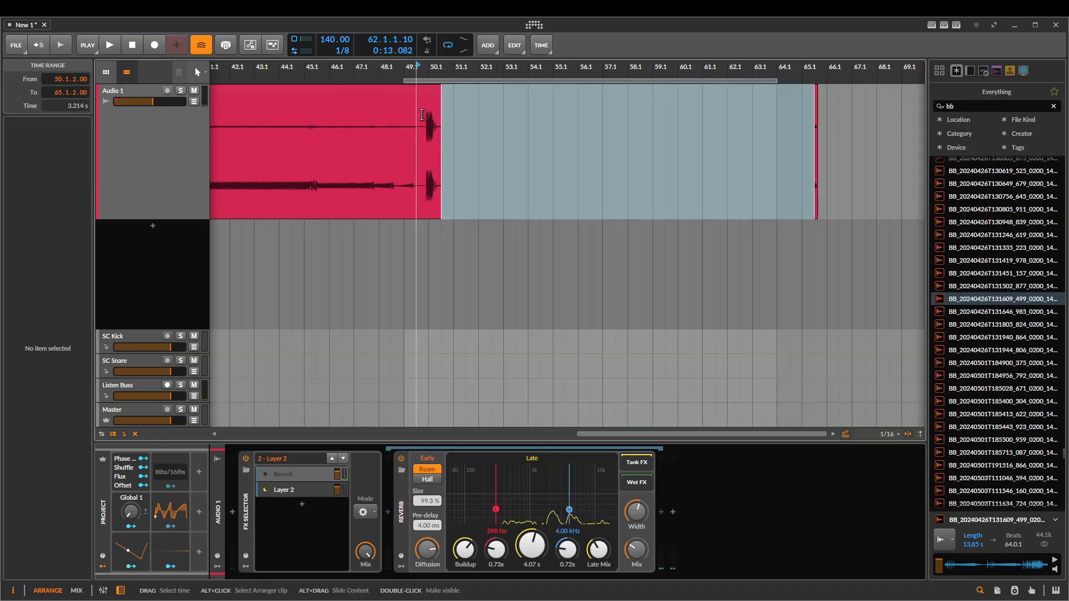
{"action": "left_click", "coordinate": [416, 174]}
{"action": "scroll", "coordinate": [411, 173], "scroll_direction": "up", "scroll_amount": 3}
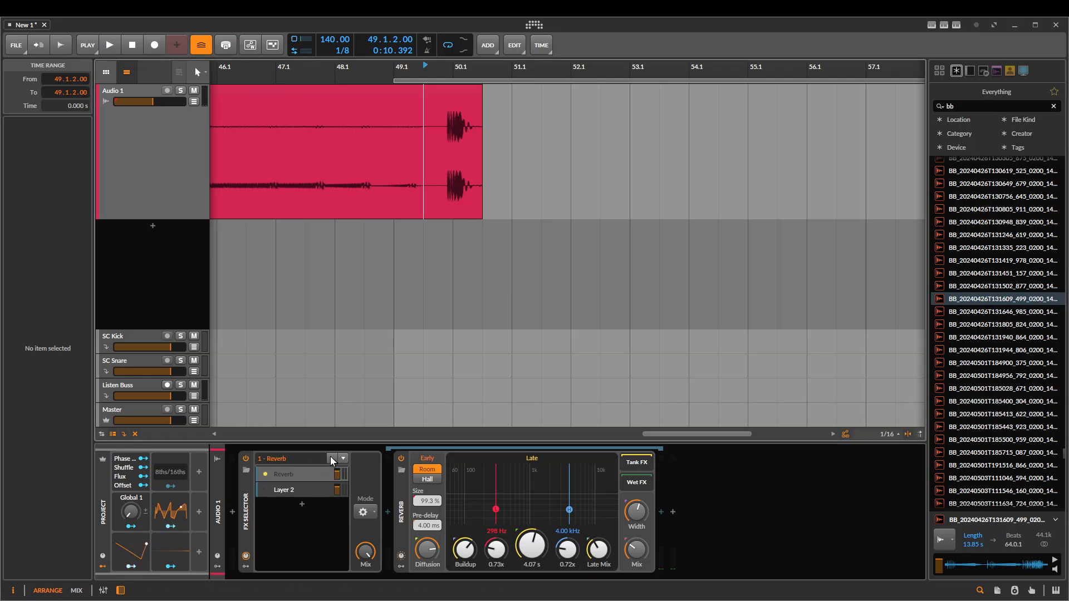
Automate the FX Selector's index to jump from the Reverb layer to Layer 2 just after the remaining hit, and play from 49.1.2.38
{"action": "left_click", "coordinate": [331, 457]}
{"action": "key", "text": "a"}
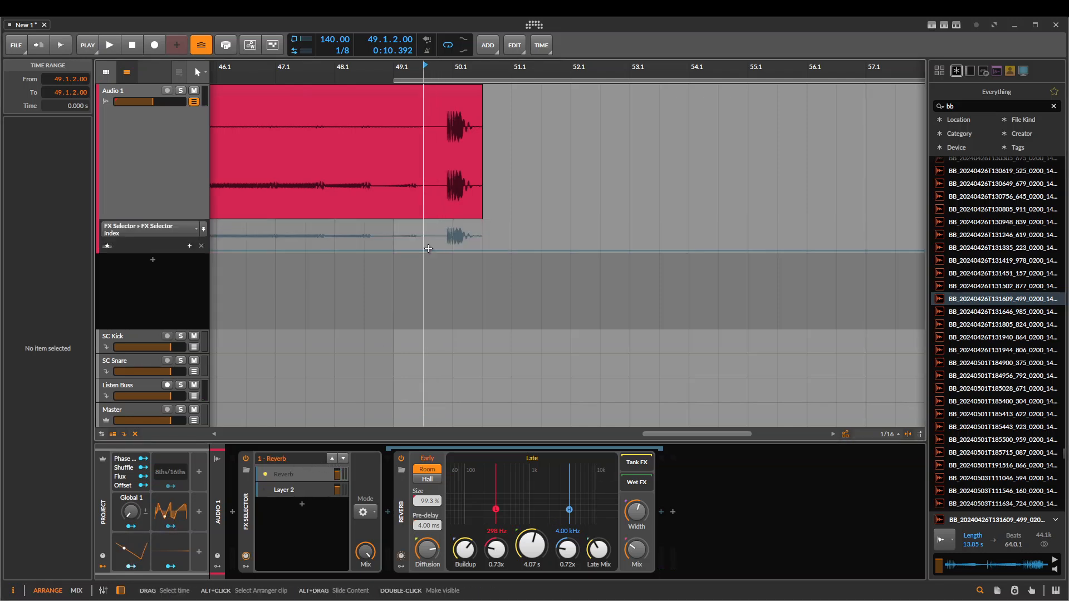
{"action": "left_click", "coordinate": [434, 251]}
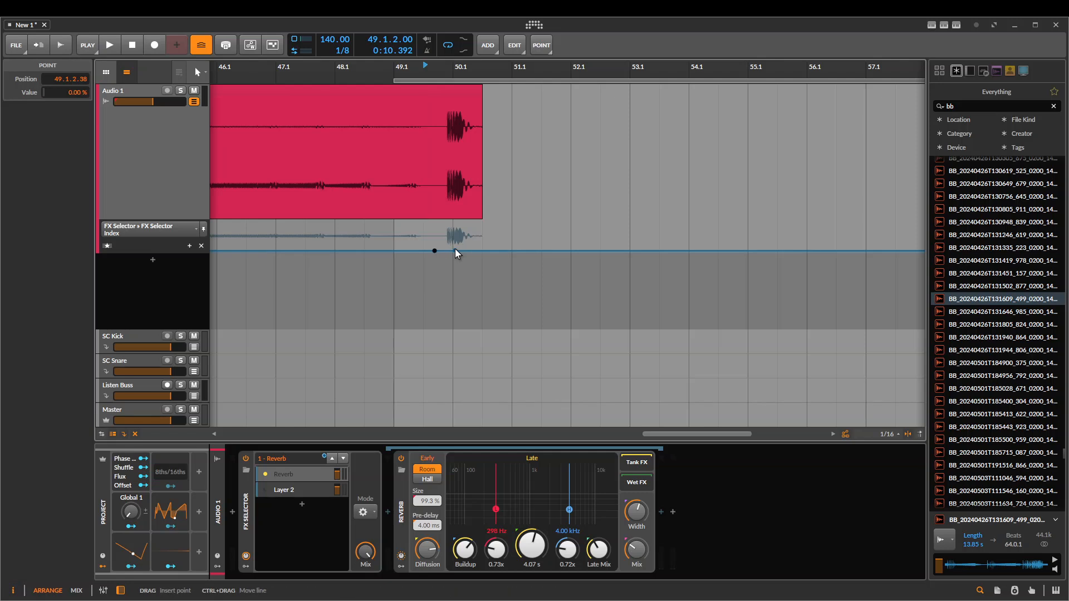
{"action": "left_click_drag", "start_coordinate": [471, 251], "coordinate": [471, 222]}
{"action": "left_click", "coordinate": [434, 182]}
{"action": "key", "text": "space"}
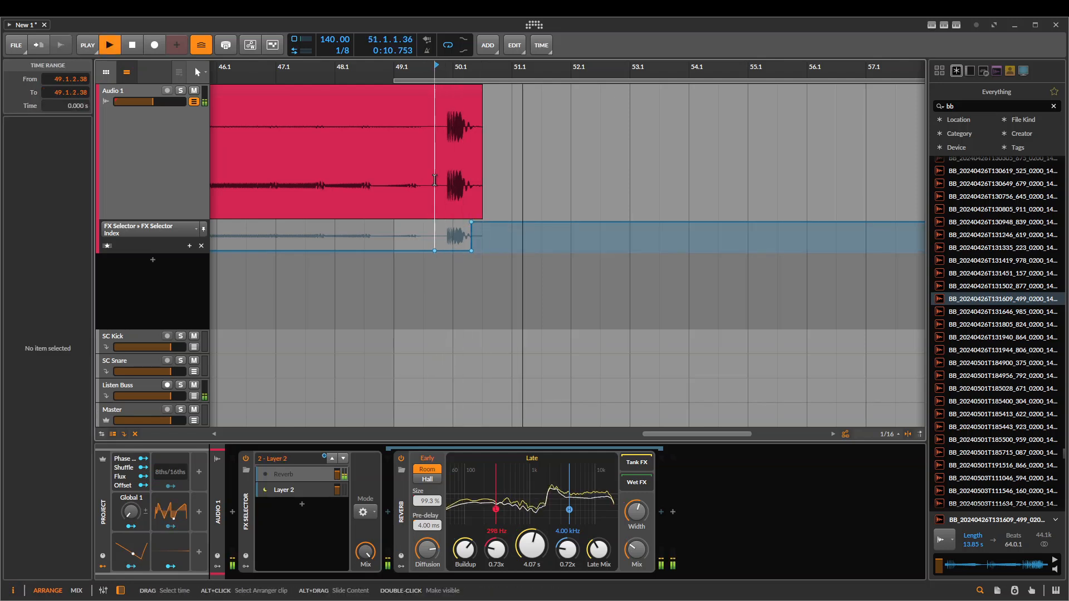
Stop playback and delete the Reverb from the FX Selector's first layer
{"action": "scroll", "coordinate": [379, 190], "scroll_direction": "down", "scroll_amount": 5}
{"action": "key", "text": "space"}
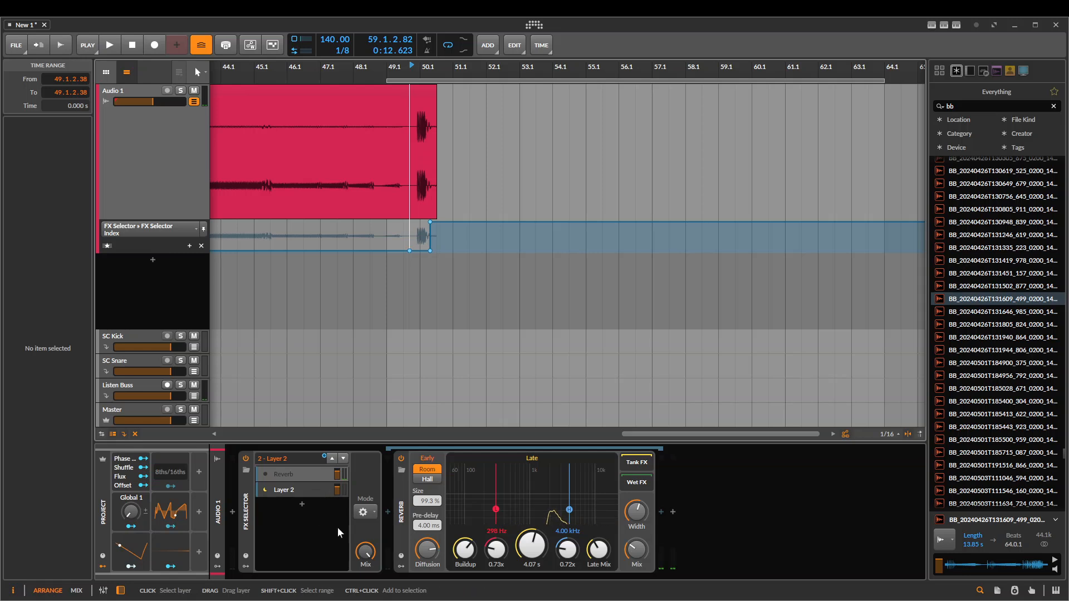
{"action": "left_click_drag", "start_coordinate": [435, 245], "coordinate": [503, 293]}
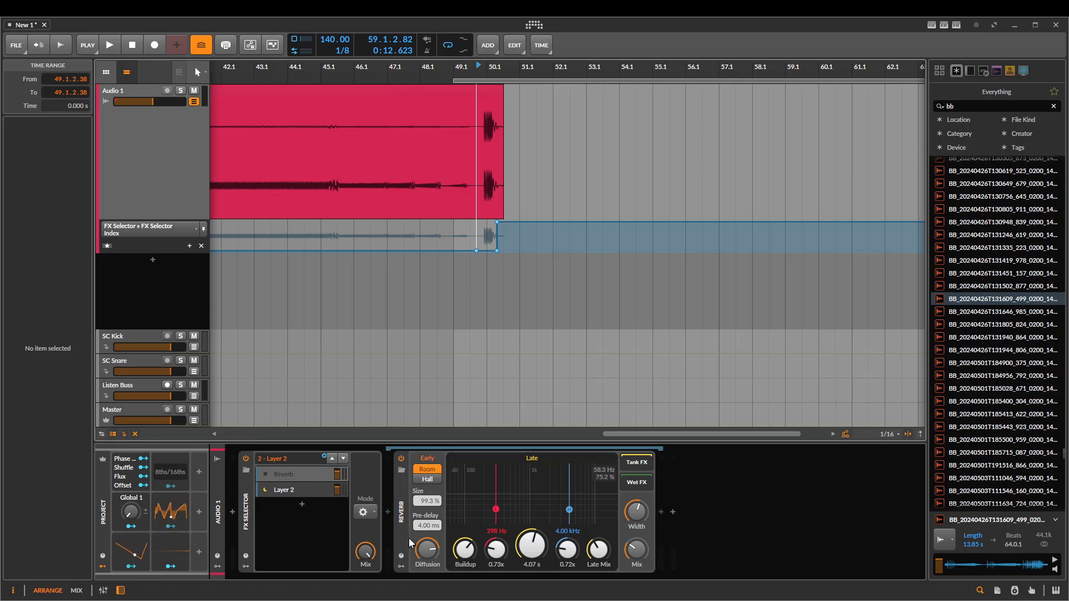
{"action": "left_click", "coordinate": [396, 494]}
{"action": "key", "text": "Delete"}
Search the audio effects for a delay and insert Delay+ in the FX Selector's emptied first layer
{"action": "left_click", "coordinate": [387, 513]}
{"action": "type", "text": "de"}
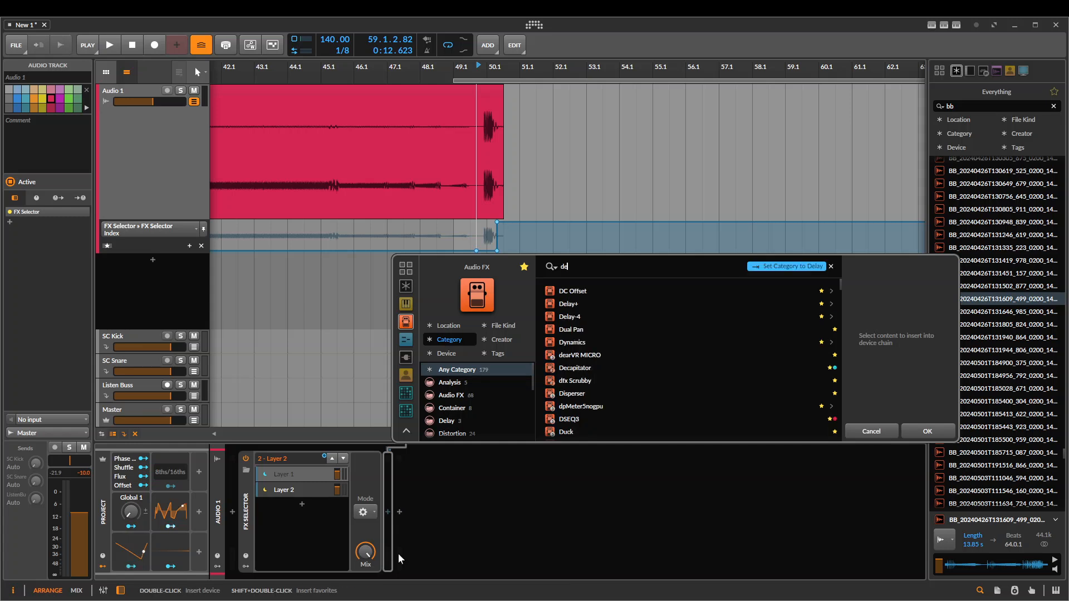
{"action": "type", "text": "öay"}
{"action": "key", "text": "BackSpace"}
{"action": "key", "text": "BackSpace"}
{"action": "type", "text": "la"}
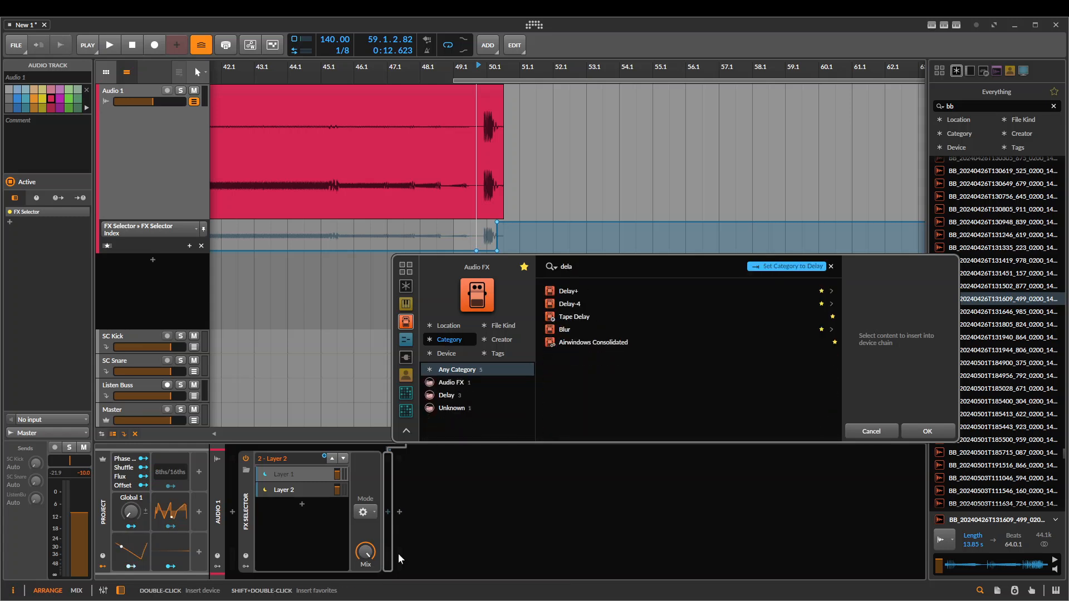
{"action": "key", "text": "Down"}
{"action": "key", "text": "Return"}
Play the hit repeatedly from 49.1.2.38 to listen to the Delay+ tail after the switch to Layer 2
{"action": "key", "text": "space"}
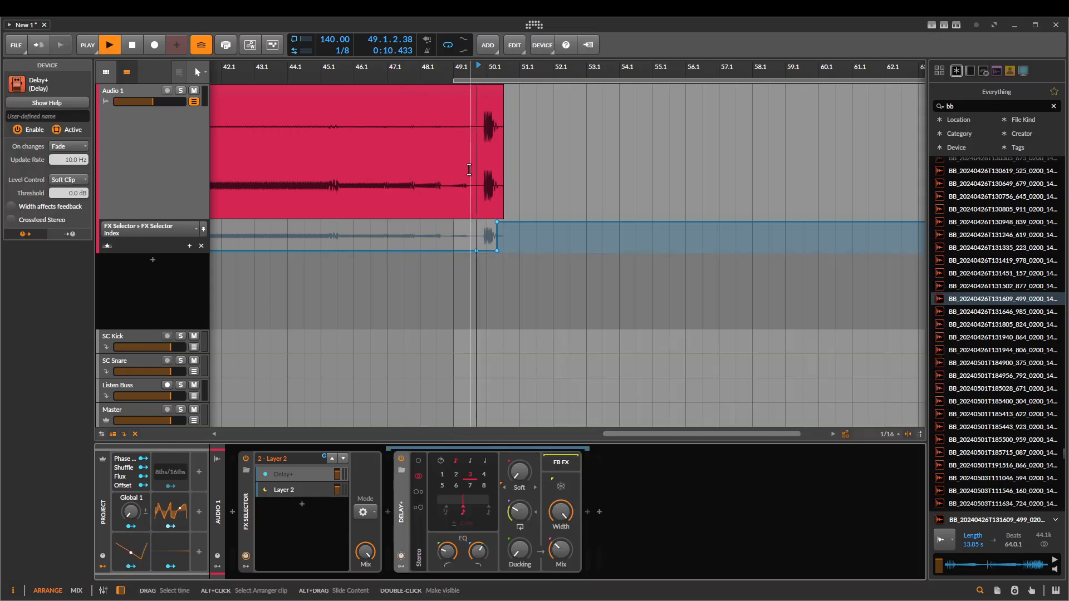
{"action": "key", "text": "space"}
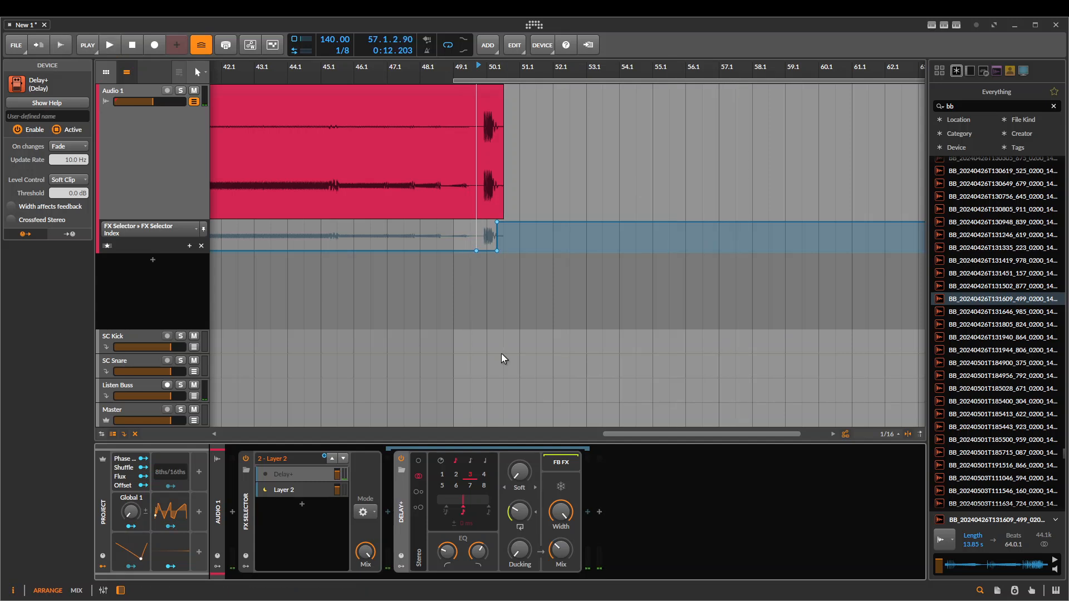
{"action": "key", "text": "space"}
{"action": "left_click_drag", "start_coordinate": [435, 248], "coordinate": [361, 207]}
{"action": "left_click_drag", "start_coordinate": [463, 200], "coordinate": [485, 202]}
{"action": "key", "text": "space"}
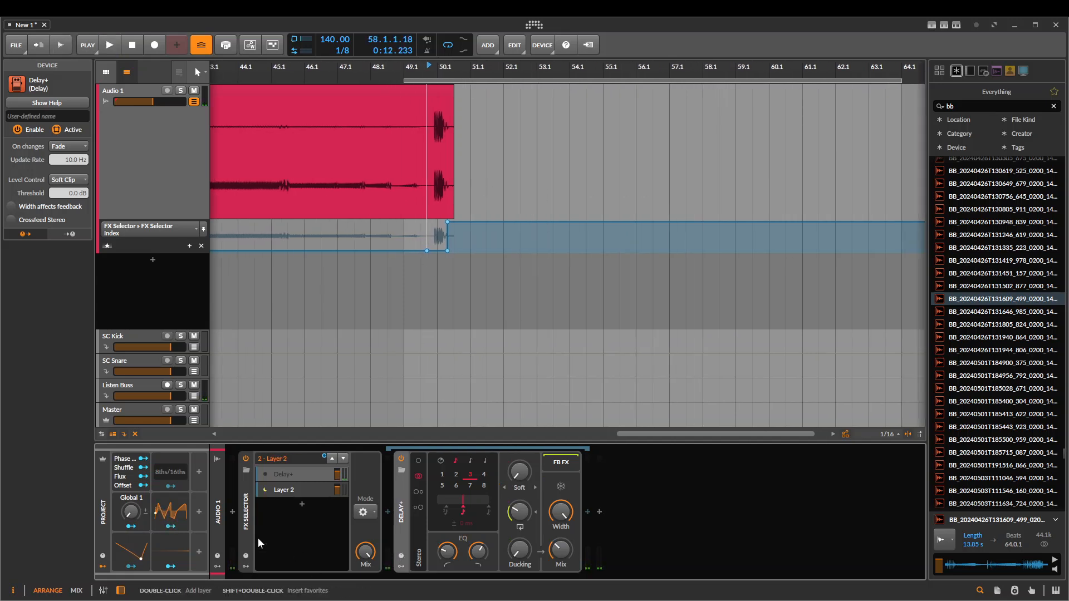
Review the FX Selector's Note/MIDI Source options and the settings of the Delay+ device
{"action": "left_click", "coordinate": [246, 536]}
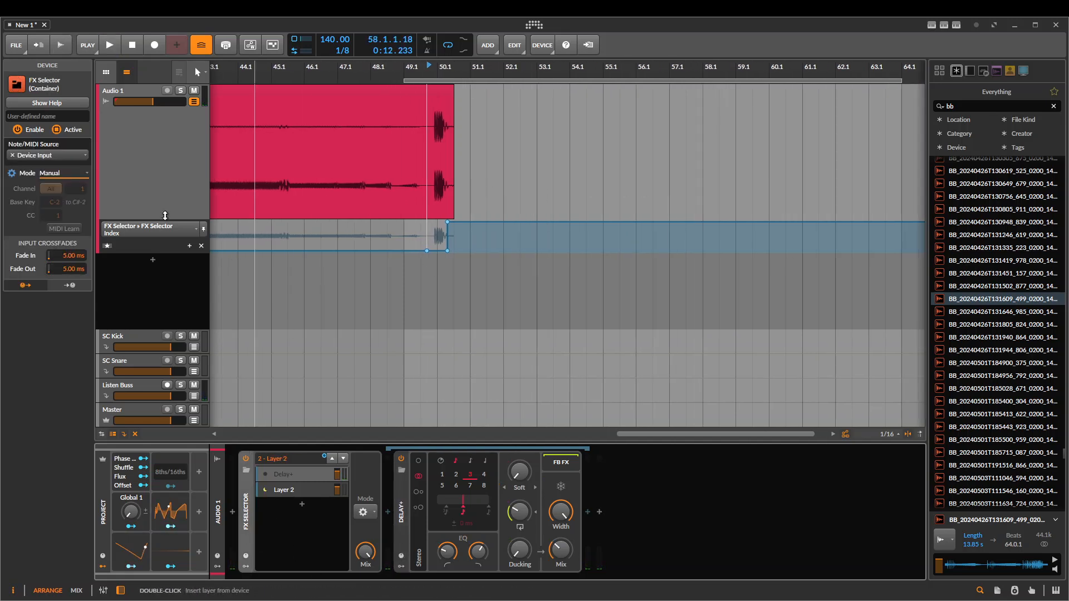
{"action": "left_click", "coordinate": [63, 154]}
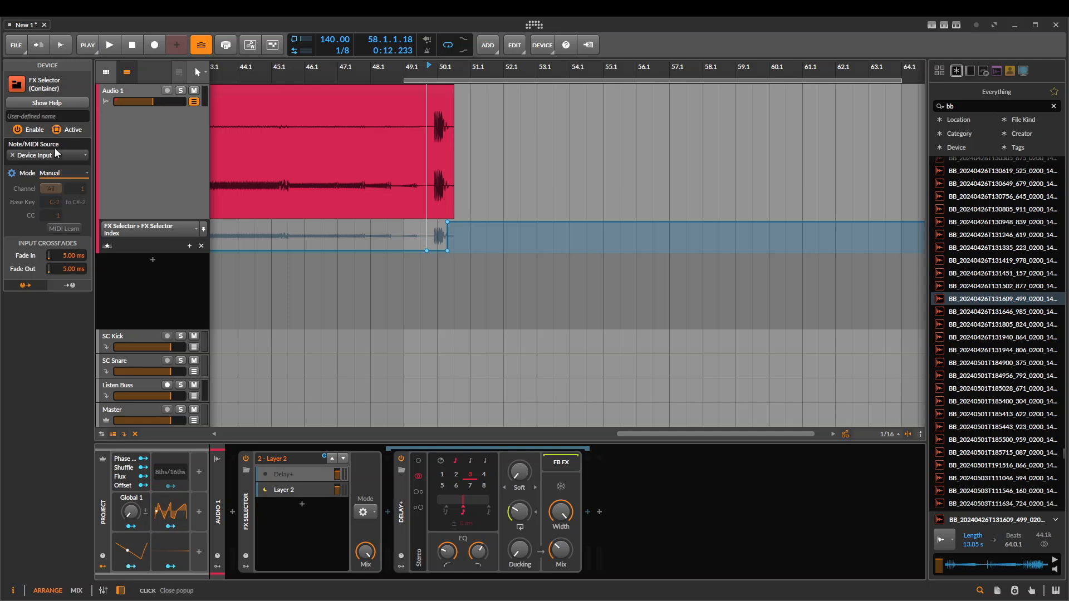
{"action": "left_click", "coordinate": [55, 149]}
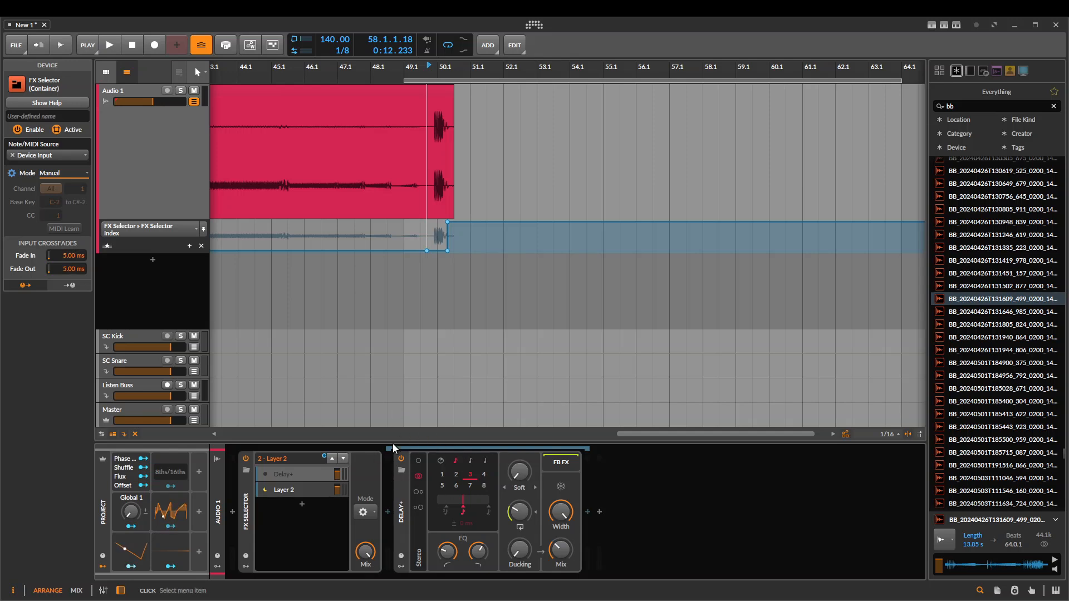
{"action": "left_click", "coordinate": [398, 536]}
{"action": "left_click", "coordinate": [341, 474]}
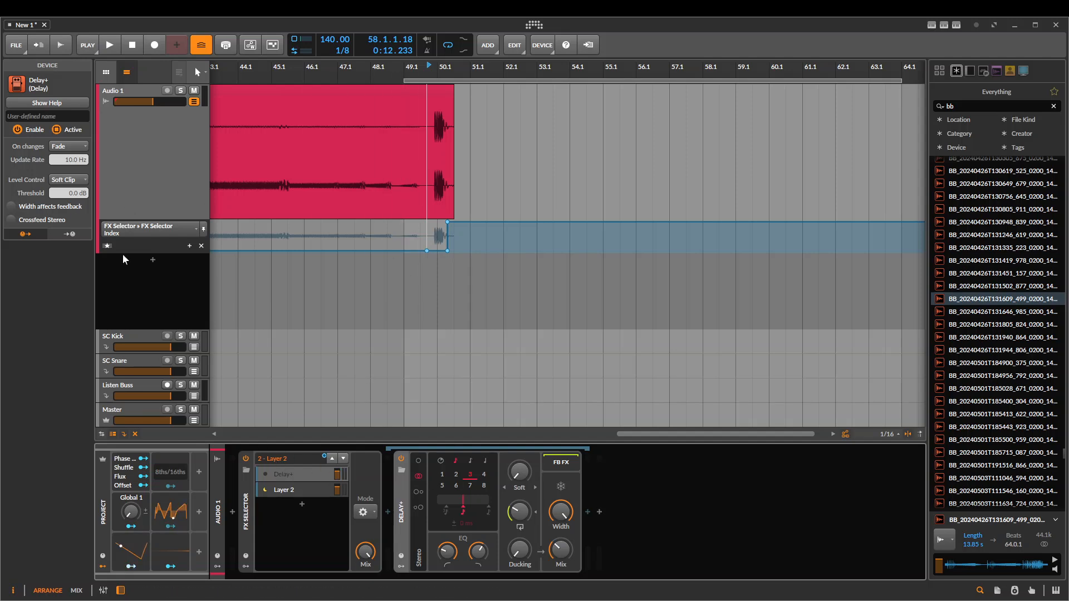
Duplicate Layer 2 in the FX Selector and step its index automation up to Layer 3 at bar 51
{"action": "left_click", "coordinate": [447, 222]}
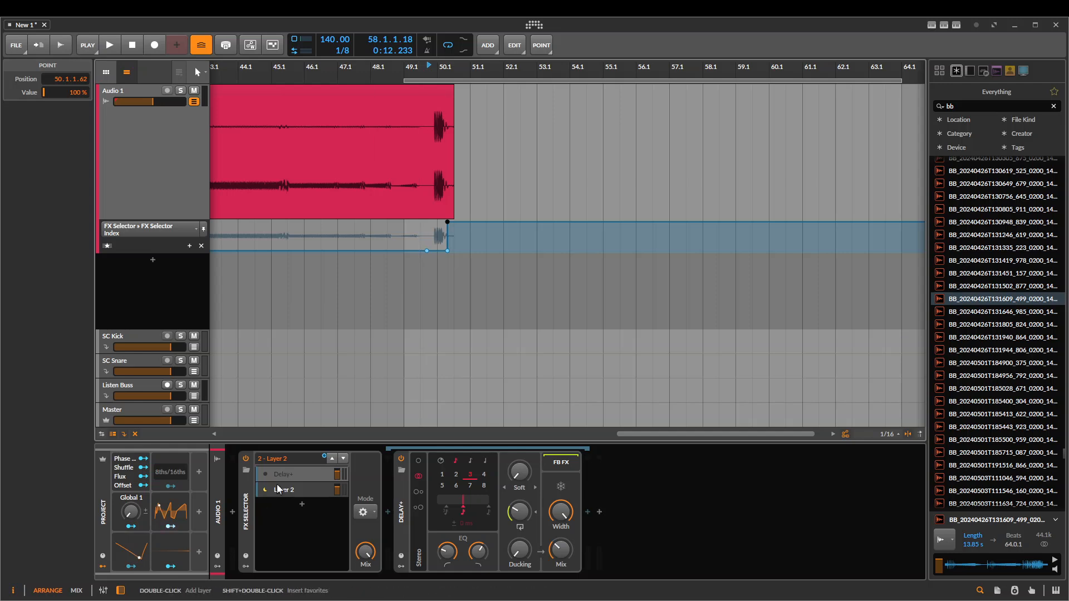
{"action": "left_click", "coordinate": [286, 486]}
{"action": "key", "text": "ctrl+d"}
{"action": "left_click", "coordinate": [458, 242]}
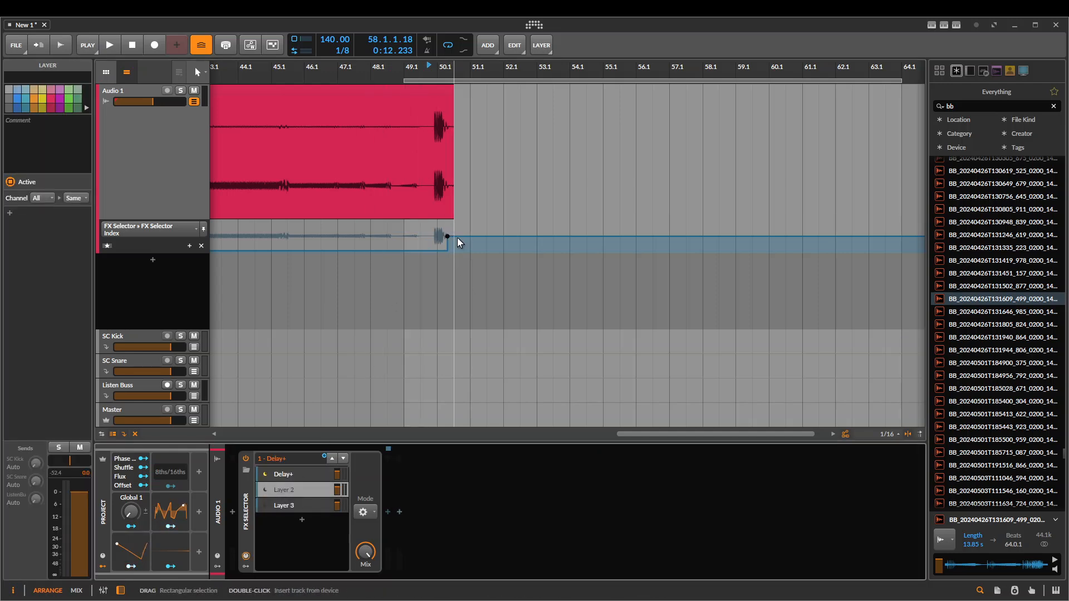
{"action": "left_click", "coordinate": [460, 236]}
{"action": "left_click_drag", "start_coordinate": [476, 237], "coordinate": [475, 222]}
{"action": "left_click", "coordinate": [399, 172]}
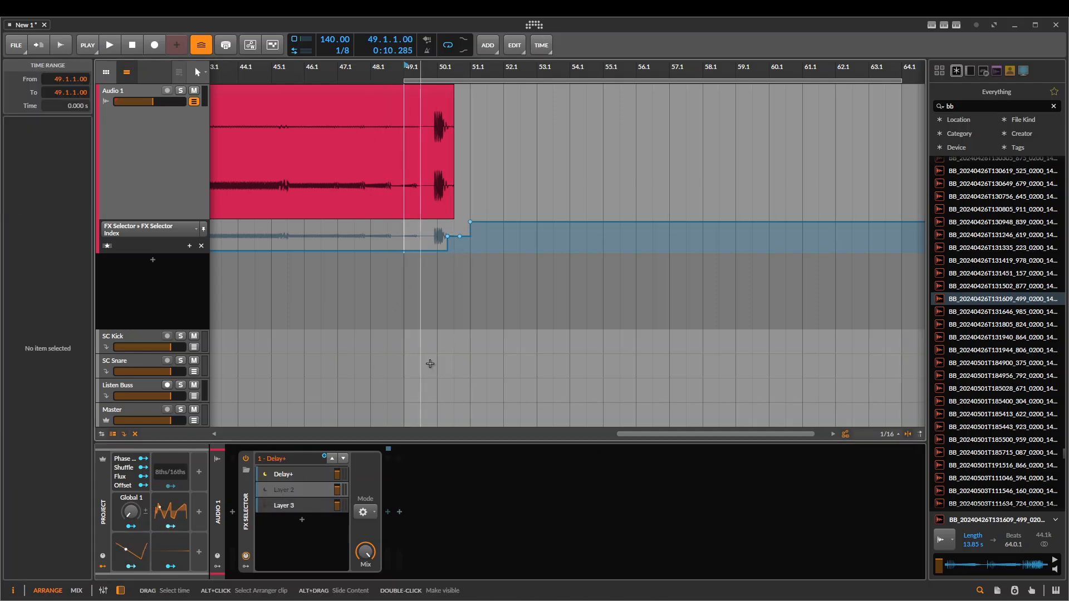
{"action": "left_click_drag", "start_coordinate": [418, 320], "coordinate": [489, 293]}
{"action": "scroll", "coordinate": [722, 278], "scroll_direction": "up", "scroll_amount": 2}
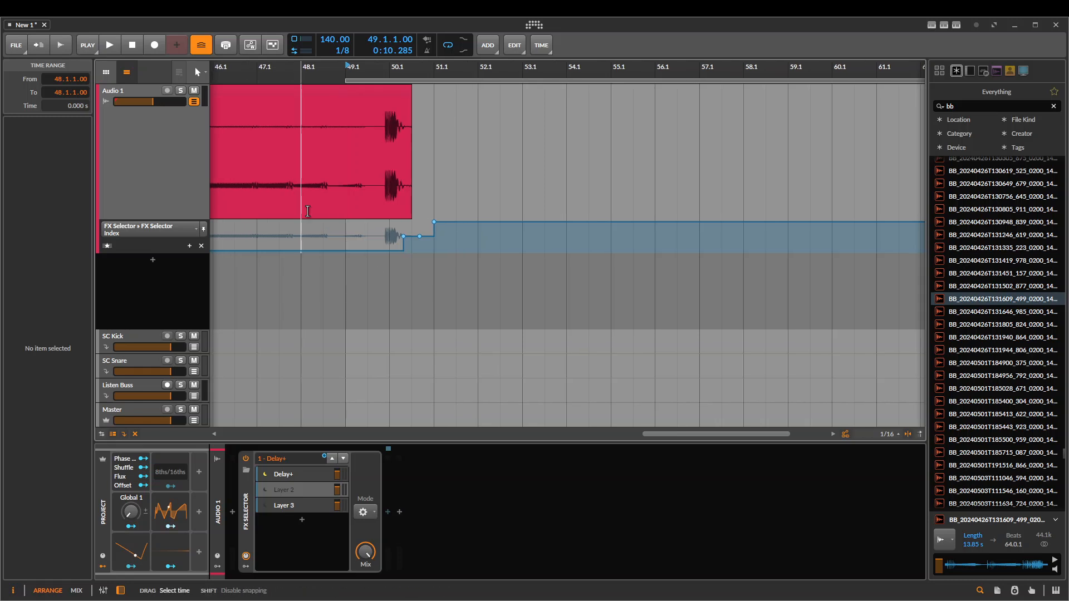
Delete the FX Selector from the Audio 1 track's device chain
{"action": "left_click", "coordinate": [160, 130]}
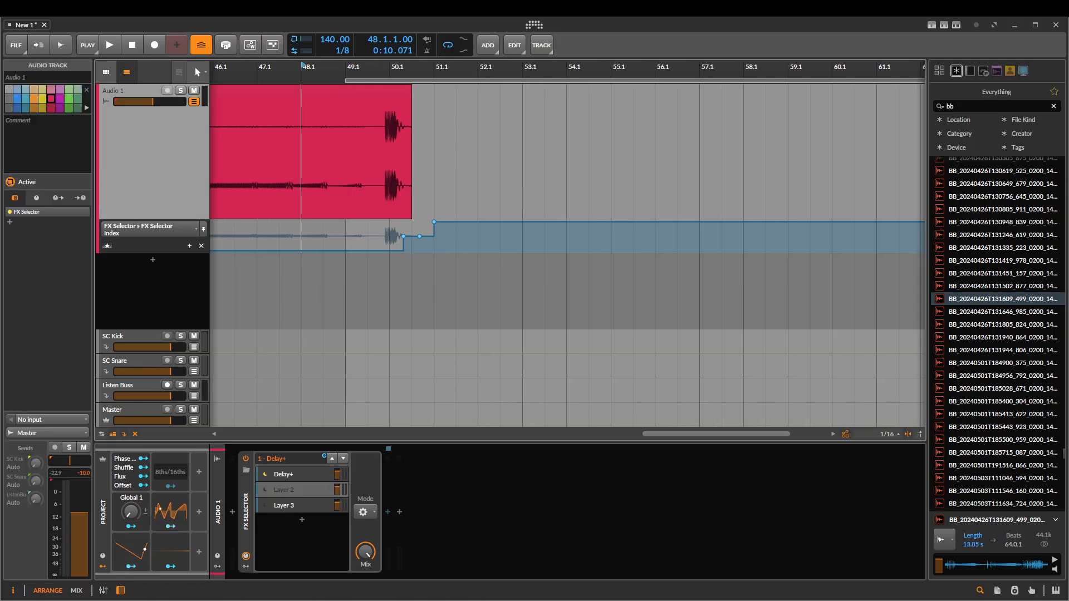
{"action": "left_click", "coordinate": [243, 526]}
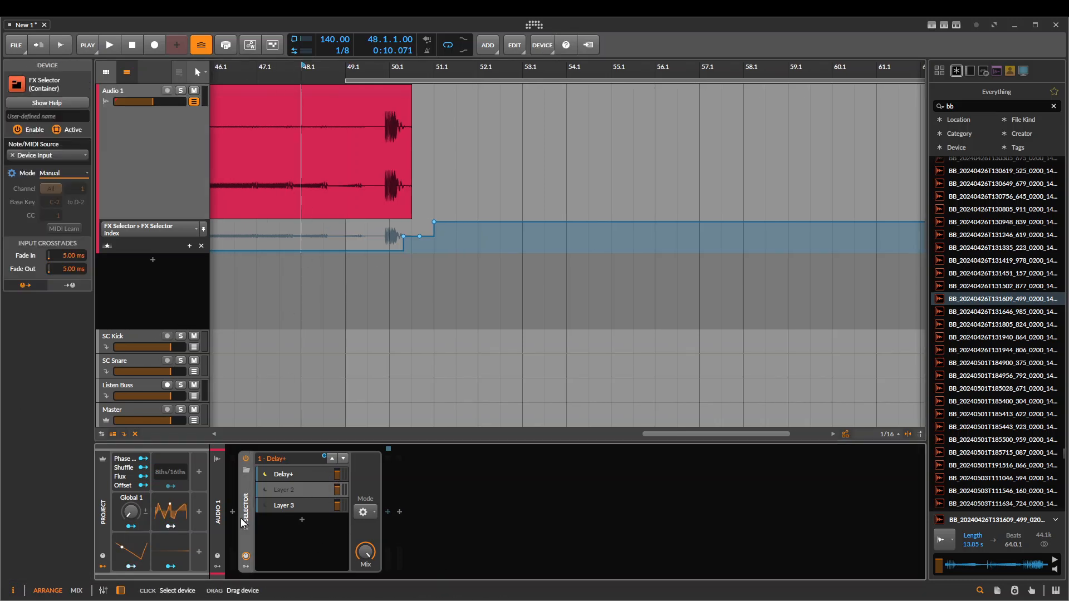
{"action": "key", "text": "Delete"}
Extend the shortened clip's end to about bar 67 and select the time range from 49.1.1.00 to 61.1.1.00
{"action": "scroll", "coordinate": [352, 303], "scroll_direction": "down", "scroll_amount": 1}
{"action": "scroll", "coordinate": [342, 154], "scroll_direction": "down", "scroll_amount": 5}
{"action": "scroll", "coordinate": [345, 111], "scroll_direction": "up", "scroll_amount": 3}
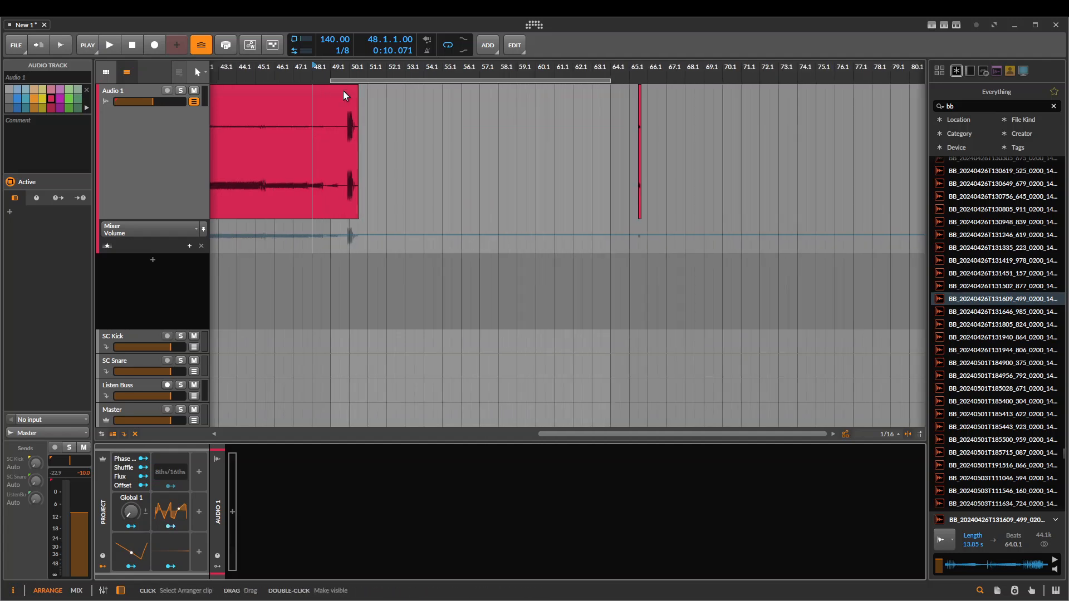
{"action": "left_click", "coordinate": [343, 90]}
{"action": "left_click_drag", "start_coordinate": [357, 87], "coordinate": [667, 88]}
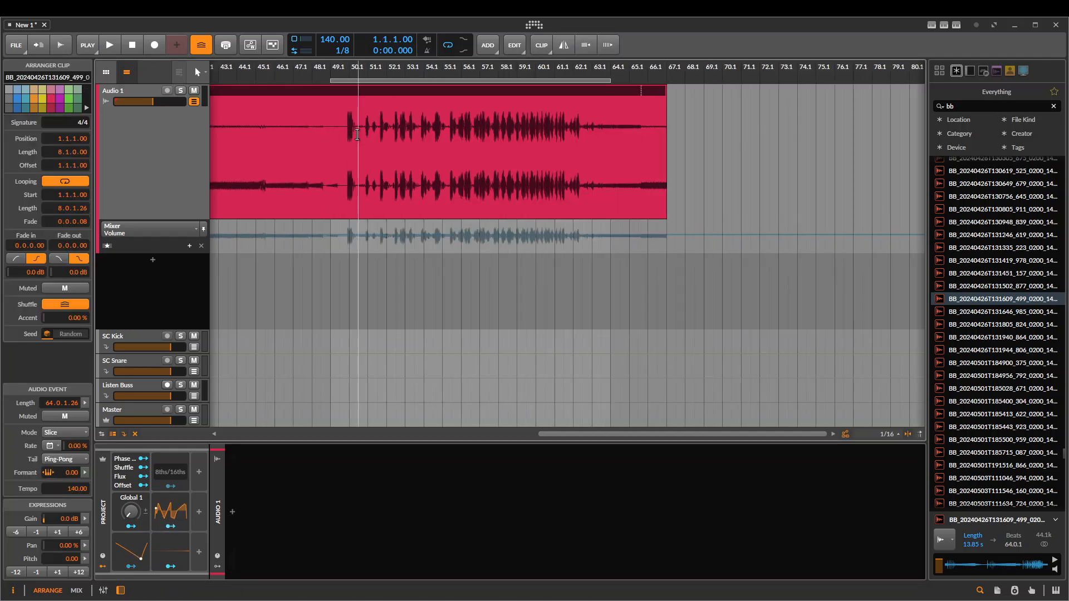
{"action": "left_click_drag", "start_coordinate": [331, 211], "coordinate": [556, 214]}
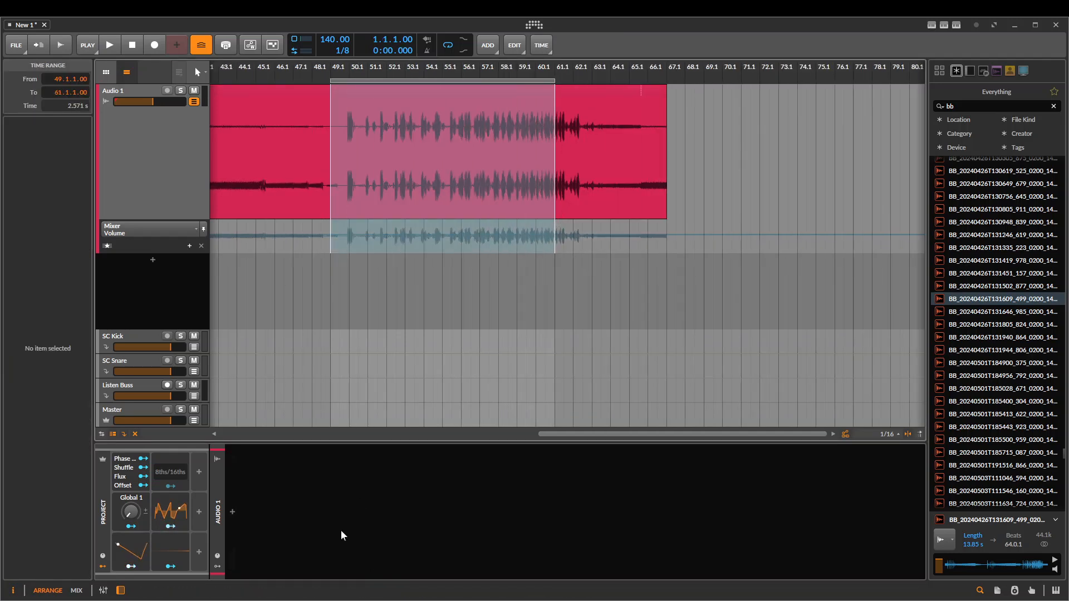
Insert a Stereo Split container on the Audio 1 track
{"action": "left_click", "coordinate": [231, 512]}
{"action": "type", "text": "left"}
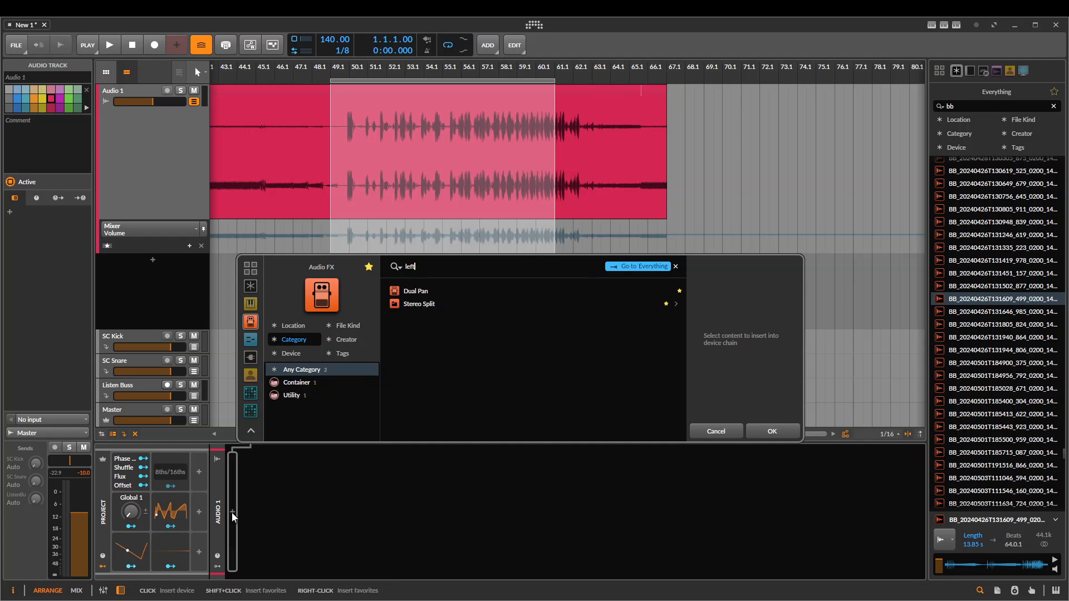
{"action": "key", "text": "Down"}
{"action": "key", "text": "Down"}
{"action": "key", "text": "Return"}
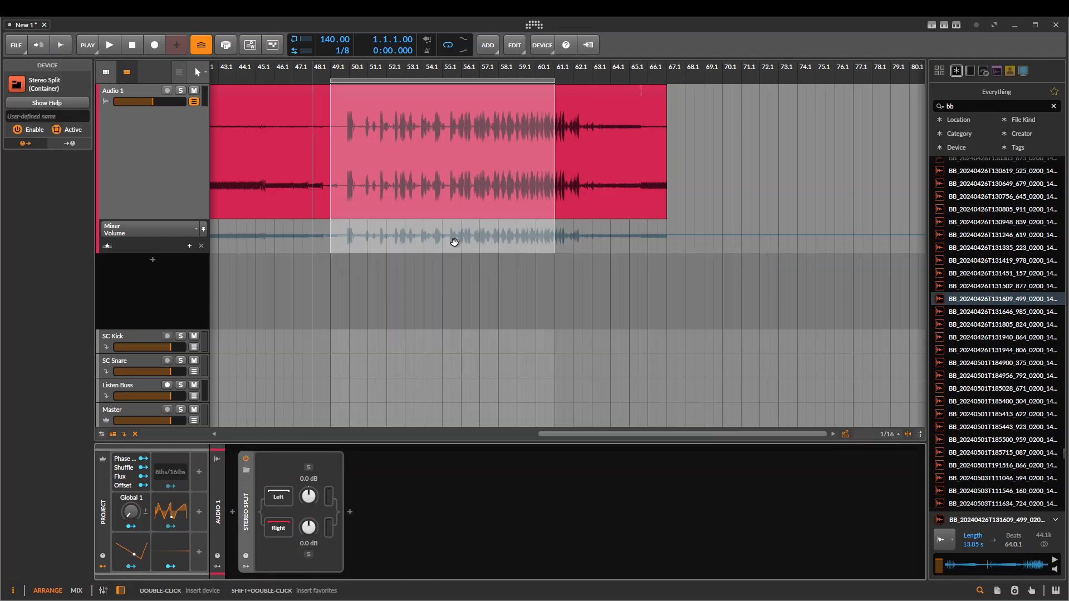
Solo the Stereo Split's left channel and play the clip from 51.1.1.00
{"action": "left_click", "coordinate": [363, 155]}
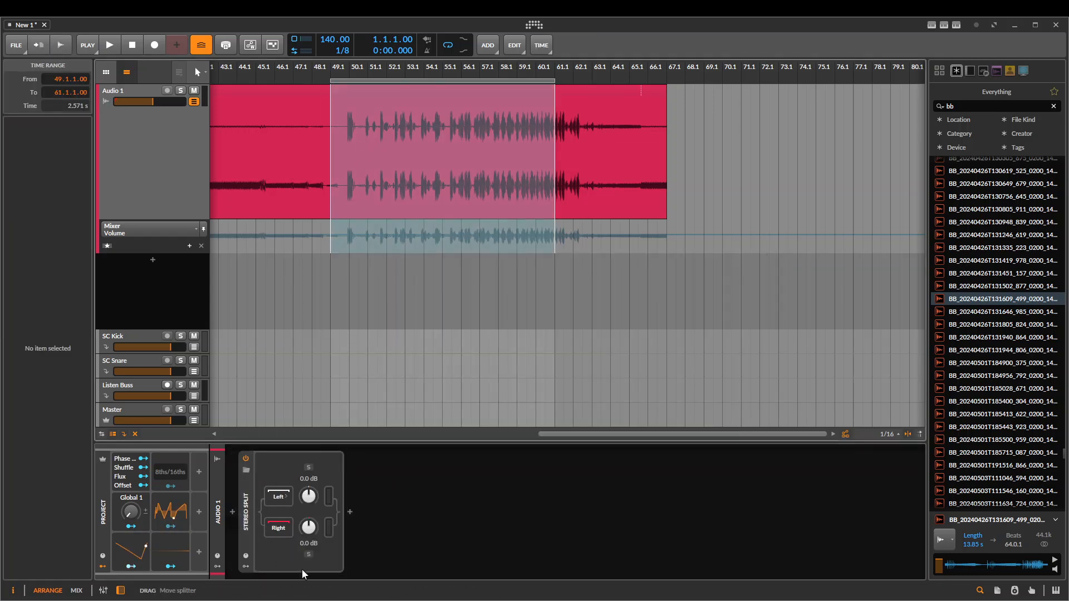
{"action": "left_click", "coordinate": [380, 167]}
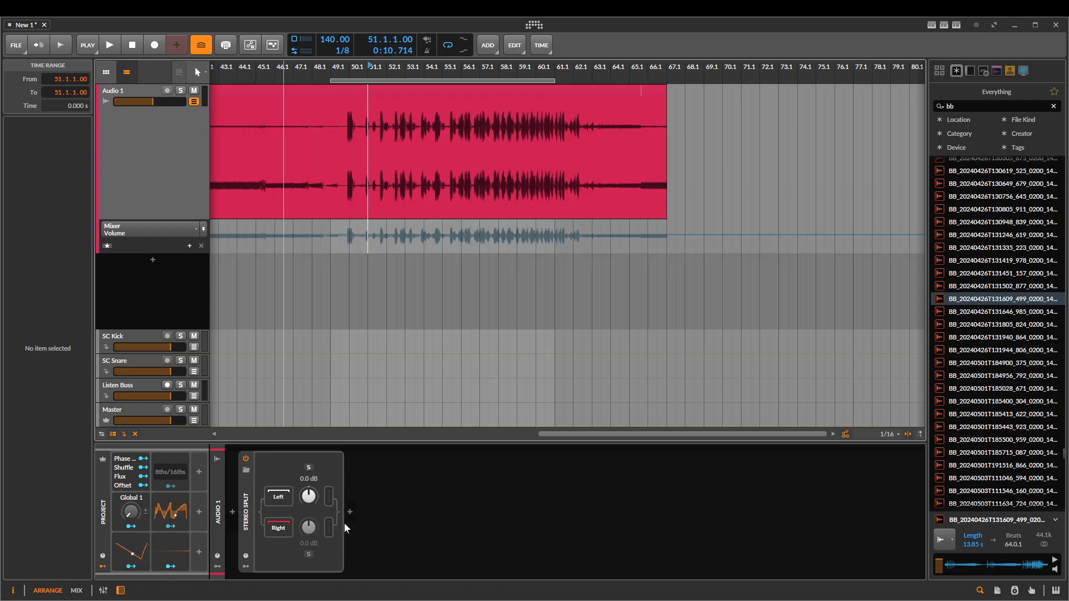
{"action": "key", "text": "space"}
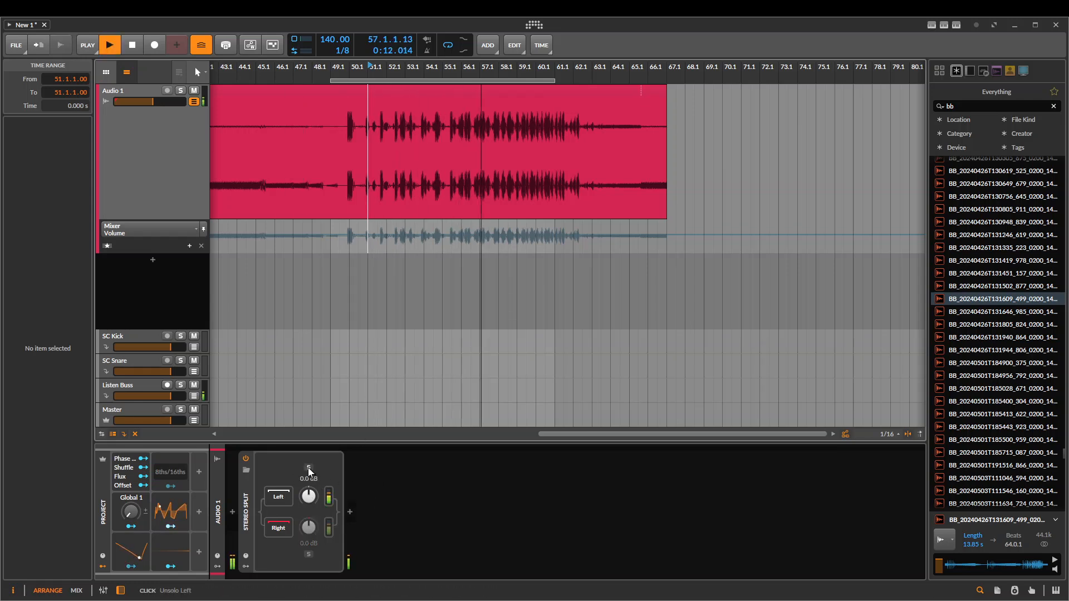
Solo the Stereo Split's right channel, try a gain of +5.5 dB during playback and reset it to default
{"action": "left_click", "coordinate": [308, 554]}
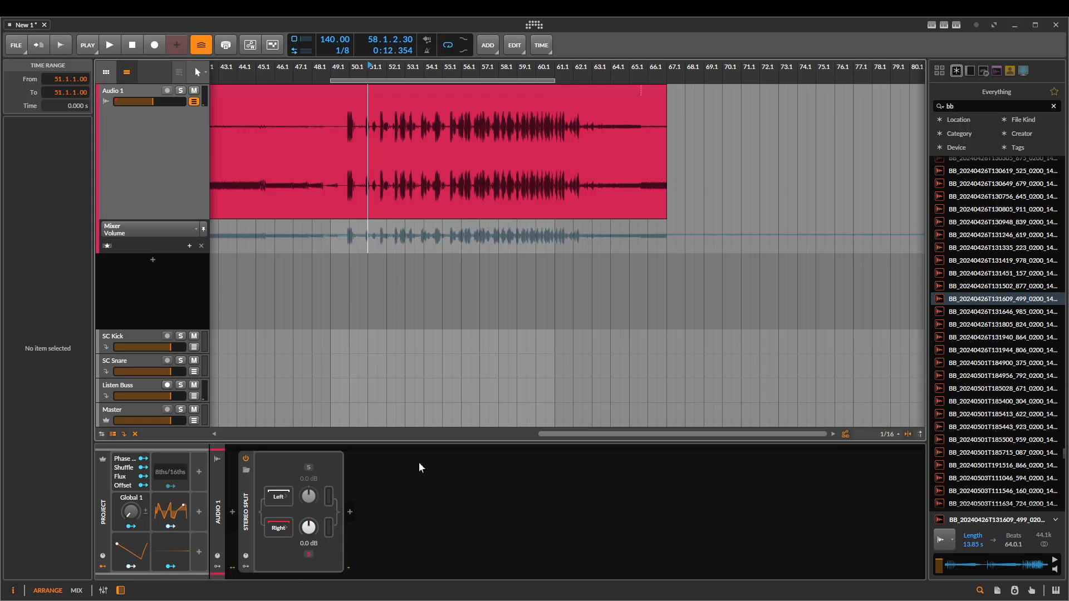
{"action": "key", "text": "space"}
{"action": "key", "text": "space"}
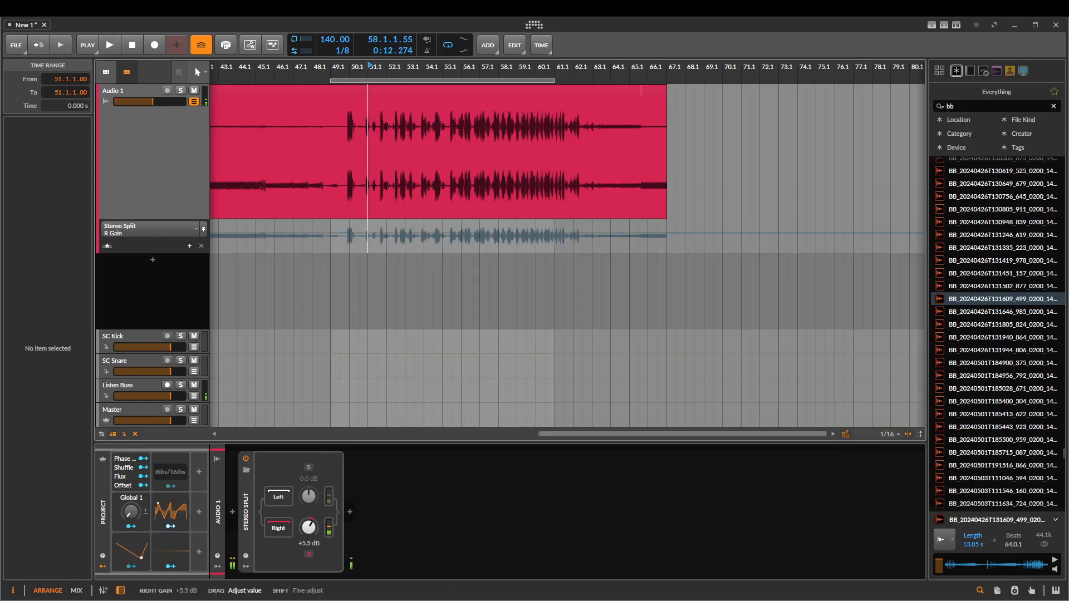
{"action": "left_click_drag", "start_coordinate": [309, 526], "coordinate": [312, 528]}
{"action": "double_click", "coordinate": [310, 526]}
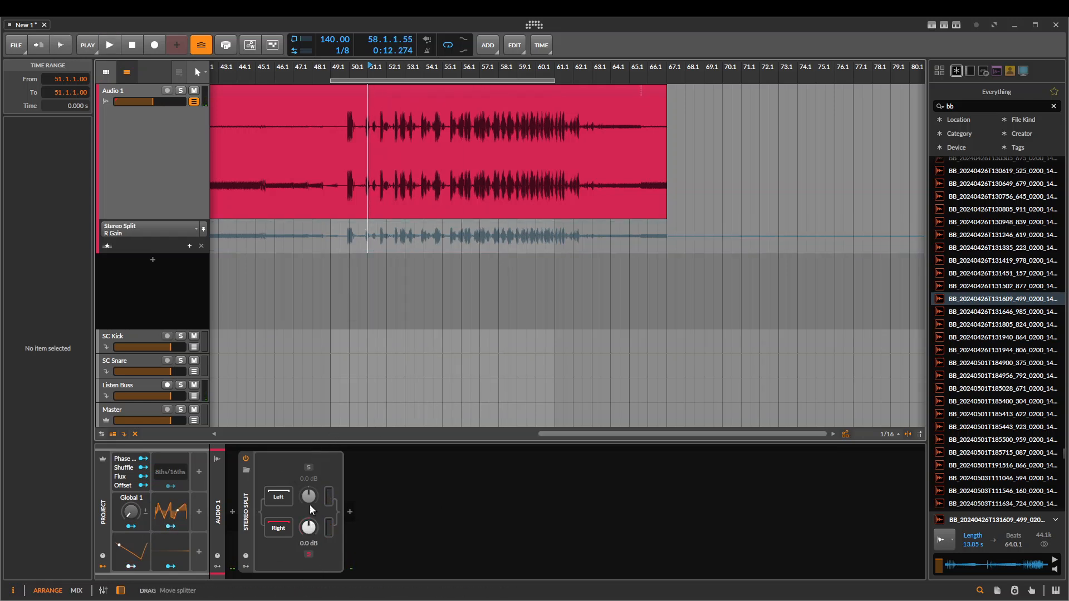
Insert a Pitch Shifter after the Stereo Split and set its pitch to 12.00 st
{"action": "left_click", "coordinate": [349, 509]}
{"action": "type", "text": "pitch"}
{"action": "key", "text": "Down"}
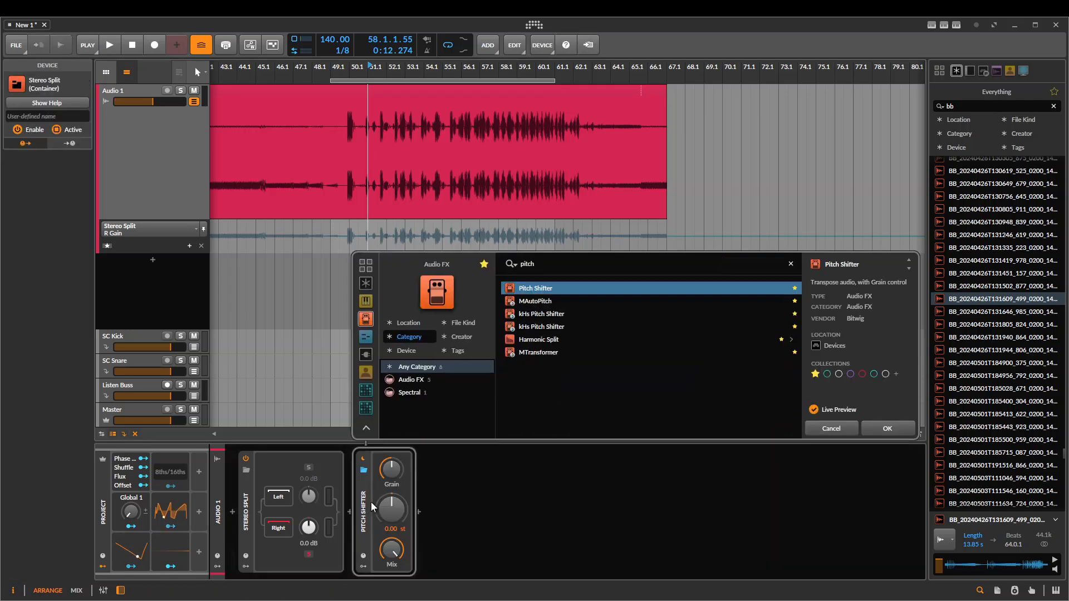
{"action": "key", "text": "Return"}
{"action": "left_click_drag", "start_coordinate": [391, 504], "coordinate": [391, 462]}
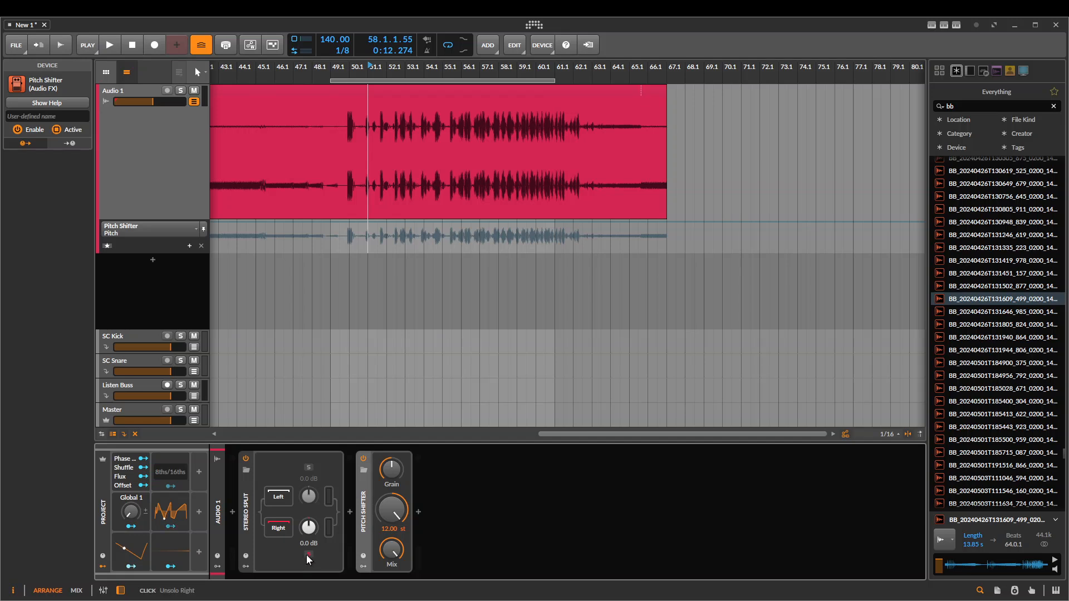
Audition the Pitch Shifter inside the Stereo Split's right chain with both channels audible, and move it to the left chain
{"action": "key", "text": "space"}
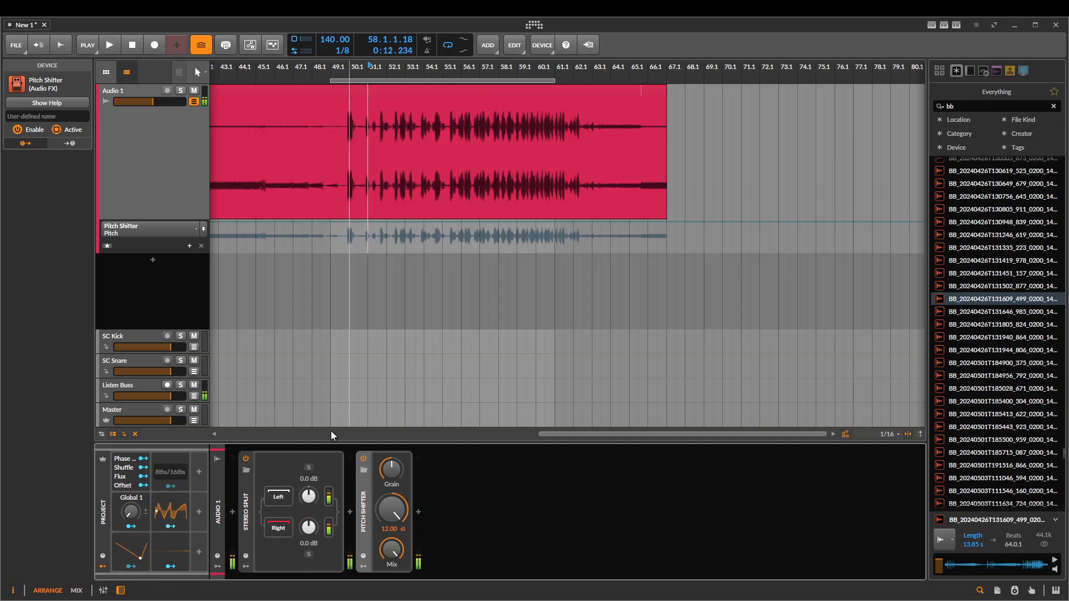
{"action": "key", "text": "space"}
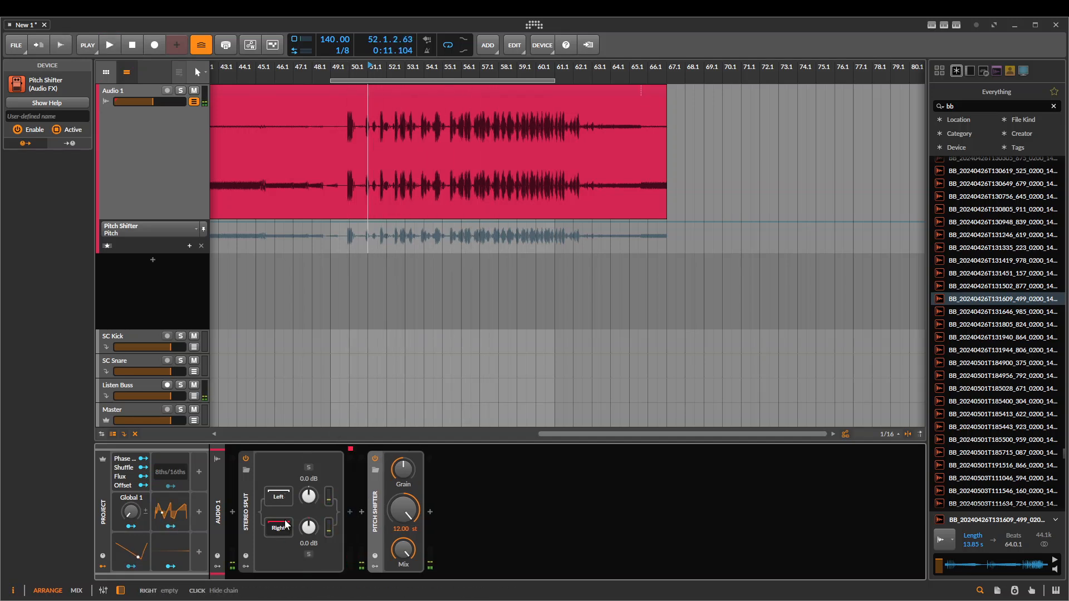
{"action": "key", "text": "space"}
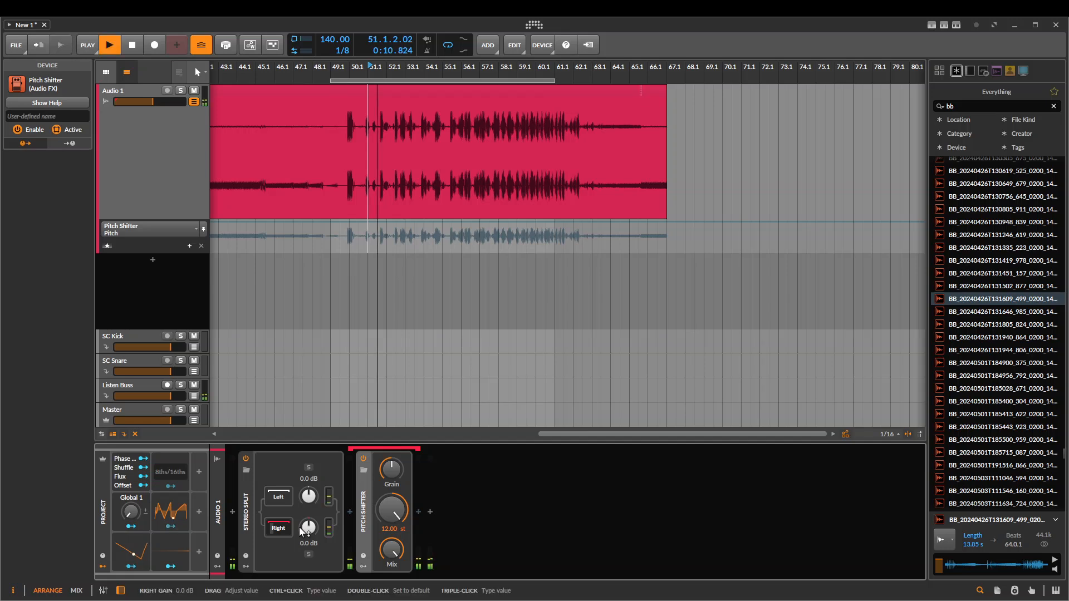
{"action": "key", "text": "space"}
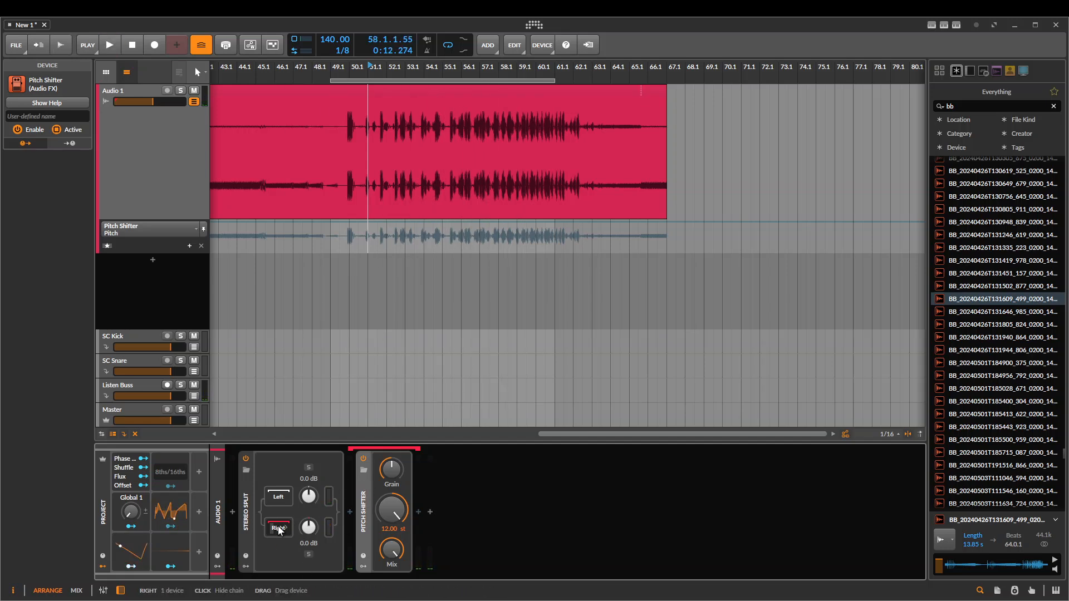
{"action": "left_click_drag", "start_coordinate": [278, 530], "coordinate": [277, 499]}
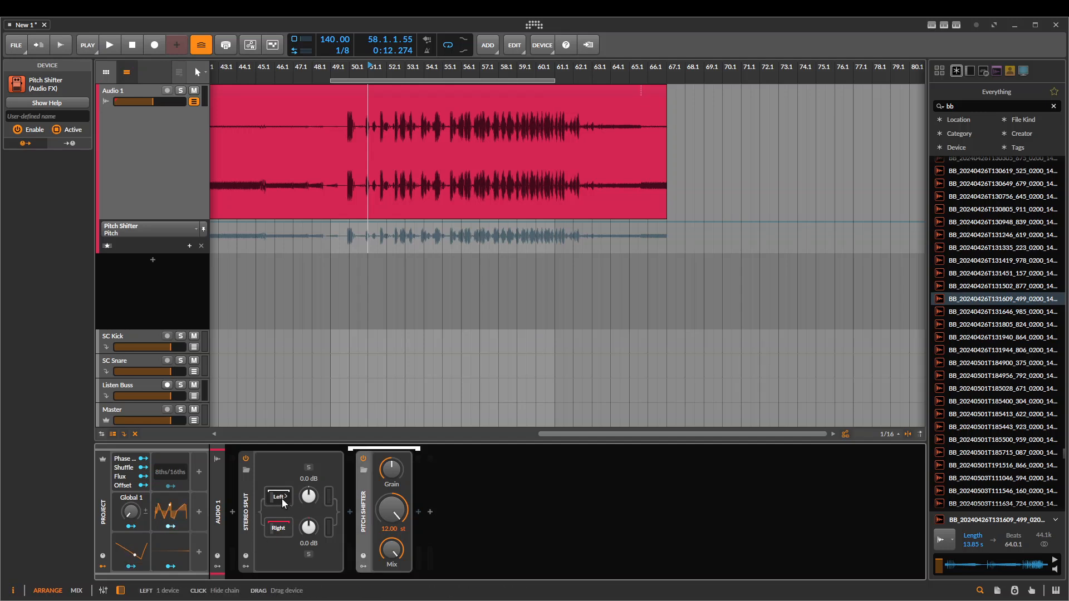
Remove the Pitch Shifters from the Stereo Split's right and left chains
{"action": "left_click", "coordinate": [279, 528]}
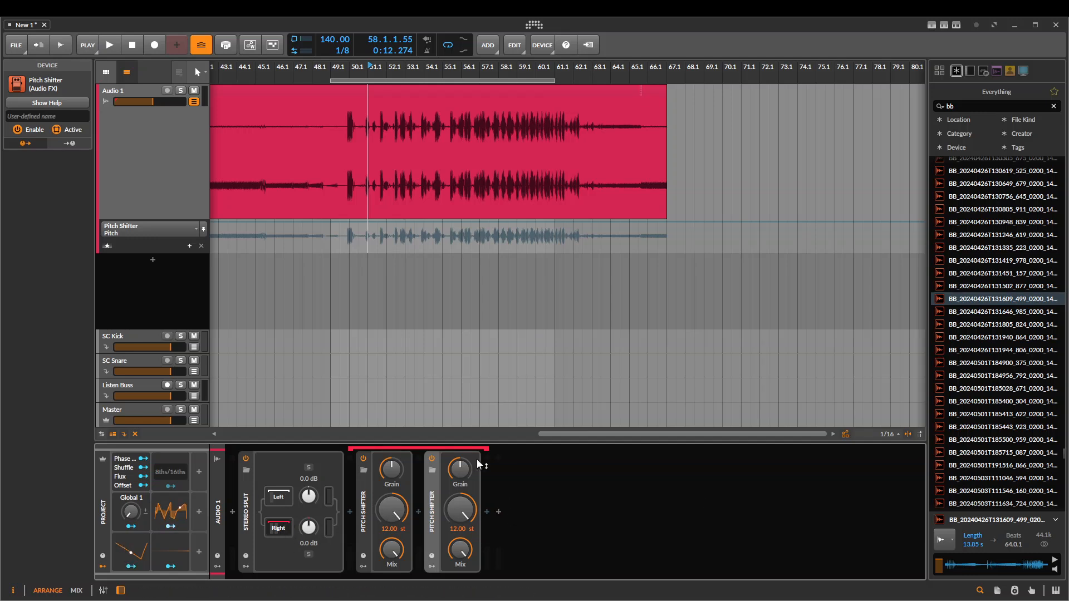
{"action": "left_click", "coordinate": [363, 508]}
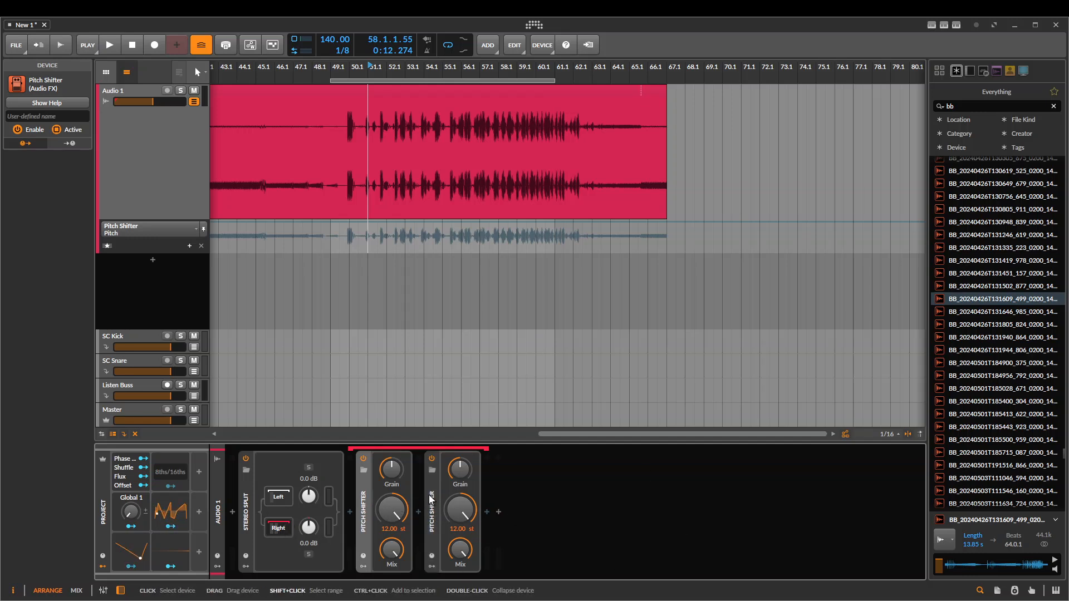
{"action": "key", "text": "ctrl+a"}
{"action": "key", "text": "ctrl+x"}
{"action": "left_click", "coordinate": [277, 492]}
{"action": "key", "text": "ctrl+v"}
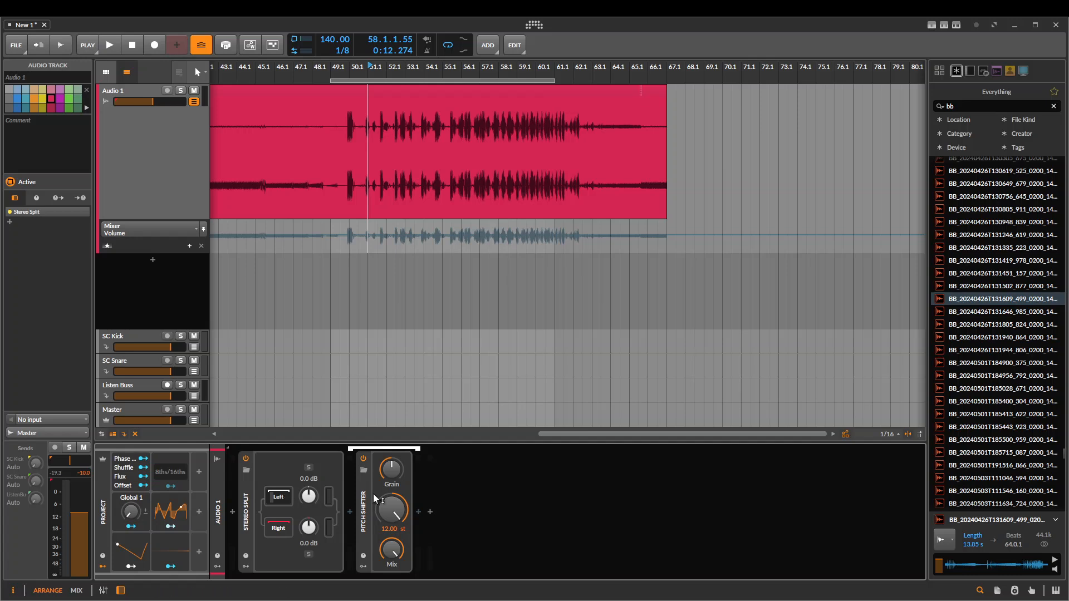
{"action": "key", "text": "Delete"}
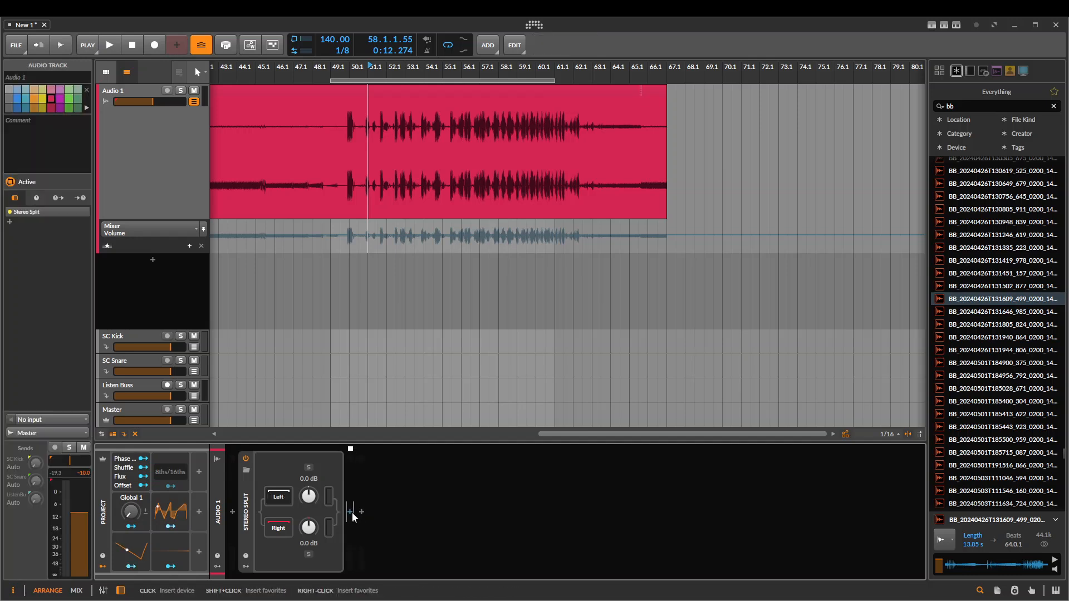
Insert a Dynamics device in the Stereo Split's left chain and bend the upper part of its transfer curve down
{"action": "left_click", "coordinate": [350, 512]}
{"action": "type", "text": "dy"}
{"action": "key", "text": "Down"}
{"action": "key", "text": "Return"}
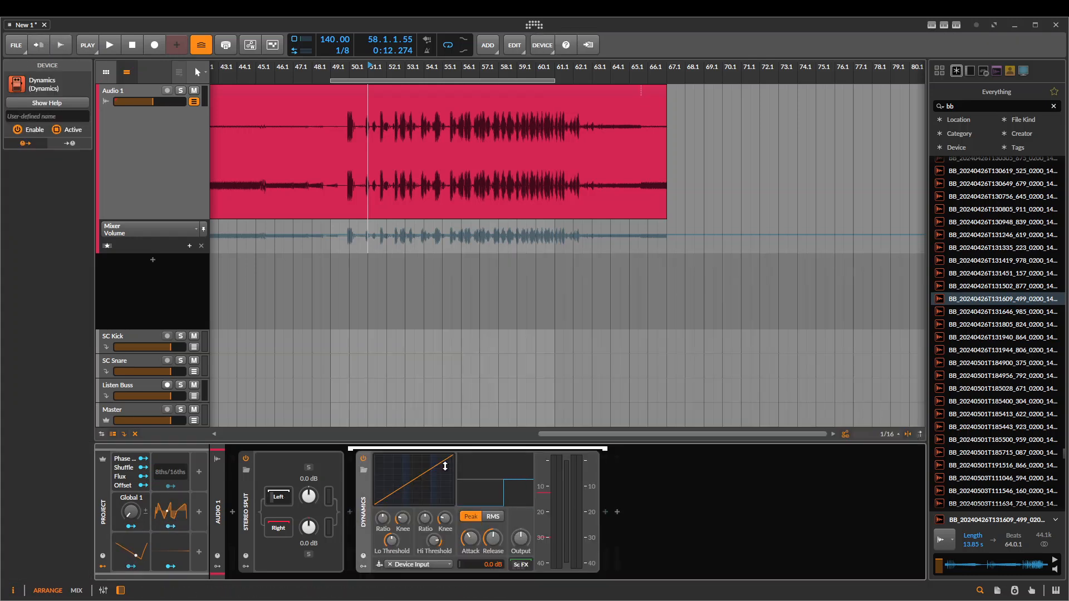
{"action": "left_click_drag", "start_coordinate": [445, 467], "coordinate": [397, 479]}
Insert a Tool device before the Stereo Split and pan it to the right
{"action": "type", "text": "t"}
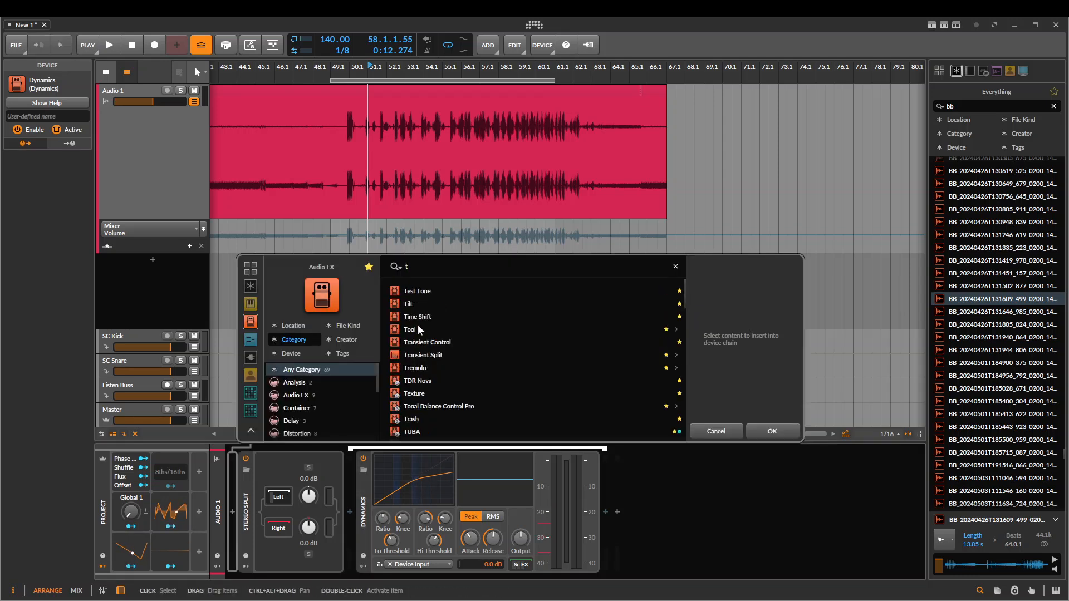
{"action": "left_click", "coordinate": [416, 330]}
{"action": "key", "text": "Return"}
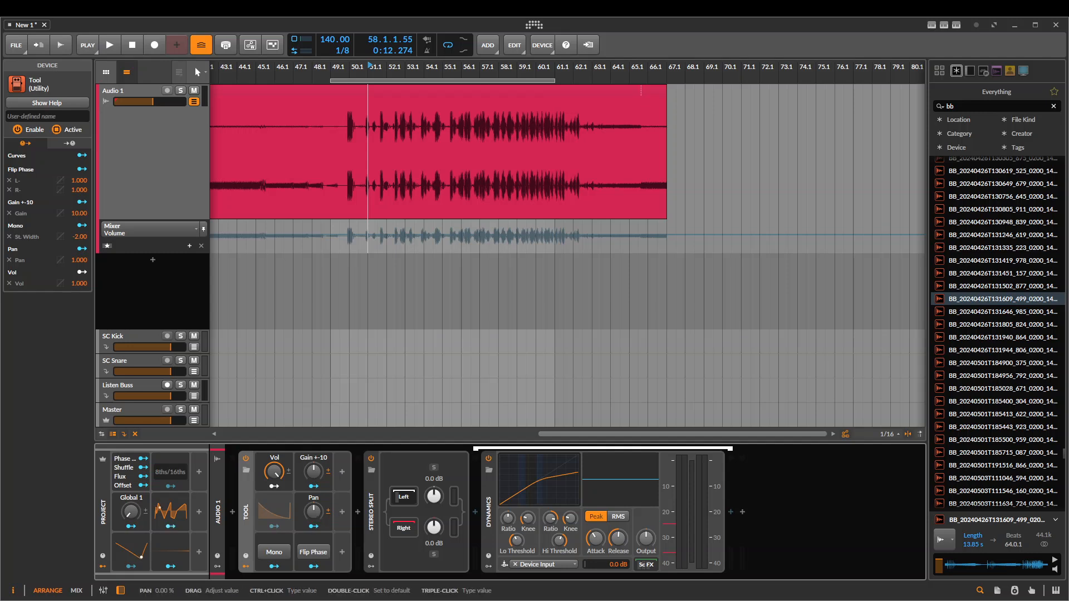
{"action": "left_click_drag", "start_coordinate": [313, 511], "coordinate": [313, 484]}
{"action": "left_click_drag", "start_coordinate": [488, 250], "coordinate": [509, 251]}
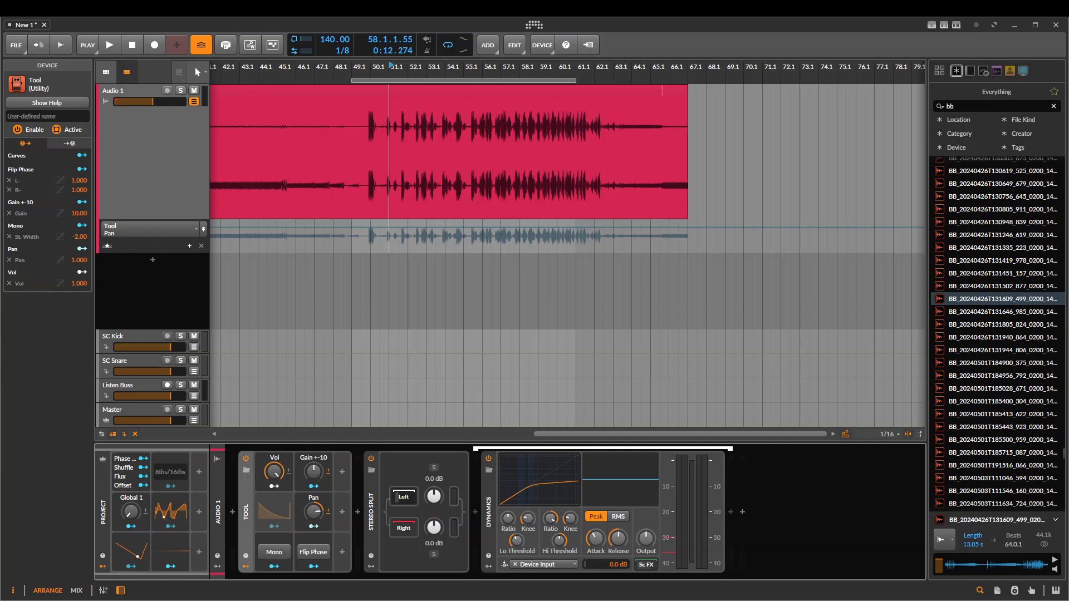
Show the Stereo Split's right chain, play the clip through its Dynamics device and raise the Tool's pan to 90.0 %
{"action": "left_click", "coordinate": [403, 528]}
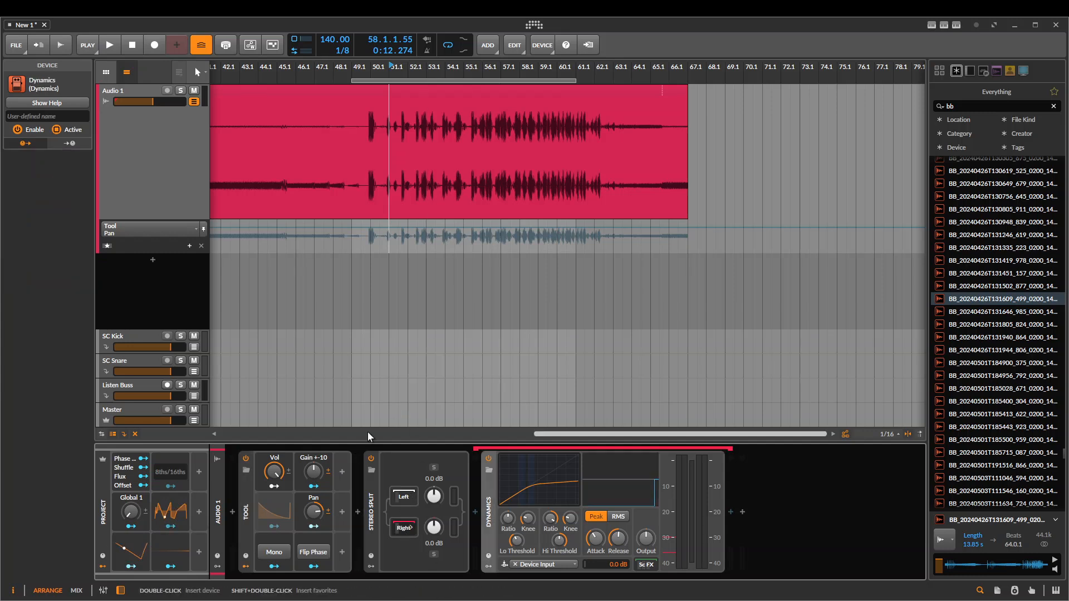
{"action": "key", "text": "space"}
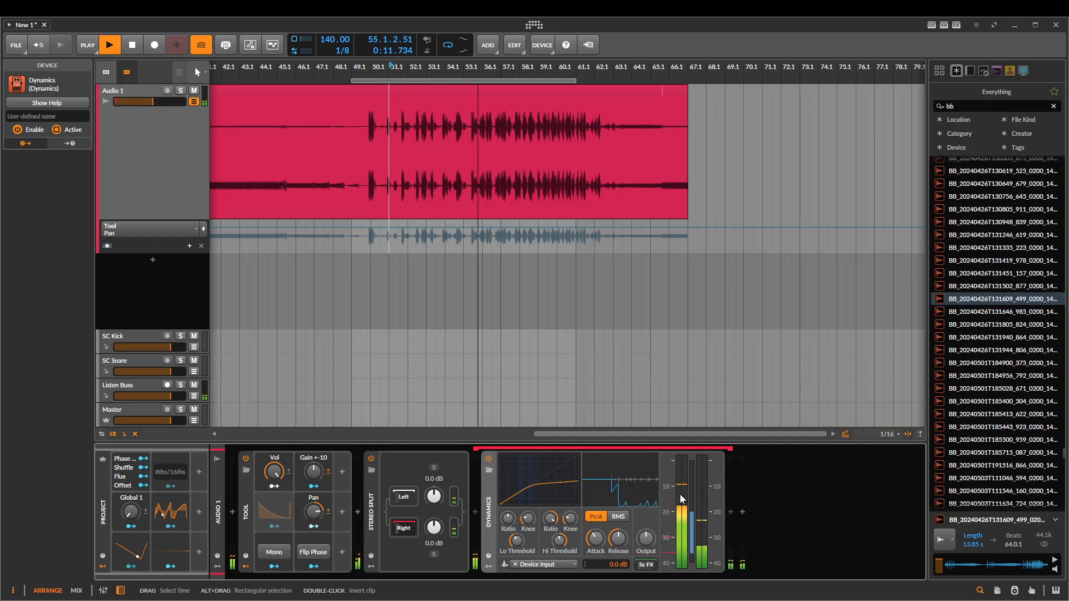
{"action": "key", "text": "space"}
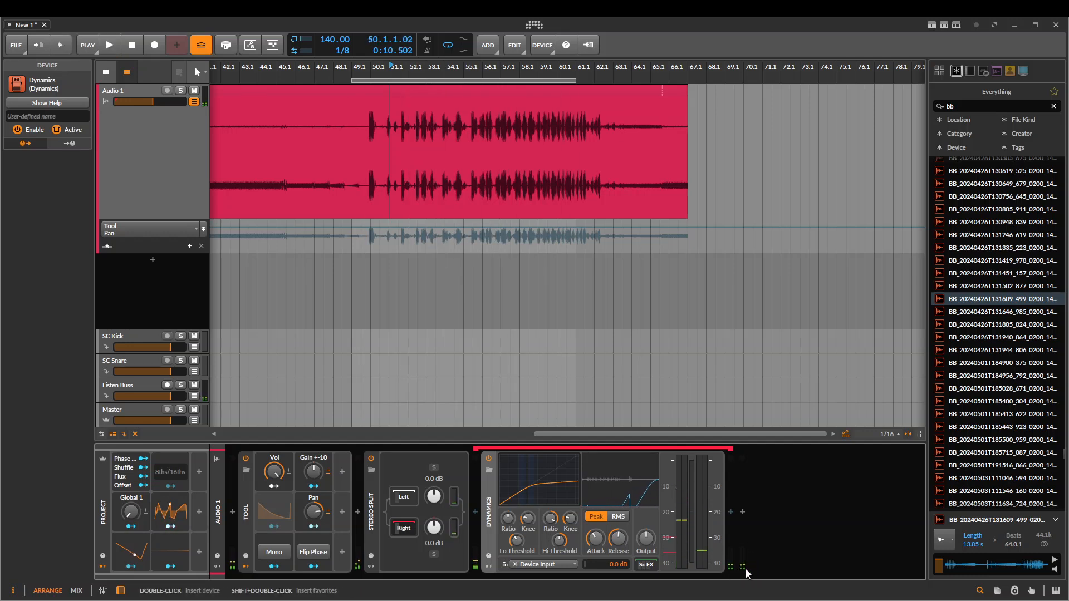
{"action": "key", "text": "space"}
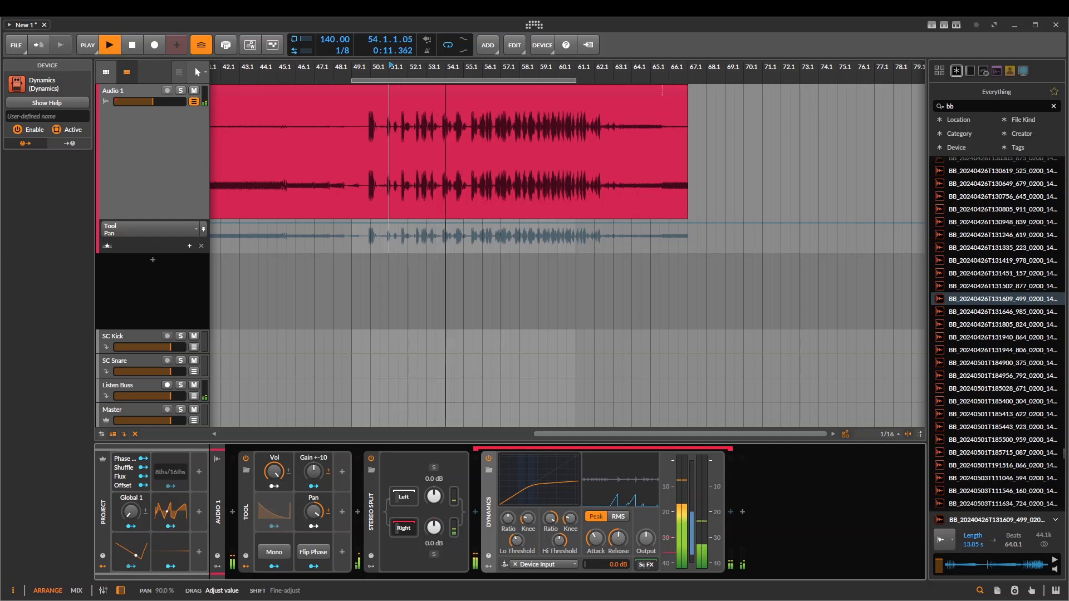
{"action": "key", "text": "space"}
Delete the Stereo Split and insert a Mid-Side Split after the Tool in its place
{"action": "left_click", "coordinate": [375, 500]}
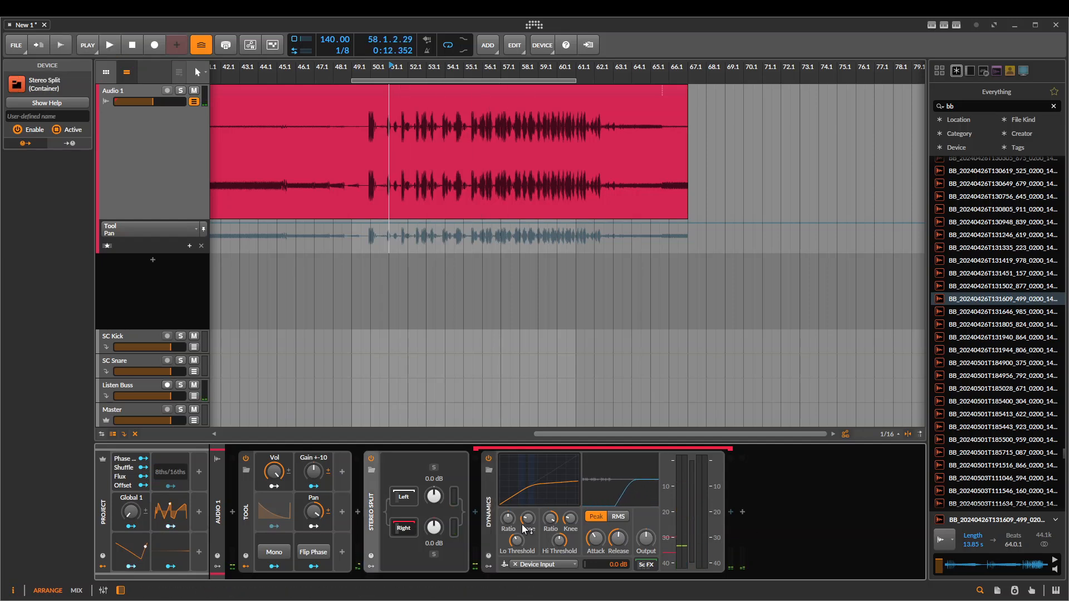
{"action": "left_click_drag", "start_coordinate": [325, 228], "coordinate": [558, 276]}
{"action": "scroll", "coordinate": [646, 234], "scroll_direction": "down", "scroll_amount": 3}
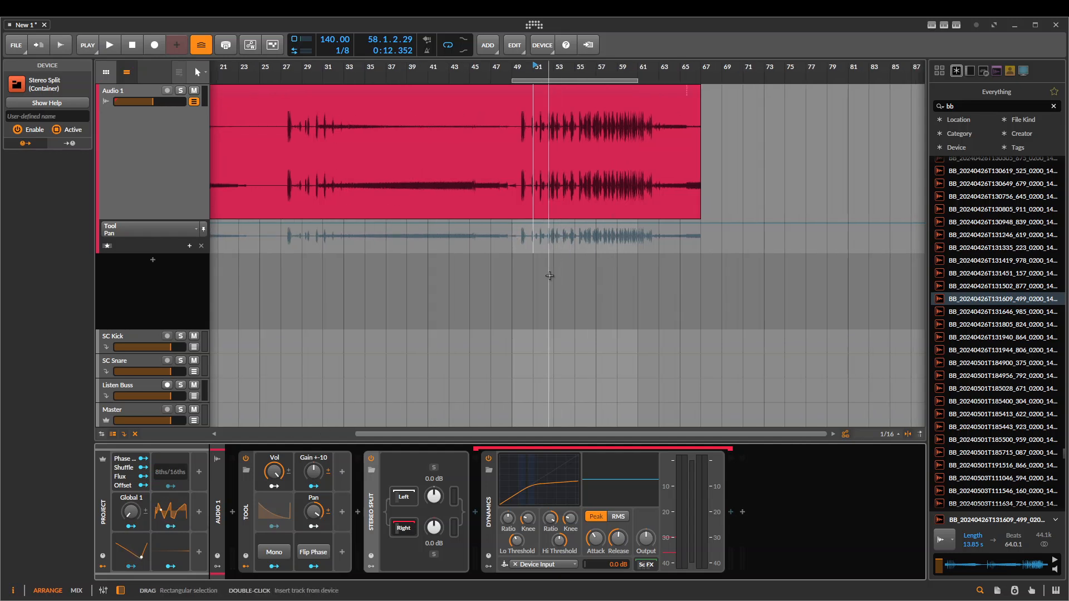
{"action": "left_click", "coordinate": [358, 512]}
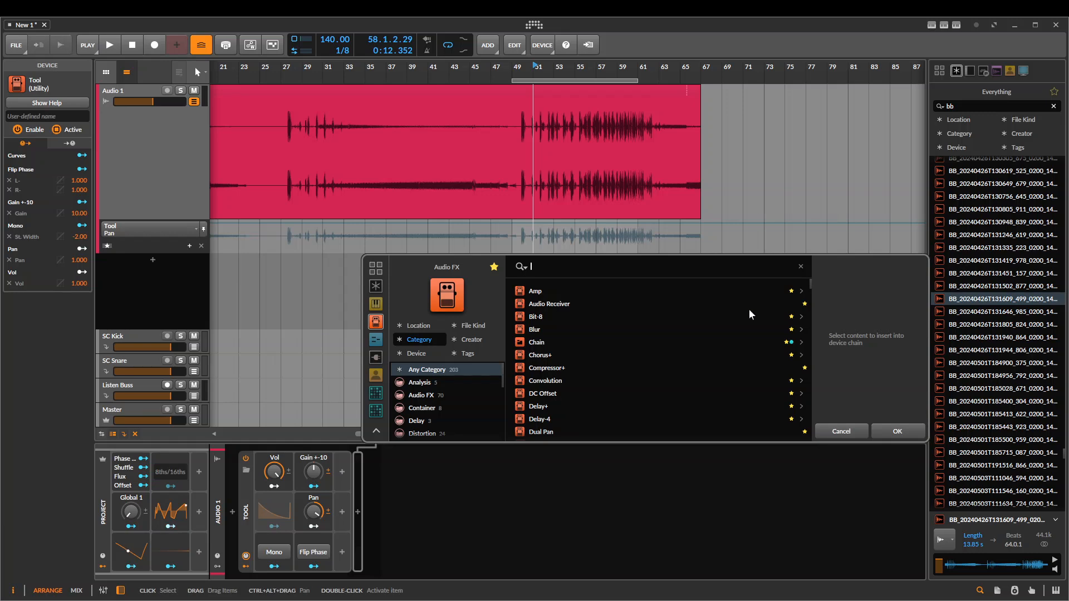
{"action": "type", "text": "mid"}
{"action": "key", "text": "Return"}
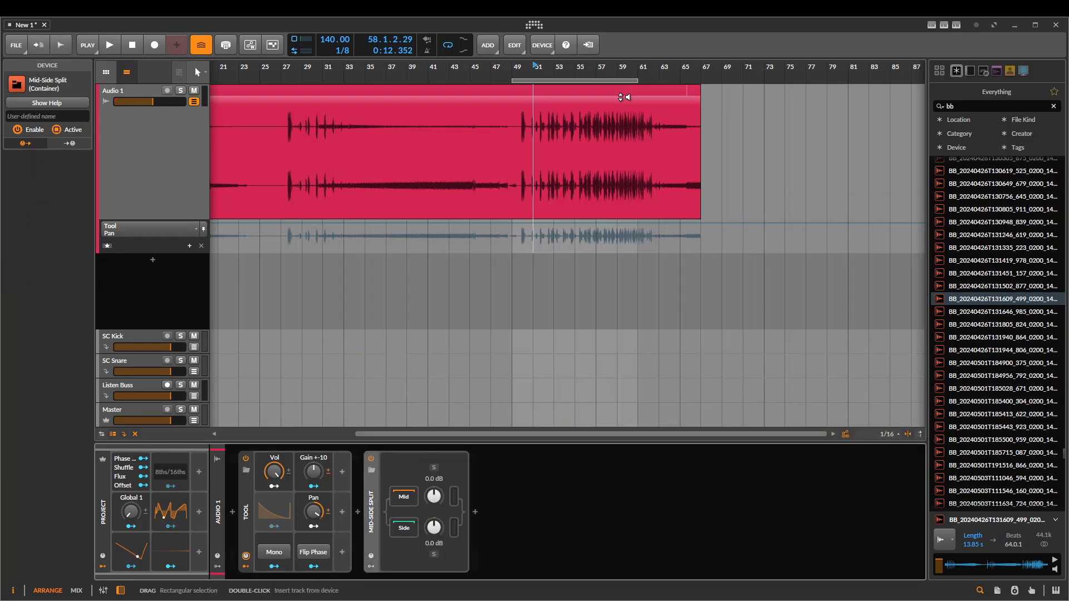
Play the clip with the Mid-Side Split's mid and side signals soloed in turn, and show its side chain
{"action": "scroll", "coordinate": [624, 96], "scroll_direction": "up", "scroll_amount": 4}
{"action": "left_click_drag", "start_coordinate": [472, 230], "coordinate": [451, 230]}
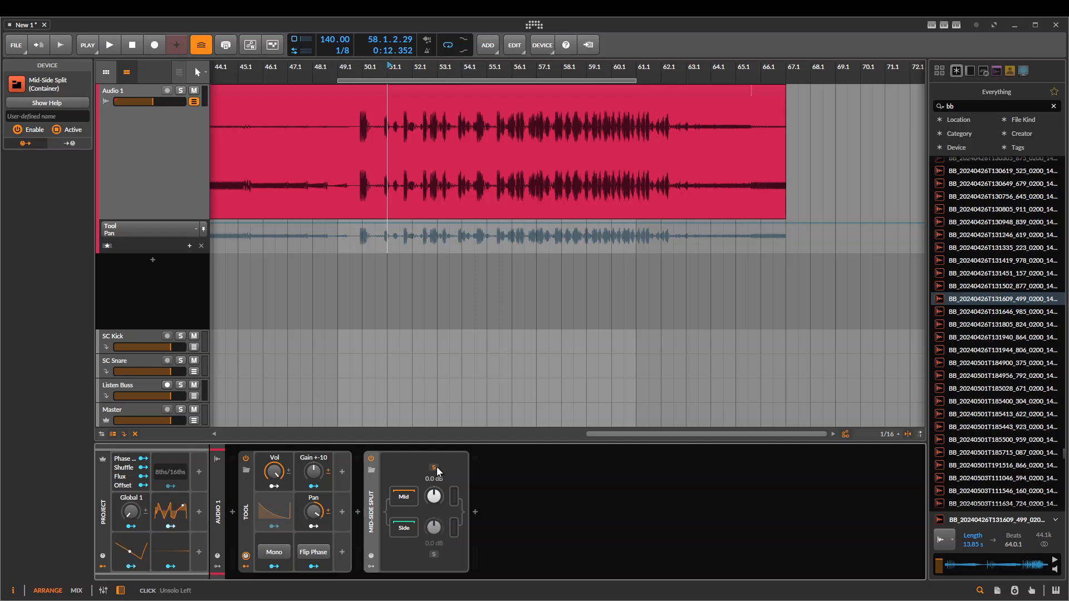
{"action": "key", "text": "space"}
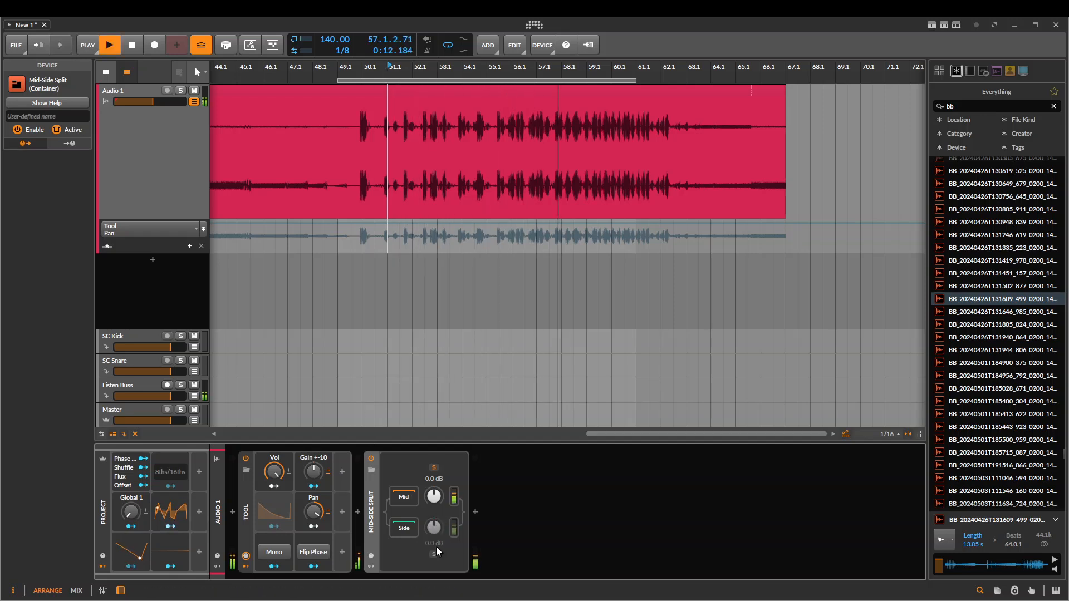
{"action": "key", "text": "space"}
{"action": "key", "text": "space"}
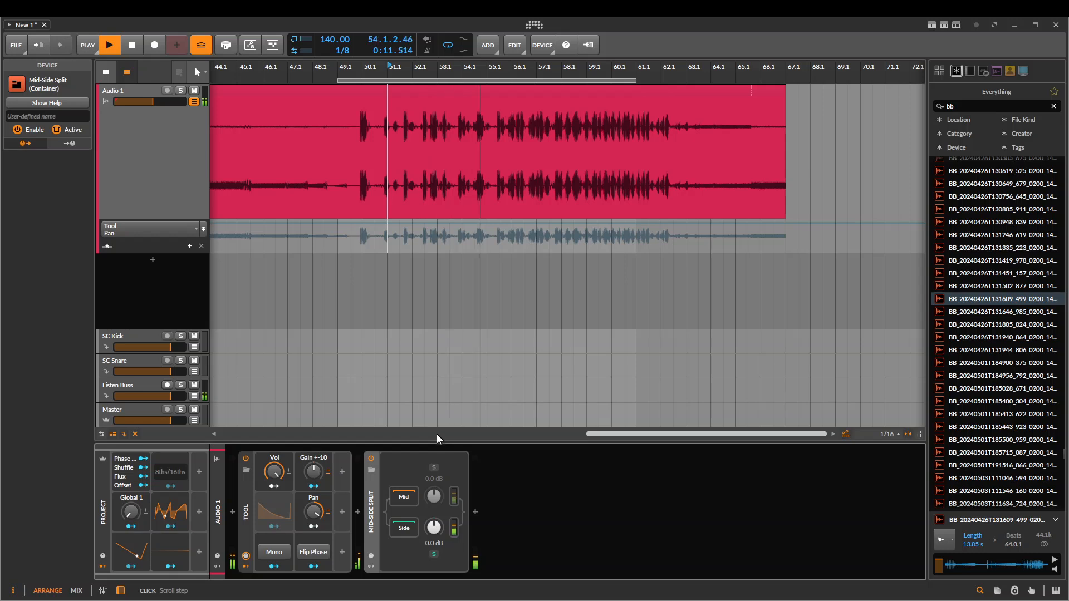
{"action": "key", "text": "space"}
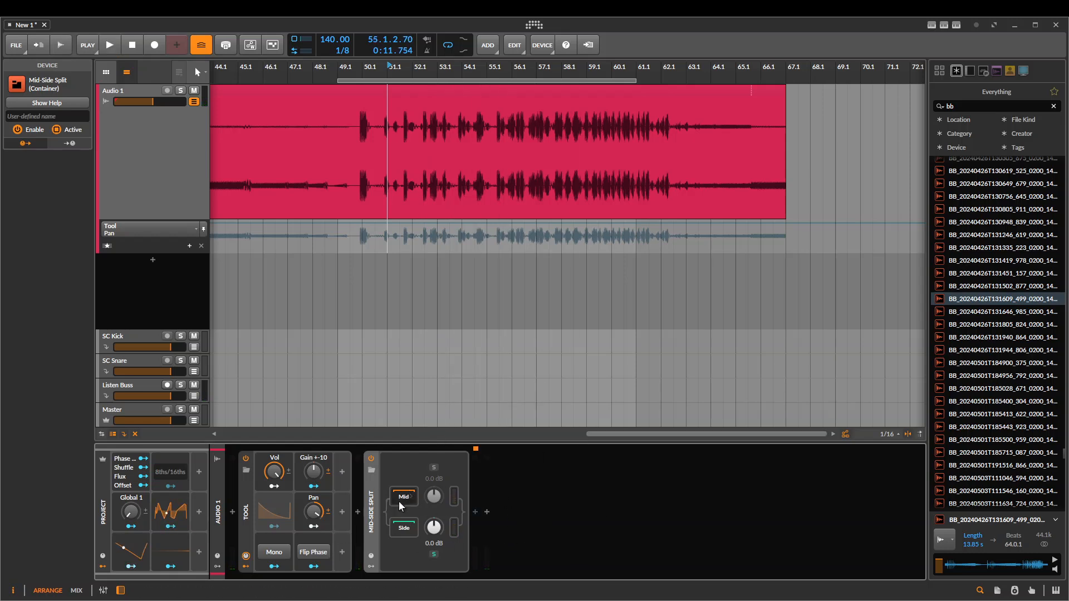
{"action": "left_click", "coordinate": [434, 468]}
{"action": "left_click_drag", "start_coordinate": [319, 172], "coordinate": [432, 174]}
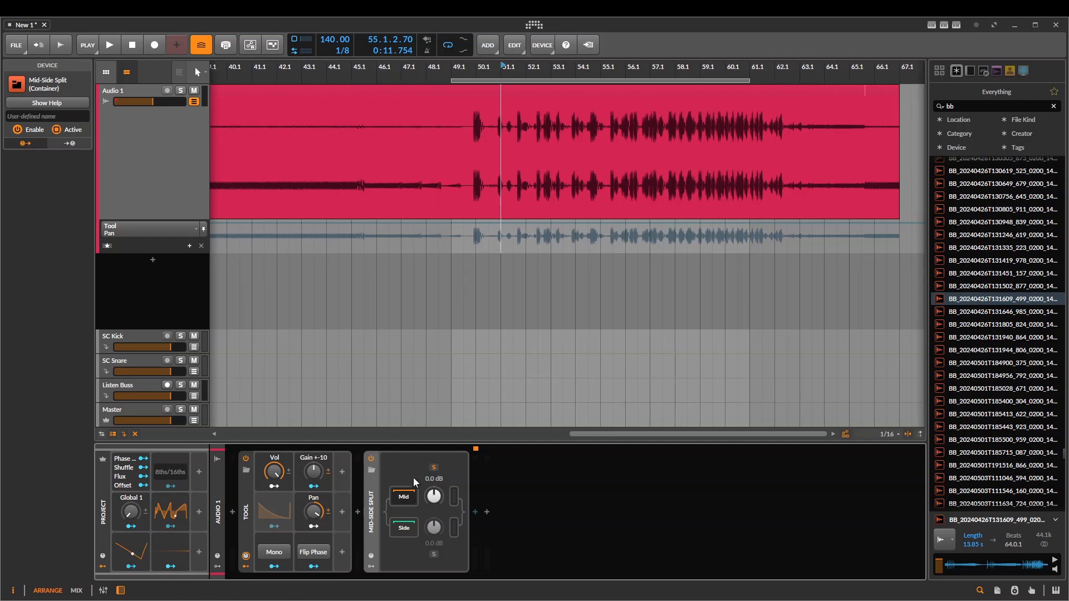
{"action": "left_click", "coordinate": [397, 528]}
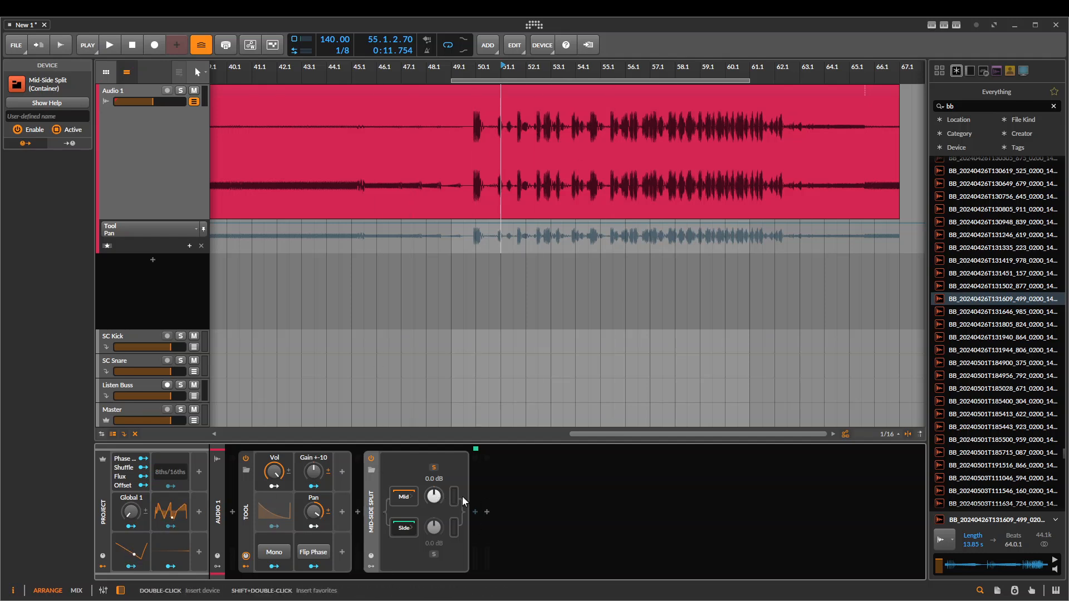
Replace the Mid-Side Split with a Multiband FX-2 device after the Tool
{"action": "left_click", "coordinate": [448, 464]}
{"action": "key", "text": "Delete"}
{"action": "left_click", "coordinate": [357, 510]}
{"action": "type", "text": "multi"}
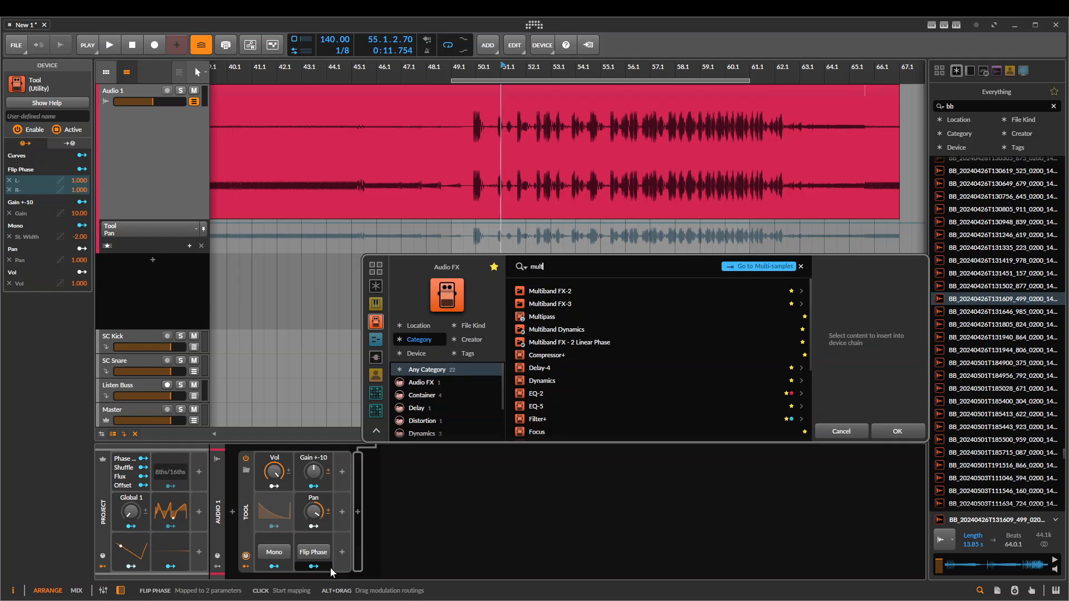
{"action": "key", "text": "Down"}
{"action": "key", "text": "Return"}
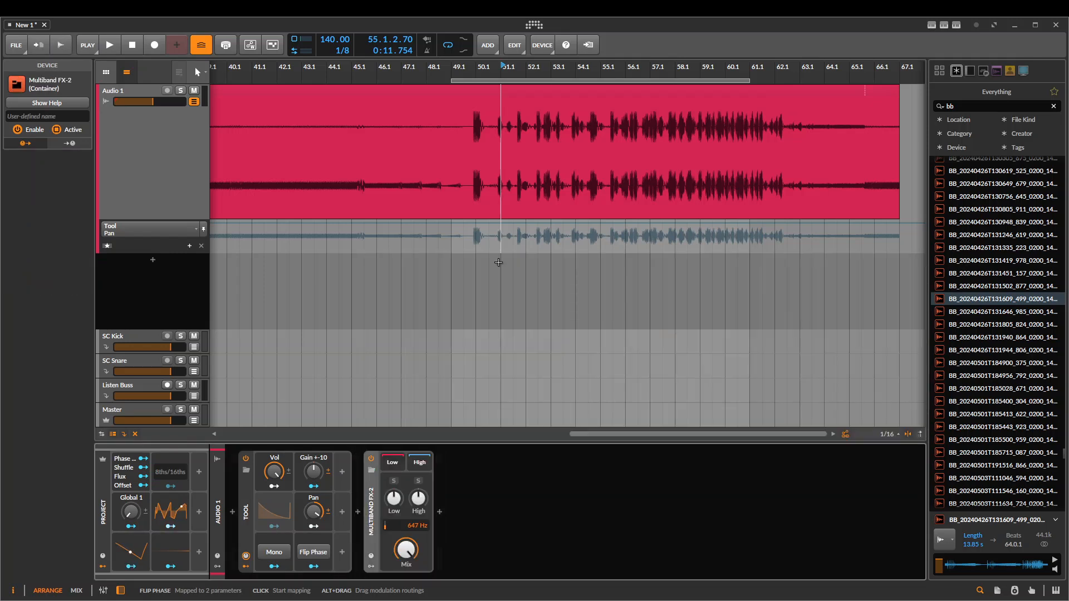
Insert a Multiband FX-3 device after the Multiband FX-2 and switch it off
{"action": "left_click", "coordinate": [439, 509]}
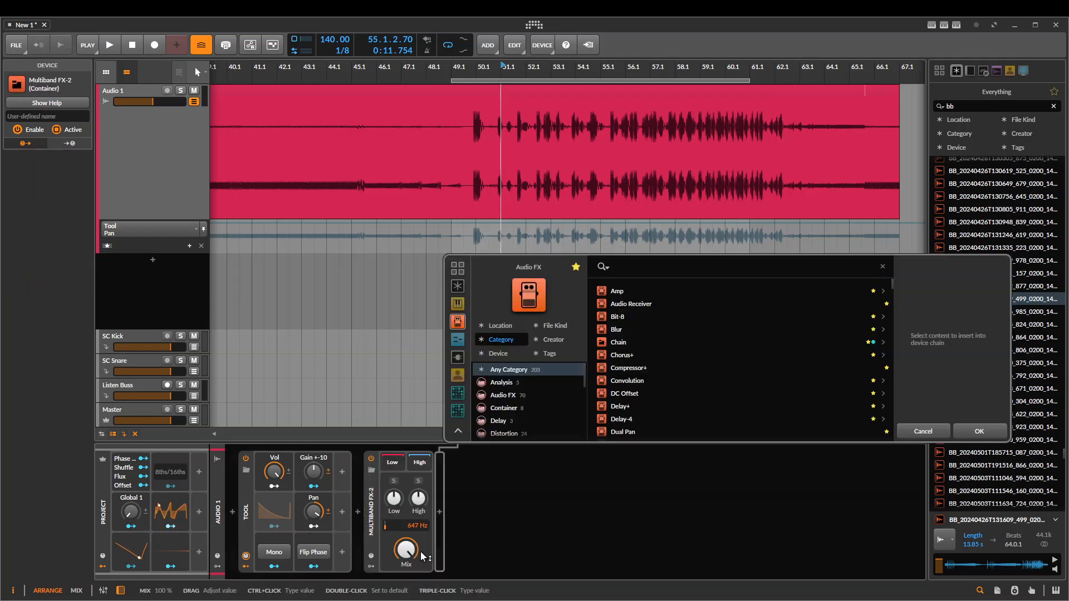
{"action": "type", "text": "mul"}
{"action": "key", "text": "Down"}
{"action": "key", "text": "Down"}
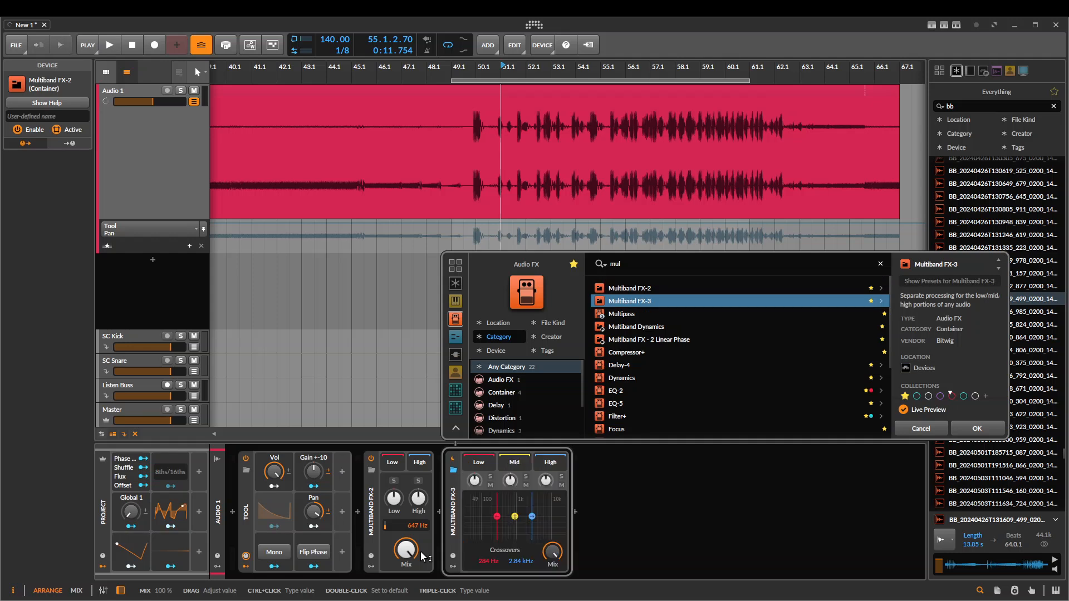
{"action": "key", "text": "Return"}
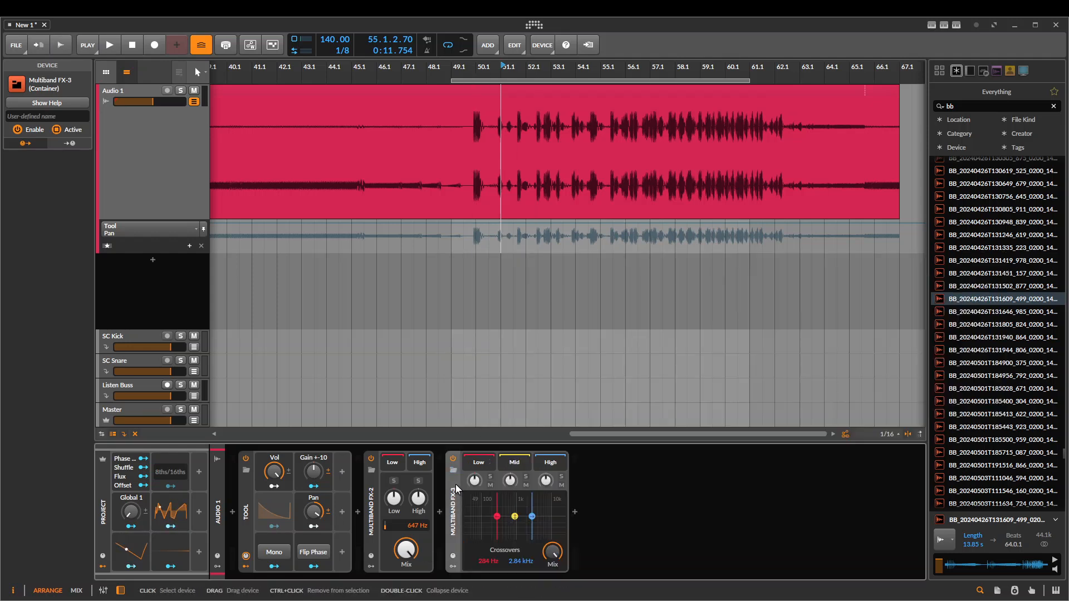
{"action": "left_click", "coordinate": [452, 459]}
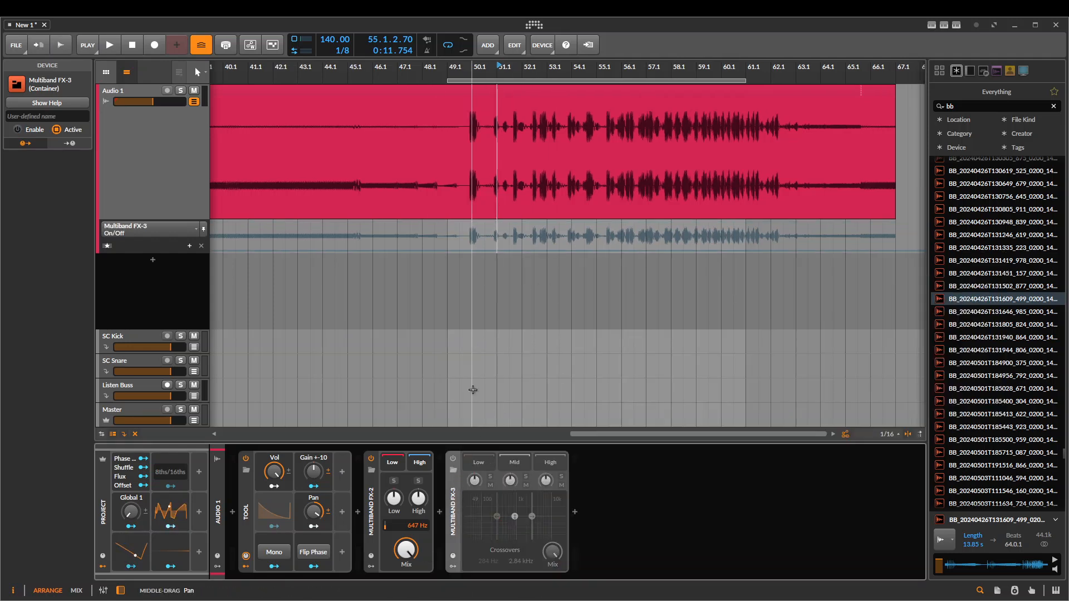
Play the clip with the Multiband FX-2's low and high bands soloed in turn, and set its crossover to 3.57 kHz
{"action": "key", "text": "space"}
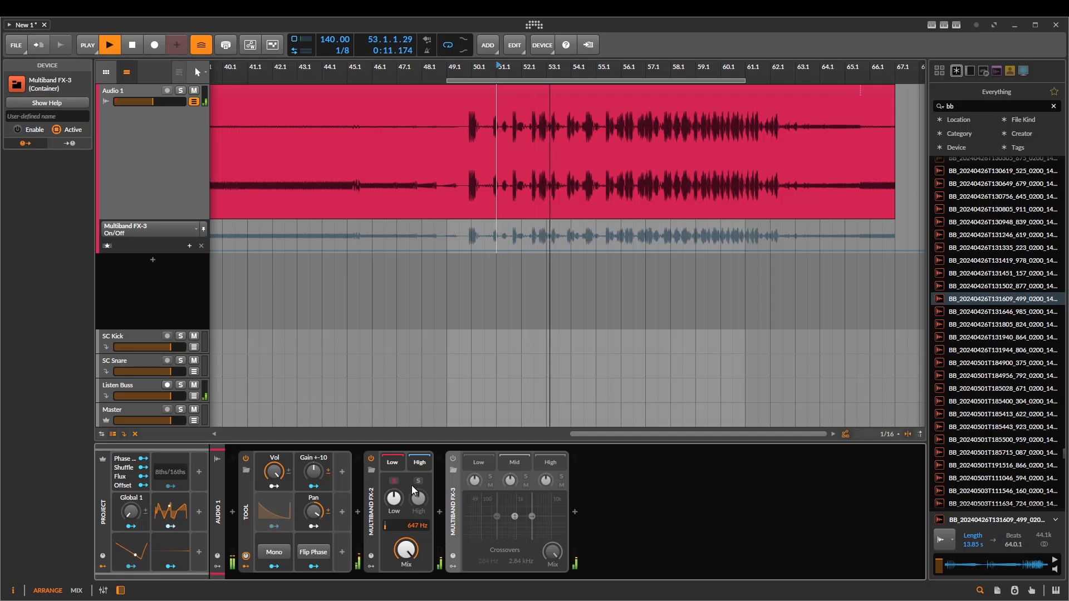
{"action": "left_click", "coordinate": [418, 482]}
{"action": "key", "text": "space"}
{"action": "key", "text": "space"}
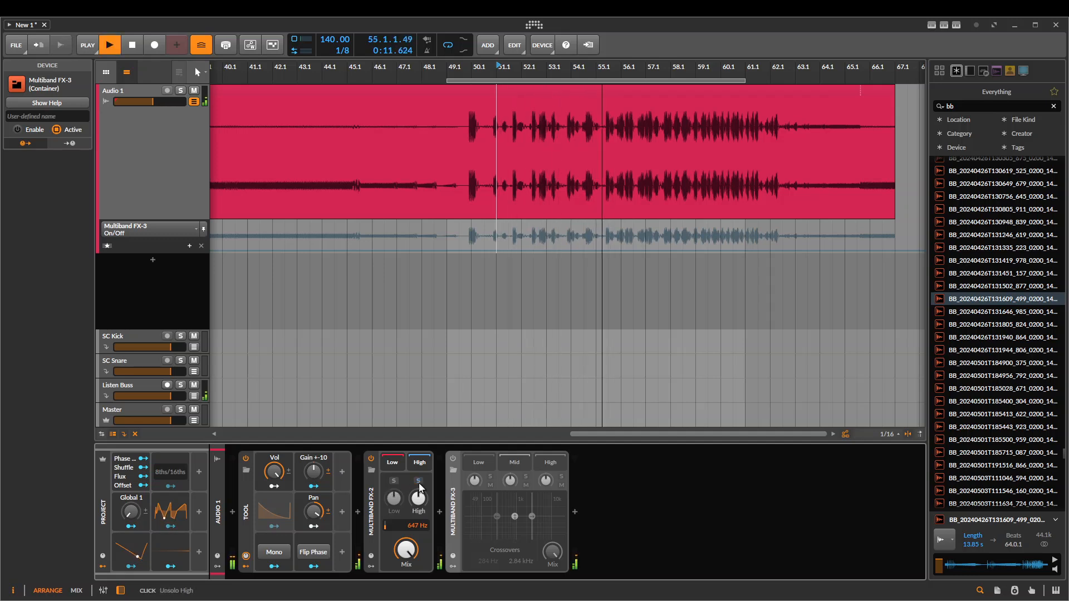
{"action": "key", "text": "space"}
{"action": "left_click", "coordinate": [372, 524]}
{"action": "mouse_move", "coordinate": [416, 526]}
{"action": "left_mouse_down"}
{"action": "mouse_move", "coordinate": [417, 460]}
{"action": "mouse_move", "coordinate": [418, 532]}
{"action": "left_mouse_up"}
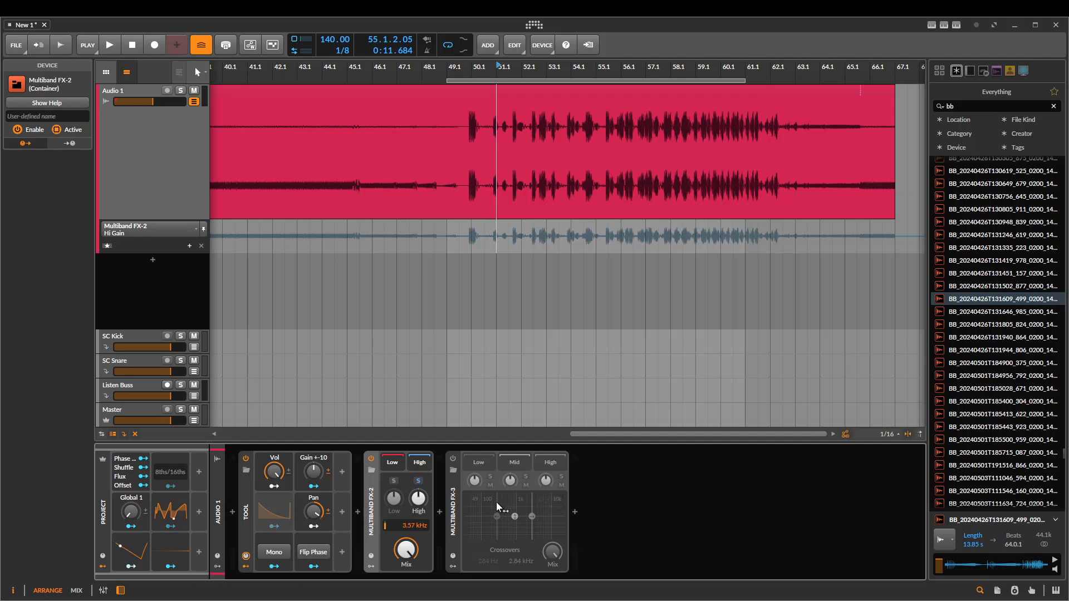
Switch the Multiband FX-2 off and the Multiband FX-3 on
{"action": "left_click", "coordinate": [455, 500]}
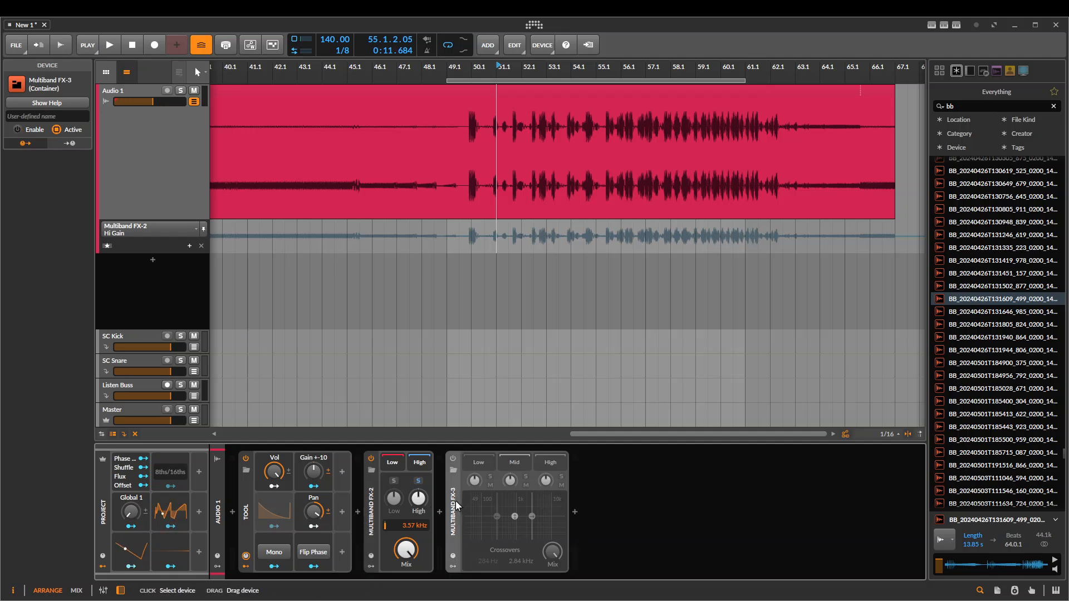
{"action": "left_click", "coordinate": [372, 459]}
{"action": "left_click", "coordinate": [451, 458]}
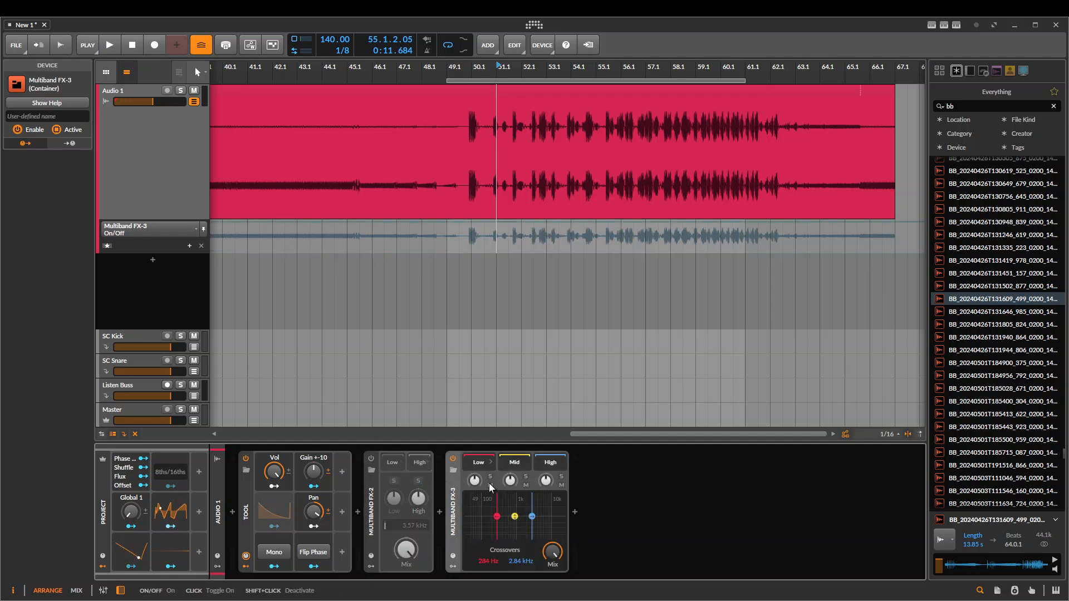
Solo the Multiband FX-3's low band and play the clip briefly
{"action": "left_click", "coordinate": [490, 477]}
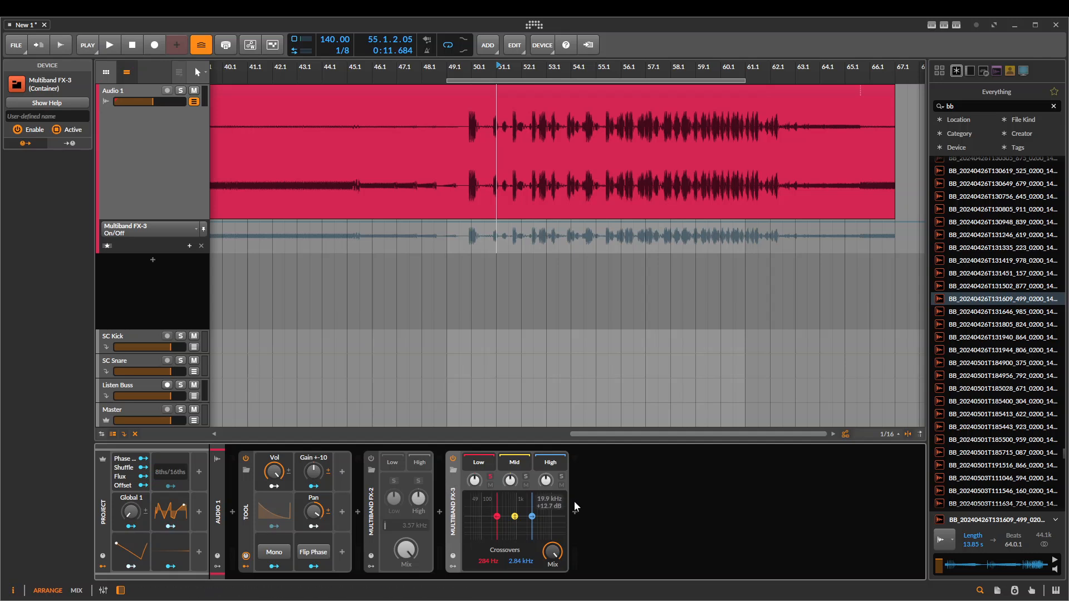
{"action": "key", "text": "space"}
Play the clip briefly with the Multiband FX-3's mid band soloed, and again with its high band soloed
{"action": "key", "text": "space"}
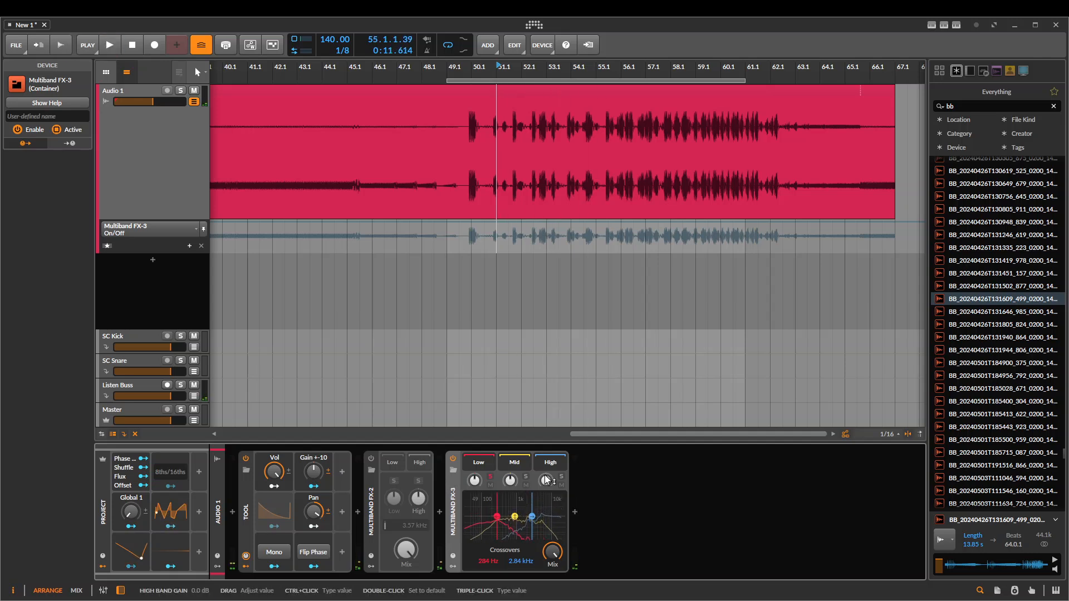
{"action": "left_click", "coordinate": [526, 479]}
{"action": "key", "text": "space"}
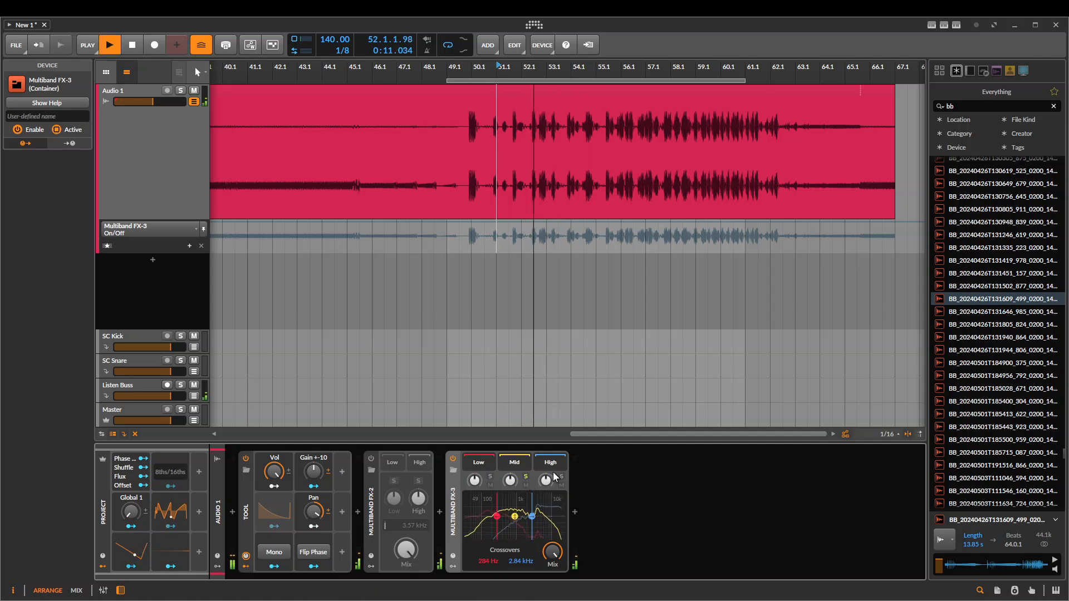
{"action": "key", "text": "space"}
{"action": "left_click", "coordinate": [560, 480]}
{"action": "key", "text": "space"}
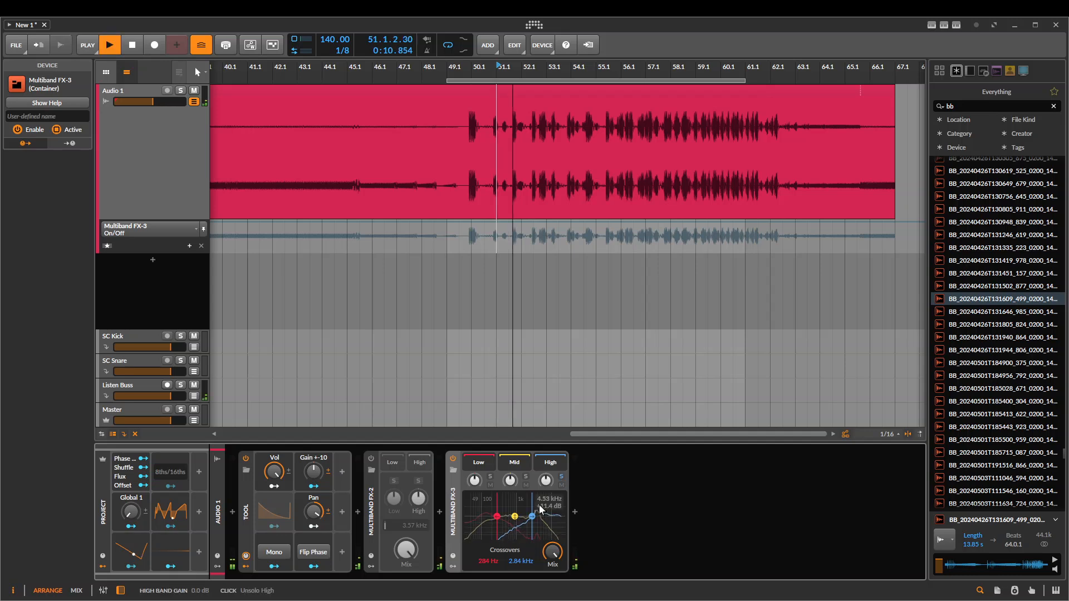
{"action": "key", "text": "space"}
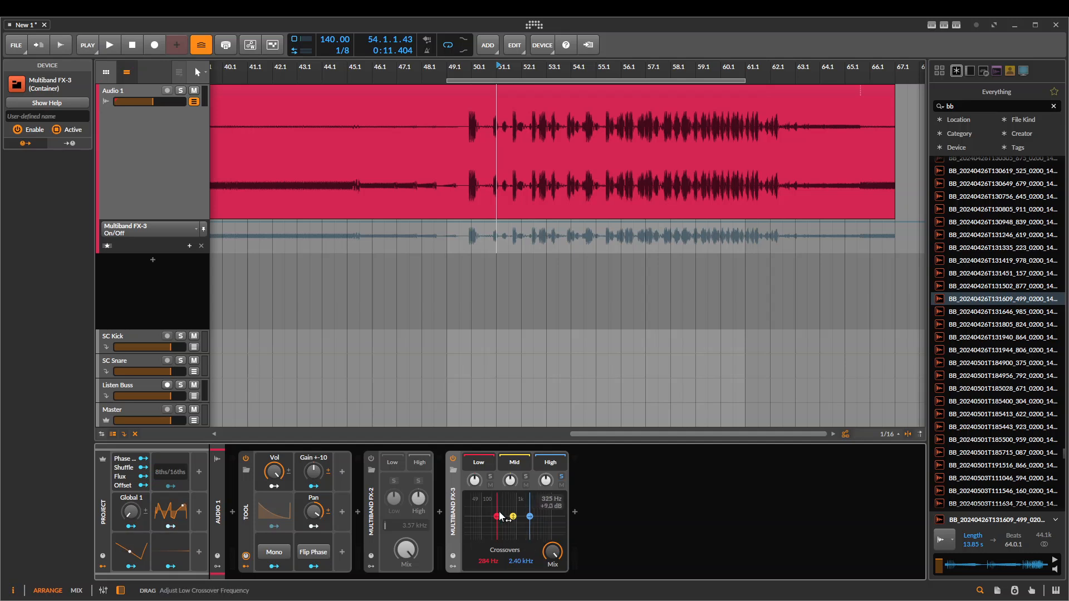
Set the Multiband FX-3's crossovers to 134 Hz and 3.49 kHz, raise the mid band's gain, and play the clip
{"action": "left_click_drag", "start_coordinate": [500, 516], "coordinate": [536, 511]}
{"action": "key", "text": "space"}
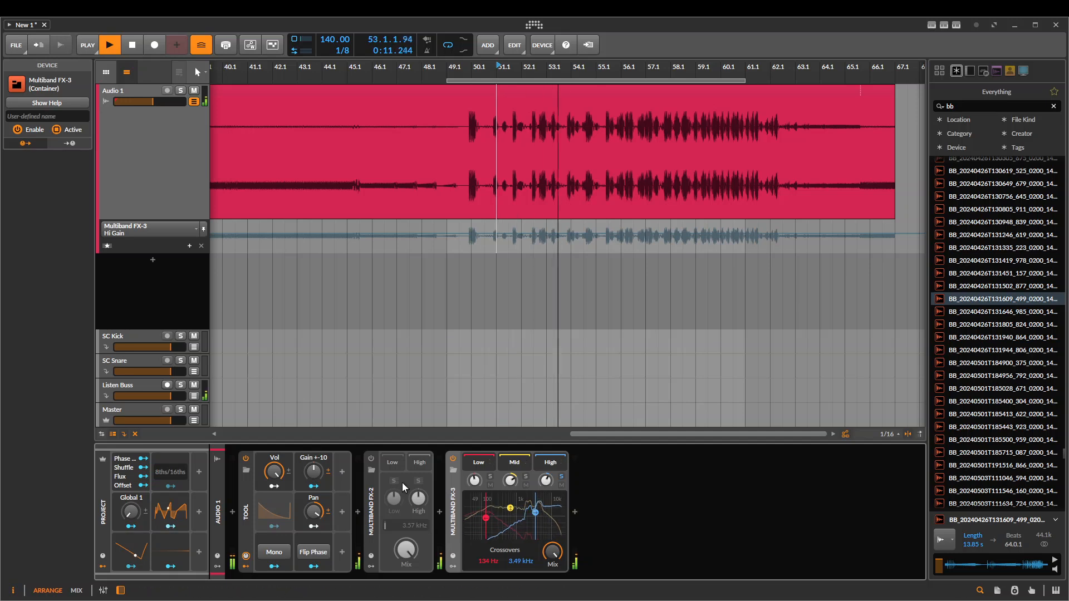
{"action": "key", "text": "space"}
Delete the Multiband FX-3 and switch the Multiband FX-2 back on with its high band unsoloed
{"action": "key", "text": "Delete"}
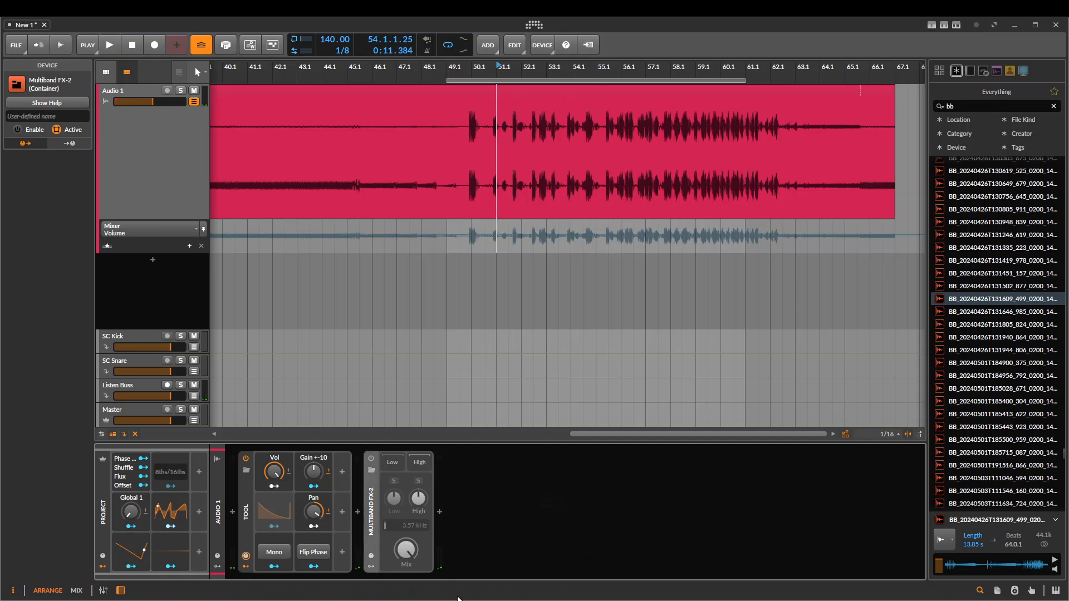
{"action": "left_click", "coordinate": [372, 459]}
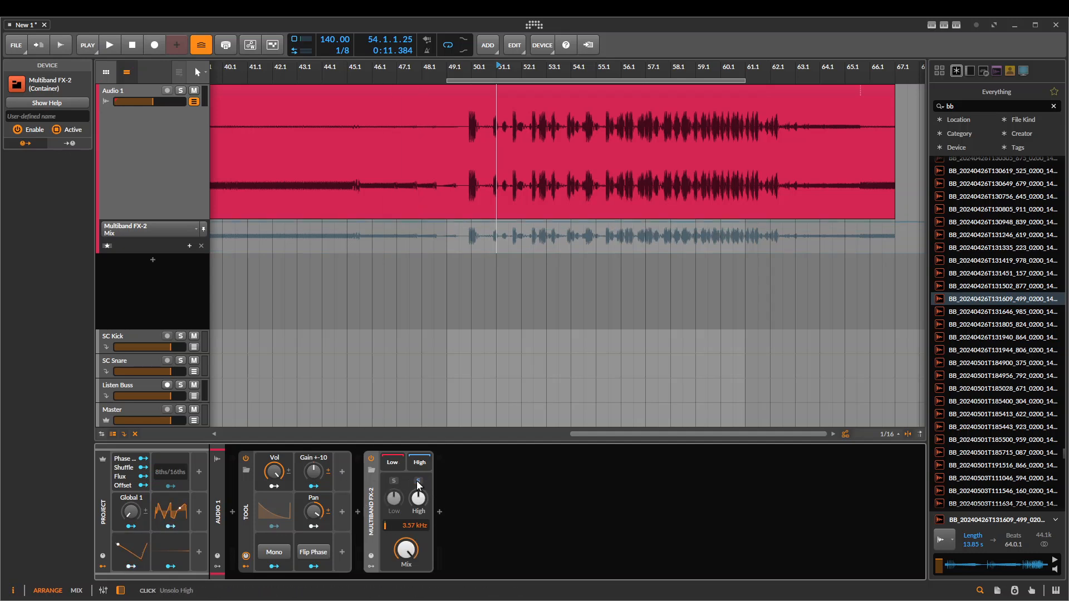
{"action": "left_click", "coordinate": [357, 512]}
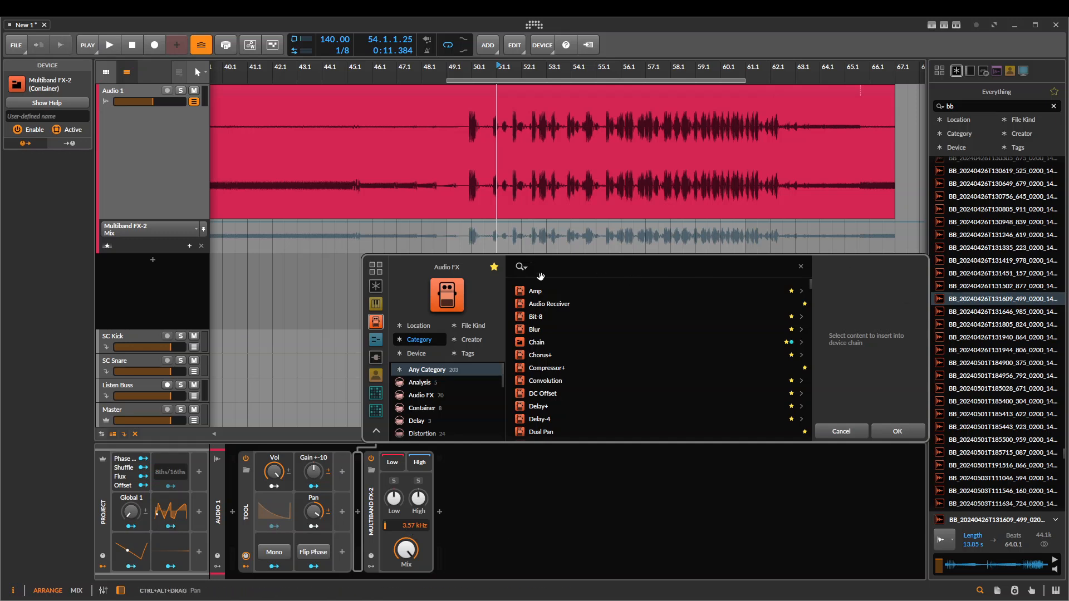
{"action": "type", "text": "eq"}
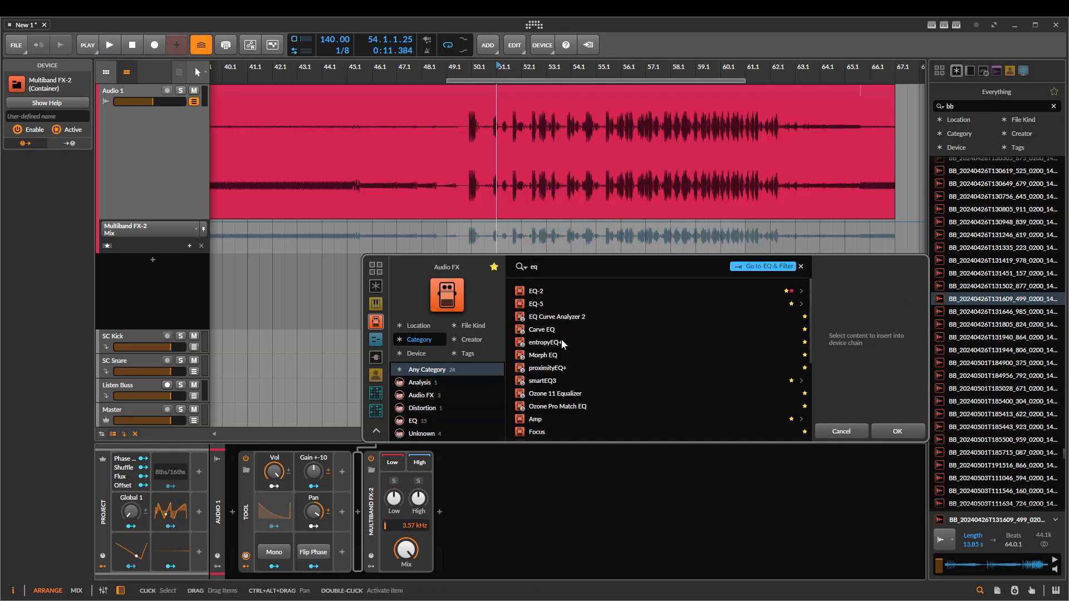
{"action": "key", "text": "Return"}
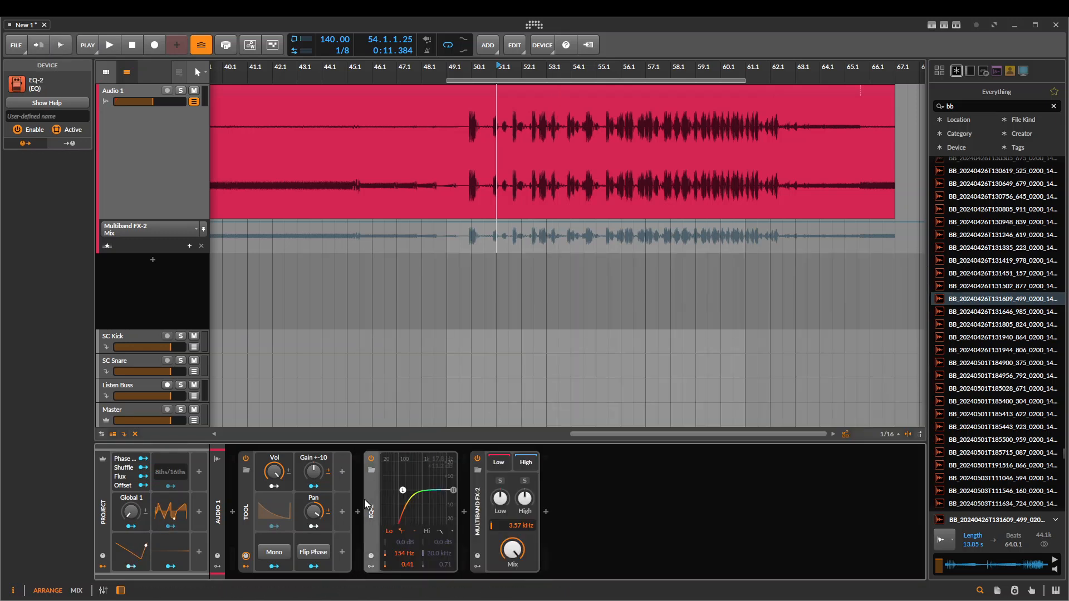
{"action": "key", "text": "Delete"}
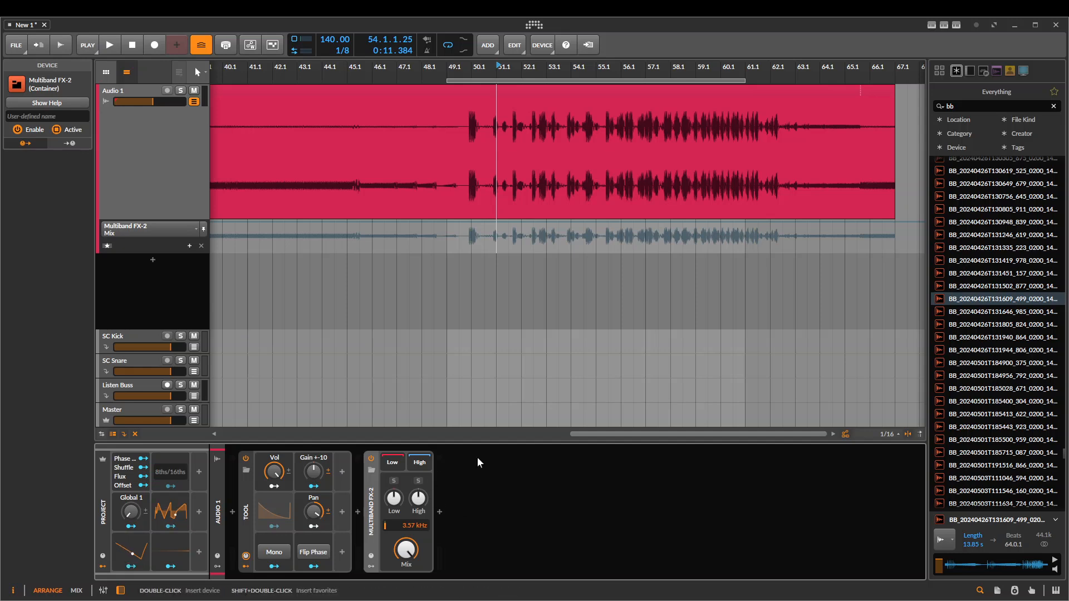
Insert an EQ Curve Analyzer 2 before the Multiband FX-2 and place a copy of it after the Multiband FX-2
{"action": "left_click", "coordinate": [355, 511]}
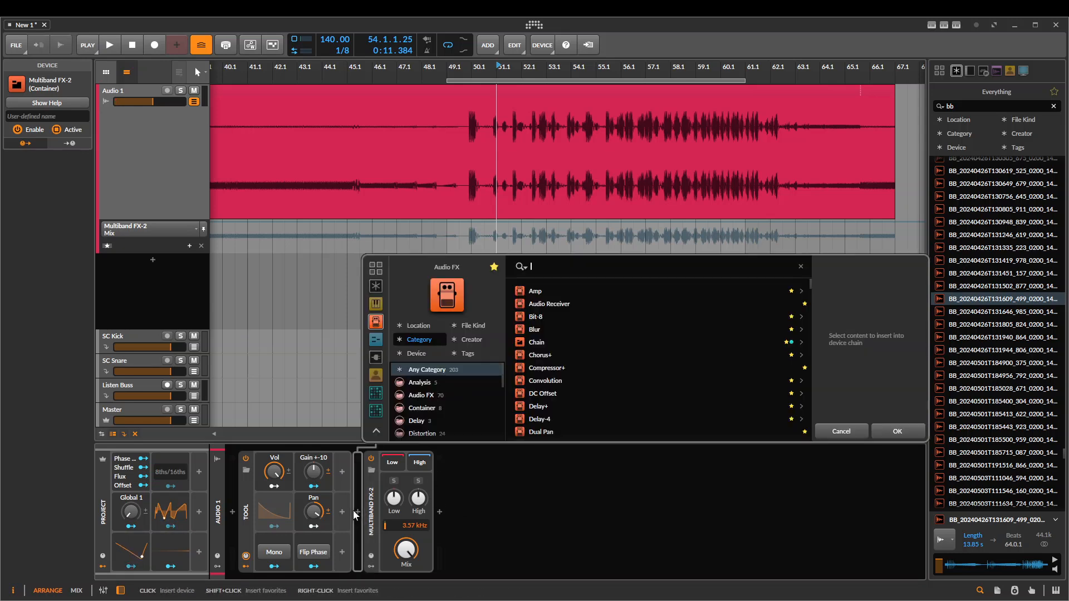
{"action": "type", "text": "eq"}
{"action": "key", "text": "Down"}
{"action": "key", "text": "Down"}
{"action": "key", "text": "Down"}
{"action": "key", "text": "Return"}
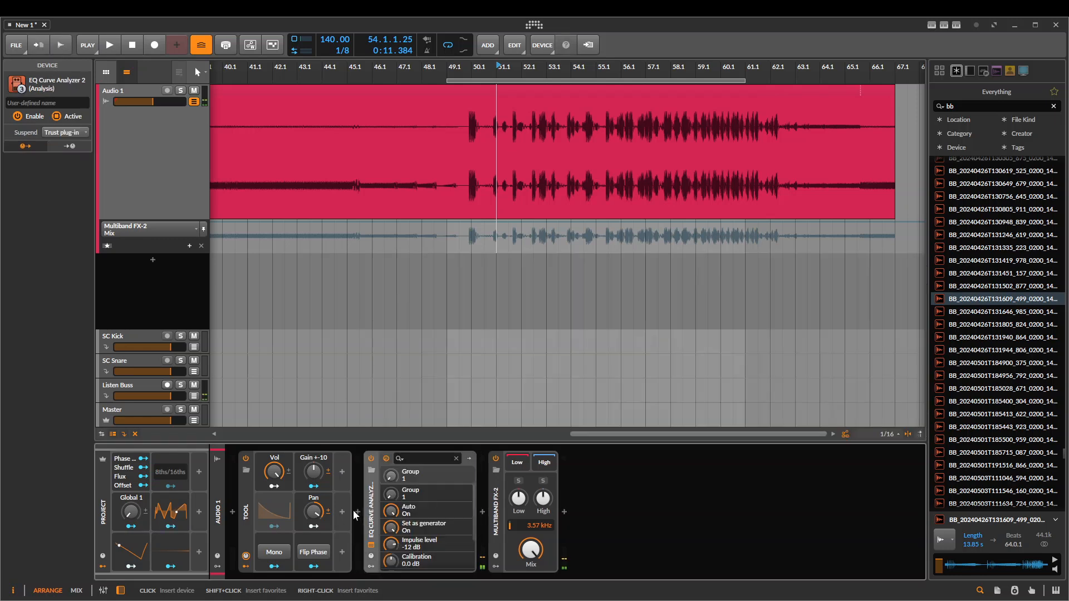
{"action": "left_click_drag", "start_coordinate": [373, 487], "coordinate": [564, 510]}
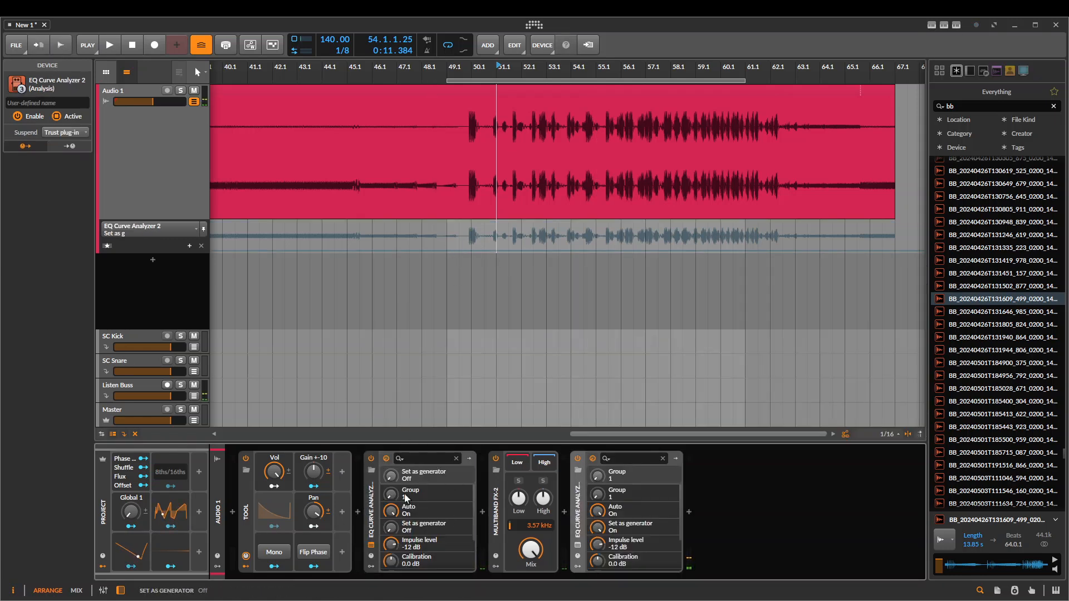
Set the first EQ Curve Analyzer 2 as the generator and switch the generator setting off in the second one
{"action": "left_click", "coordinate": [483, 252]}
{"action": "left_click", "coordinate": [577, 545]}
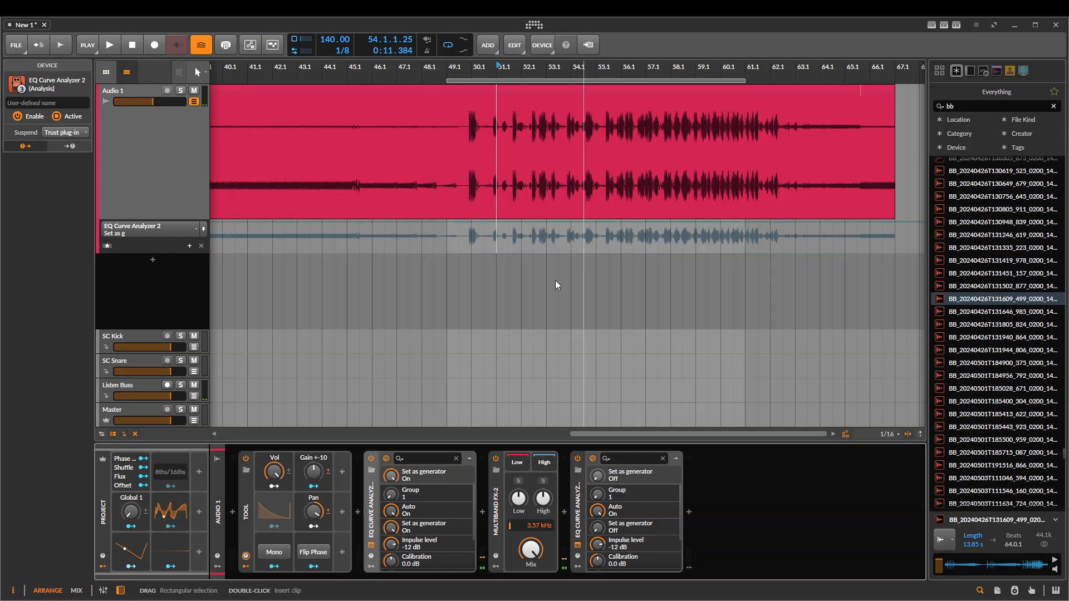
{"action": "left_click", "coordinate": [592, 237]}
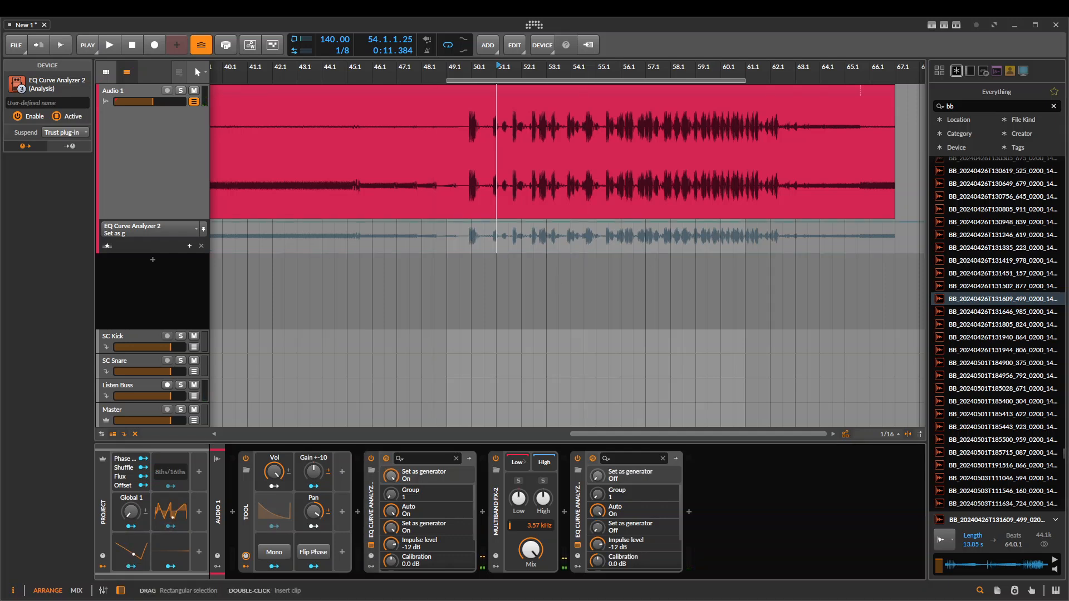
{"action": "left_click", "coordinate": [371, 509]}
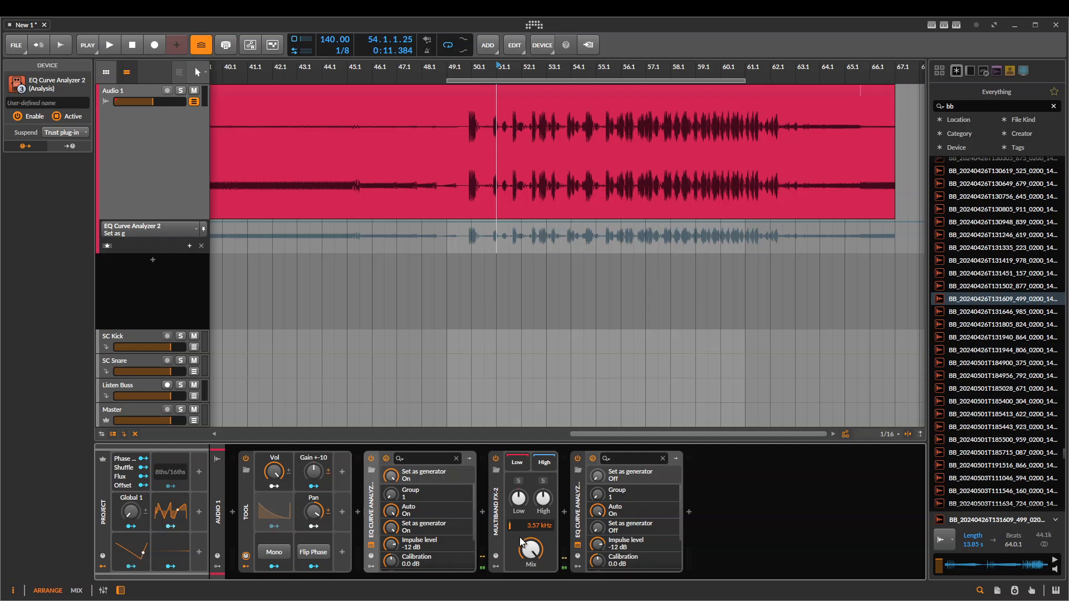
Set the Multiband FX-2's crossover to 358 Hz, and turn its Mix down and back up to full
{"action": "left_click_drag", "start_coordinate": [535, 526], "coordinate": [536, 545]}
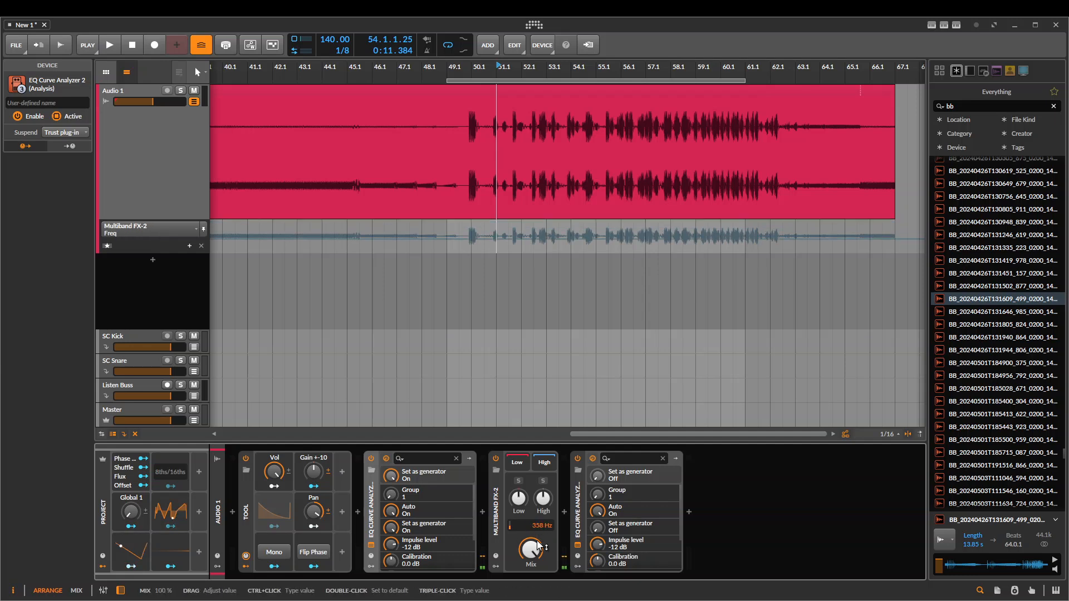
{"action": "left_click", "coordinate": [537, 549]}
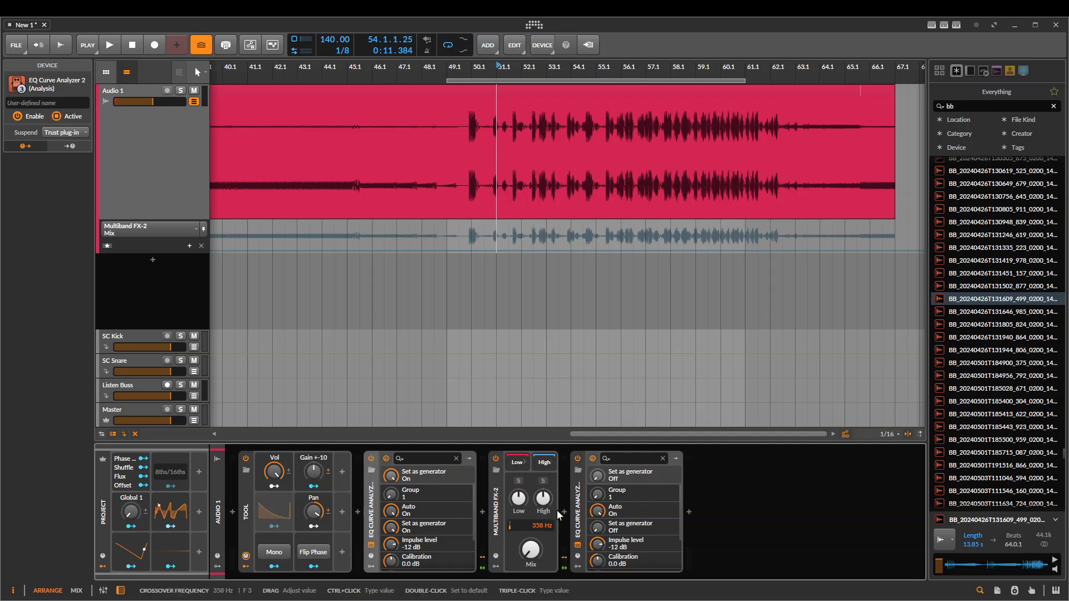
{"action": "left_click_drag", "start_coordinate": [521, 544], "coordinate": [520, 493]}
Insert a Chain device between the first analyzer and the Multiband FX-2, and move the Multiband FX-2 into it
{"action": "left_click", "coordinate": [499, 494]}
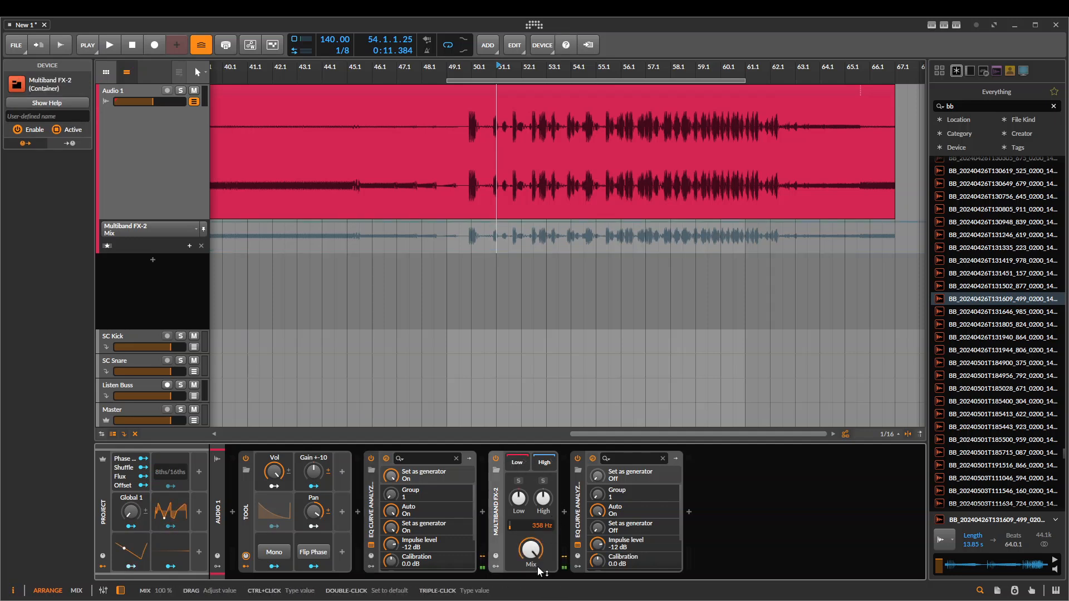
{"action": "left_click", "coordinate": [483, 512]}
{"action": "type", "text": "chain"}
{"action": "key", "text": "Down"}
{"action": "key", "text": "Return"}
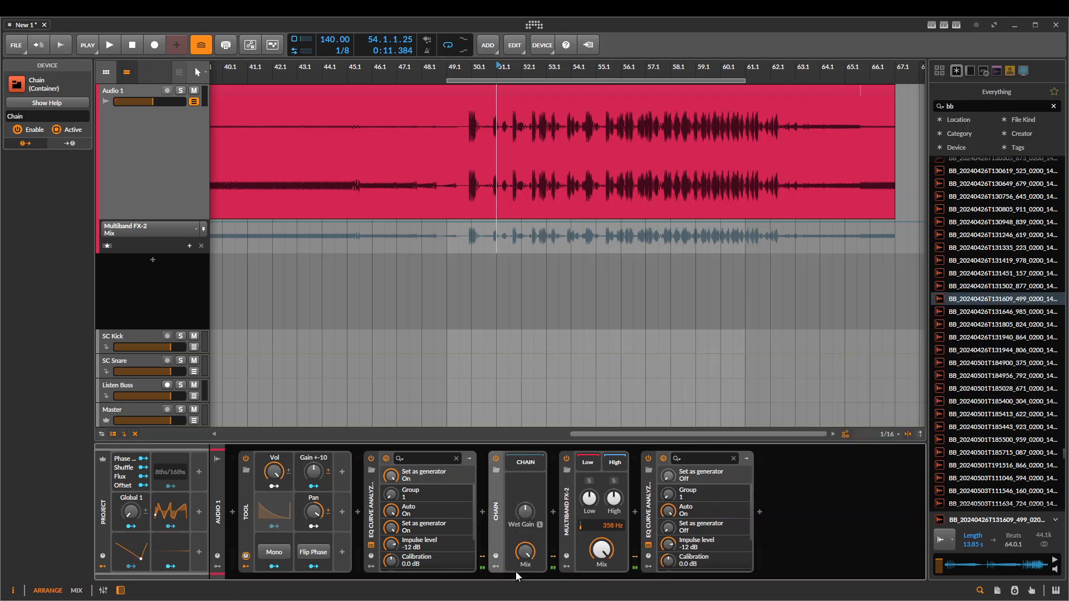
{"action": "left_click_drag", "start_coordinate": [566, 509], "coordinate": [525, 464]}
Sweep the Chain's Mix down and up, and lower the nested Multiband FX-2's Mix to about 9.5 %
{"action": "mouse_move", "coordinate": [527, 553]}
{"action": "left_mouse_down"}
{"action": "mouse_move", "coordinate": [527, 582]}
{"action": "mouse_move", "coordinate": [526, 562]}
{"action": "left_mouse_up"}
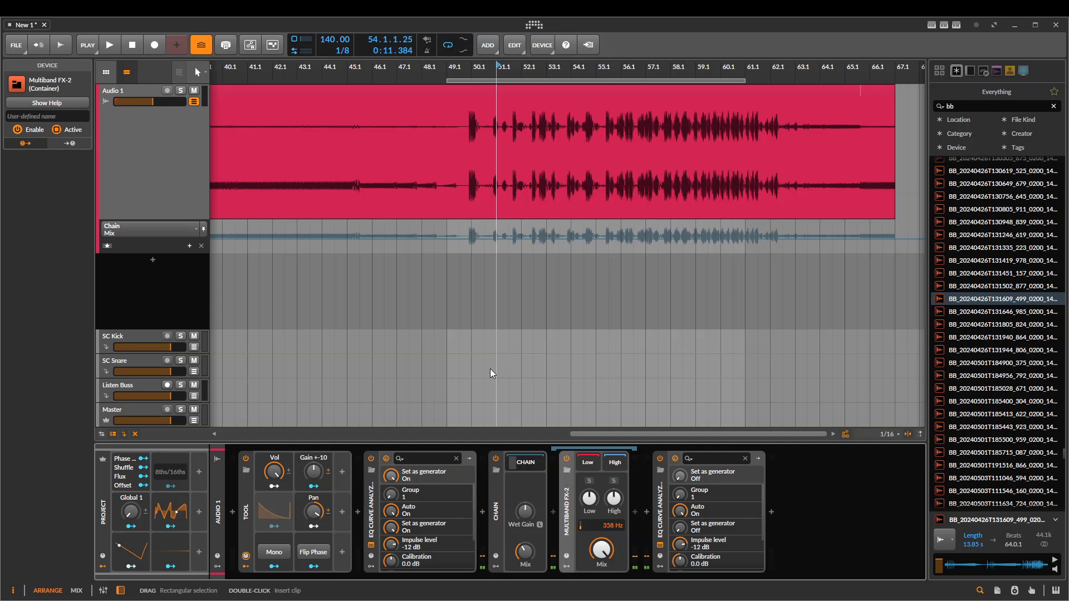
{"action": "left_click_drag", "start_coordinate": [524, 549], "coordinate": [524, 495]}
{"action": "left_click_drag", "start_coordinate": [527, 560], "coordinate": [527, 589]}
{"action": "left_click_drag", "start_coordinate": [525, 552], "coordinate": [524, 544]}
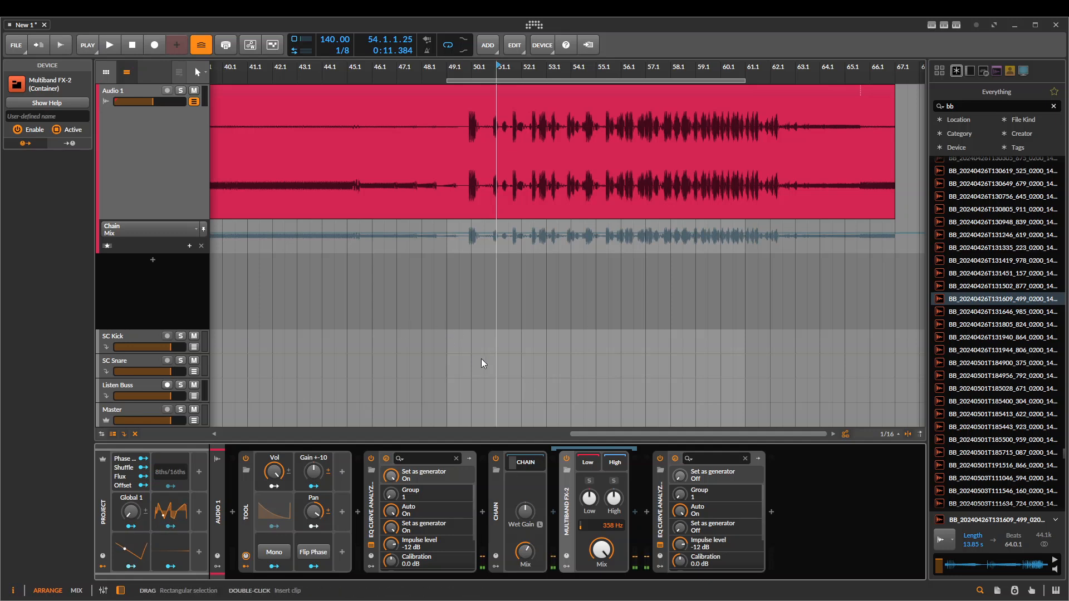
{"action": "left_click", "coordinate": [481, 509]}
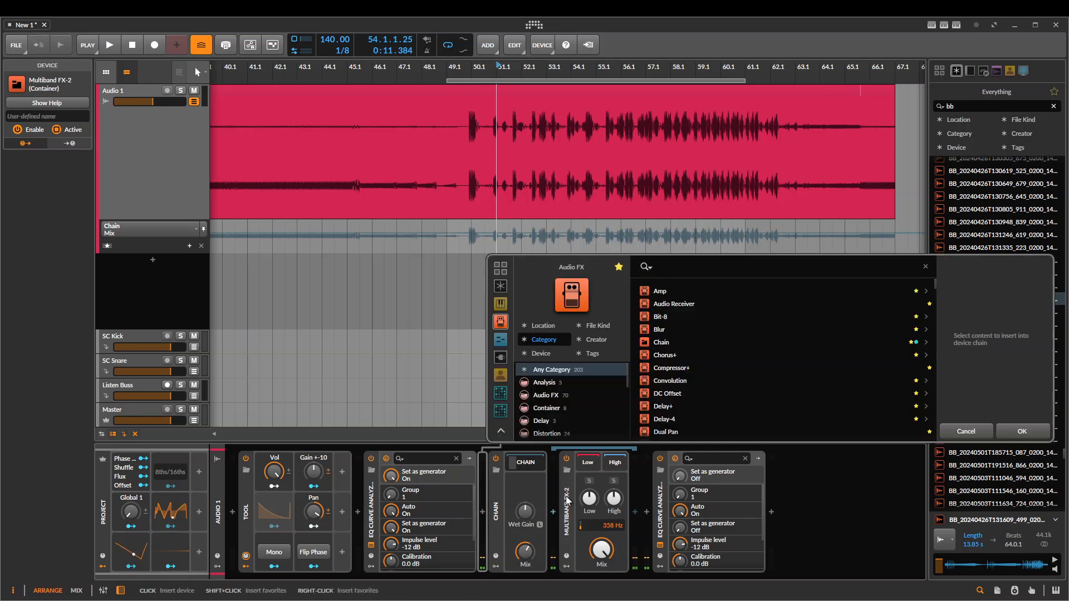
{"action": "left_click", "coordinate": [944, 431]}
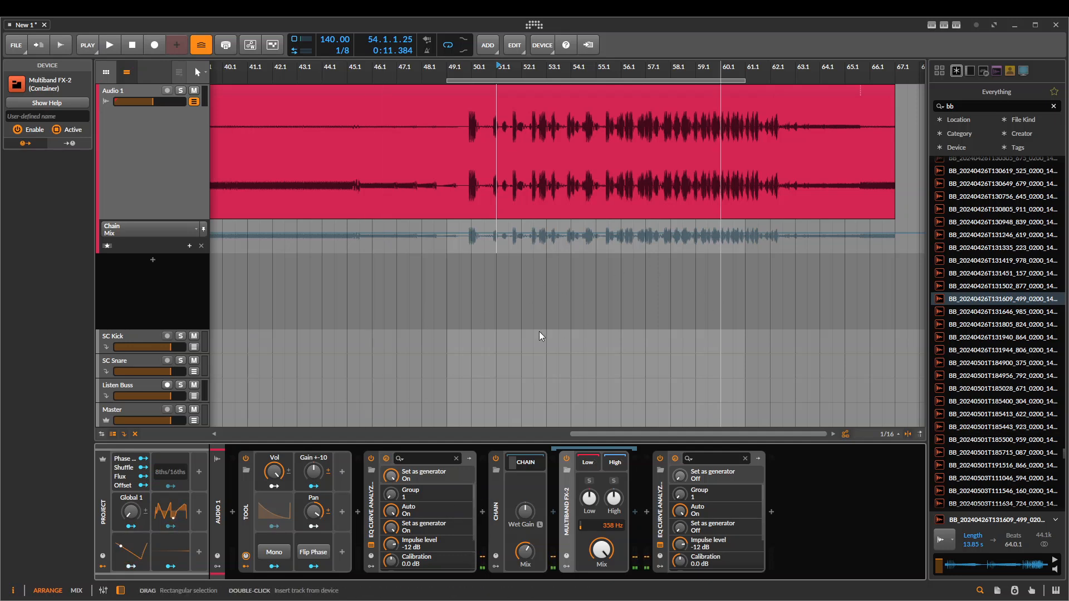
{"action": "left_click", "coordinate": [594, 539]}
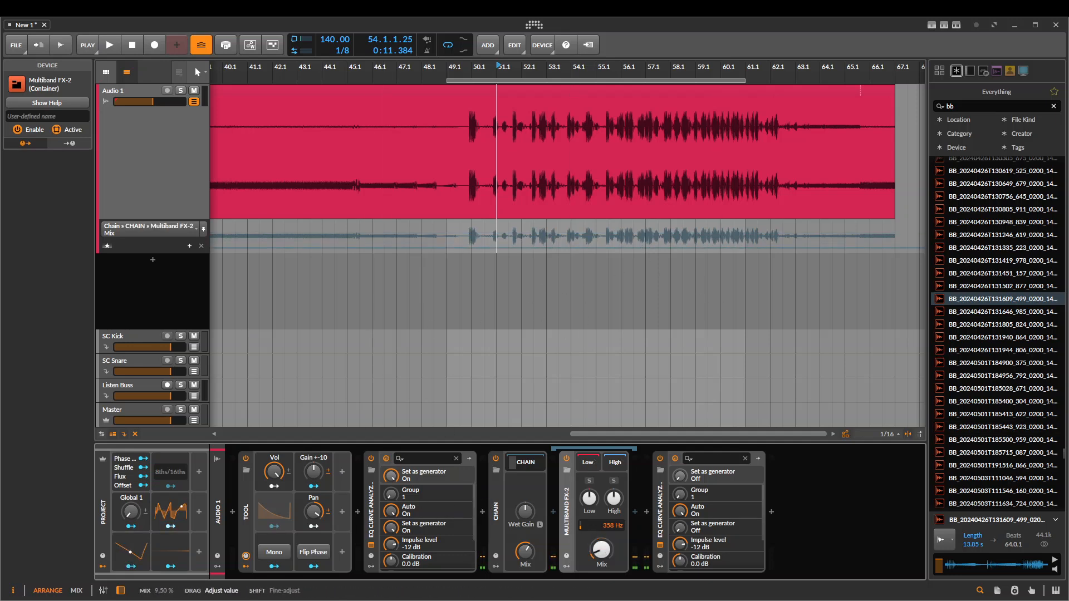
Delete the Chain with its nested Multiband FX-2, and both EQ Curve Analyzer 2 plug-ins
{"action": "left_click", "coordinate": [496, 496]}
{"action": "key", "text": "Delete"}
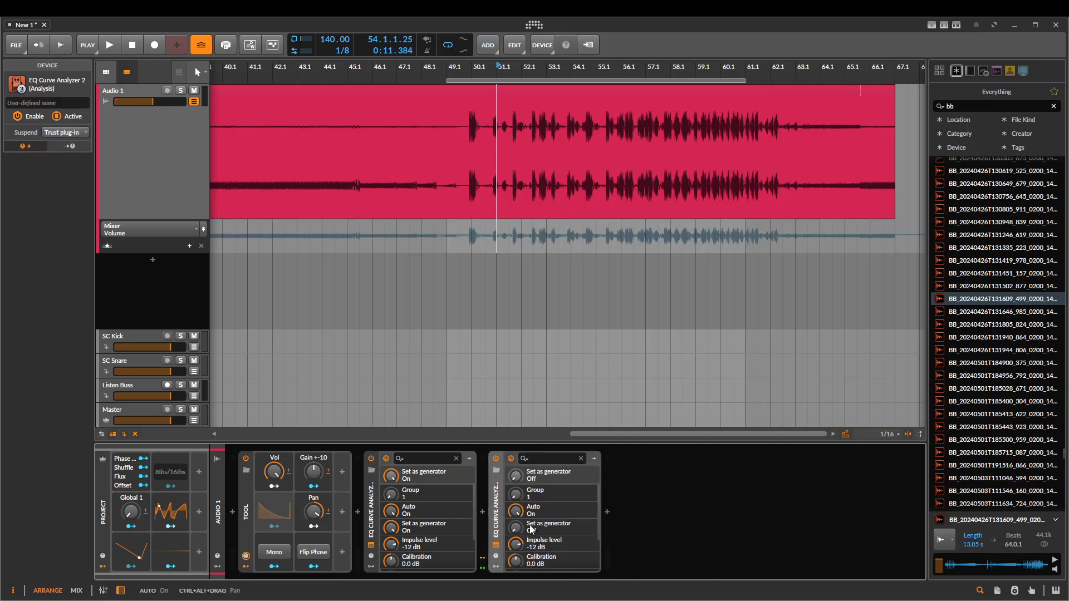
{"action": "left_click", "coordinate": [366, 496]}
{"action": "key", "text": "Delete"}
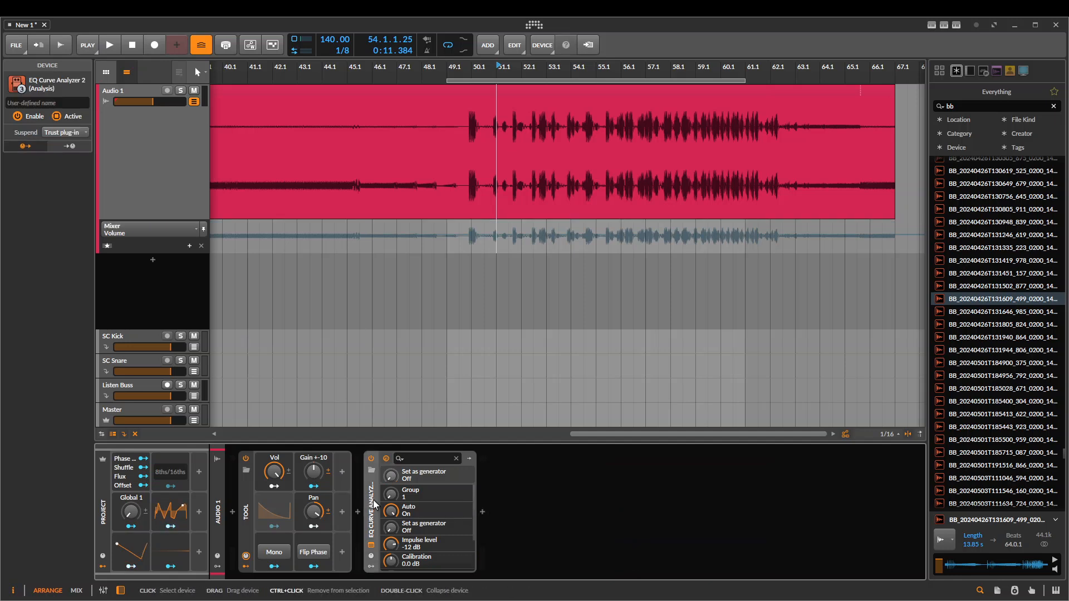
{"action": "key", "text": "Delete"}
Insert a new Multiband FX-2 device after the Tool device
{"action": "left_click", "coordinate": [358, 510]}
{"action": "type", "text": "multi"}
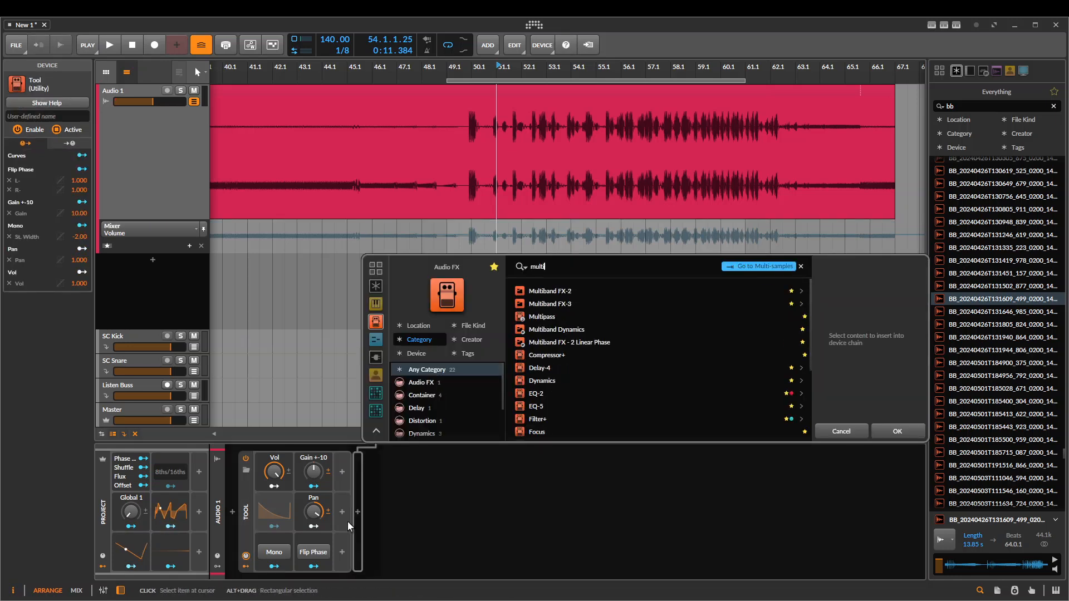
{"action": "key", "text": "Down"}
{"action": "key", "text": "Return"}
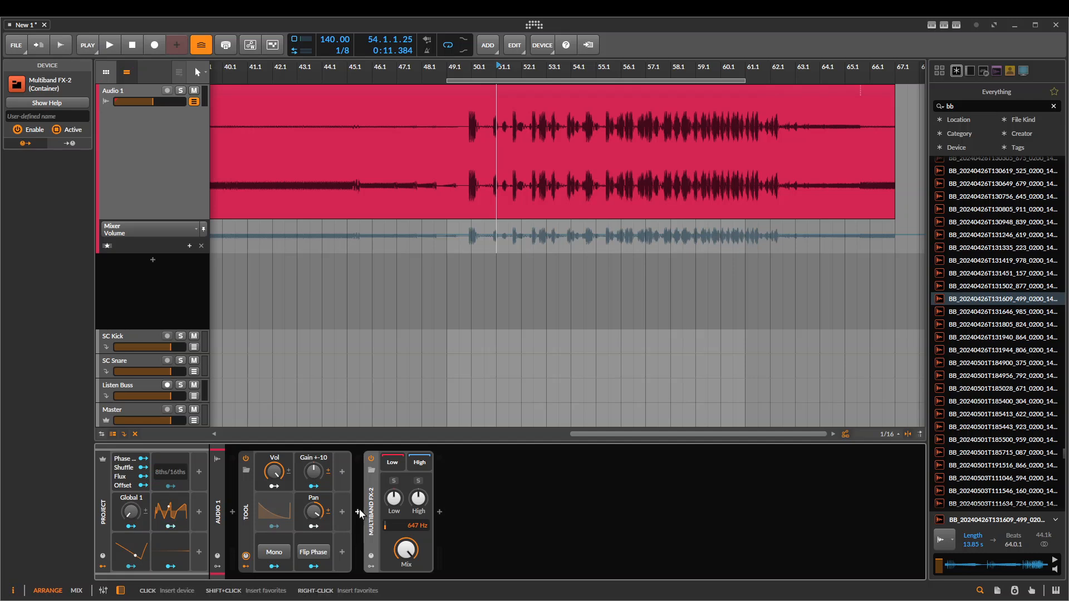
Insert a Test Tone device between the Tool and the Multiband FX-2
{"action": "left_click", "coordinate": [358, 510]}
{"action": "type", "text": "noise"}
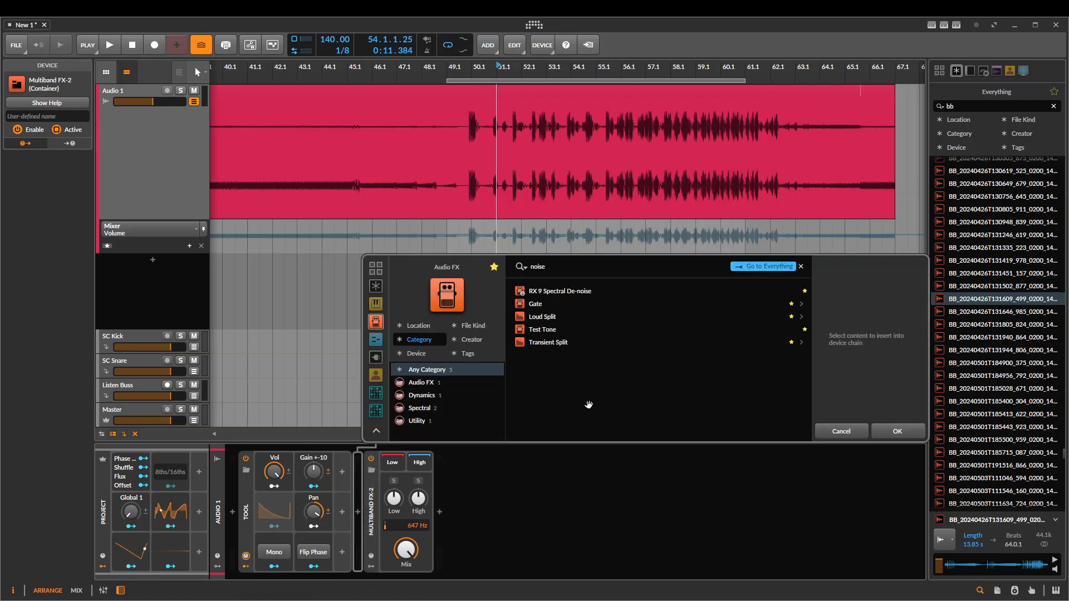
{"action": "key", "text": "Down"}
{"action": "key", "text": "Down"}
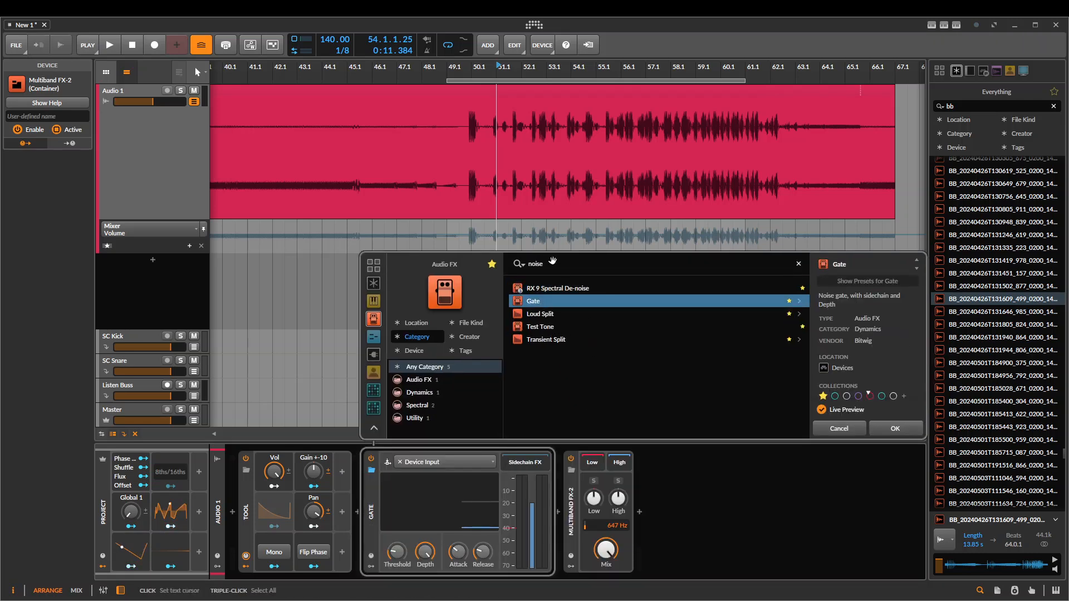
{"action": "key", "text": "Down"}
{"action": "key", "text": "Down"}
{"action": "key", "text": "Return"}
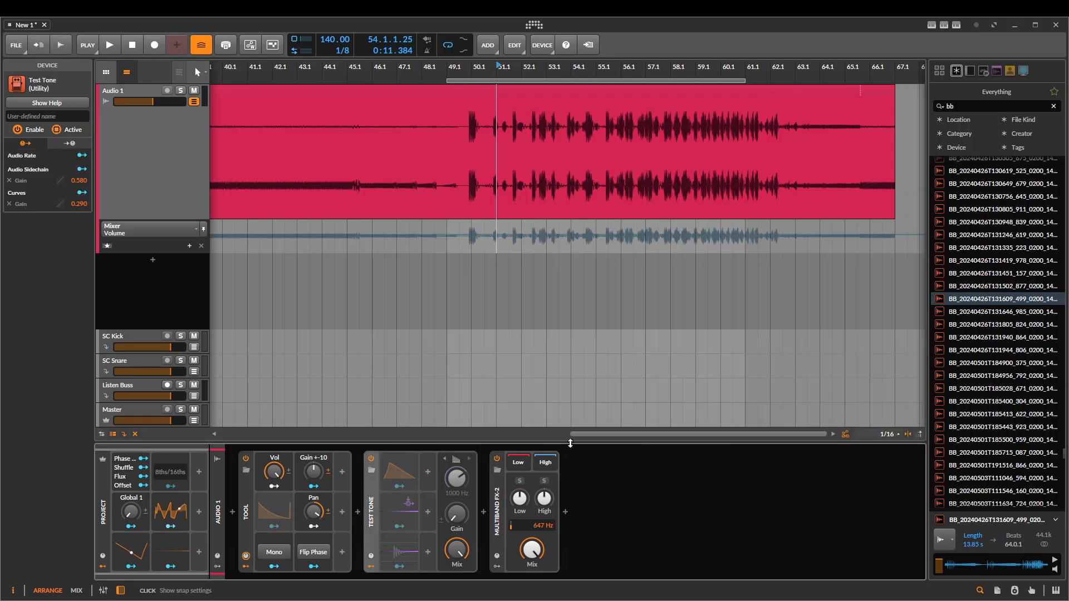
Adjust the Test Tone's Mix and Gain
{"action": "left_click", "coordinate": [455, 549]}
{"action": "left_click_drag", "start_coordinate": [457, 515], "coordinate": [456, 452]}
{"action": "left_click_drag", "start_coordinate": [456, 514], "coordinate": [456, 562]}
Play the Test Tone through the Multiband FX-2 briefly and turn the Multiband FX-2's Mix fully down
{"action": "key", "text": "space"}
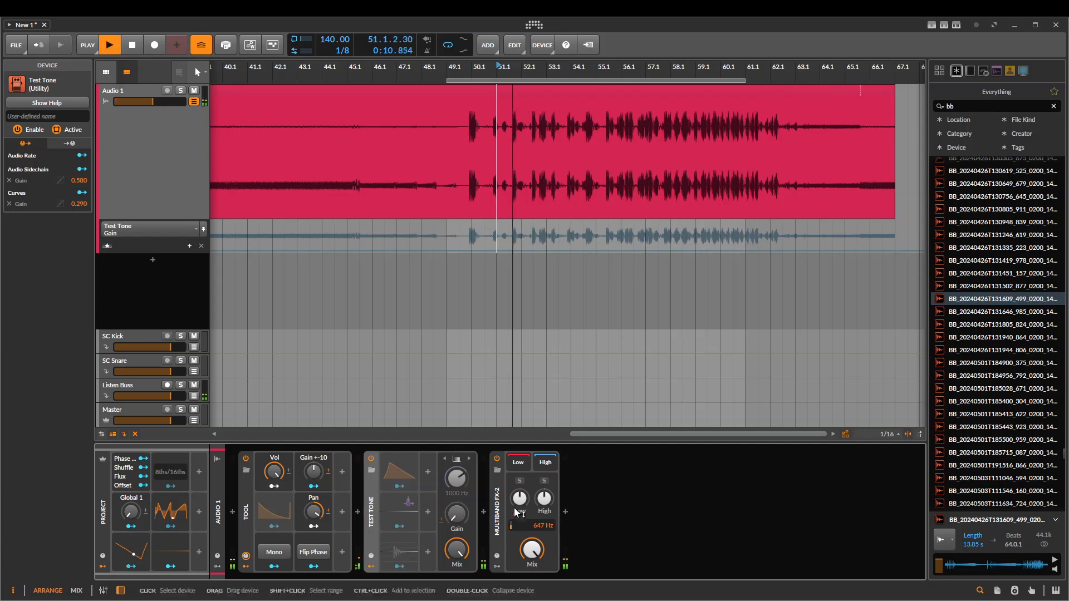
{"action": "key", "text": "space"}
{"action": "left_click_drag", "start_coordinate": [533, 550], "coordinate": [533, 599]}
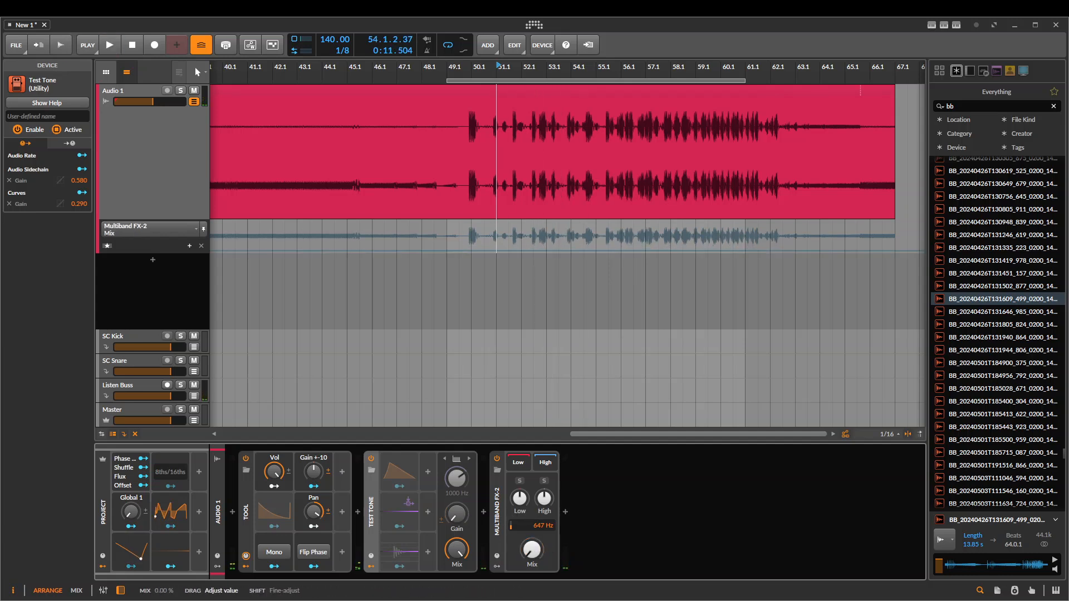
Group the Multiband FX-2 into an FX Layer container
{"action": "left_click", "coordinate": [498, 501]}
{"action": "key", "text": "ctrl+g"}
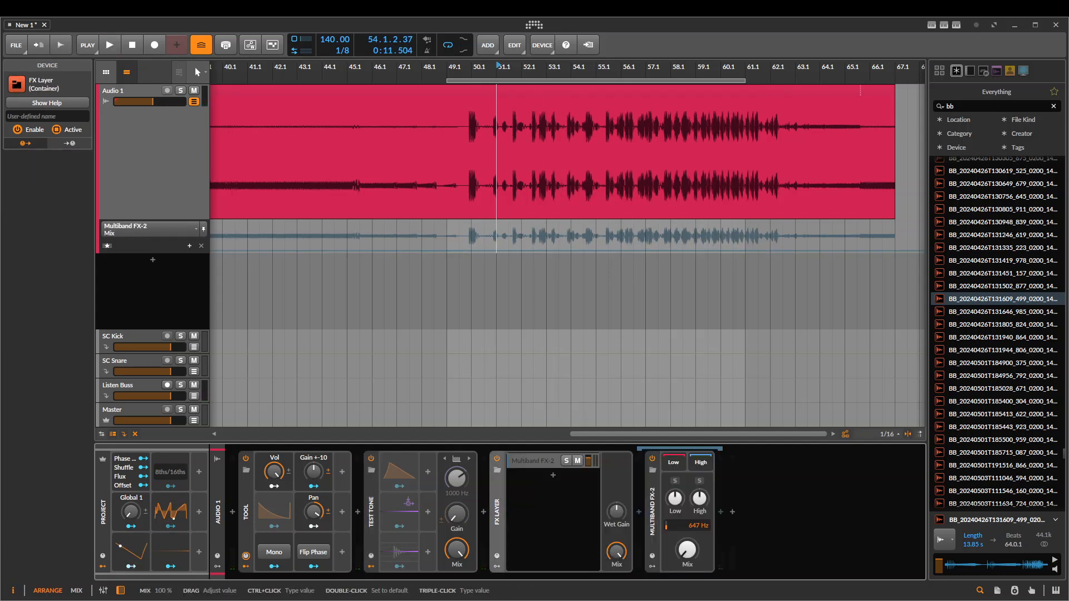
Sweep the Multiband FX-2's crossover up to 15.9 kHz and back to 347 Hz with the FX Layer's Mix lowered and the Test Tone's Gain raised
{"action": "left_click_drag", "start_coordinate": [616, 551], "coordinate": [616, 568]}
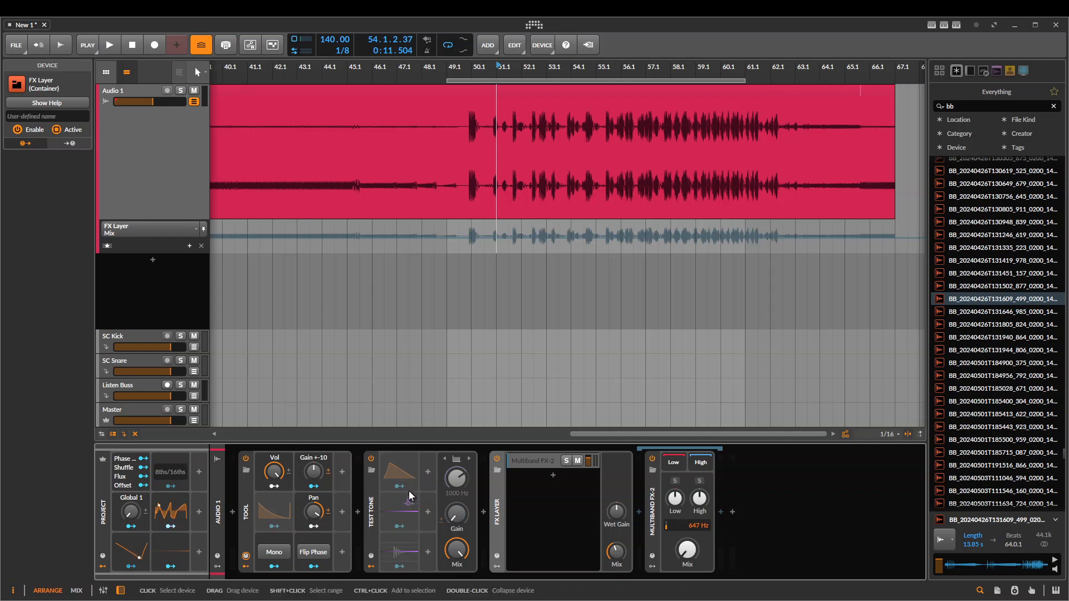
{"action": "left_click_drag", "start_coordinate": [456, 513], "coordinate": [456, 520]}
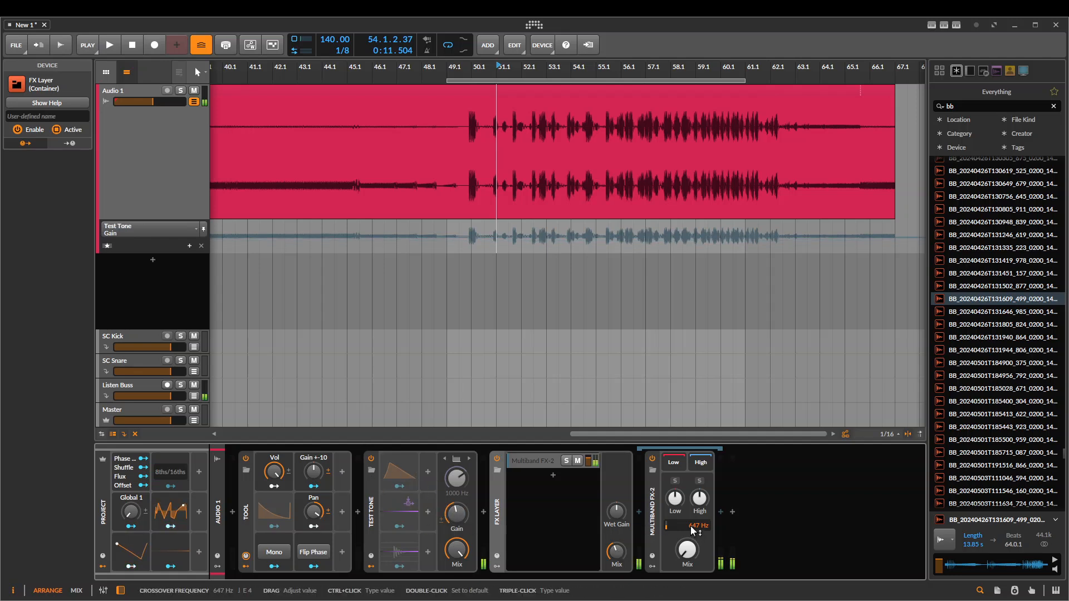
{"action": "left_click_drag", "start_coordinate": [691, 530], "coordinate": [691, 503]}
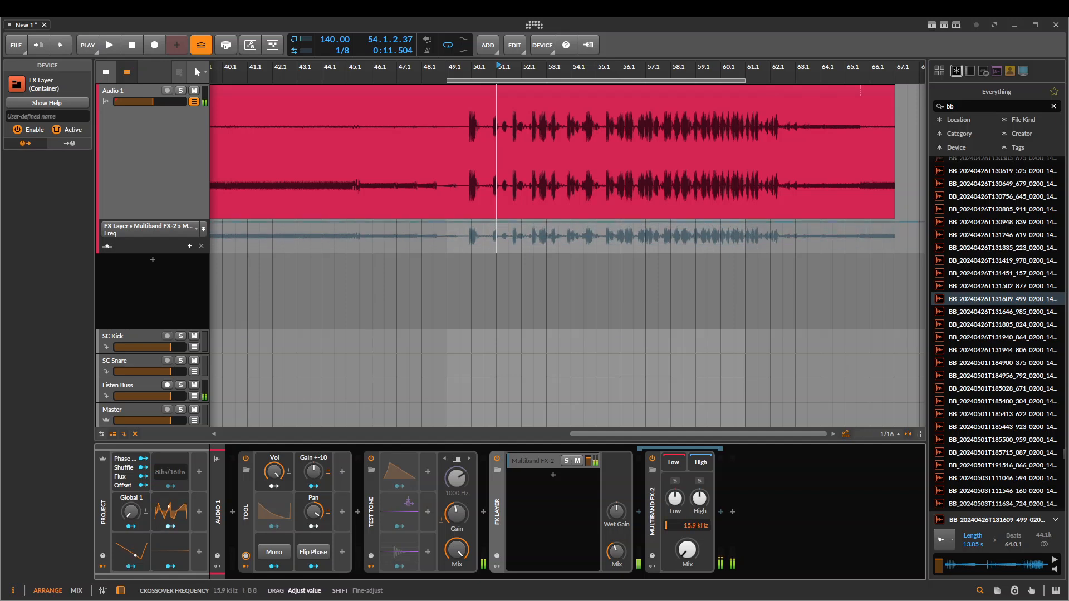
{"action": "left_click", "coordinate": [456, 513]}
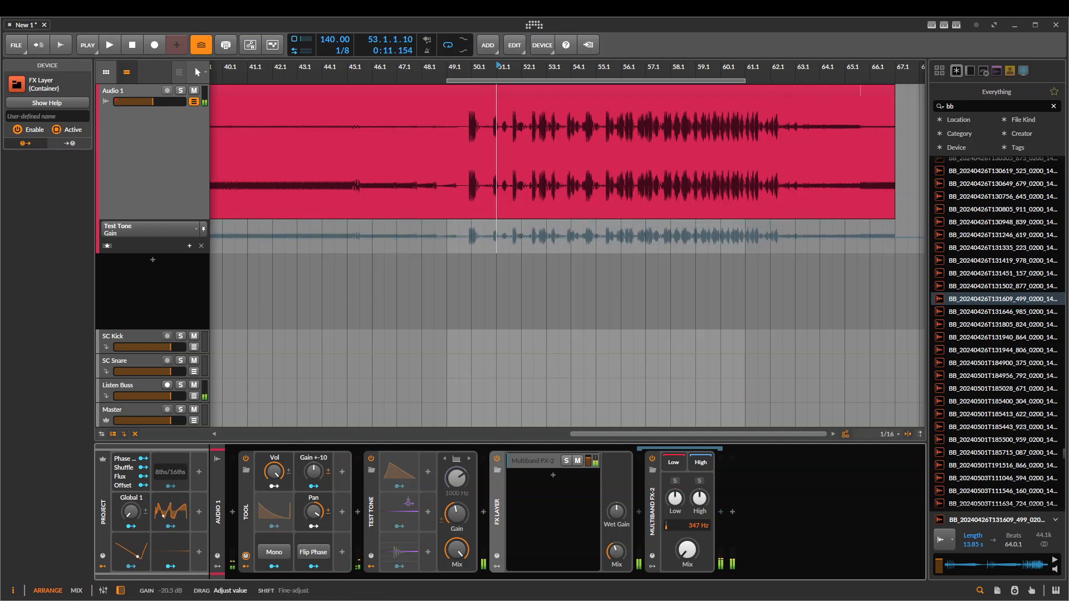
Move the Multiband FX-2 out of the FX Layer, turn its Mix fully up and delete the empty FX Layer
{"action": "left_click_drag", "start_coordinate": [654, 528], "coordinate": [553, 526]}
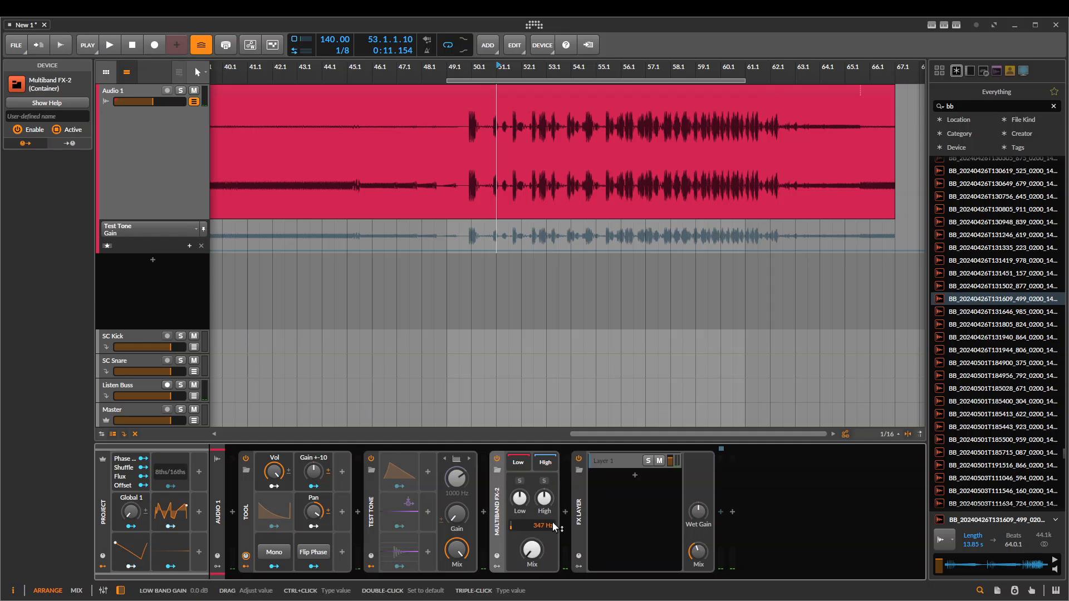
{"action": "left_click", "coordinate": [533, 550]}
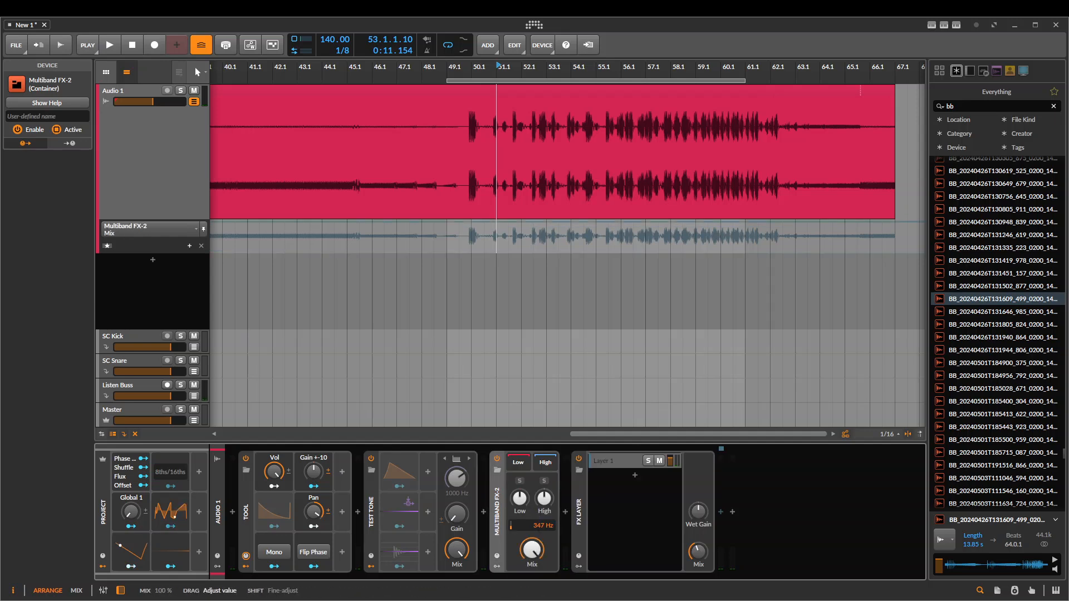
{"action": "left_click", "coordinate": [579, 507]}
{"action": "key", "text": "Delete"}
Set the Test Tone's Gain to -27.7 dB and sweep the Multiband FX-2's crossover frequency, ending at 31.7 Hz
{"action": "left_click_drag", "start_coordinate": [454, 512], "coordinate": [454, 489]}
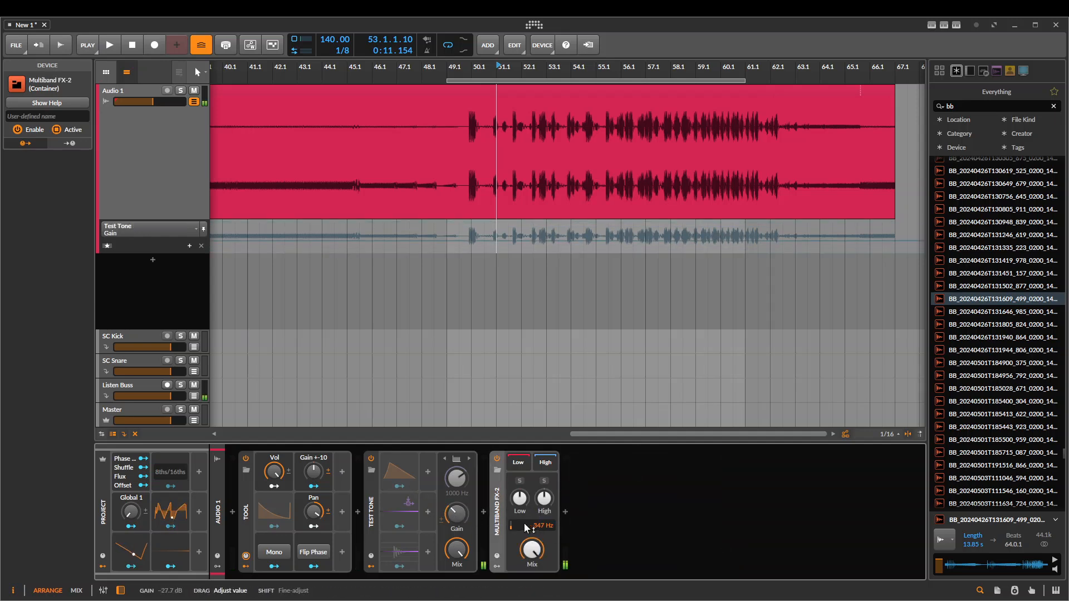
{"action": "left_click_drag", "start_coordinate": [525, 527], "coordinate": [525, 473]}
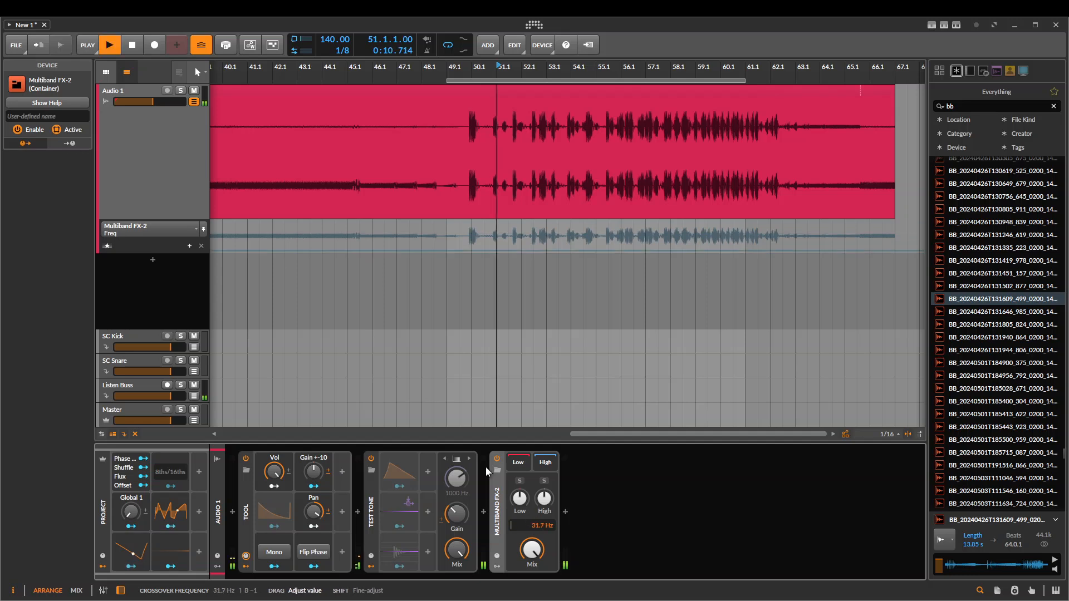
Delete the Multiband FX-2, the Test Tone and the Tool from the Audio 1 device chain
{"action": "left_click", "coordinate": [496, 480]}
{"action": "key", "text": "Delete"}
{"action": "left_click", "coordinate": [372, 488]}
{"action": "key", "text": "Delete"}
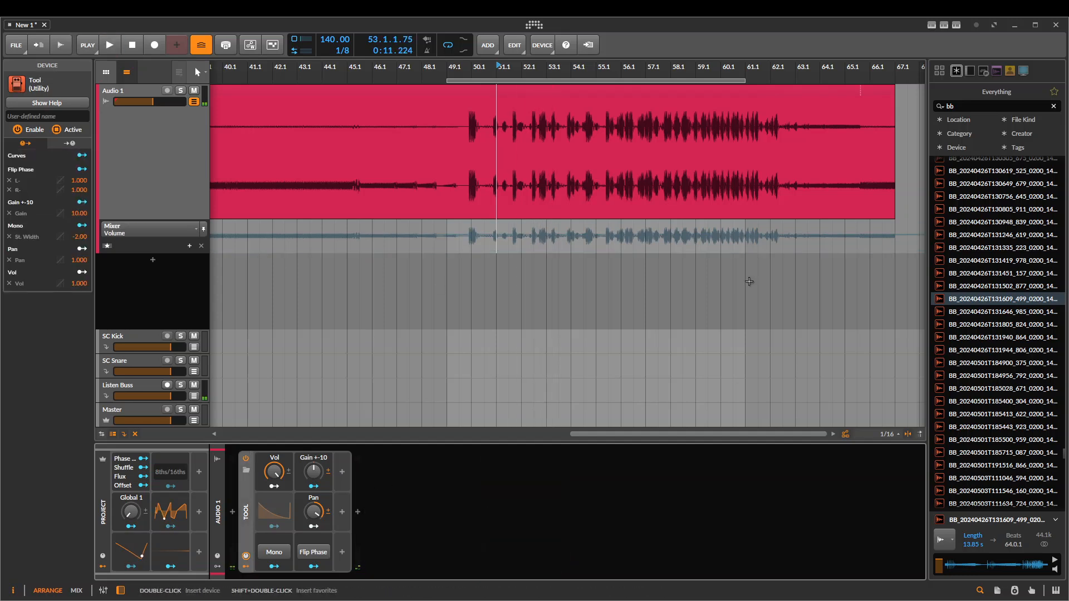
{"action": "scroll", "coordinate": [591, 267], "scroll_direction": "right", "scroll_amount": 1}
{"action": "scroll", "coordinate": [502, 156], "scroll_direction": "down", "scroll_amount": 2}
{"action": "left_click_drag", "start_coordinate": [501, 156], "coordinate": [555, 156]}
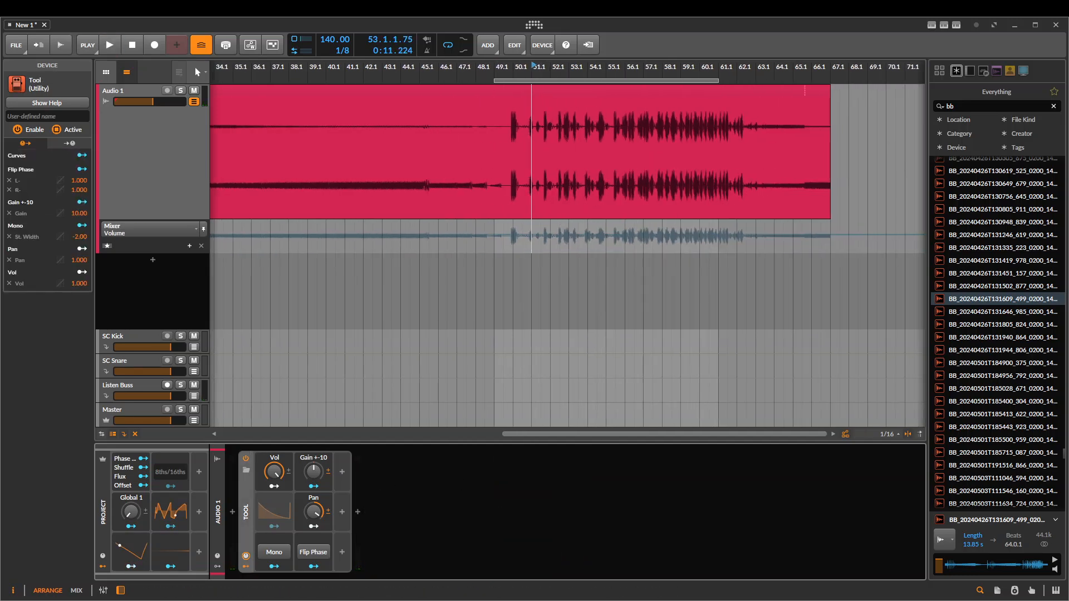
{"action": "key", "text": "Delete"}
Insert a Multiband FX-3 container into the empty Audio 1 device chain
{"action": "left_click", "coordinate": [233, 513]}
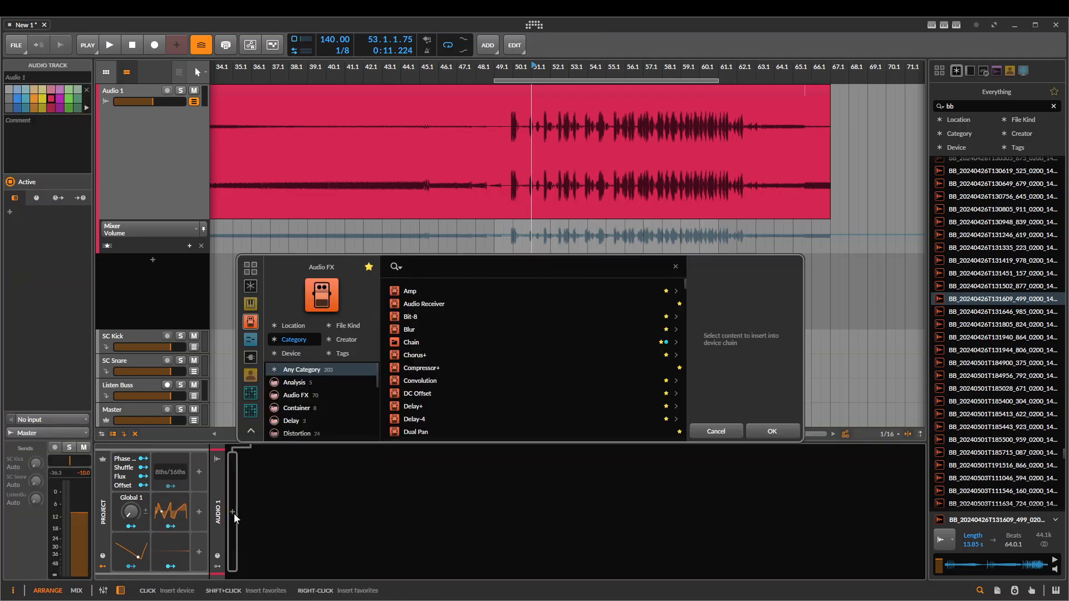
{"action": "type", "text": "mu"}
{"action": "key", "text": "Down"}
{"action": "key", "text": "Down"}
{"action": "key", "text": "Return"}
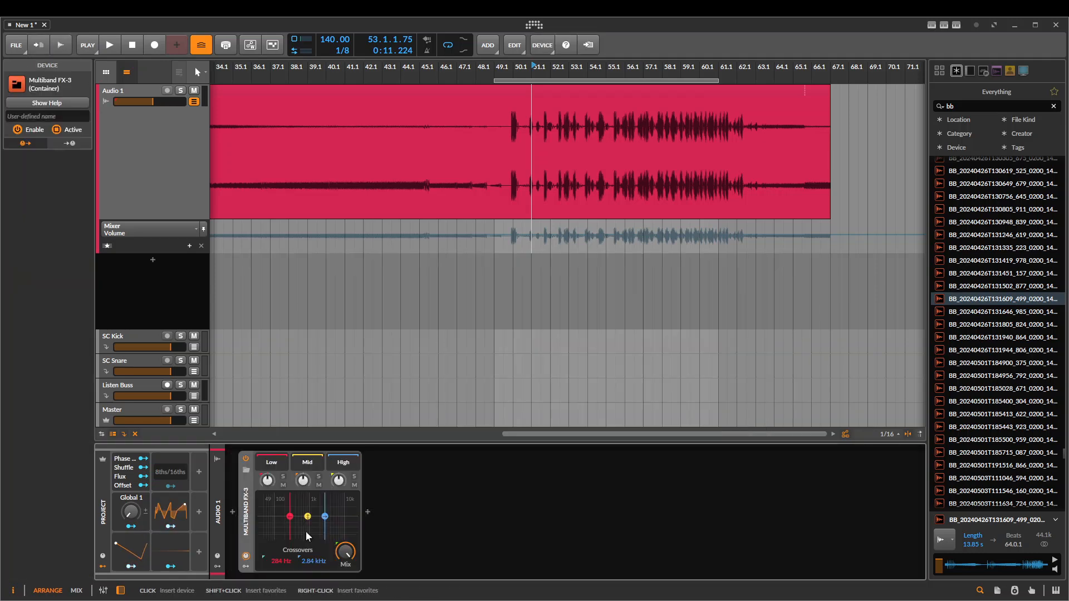
Insert a Dynamics device into the High band of the Multiband FX-3
{"action": "left_click", "coordinate": [367, 515]}
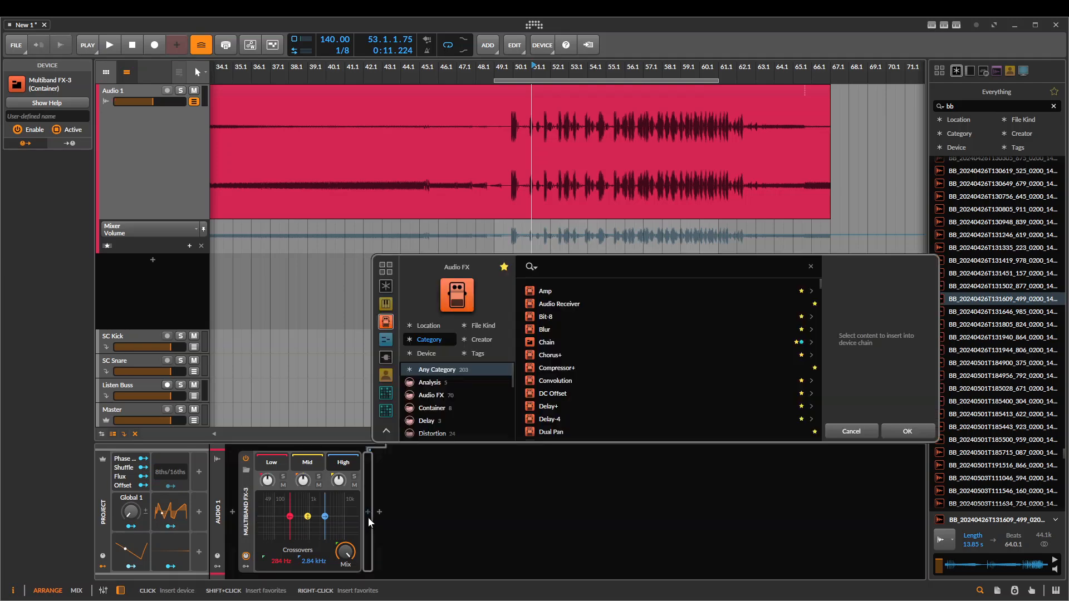
{"action": "type", "text": "dy"}
{"action": "key", "text": "Down"}
{"action": "key", "text": "Up"}
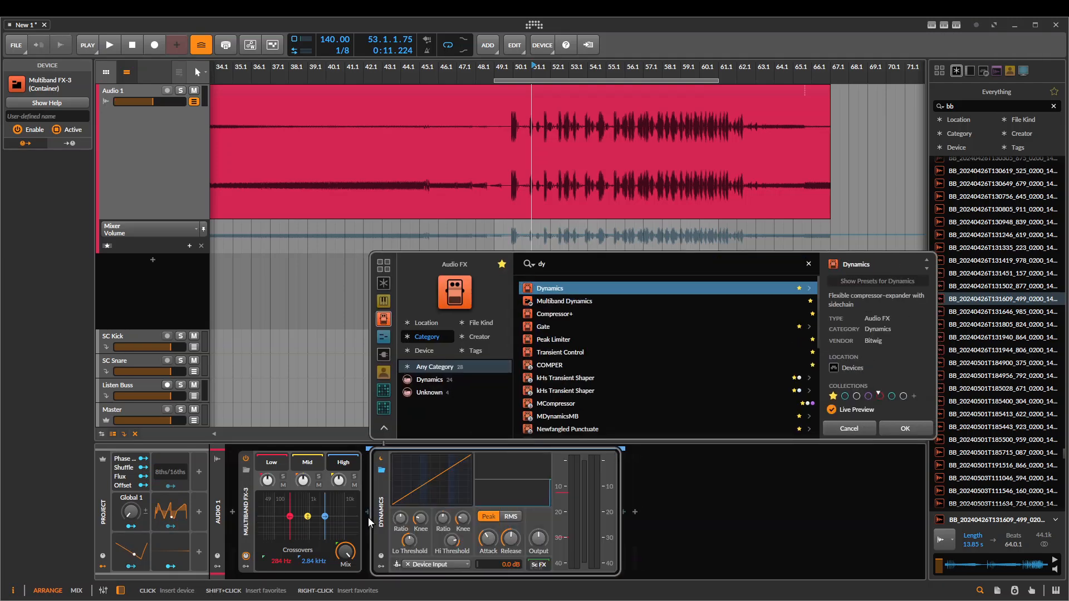
{"action": "key", "text": "Return"}
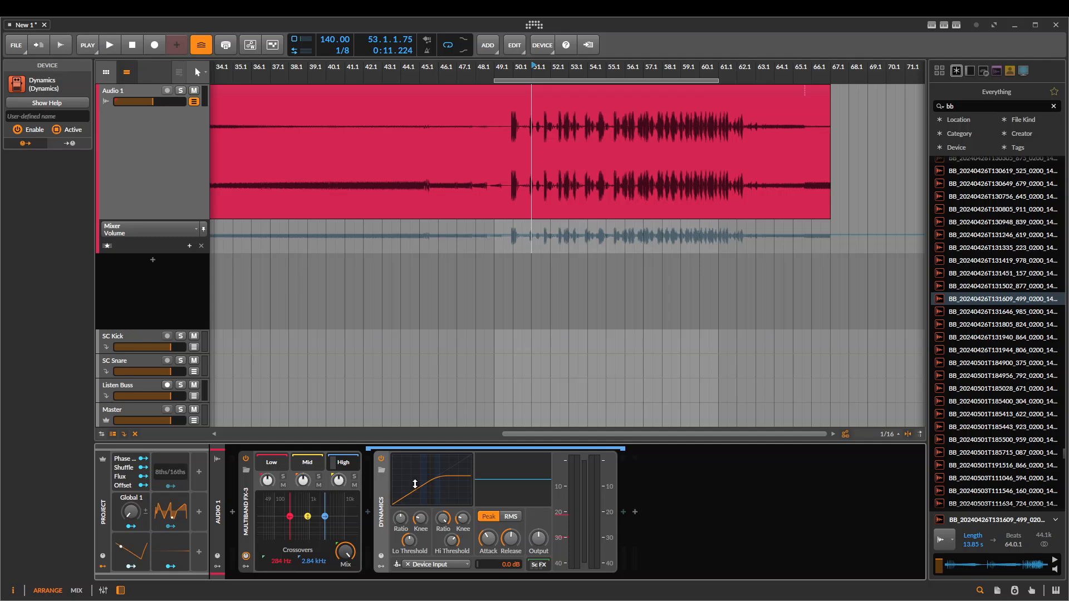
Shape the Dynamics curve with its low and high ratios, and turn the Attack and Release down to their minimum
{"action": "left_click_drag", "start_coordinate": [415, 484], "coordinate": [431, 496]}
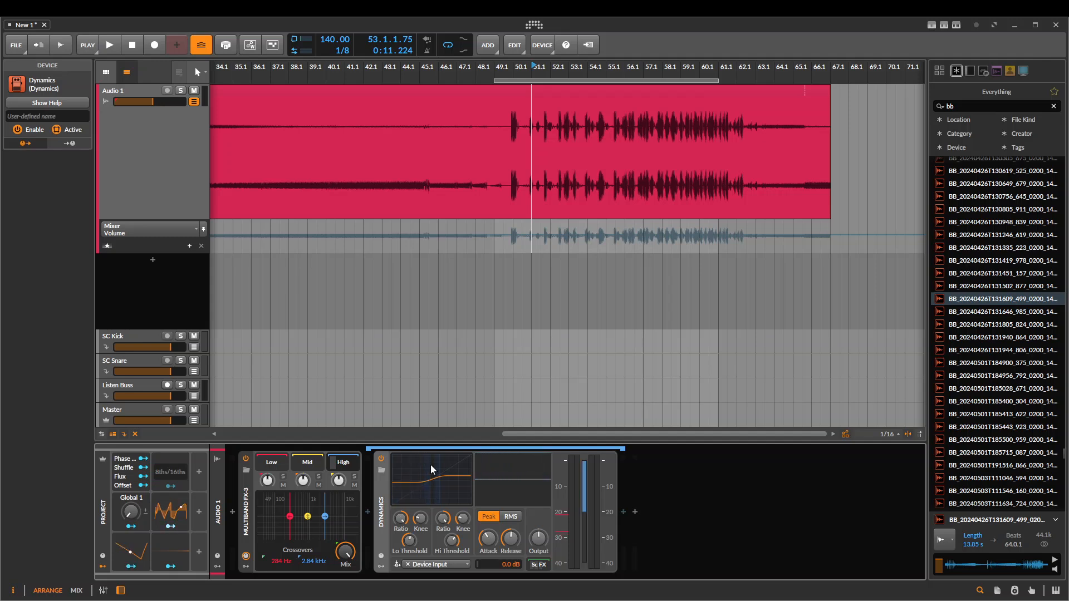
{"action": "left_click_drag", "start_coordinate": [401, 518], "coordinate": [400, 527]}
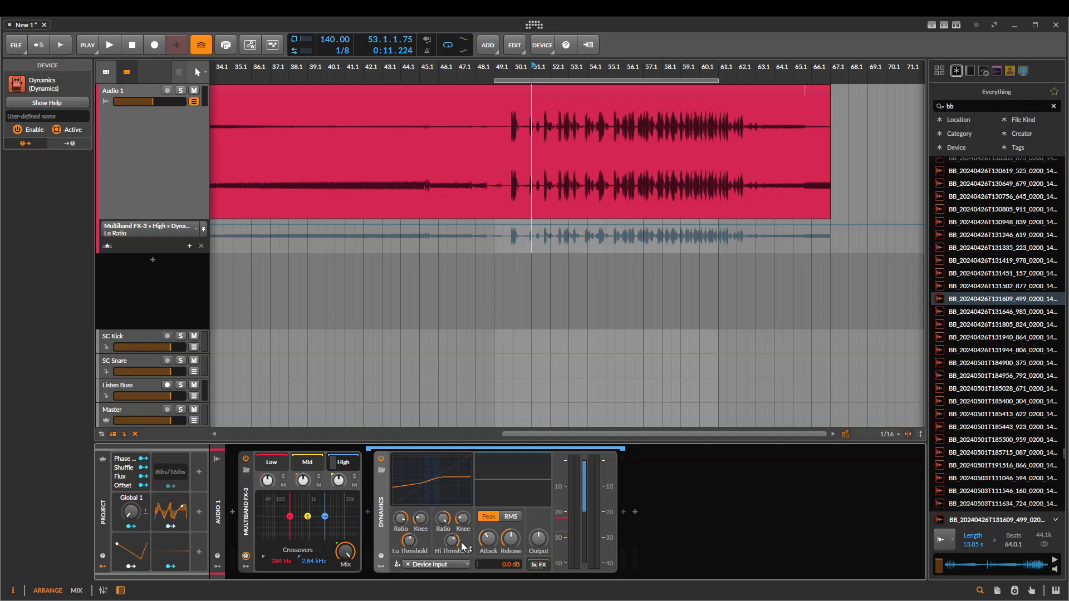
{"action": "left_click_drag", "start_coordinate": [487, 540], "coordinate": [505, 559]}
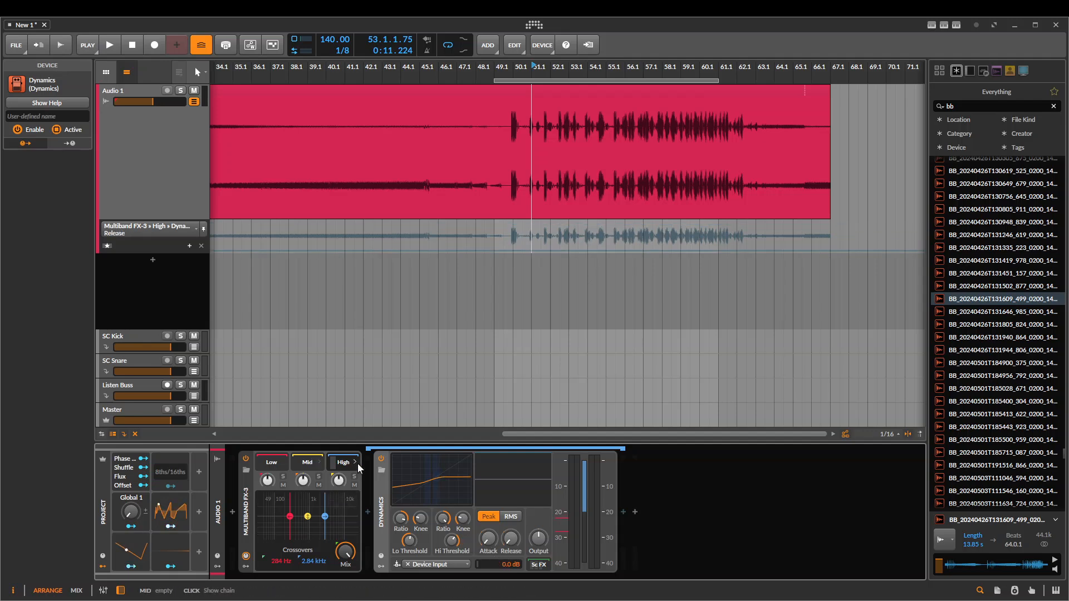
Copy the Dynamics into the Mid and Low bands and play the clip while sweeping the Multiband FX-3's Mix
{"action": "left_click", "coordinate": [307, 464]}
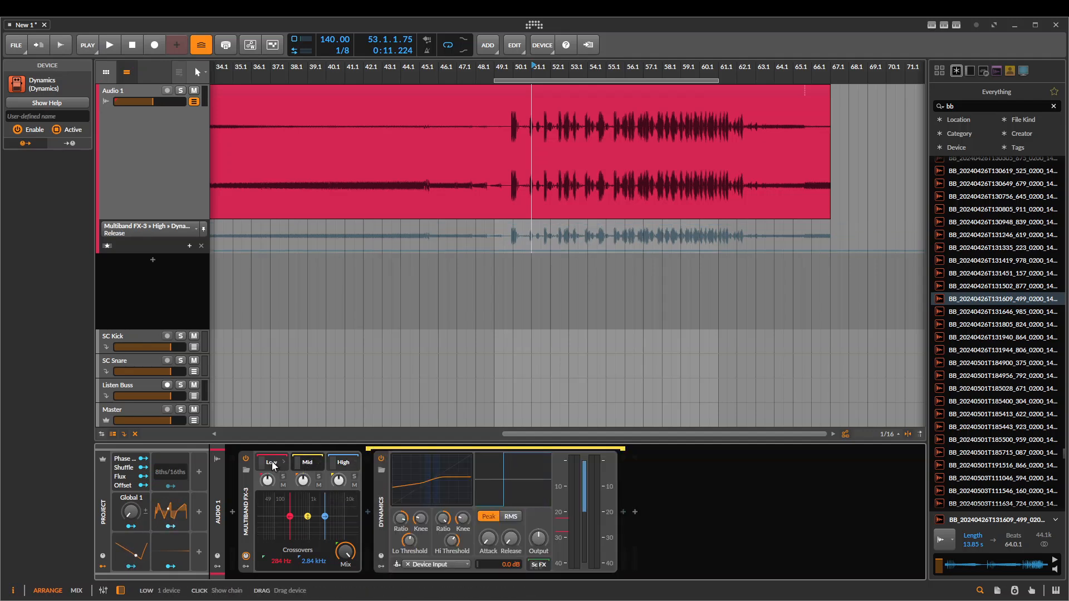
{"action": "key", "text": "space"}
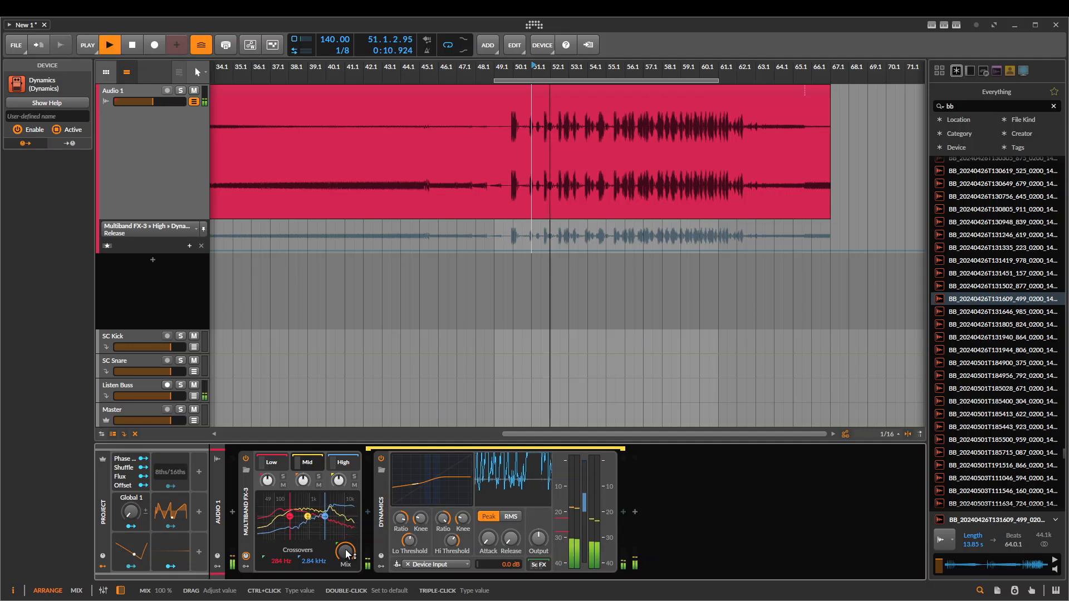
{"action": "left_click_drag", "start_coordinate": [346, 554], "coordinate": [345, 576]}
{"action": "key", "text": "space"}
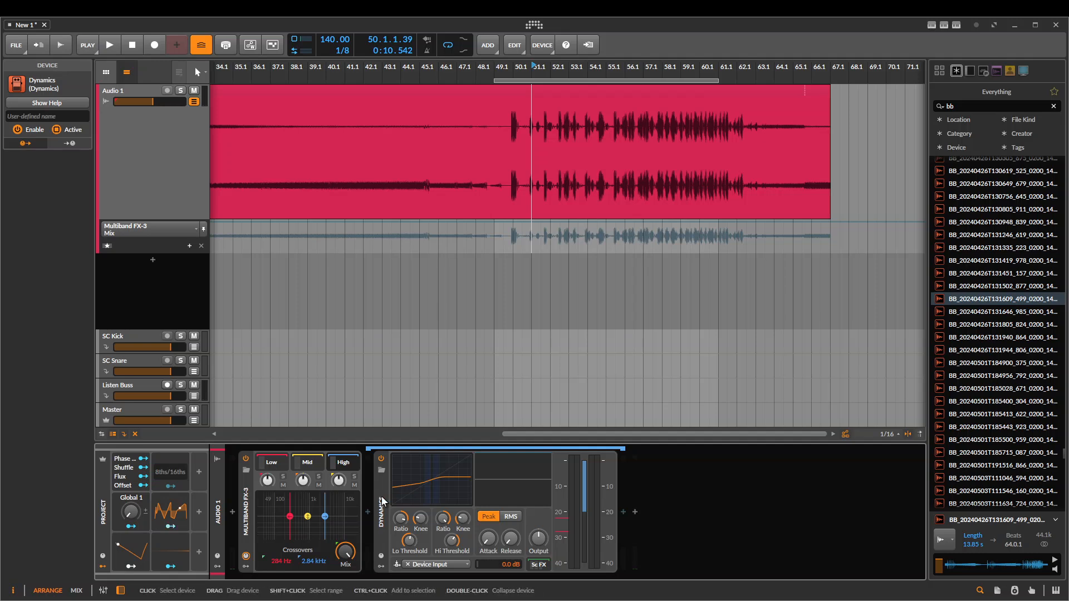
Delete the Multiband FX-3 and move the play start position to bar 50
{"action": "left_click", "coordinate": [236, 489]}
{"action": "key", "text": "Delete"}
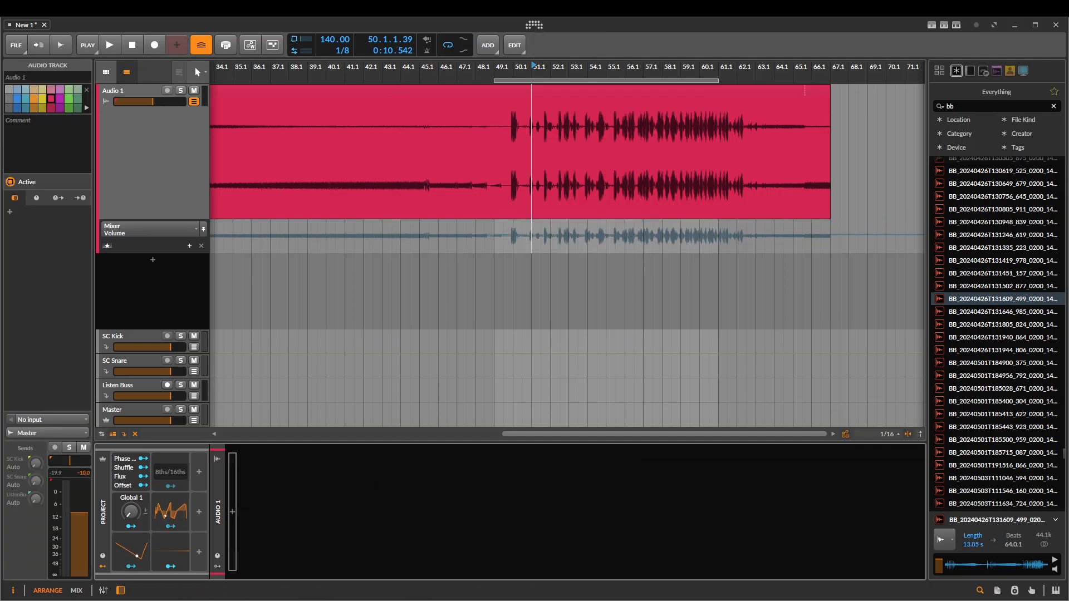
{"action": "scroll", "coordinate": [529, 156], "scroll_direction": "right", "scroll_amount": 1}
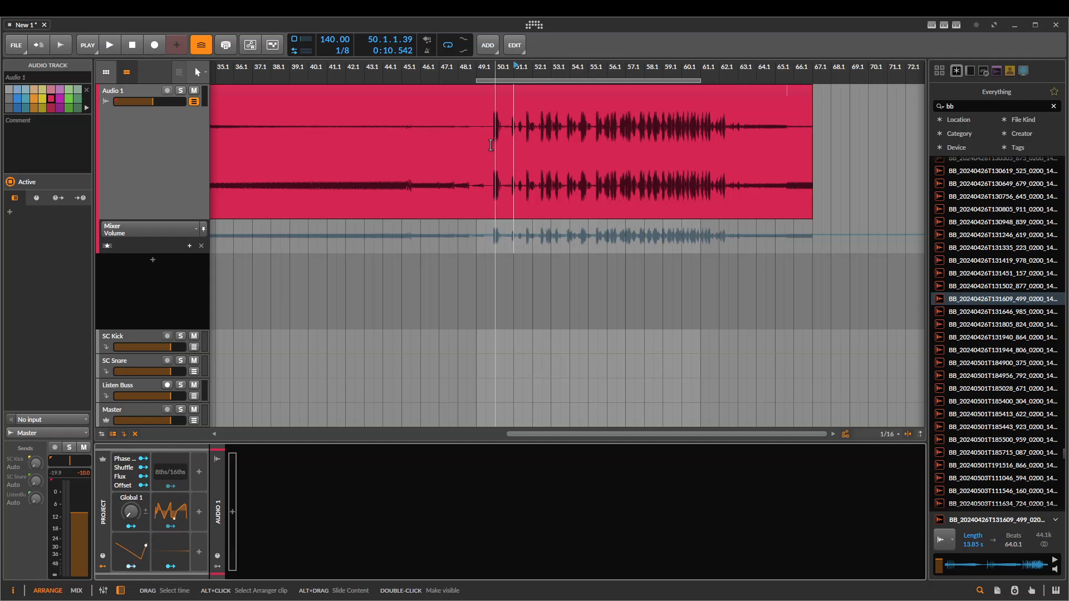
{"action": "left_click", "coordinate": [490, 144]}
{"action": "scroll", "coordinate": [479, 167], "scroll_direction": "right", "scroll_amount": 3}
Insert a Transient Split on Audio 1 and turn its Mix down to 0% and back to full
{"action": "left_click", "coordinate": [233, 502]}
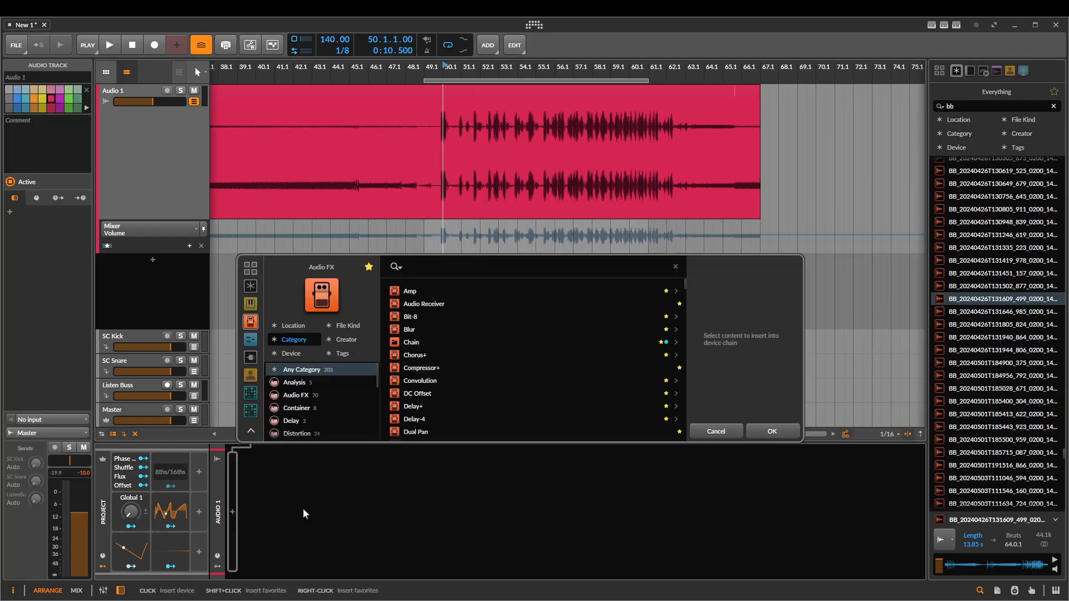
{"action": "type", "text": "trans"}
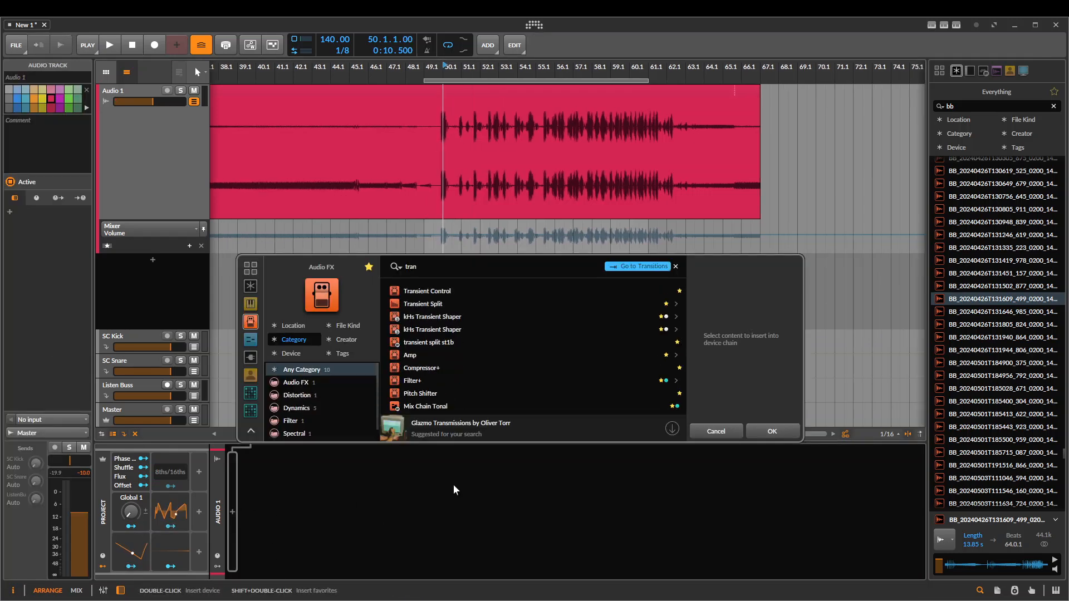
{"action": "key", "text": "Down"}
{"action": "key", "text": "Down"}
{"action": "key", "text": "Return"}
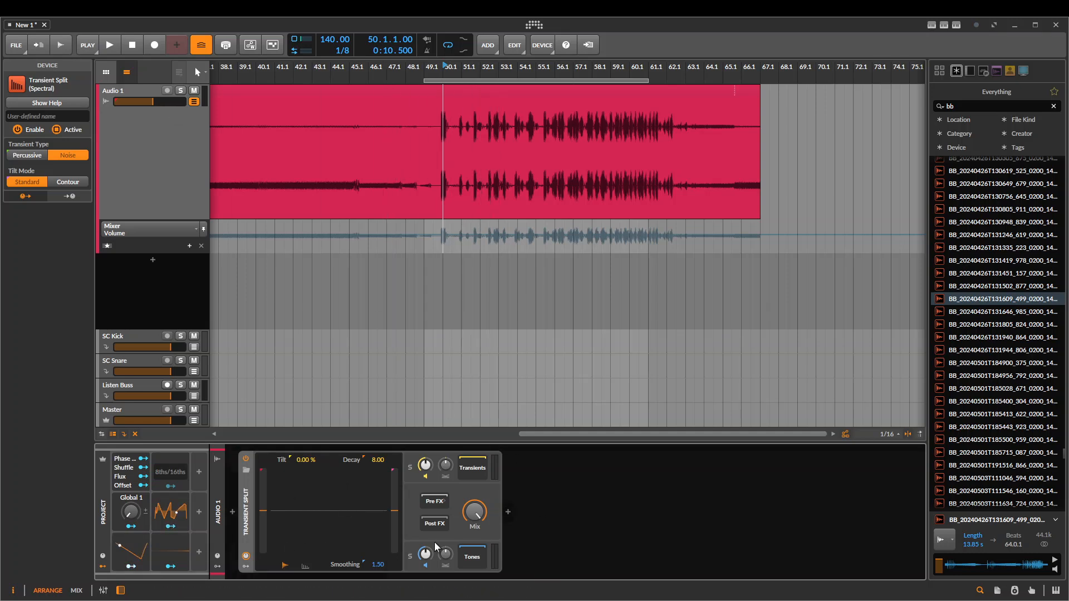
{"action": "left_click", "coordinate": [474, 510]}
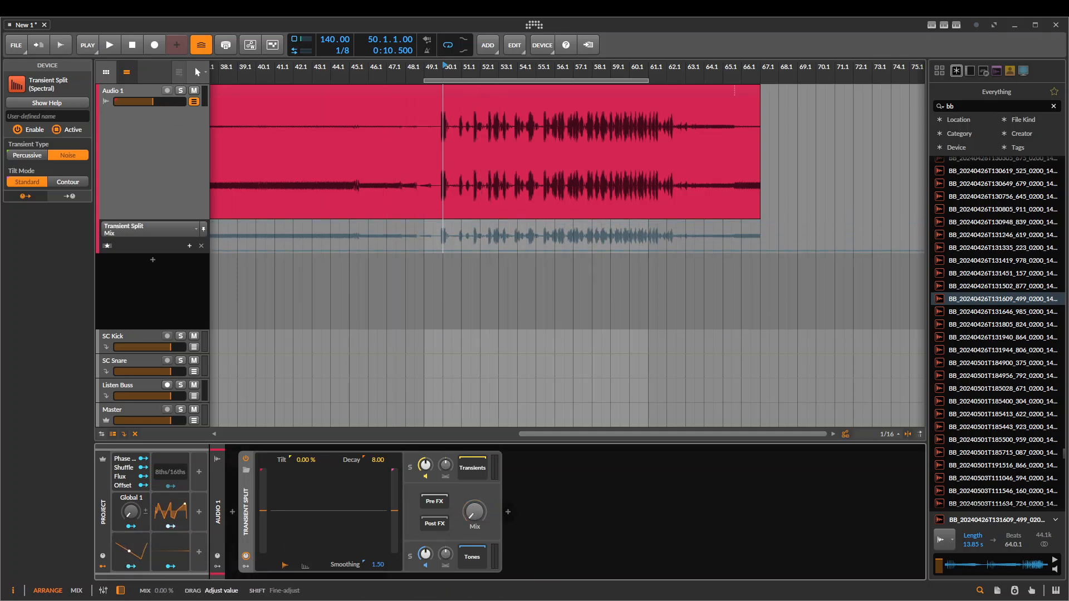
{"action": "left_click_drag", "start_coordinate": [478, 512], "coordinate": [478, 528]}
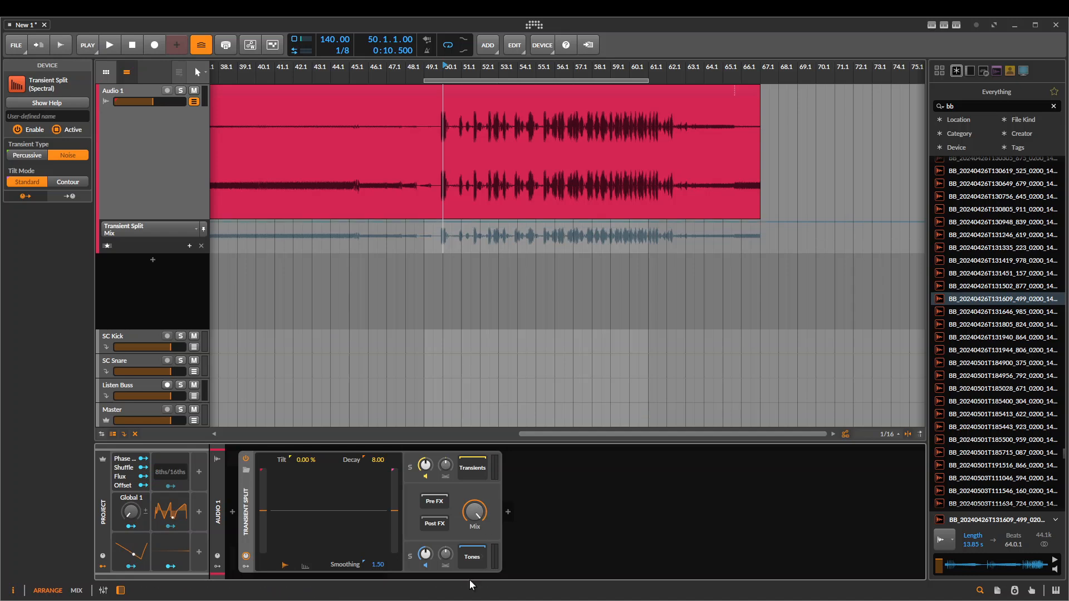
Set the Transient Type to Percussive, solo the Transients output and play the clip from bar 50
{"action": "left_click", "coordinate": [22, 157]}
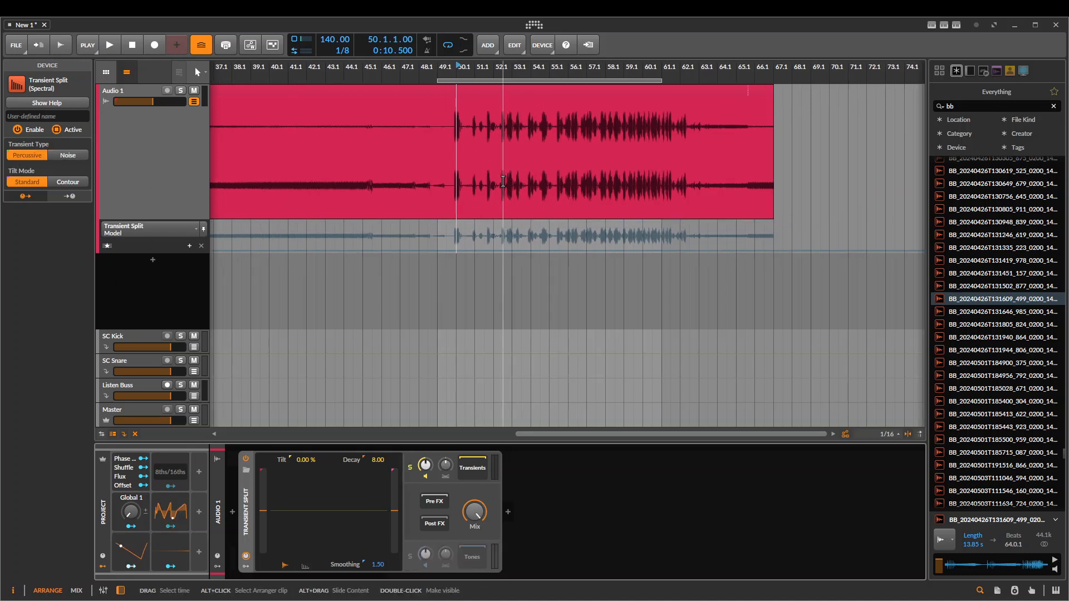
{"action": "key", "text": "space"}
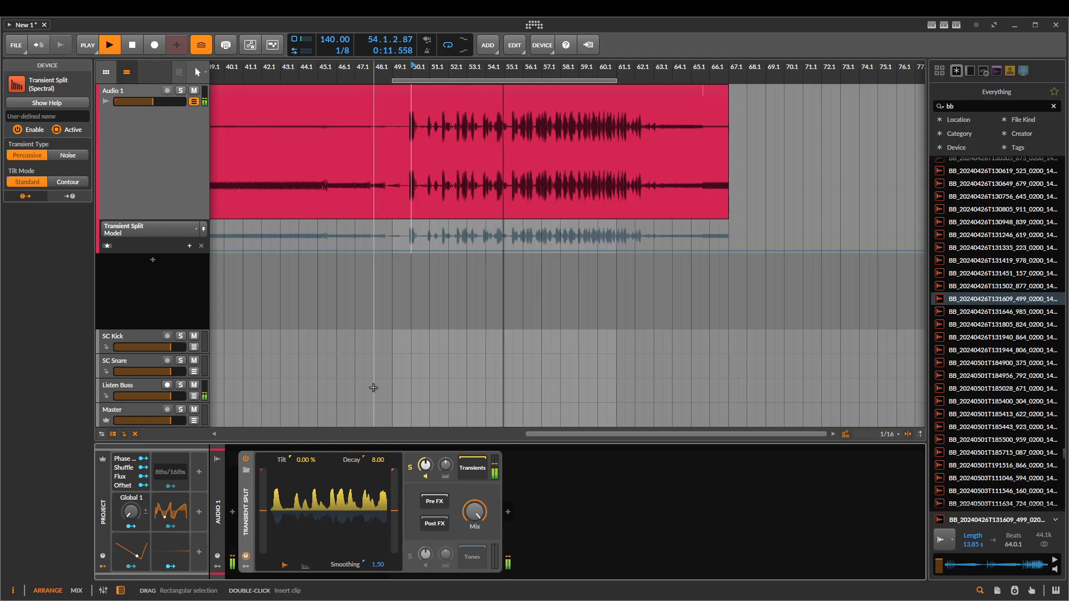
{"action": "key", "text": "space"}
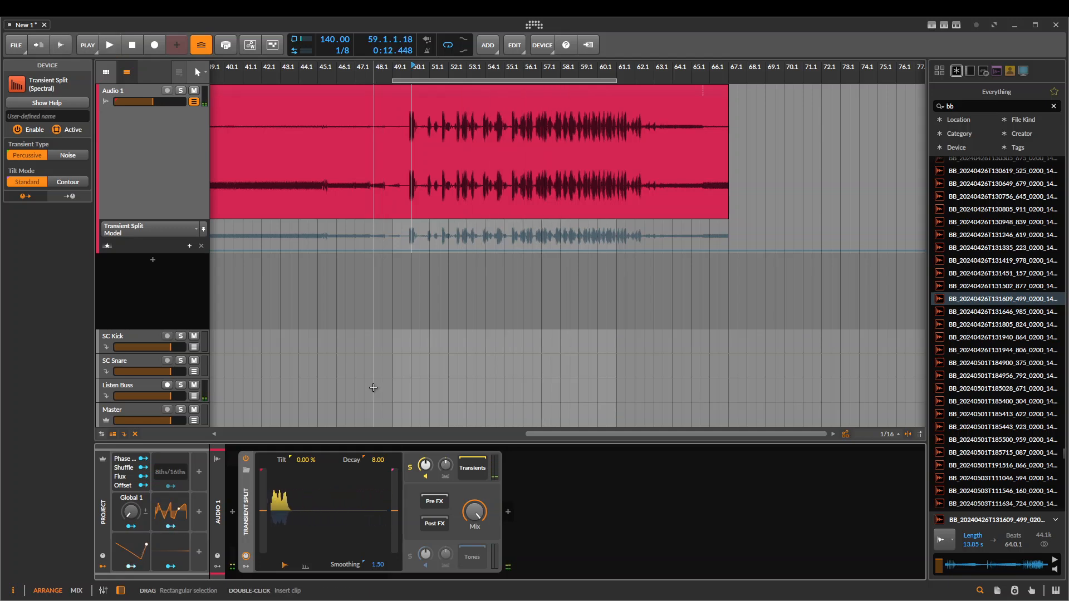
Set the Transient Split's Transient Type to Noise and play the soloed Transients for comparison
{"action": "left_click", "coordinate": [61, 158]}
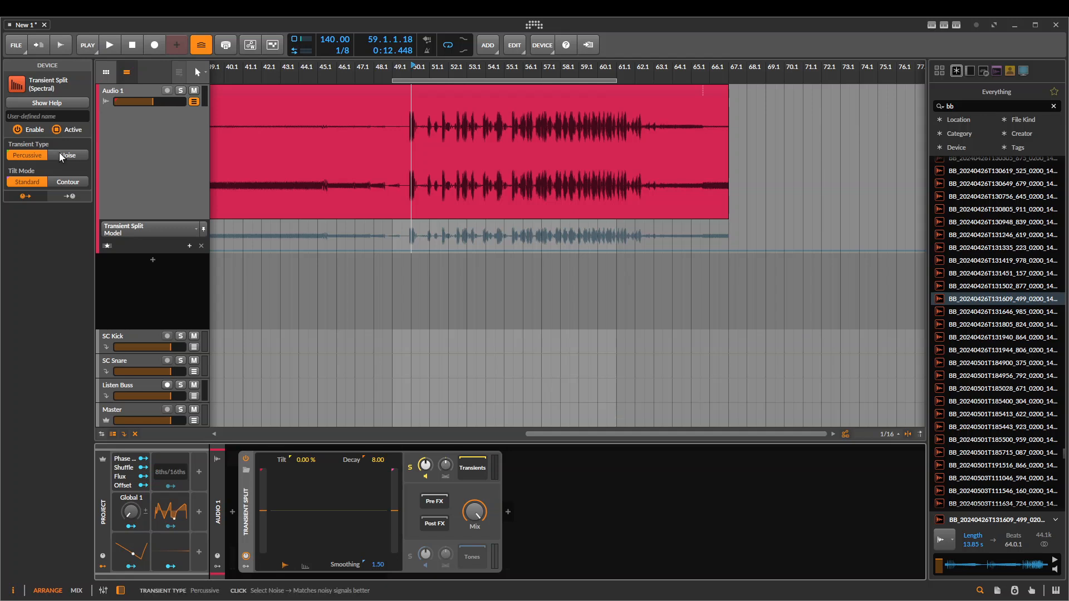
{"action": "key", "text": "space"}
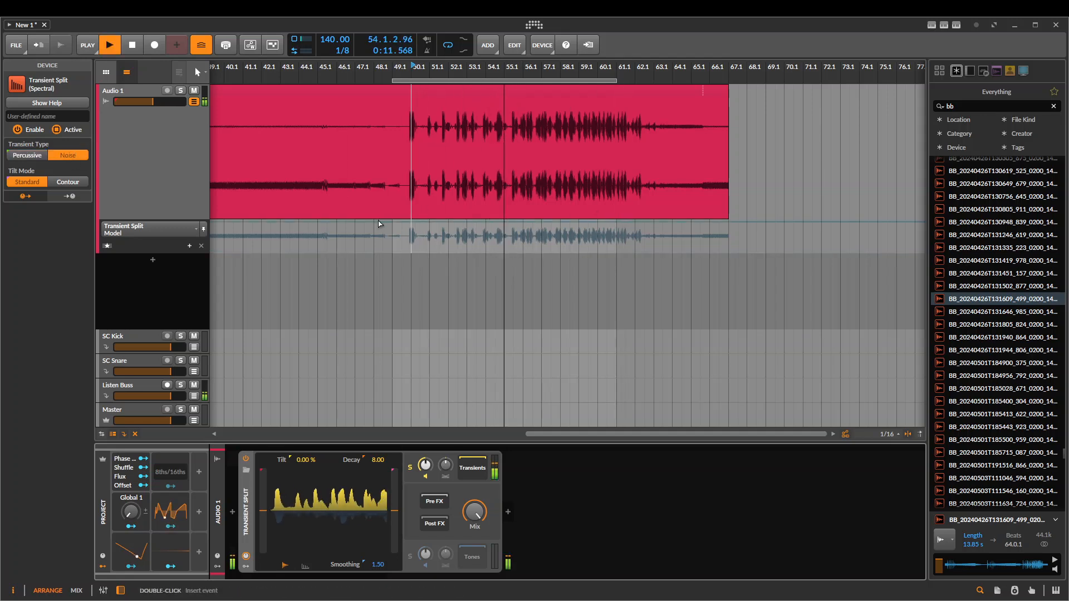
{"action": "key", "text": "space"}
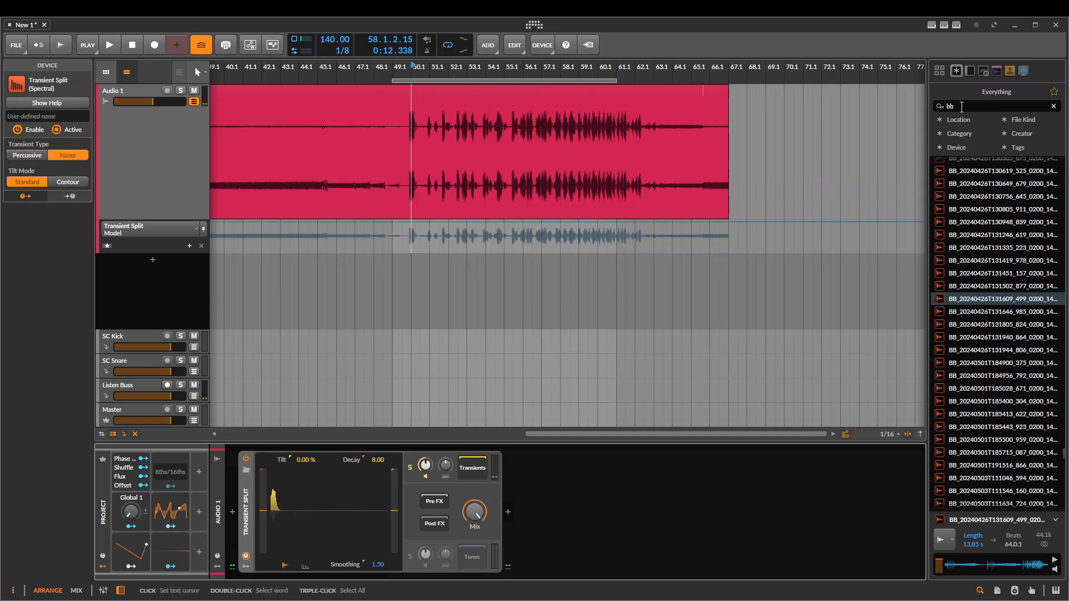
Search the browser for "drum break" and place the Dispatch Break sample on the Audio 1 track at bar 48
{"action": "double_click", "coordinate": [962, 107]}
{"action": "type", "text": "drum break"}
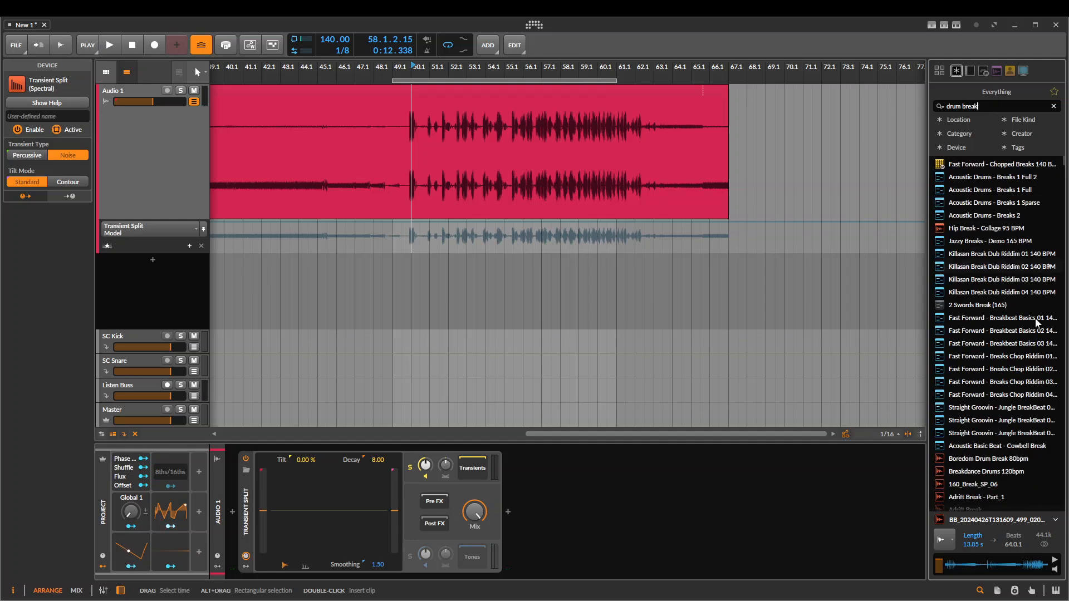
{"action": "scroll", "coordinate": [1034, 319], "scroll_direction": "down", "scroll_amount": 15}
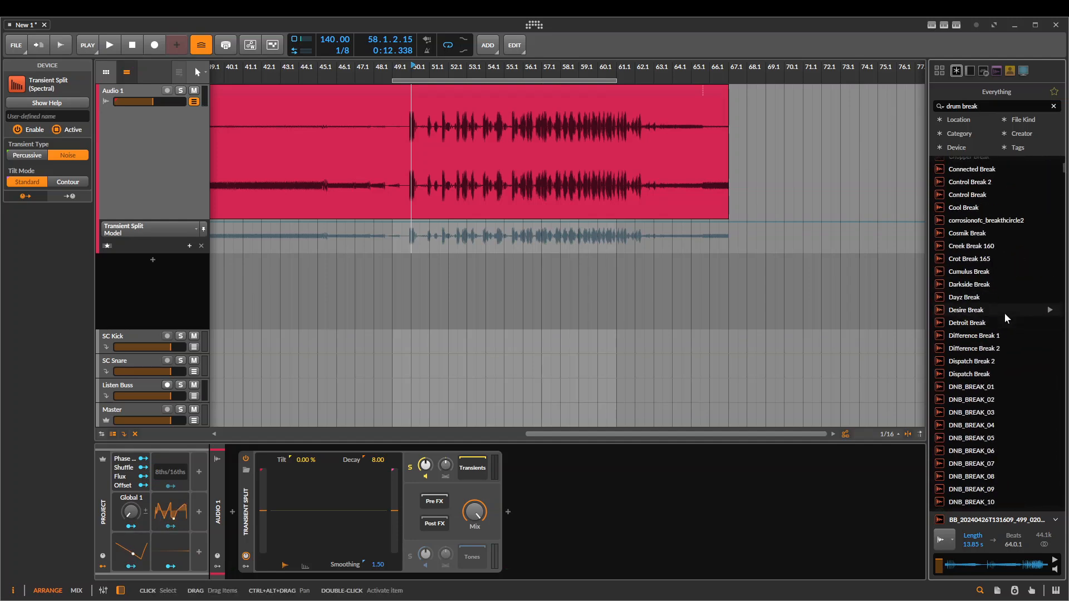
{"action": "left_click", "coordinate": [1001, 313]}
{"action": "left_click", "coordinate": [993, 371]}
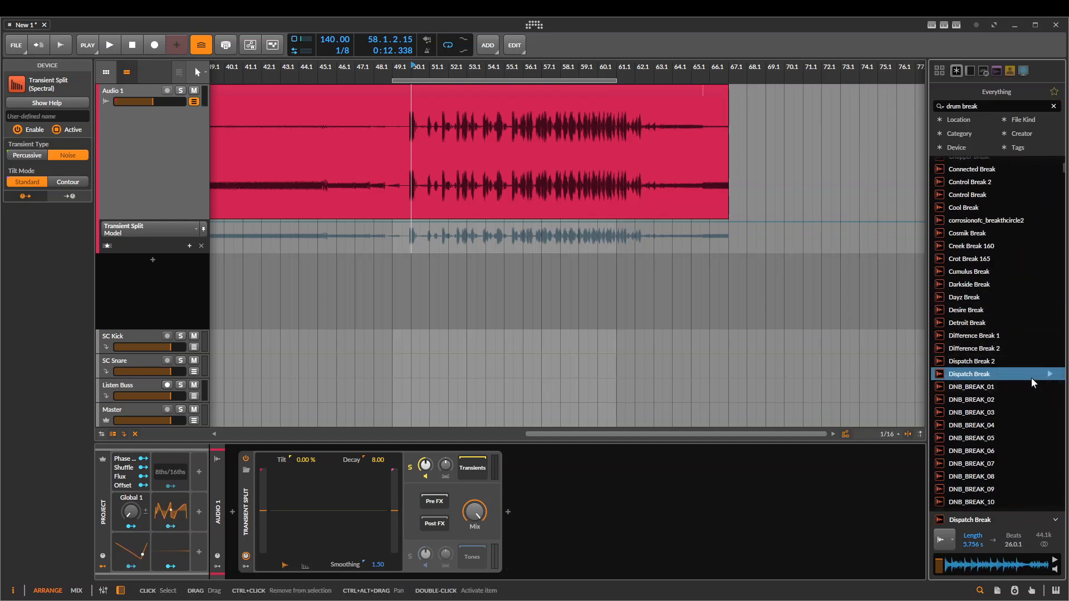
{"action": "left_click_drag", "start_coordinate": [1031, 379], "coordinate": [387, 174]}
{"action": "left_click", "coordinate": [471, 89]}
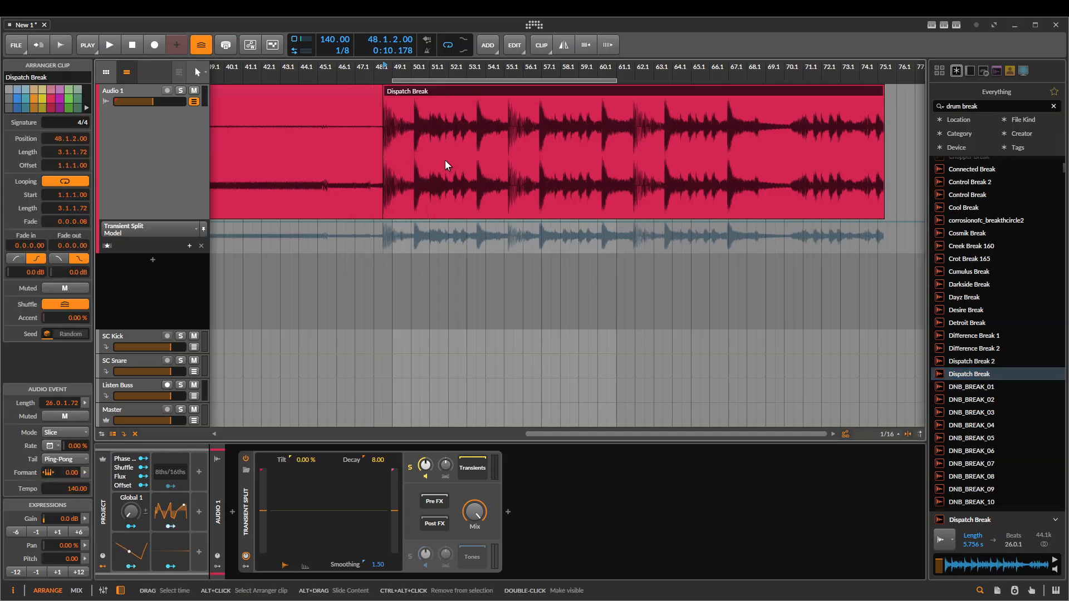
Play the Dispatch Break with the Transients soloed, comparing the Percussive and Noise transient types
{"action": "key", "text": "space"}
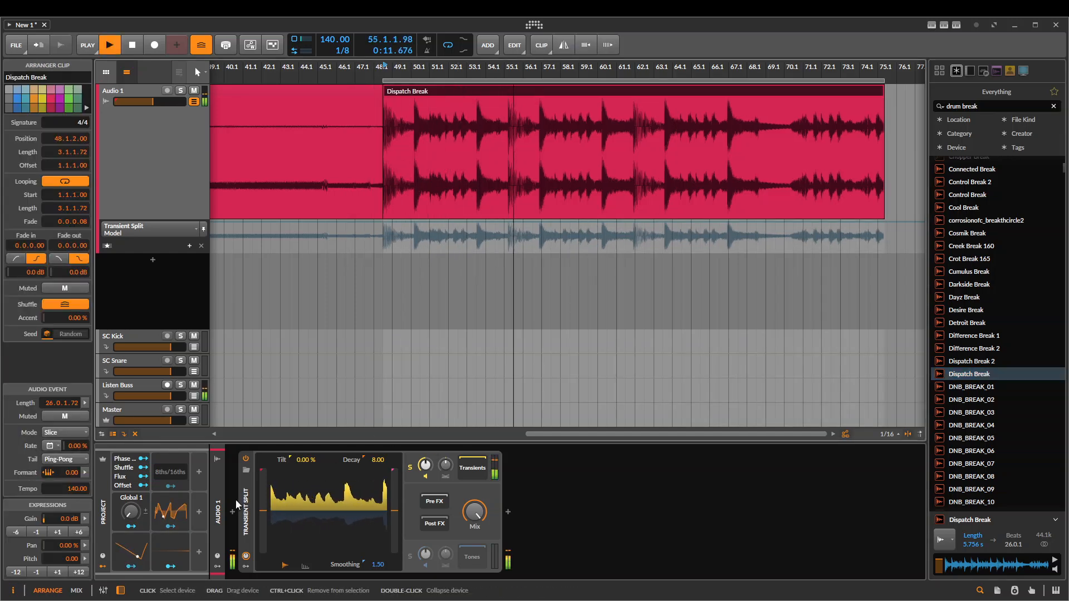
{"action": "left_click", "coordinate": [247, 496]}
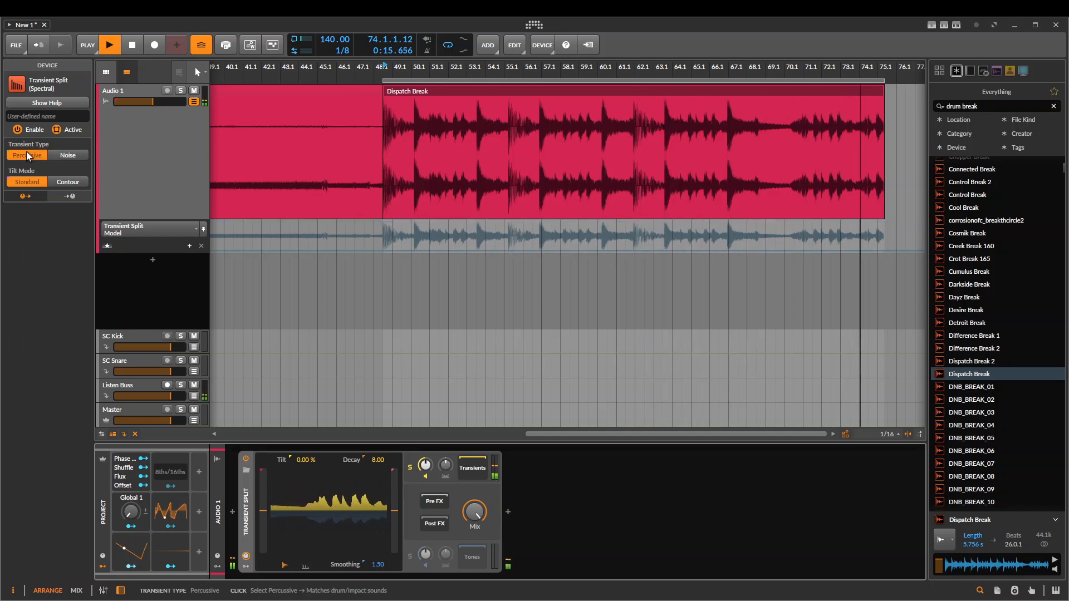
{"action": "key", "text": "space"}
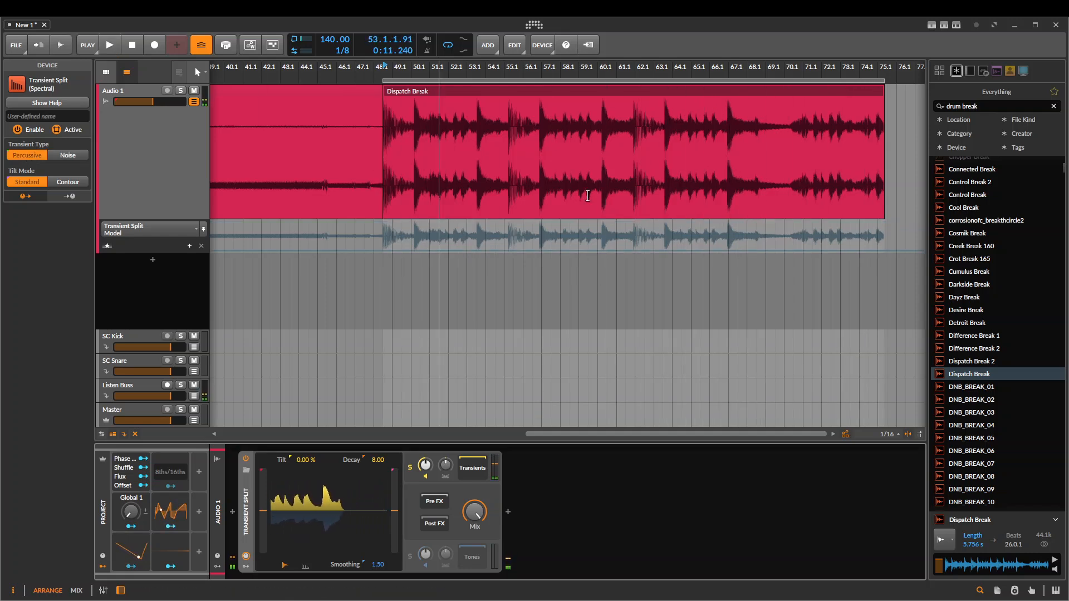
{"action": "key", "text": "space"}
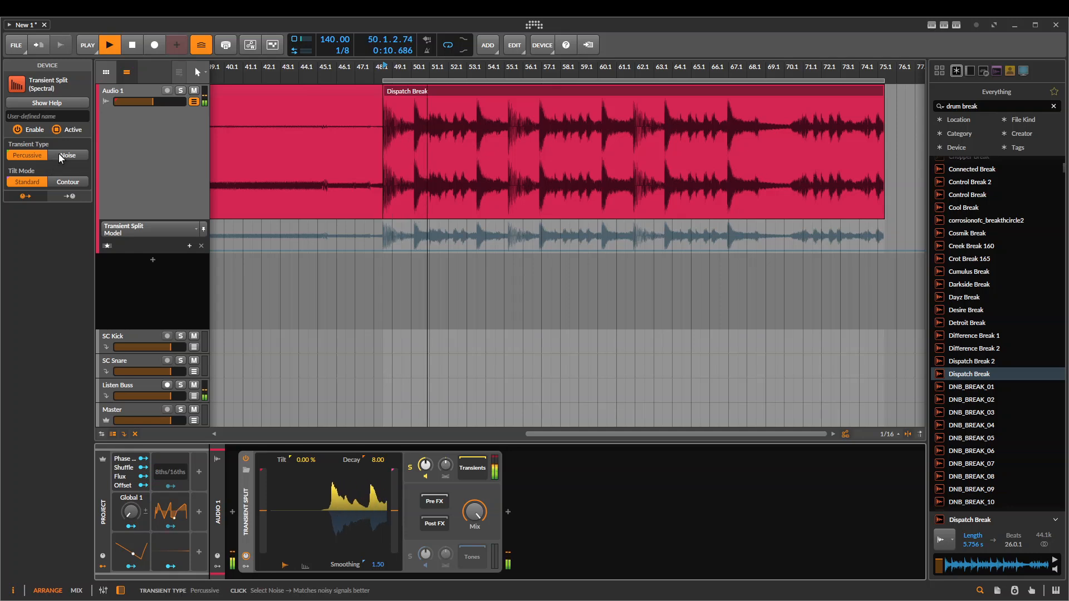
{"action": "left_click", "coordinate": [58, 155]}
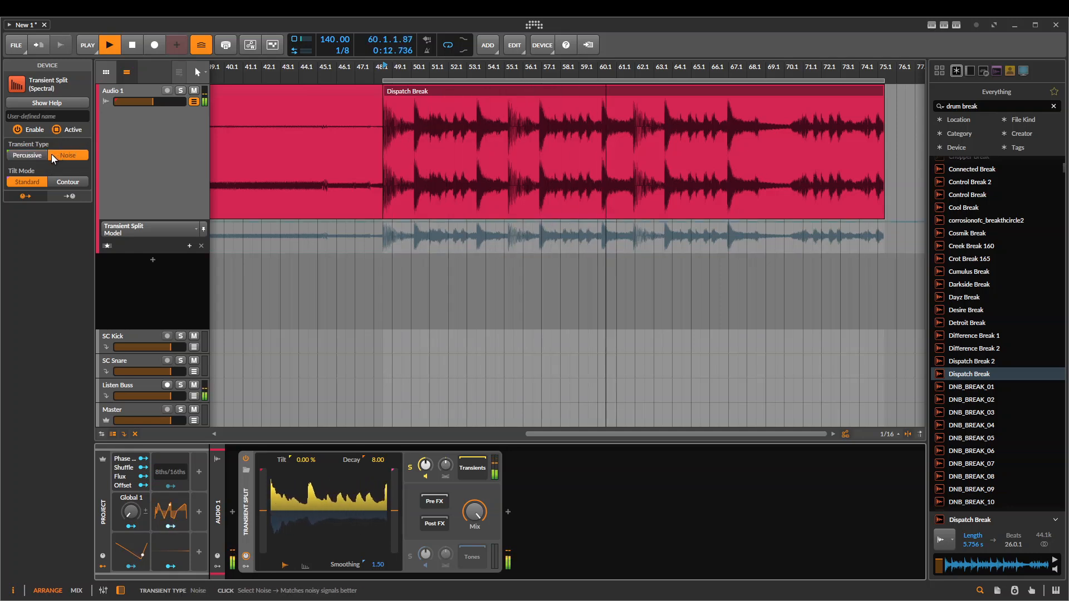
{"action": "key", "text": "space"}
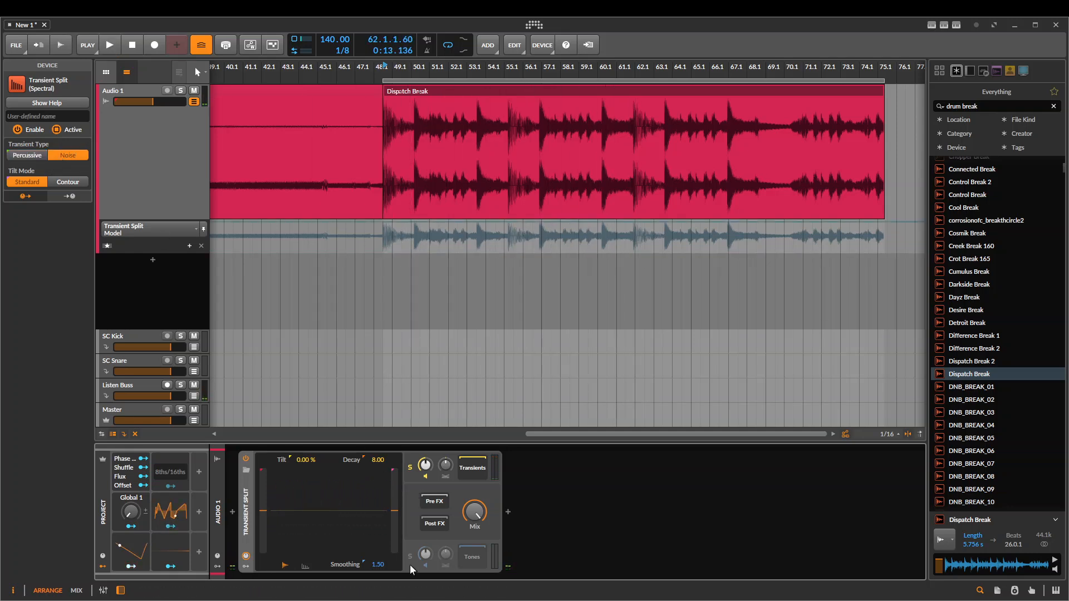
Solo the Tones output and play the break, comparing the Percussive and Noise transient types
{"action": "left_click", "coordinate": [409, 554]}
{"action": "key", "text": "space"}
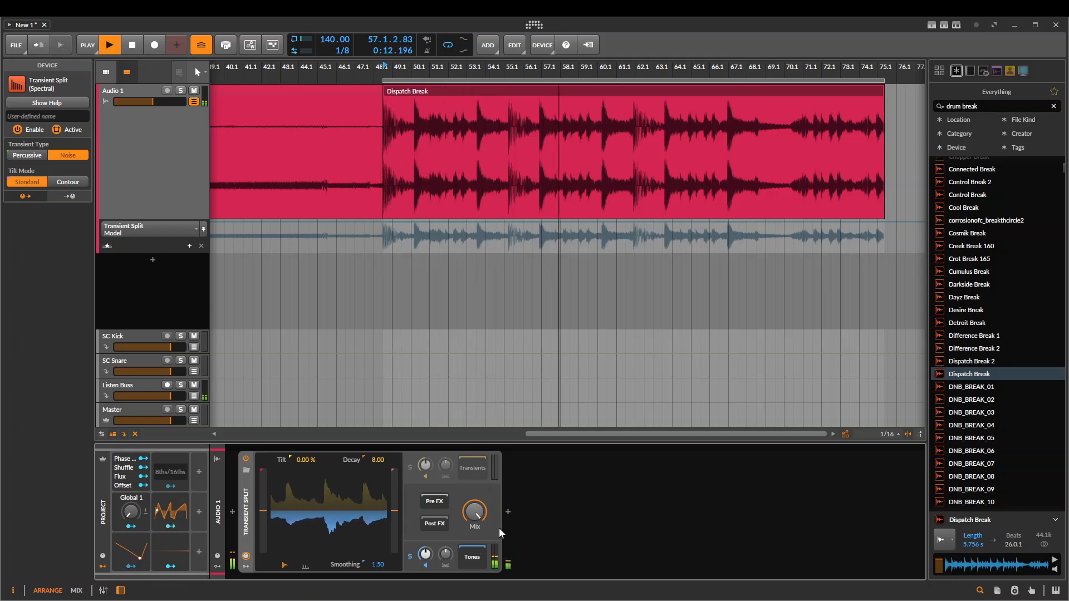
{"action": "left_click", "coordinate": [46, 156]}
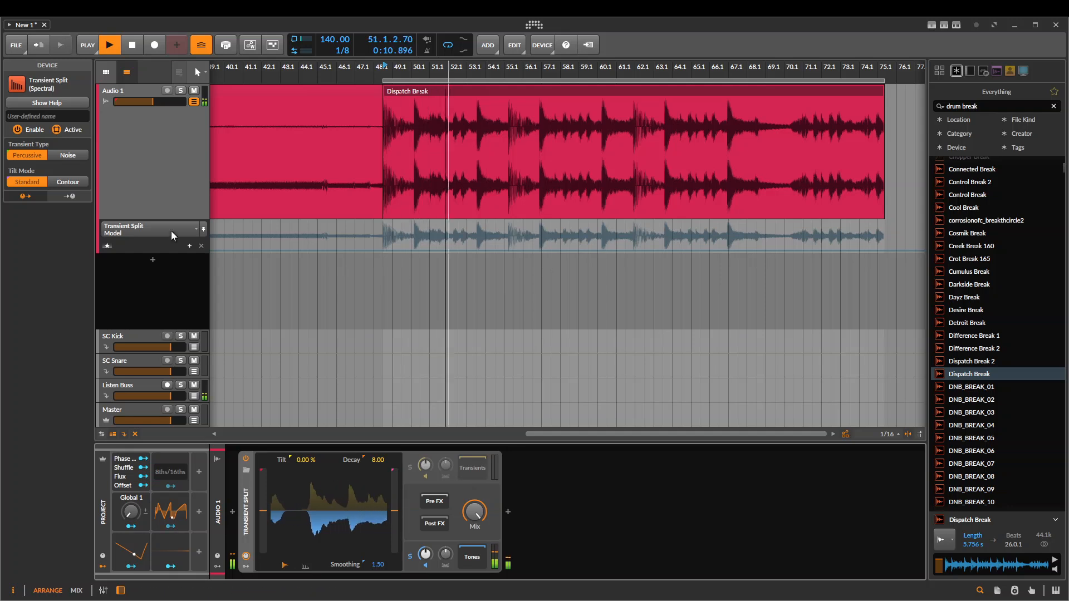
{"action": "left_click", "coordinate": [62, 153]}
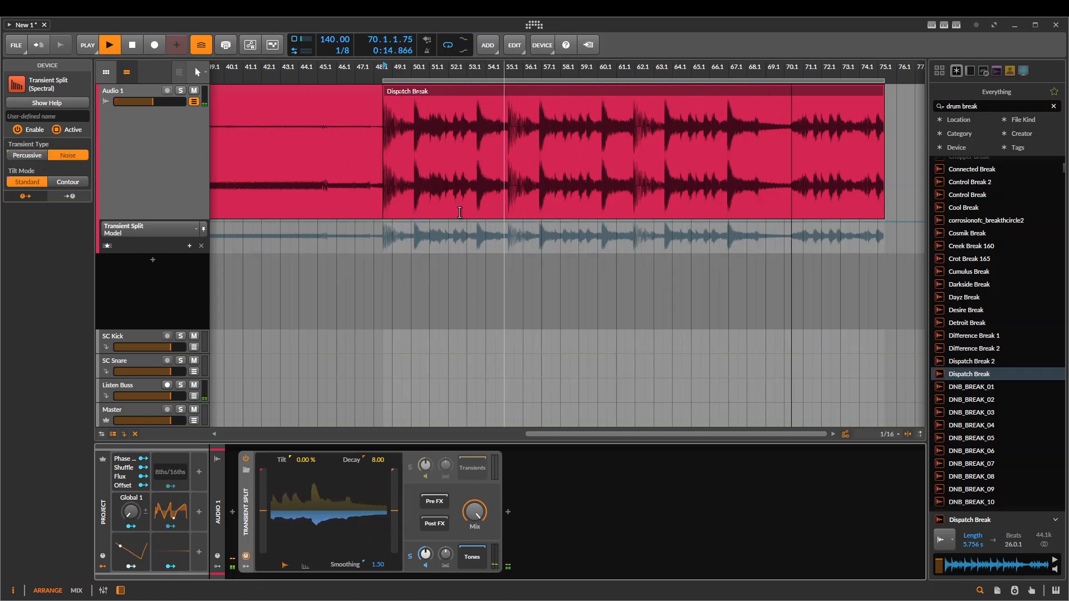
{"action": "key", "text": "space"}
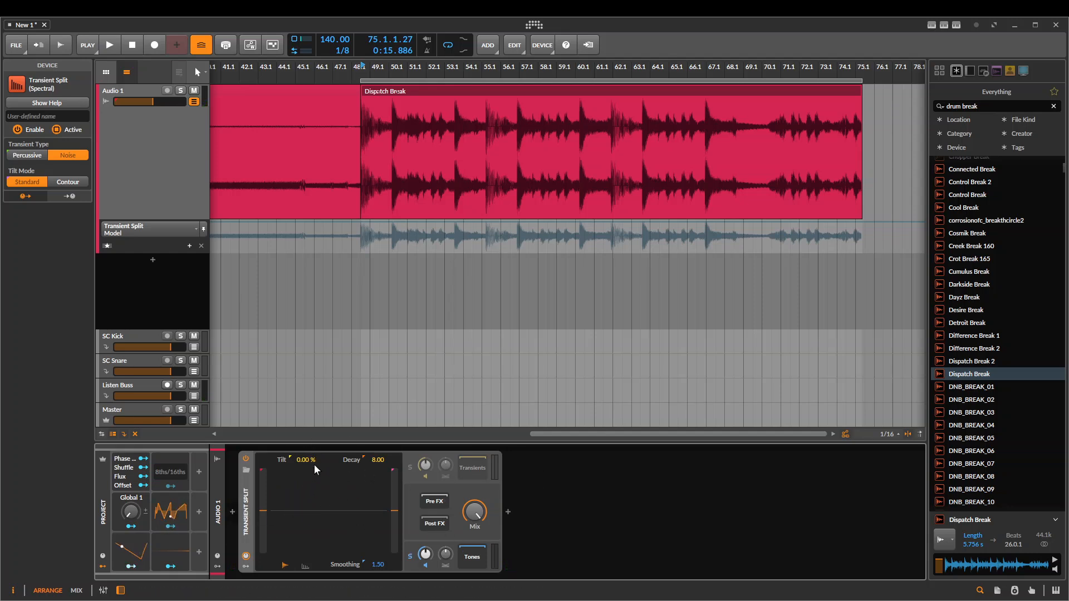
Set the Transient Split's Tilt to -49.0%, Decay to 21.95 and Smoothing to 2.77, and switch its display to Sonogram
{"action": "left_click_drag", "start_coordinate": [310, 461], "coordinate": [376, 429]}
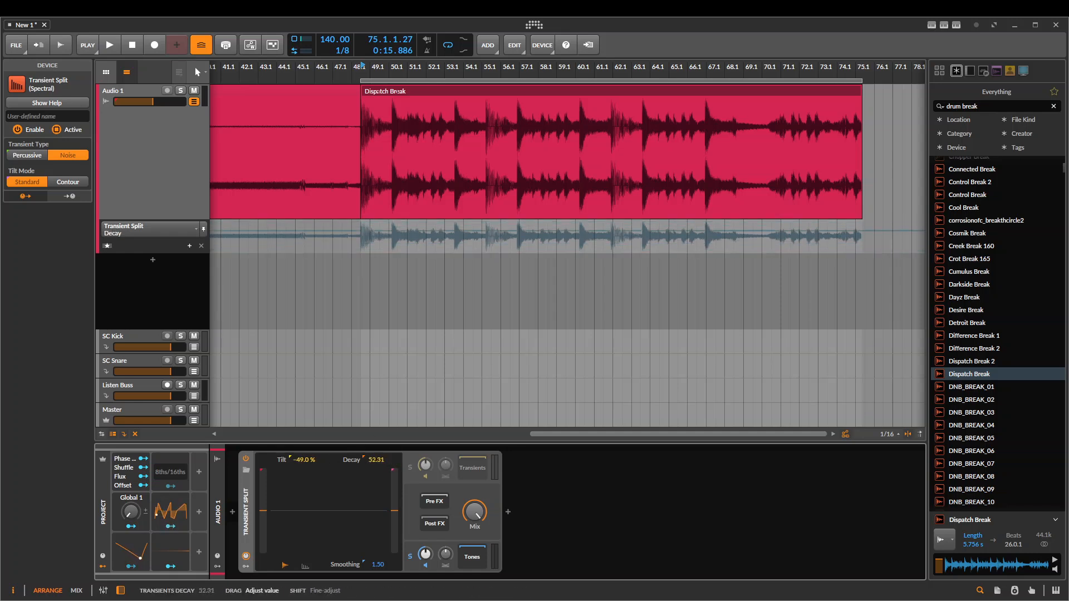
{"action": "left_click_drag", "start_coordinate": [386, 559], "coordinate": [311, 552]}
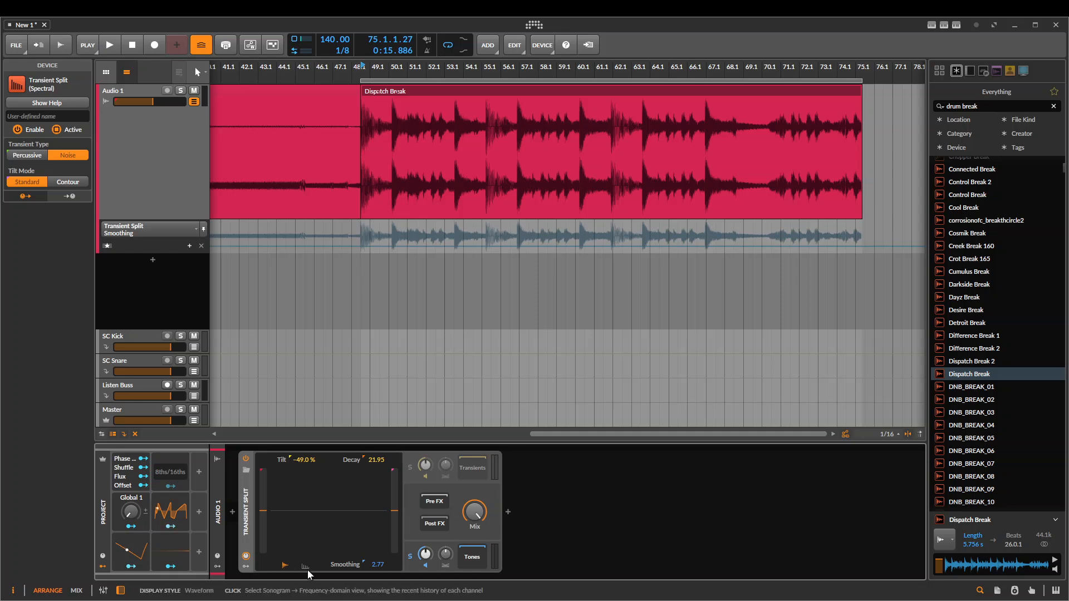
{"action": "left_click", "coordinate": [305, 567]}
Play the break with Tilt at -7.00%, try a raised Bias with Tones unsoloed, then return the Bias close to centre
{"action": "key", "text": "space"}
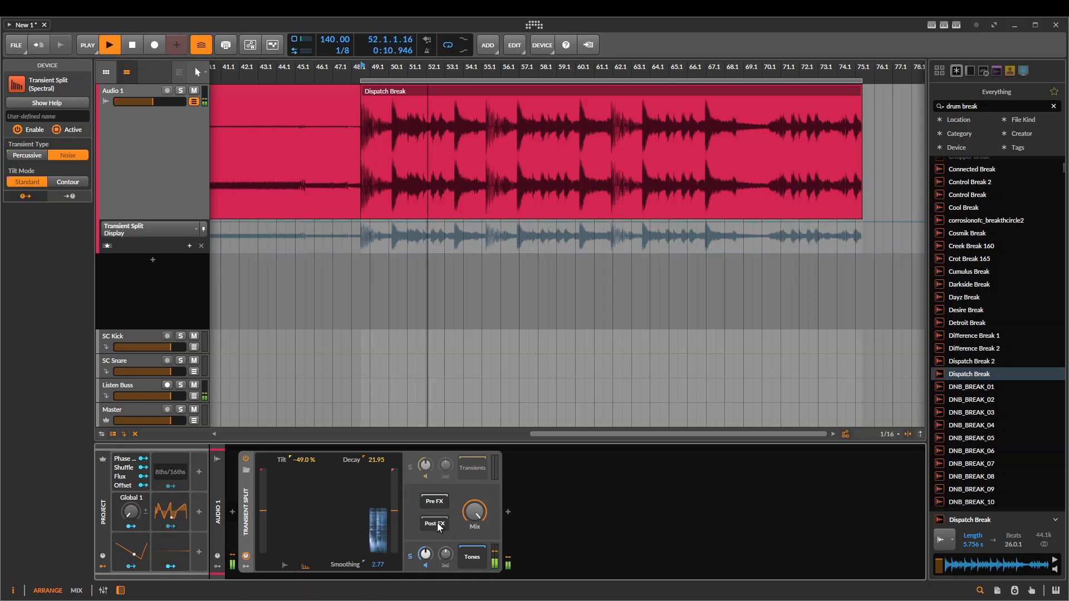
{"action": "left_click_drag", "start_coordinate": [304, 461], "coordinate": [304, 440]}
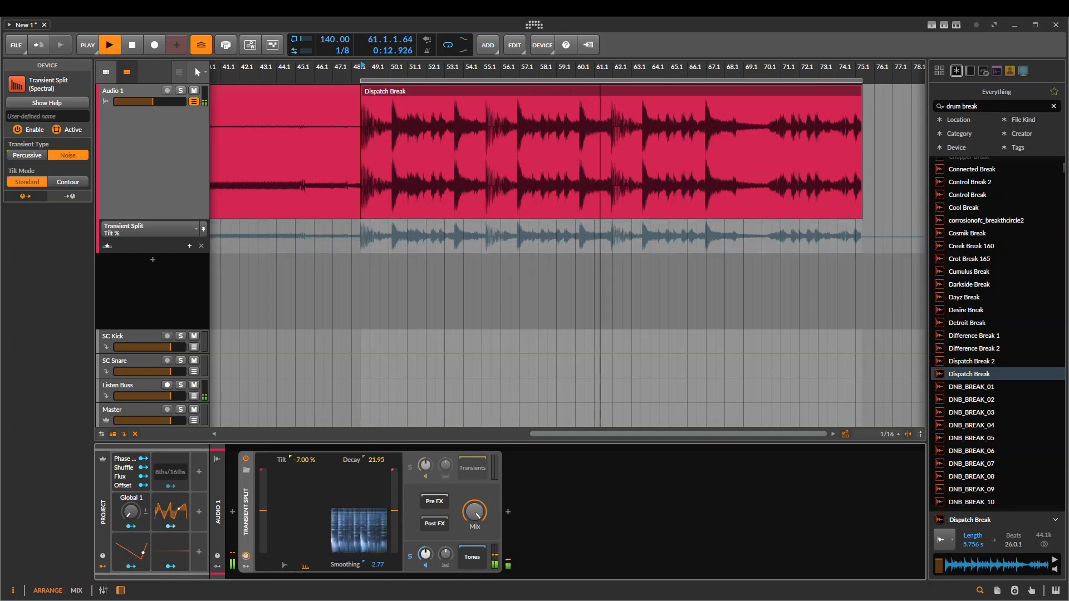
{"action": "left_click_drag", "start_coordinate": [262, 510], "coordinate": [263, 488]}
{"action": "left_click", "coordinate": [411, 556]}
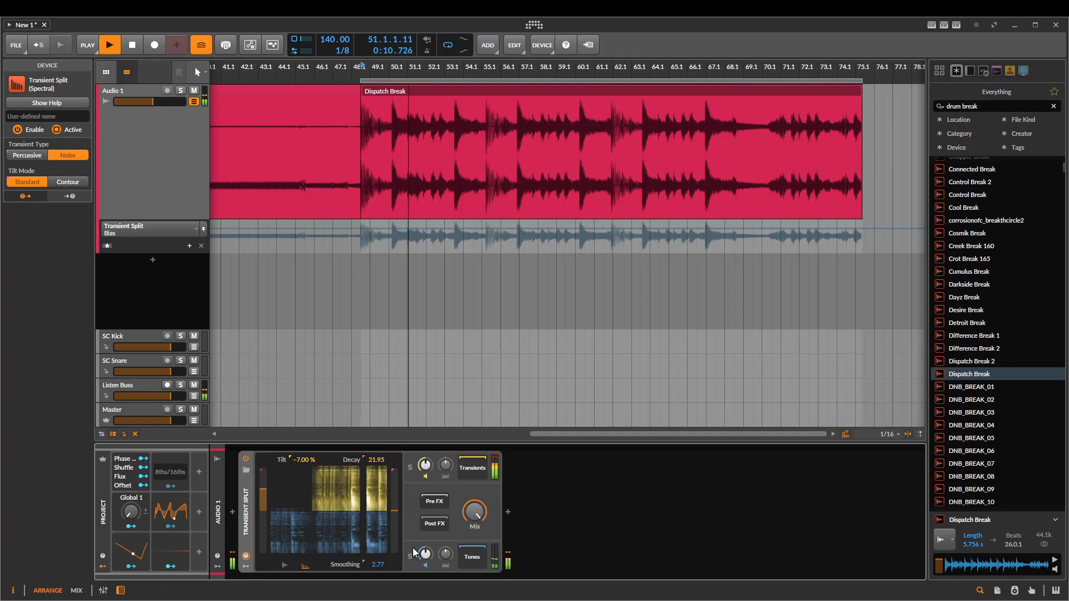
{"action": "key", "text": "space"}
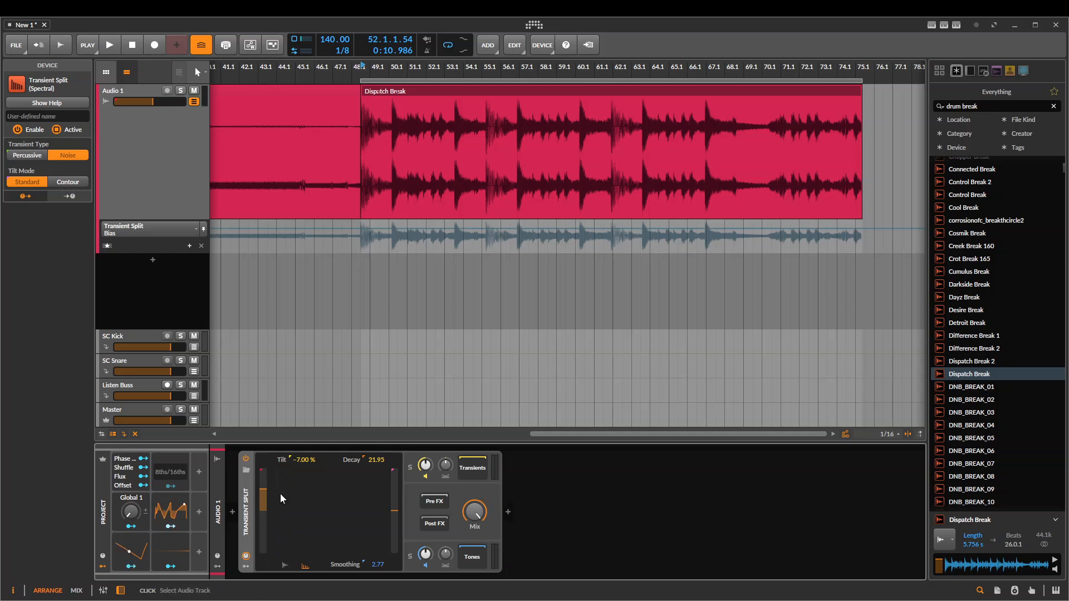
{"action": "left_click_drag", "start_coordinate": [268, 496], "coordinate": [268, 503]}
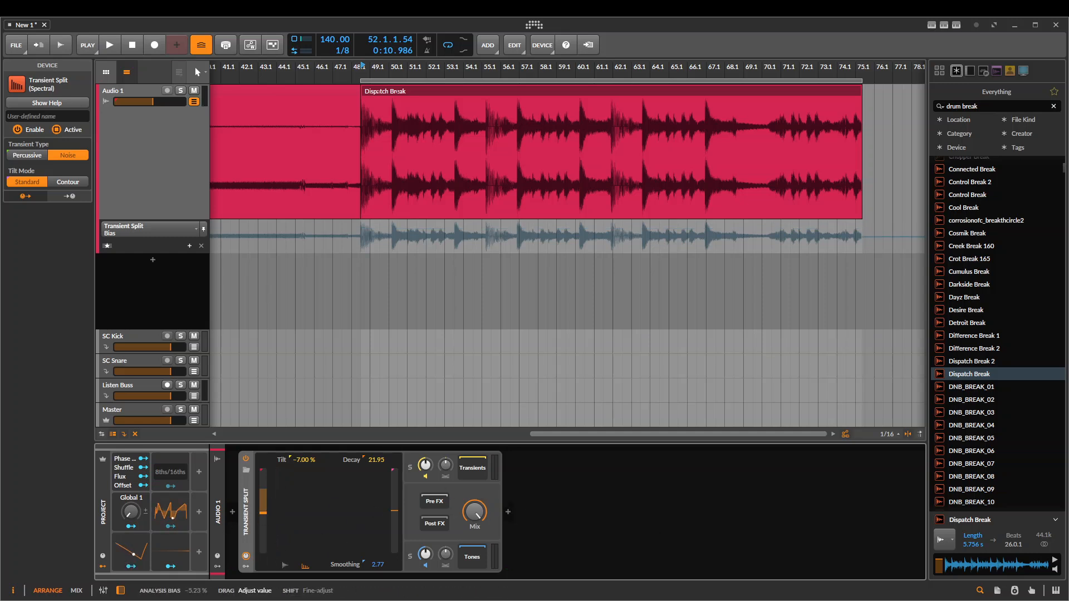
Insert a Test Tone device in front of the Transient Split on Audio 1
{"action": "left_click", "coordinate": [232, 518]}
{"action": "type", "text": "noise"}
{"action": "key", "text": "Down"}
{"action": "key", "text": "Down"}
{"action": "key", "text": "Down"}
{"action": "key", "text": "Down"}
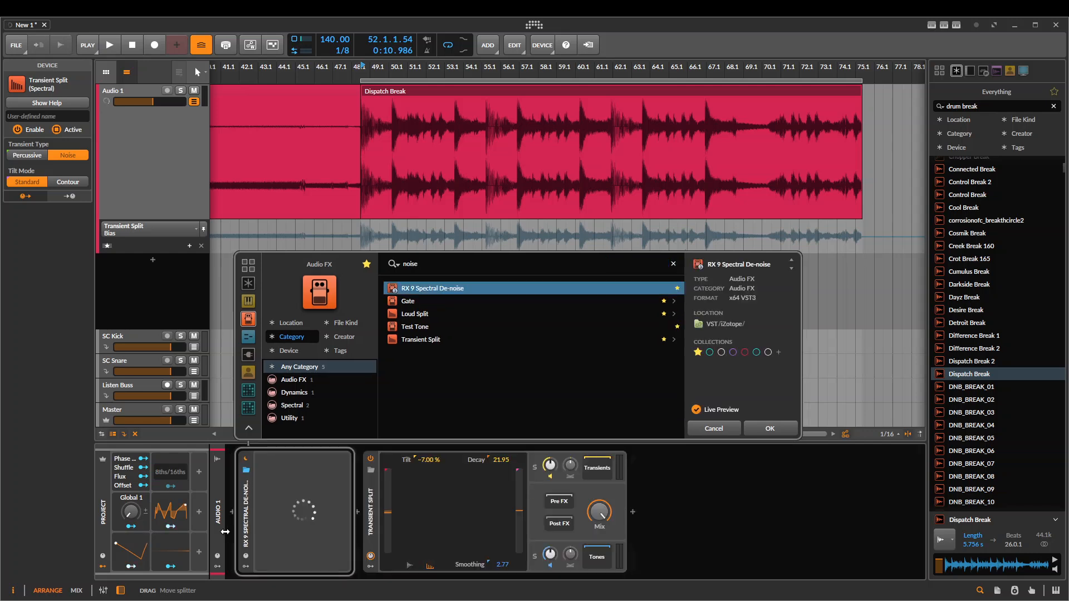
{"action": "key", "text": "Return"}
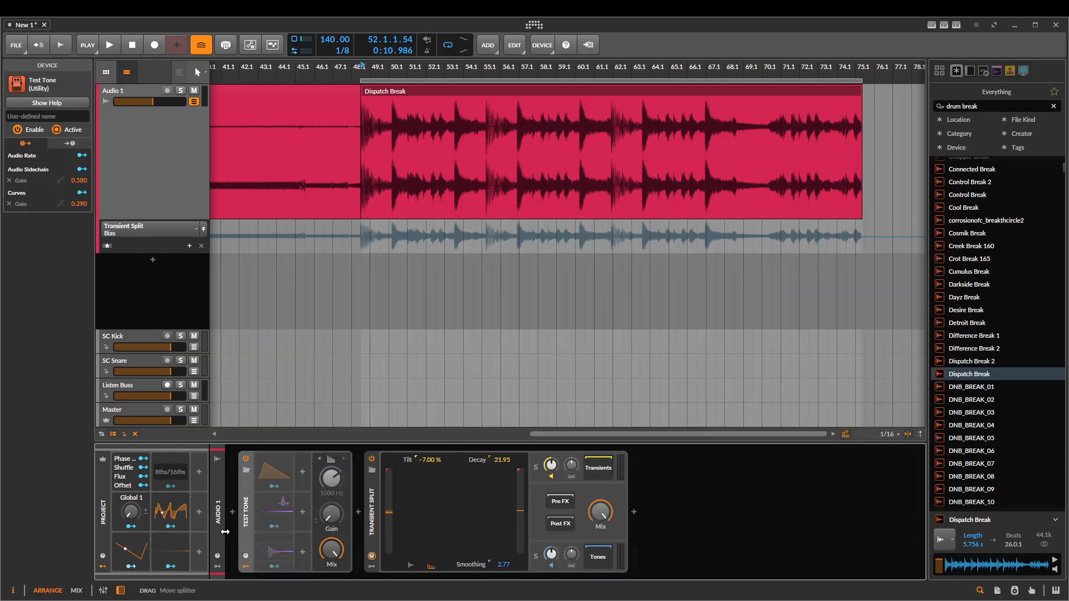
Add a Spectrum analyzer after the Transient Split and set its Device View to Wide
{"action": "left_click", "coordinate": [634, 511]}
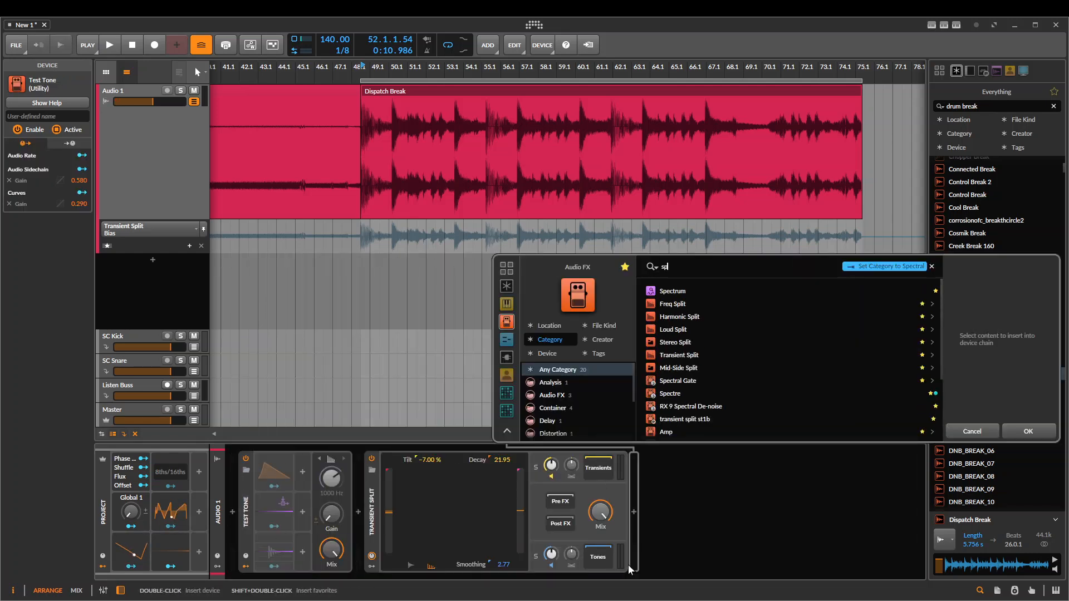
{"action": "type", "text": "spec"}
{"action": "key", "text": "Return"}
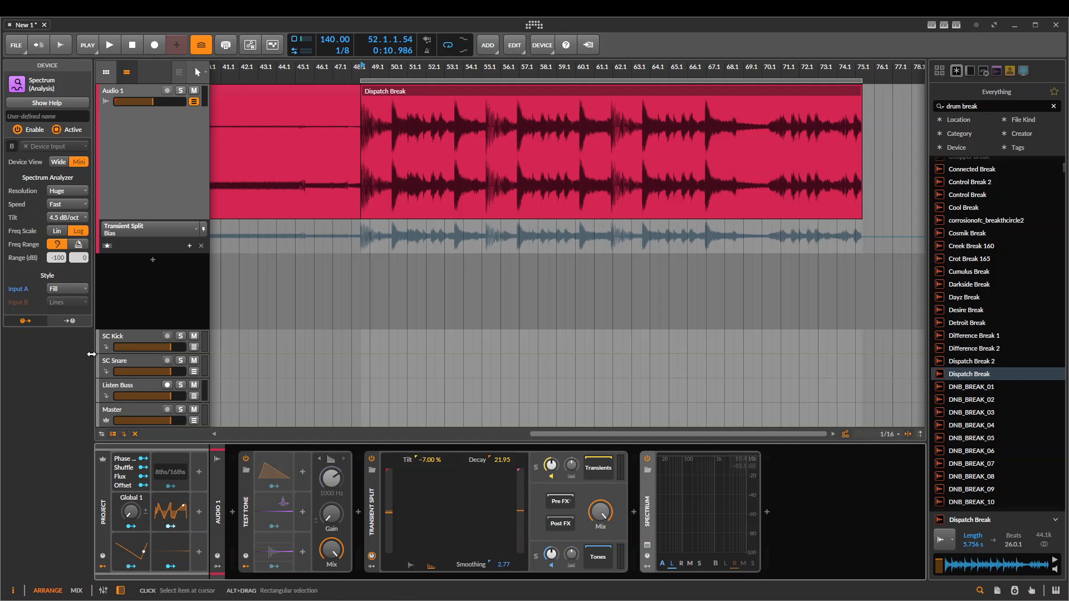
{"action": "left_click", "coordinate": [58, 162]}
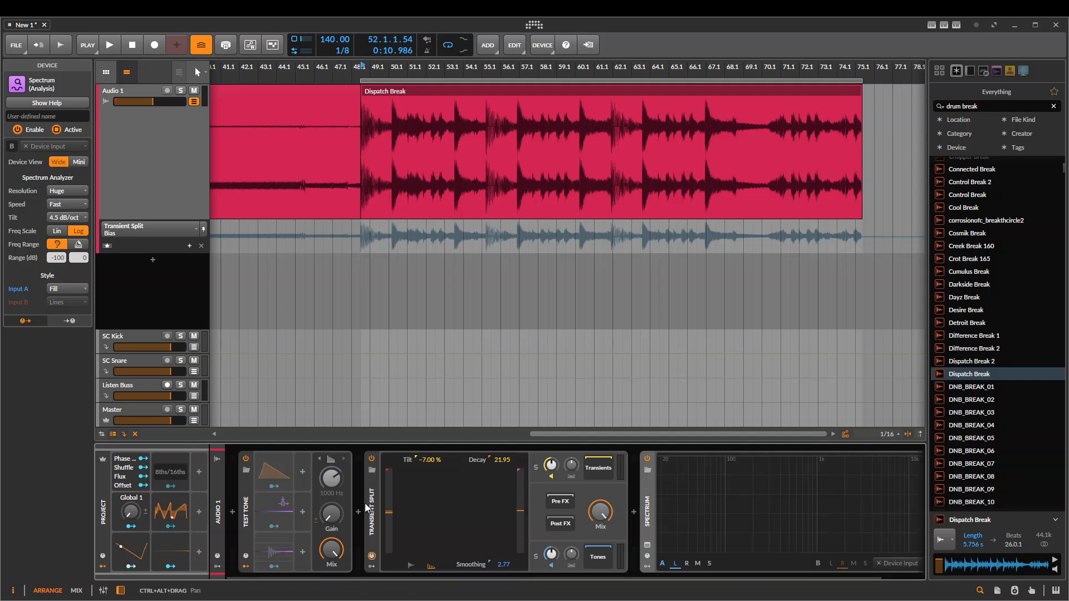
Set the Transient Split's Tilt to 94.0%, solo its Transients and turn up the Test Tone's Gain to feed the analyzer
{"action": "left_click", "coordinate": [390, 494]}
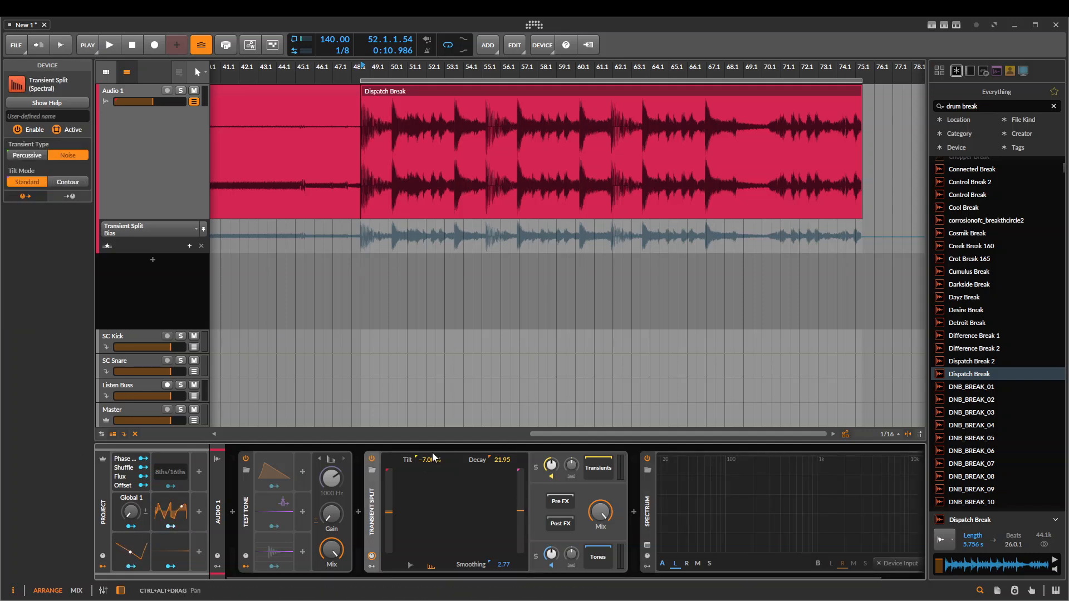
{"action": "left_click_drag", "start_coordinate": [432, 460], "coordinate": [431, 421]}
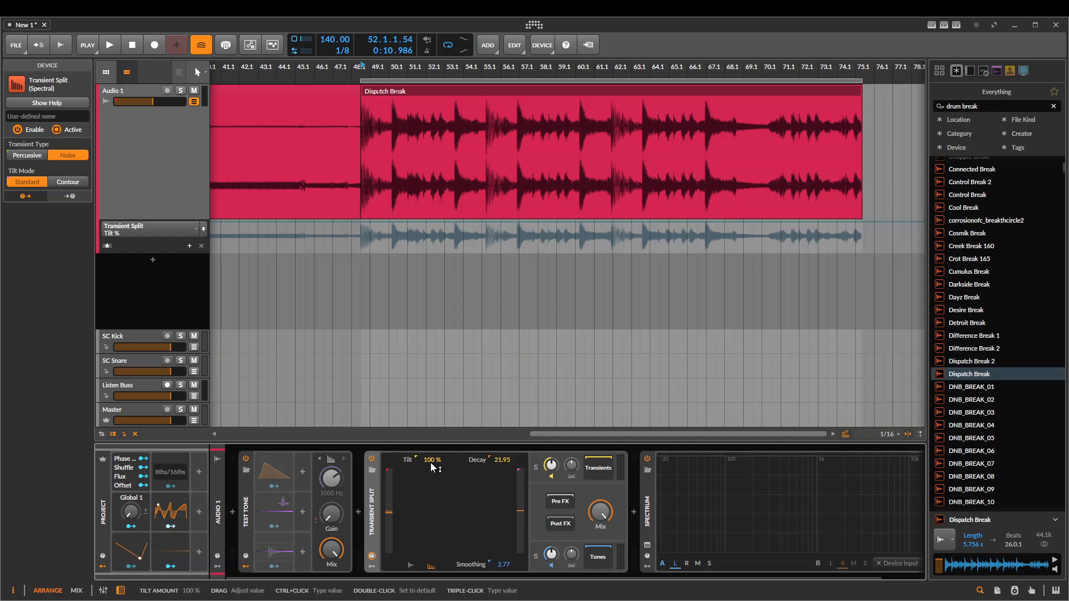
{"action": "left_click_drag", "start_coordinate": [430, 462], "coordinate": [430, 468]}
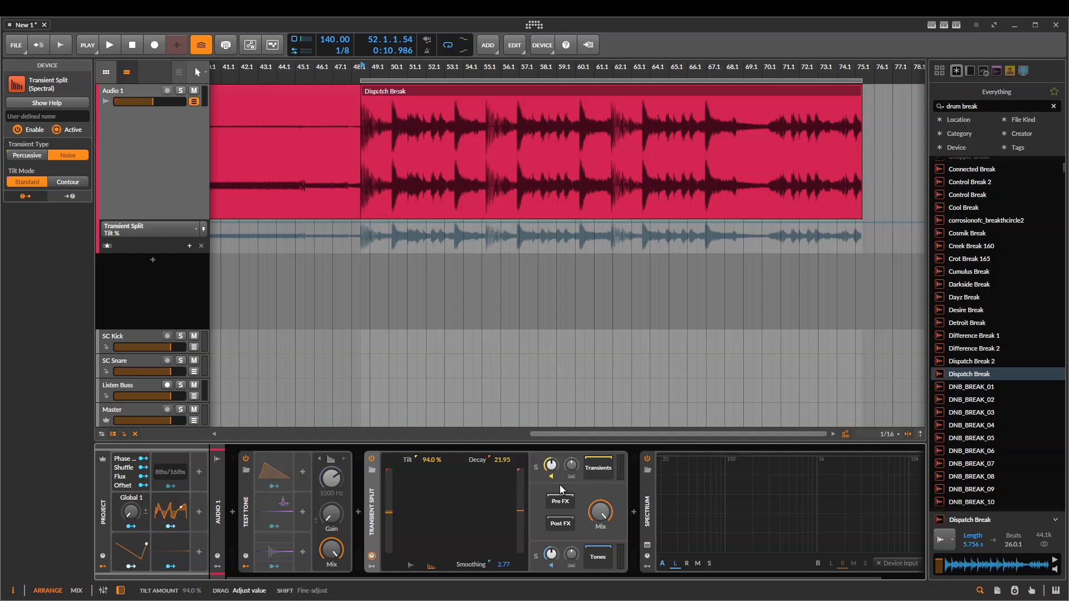
{"action": "left_click", "coordinate": [536, 467]}
{"action": "scroll", "coordinate": [629, 498], "scroll_direction": "right", "scroll_amount": 1}
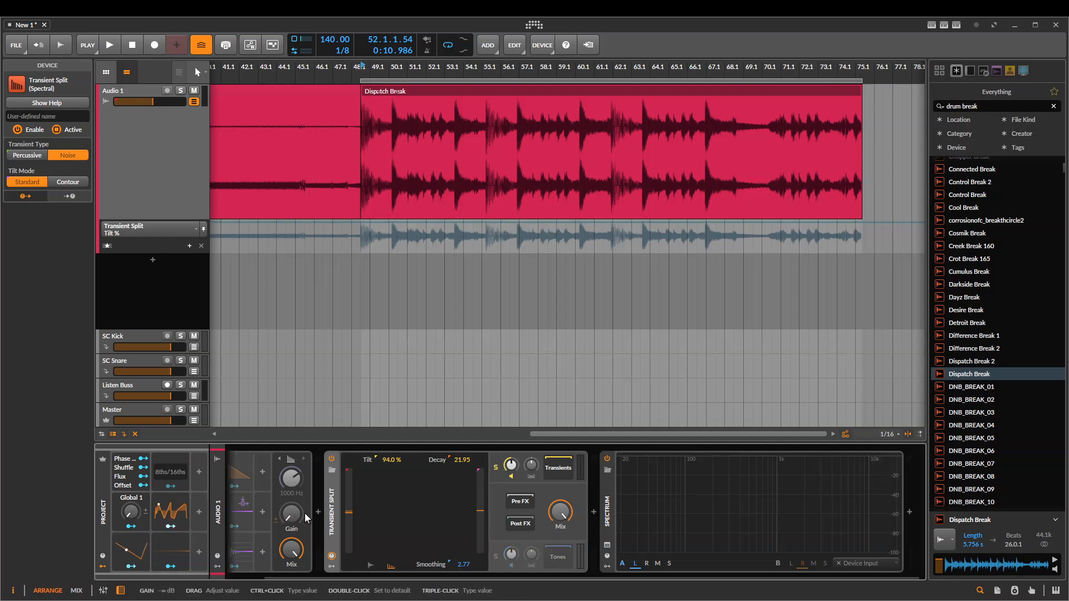
{"action": "scroll", "coordinate": [305, 513], "scroll_direction": "left", "scroll_amount": 1}
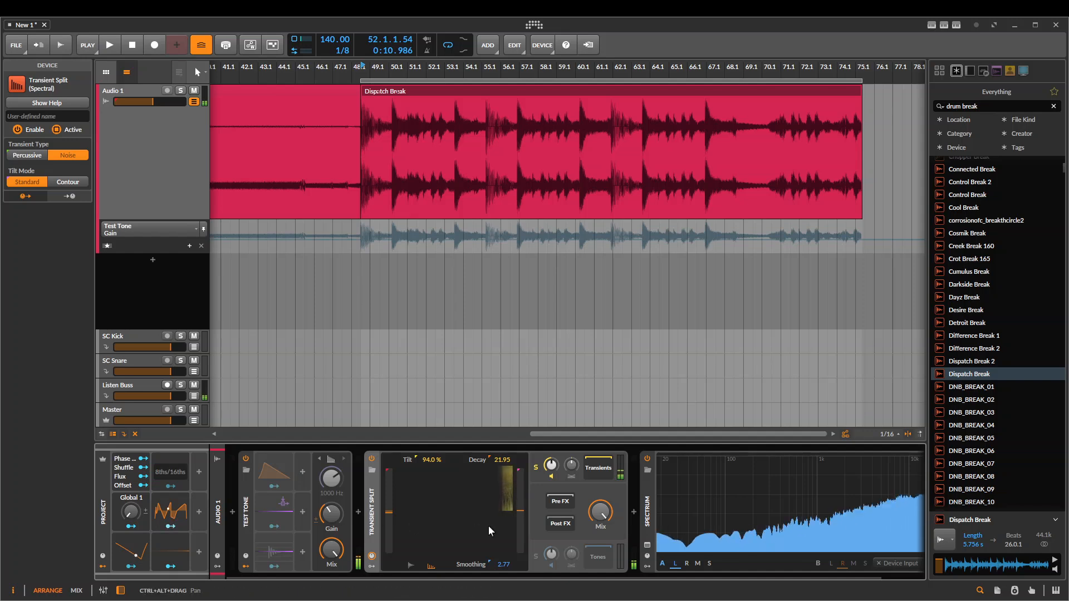
{"action": "scroll", "coordinate": [488, 526], "scroll_direction": "right", "scroll_amount": 1}
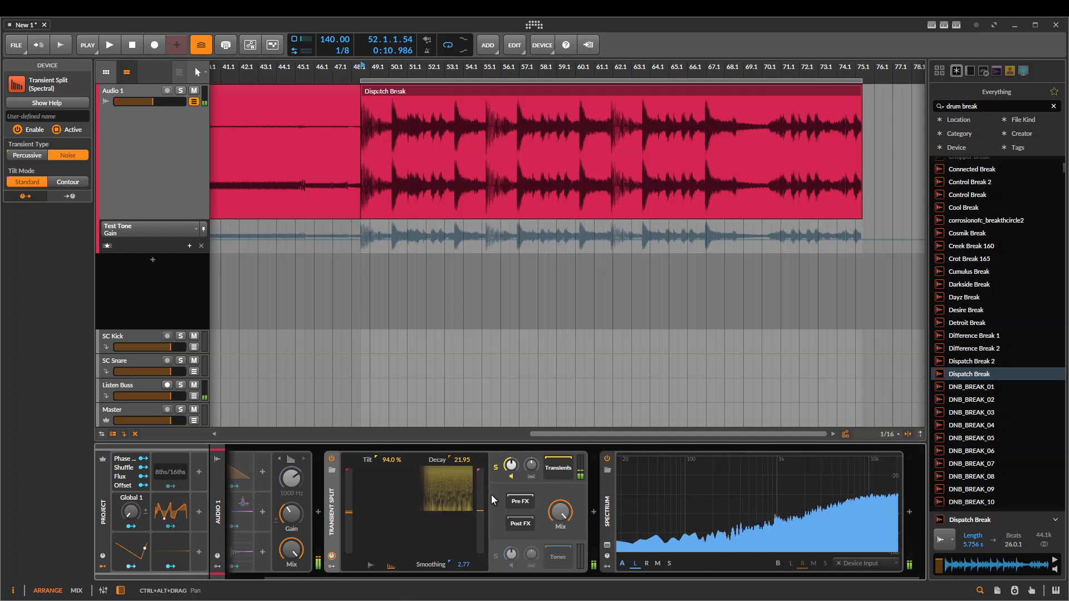
Sweep the Tilt between -100% and 100%, soloing Tones and Transients in turn to compare their spectra
{"action": "left_click_drag", "start_coordinate": [391, 460], "coordinate": [391, 556]}
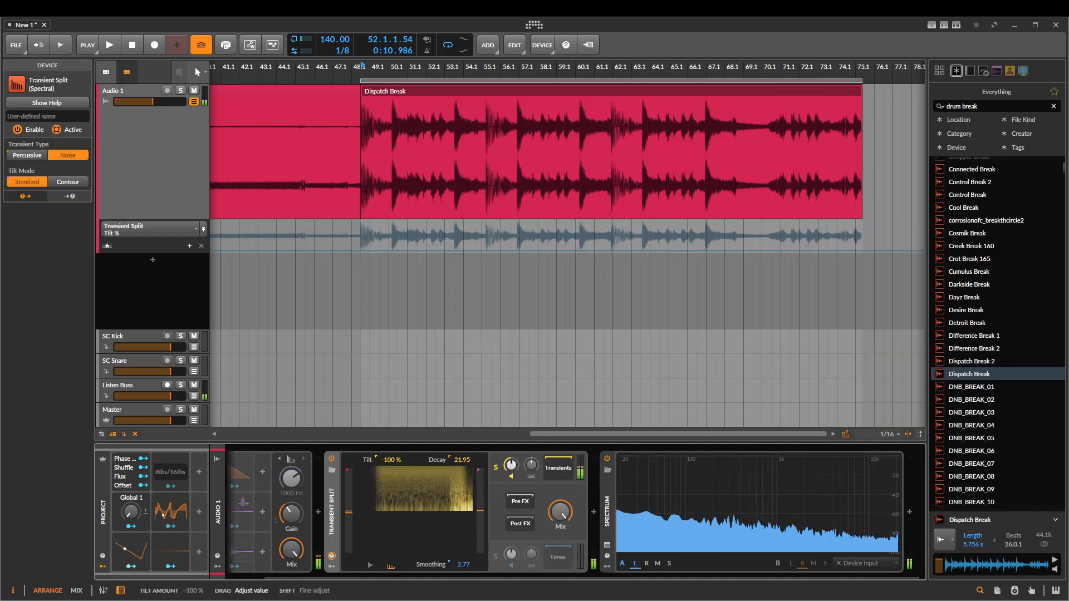
{"action": "left_click", "coordinate": [496, 554]}
{"action": "left_click_drag", "start_coordinate": [384, 467], "coordinate": [384, 462]}
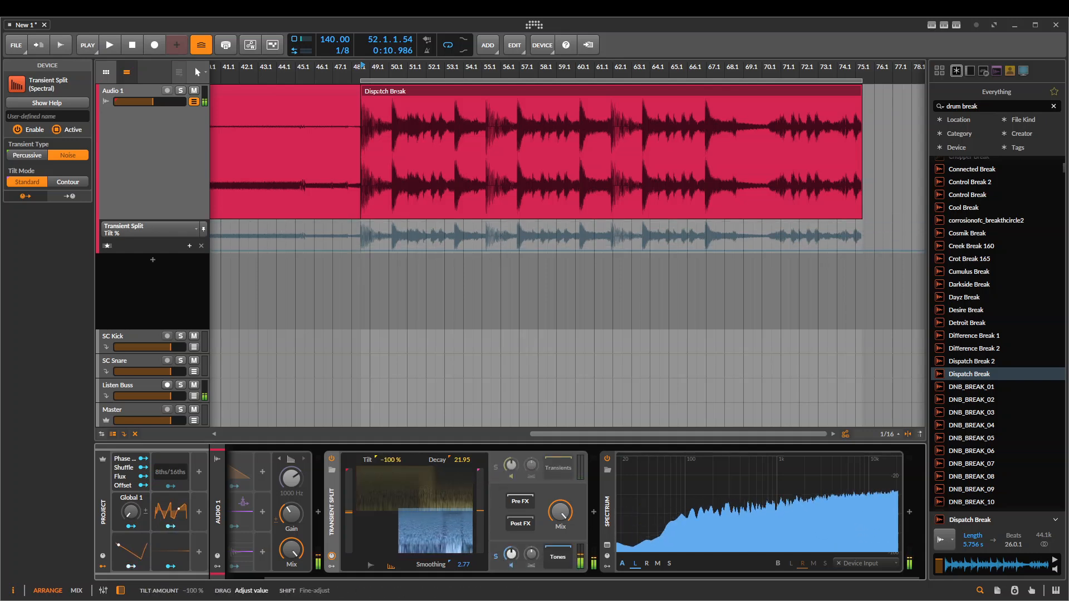
{"action": "left_click", "coordinate": [496, 468]}
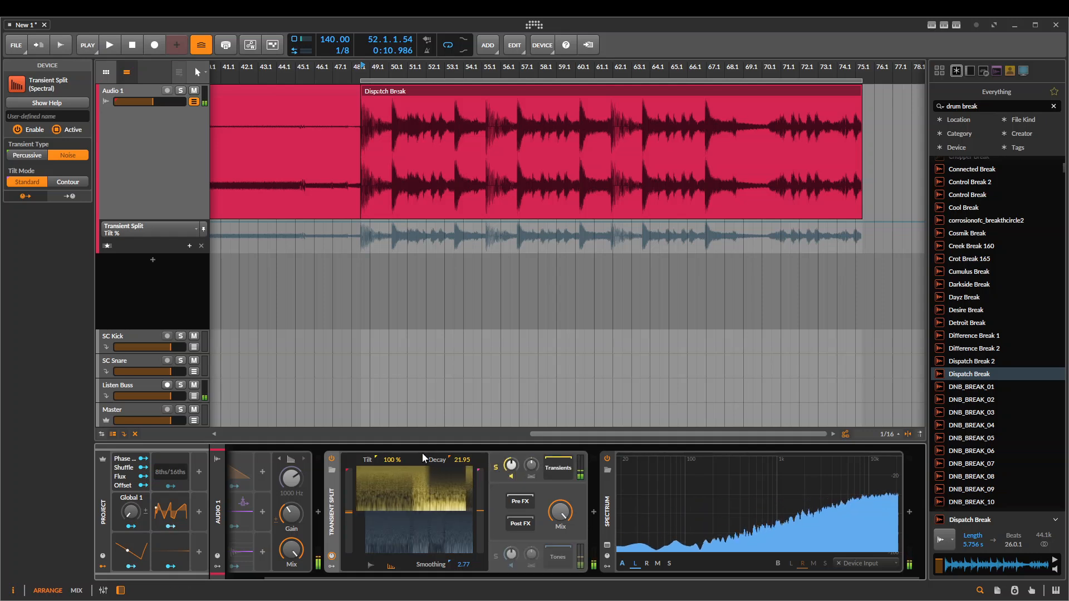
{"action": "mouse_move", "coordinate": [391, 463]}
{"action": "left_mouse_down"}
{"action": "mouse_move", "coordinate": [392, 564]}
{"action": "mouse_move", "coordinate": [398, 460]}
{"action": "left_mouse_up"}
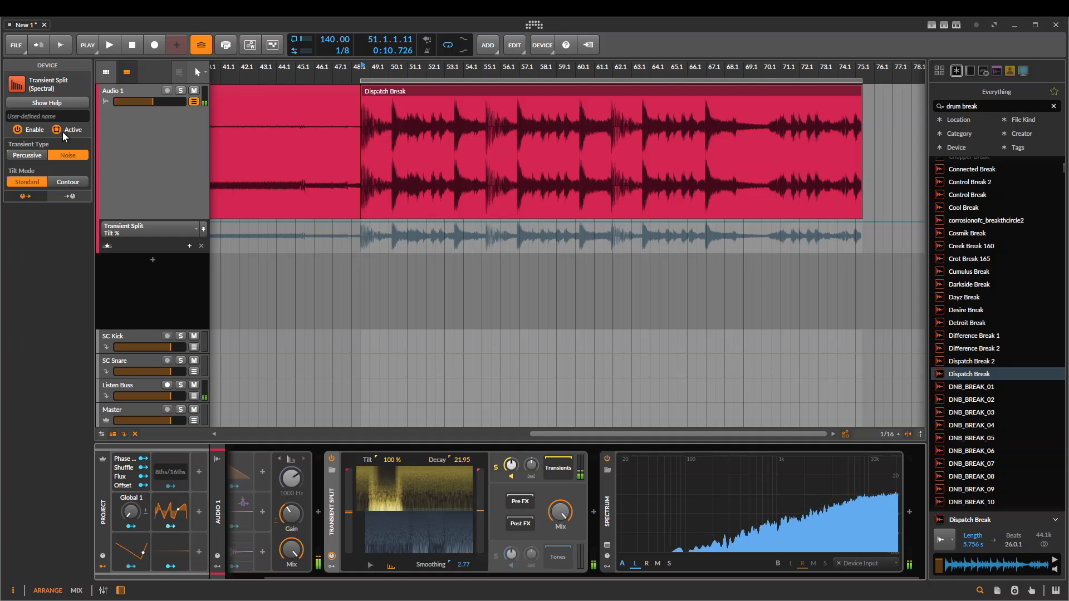
Change the Tilt Mode to Contour and sweep the Tilt down to -100%
{"action": "left_click", "coordinate": [71, 181]}
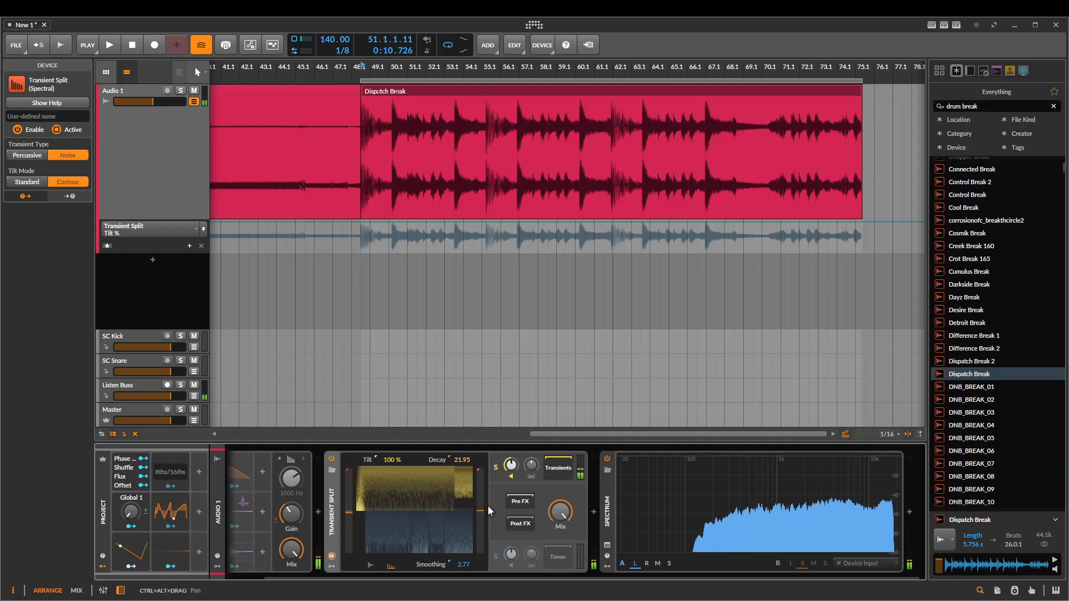
{"action": "left_click_drag", "start_coordinate": [428, 460], "coordinate": [428, 529]}
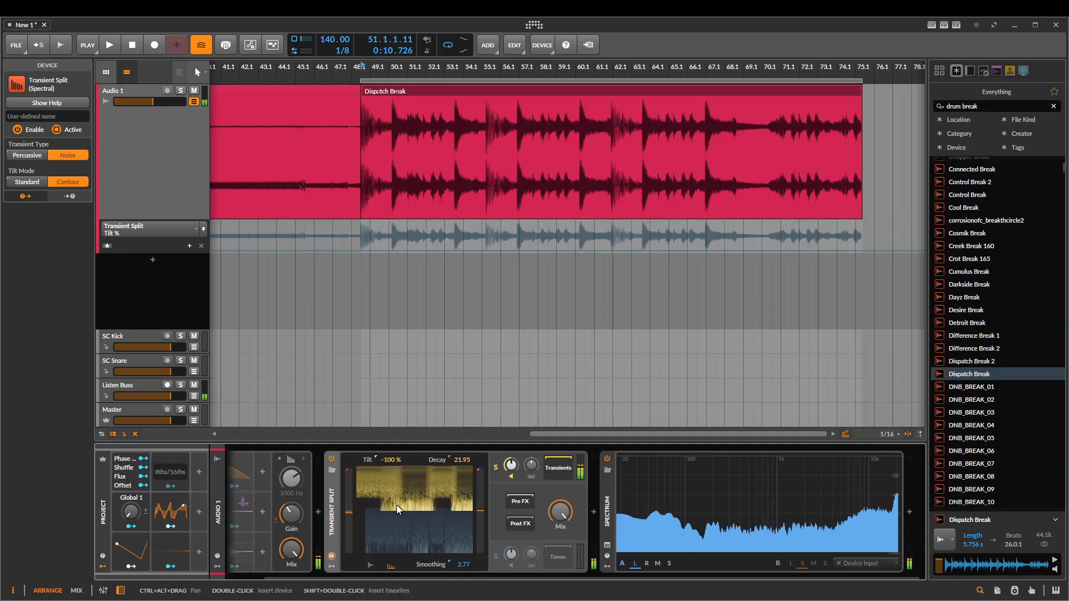
Turn the Test Tone's Gain fully down and play the drum break through the contour-tilted Transient Split
{"action": "left_click_drag", "start_coordinate": [291, 519], "coordinate": [291, 562]}
{"action": "key", "text": "space"}
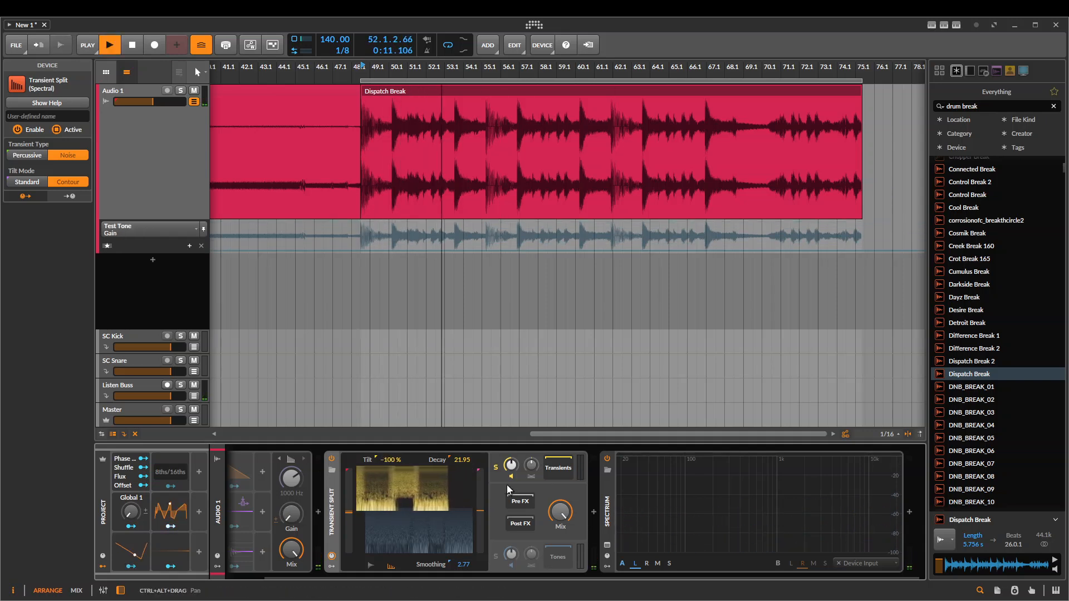
{"action": "left_click", "coordinate": [387, 460]}
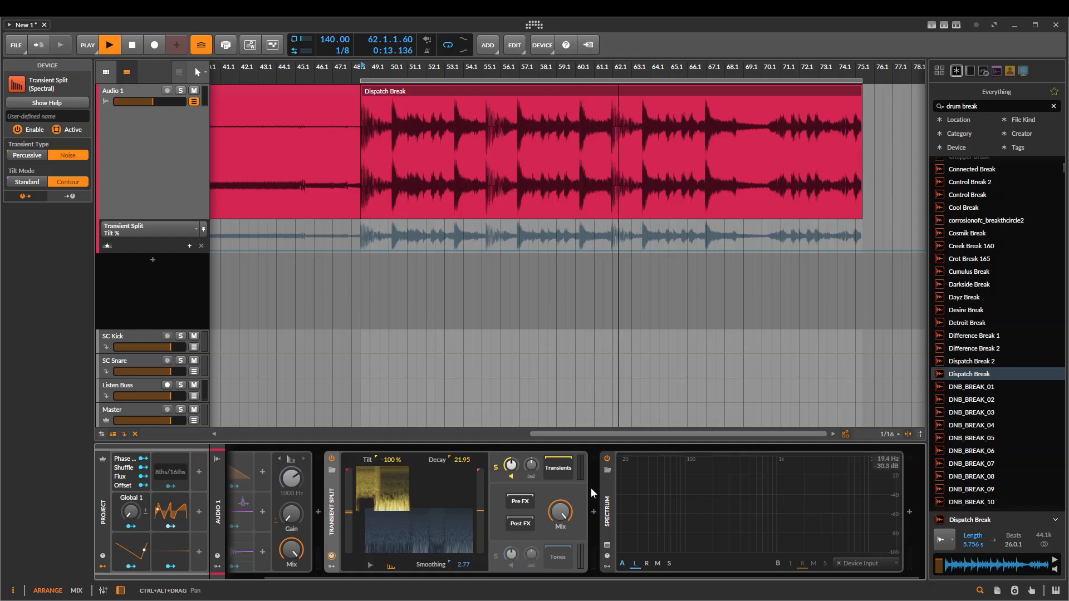
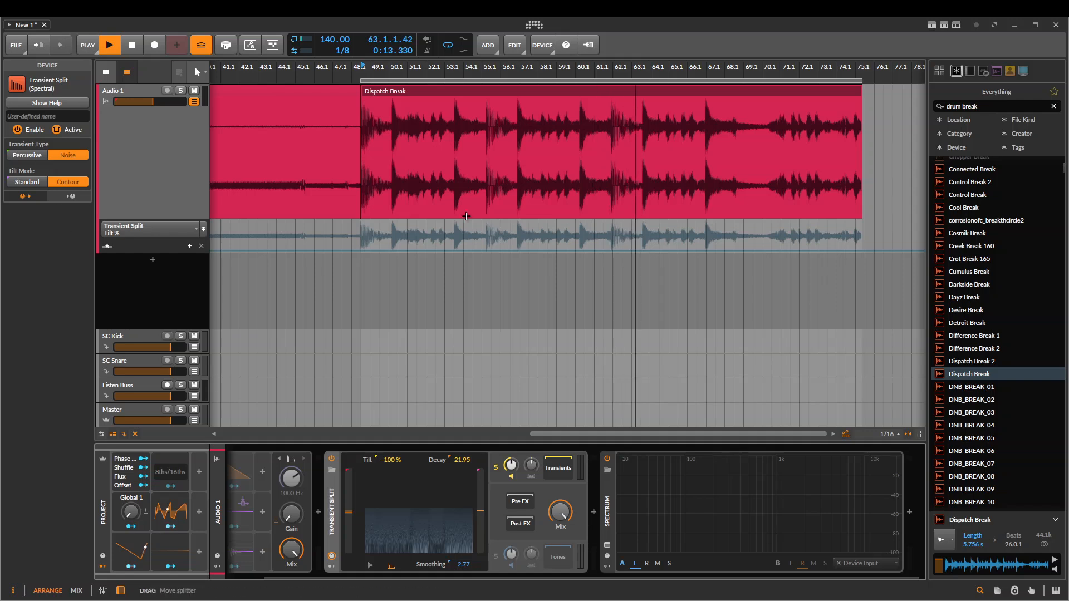
Restart playback of the Dispatch Break drum loop and delete the Spectrum device after the Transient Split
{"action": "left_click", "coordinate": [329, 173]}
{"action": "left_click", "coordinate": [499, 133]}
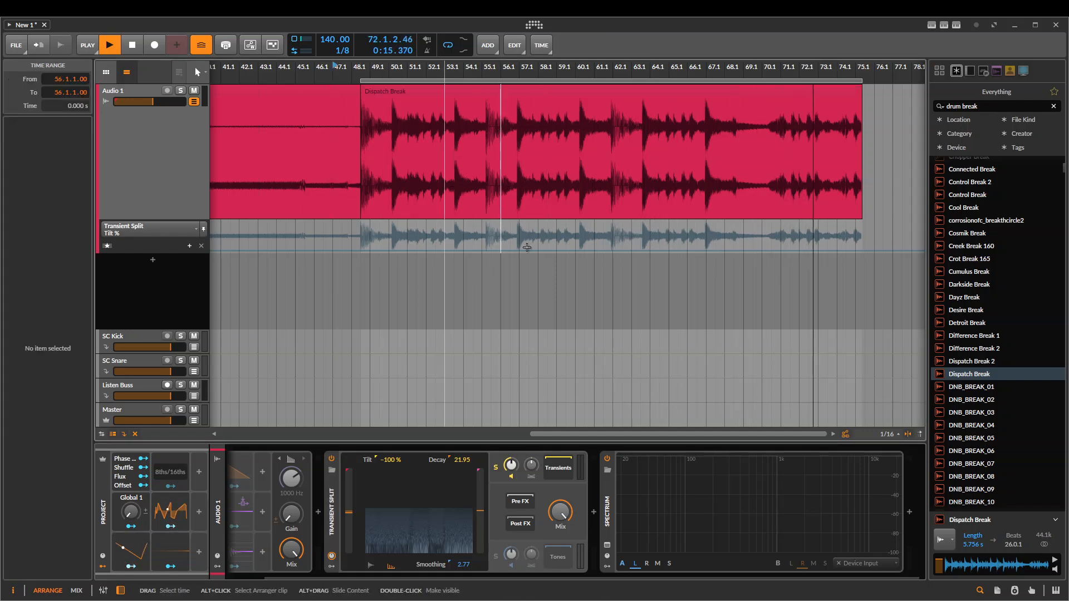
{"action": "left_click", "coordinate": [609, 502]}
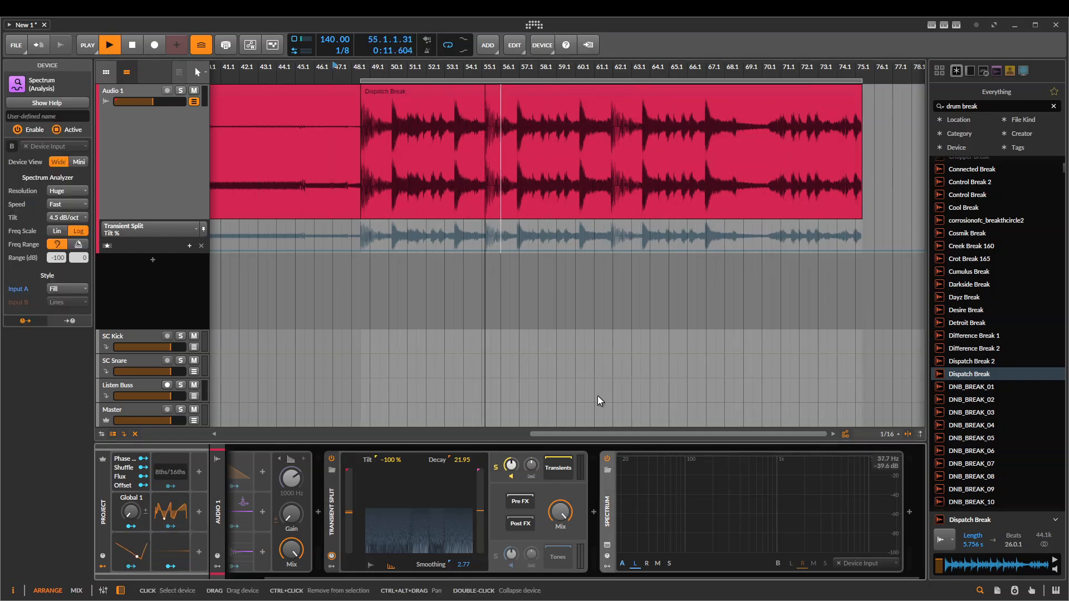
{"action": "key", "text": "Delete"}
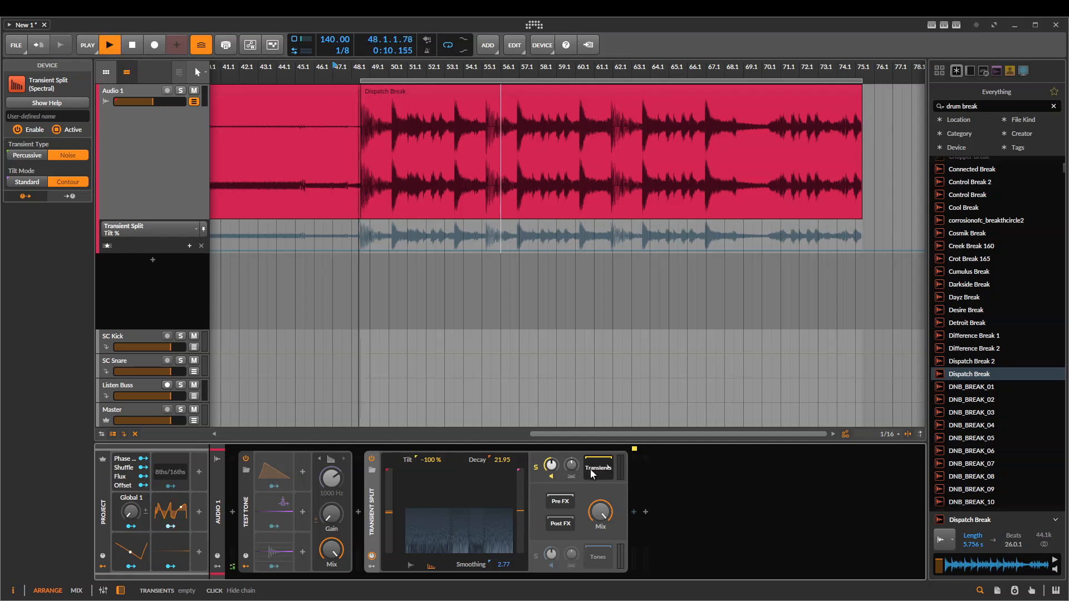
Try out the gain, on/off and pan controls of the Transient Split's Transients output during playback
{"action": "left_click_drag", "start_coordinate": [551, 464], "coordinate": [551, 452]}
{"action": "double_click", "coordinate": [551, 465]}
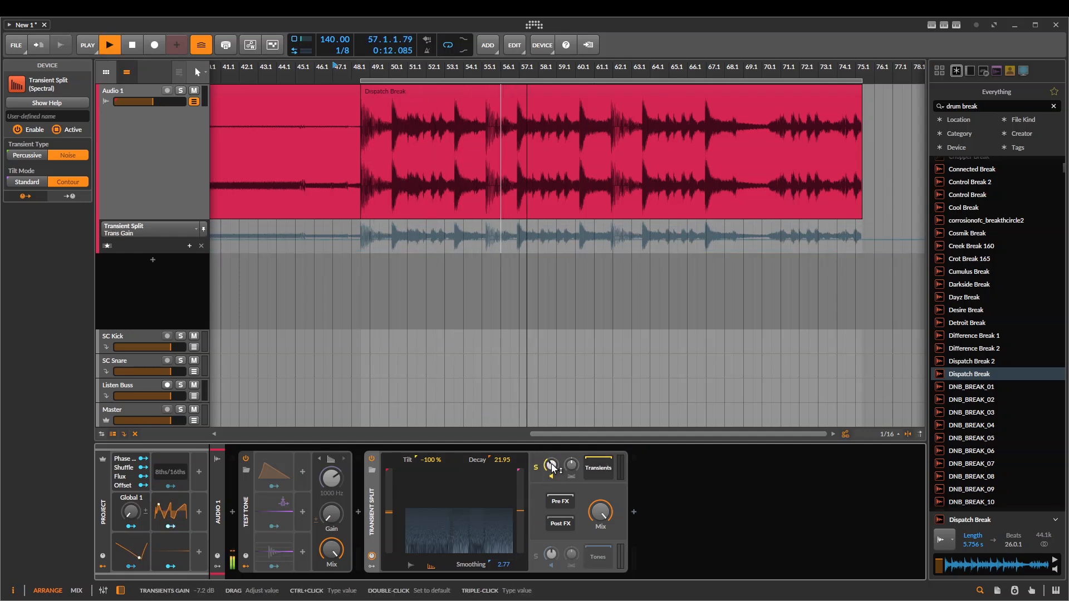
{"action": "left_click", "coordinate": [550, 476]}
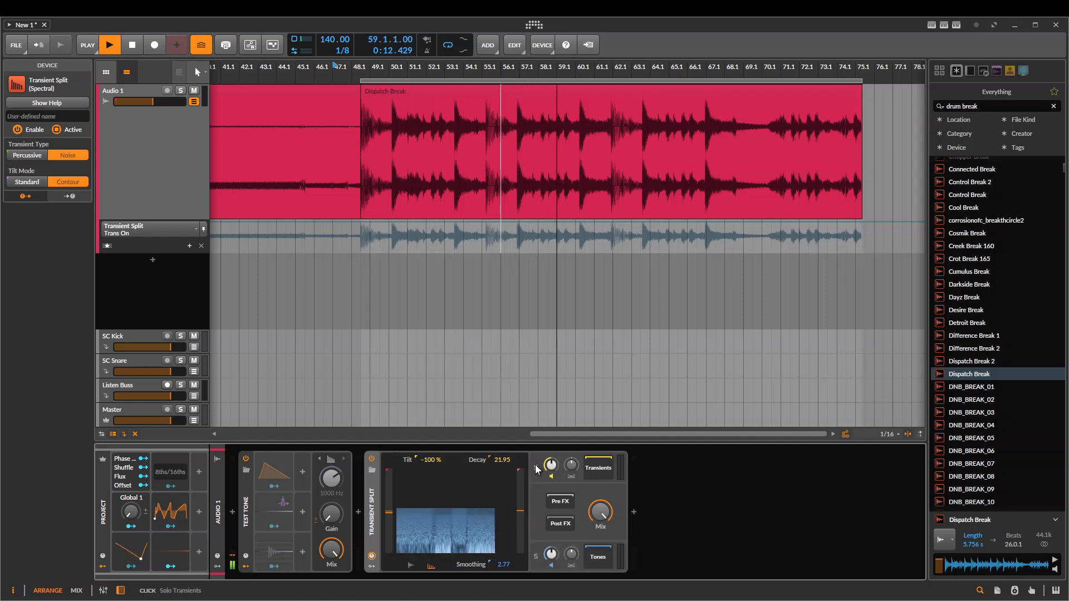
{"action": "left_click_drag", "start_coordinate": [571, 464], "coordinate": [572, 490]}
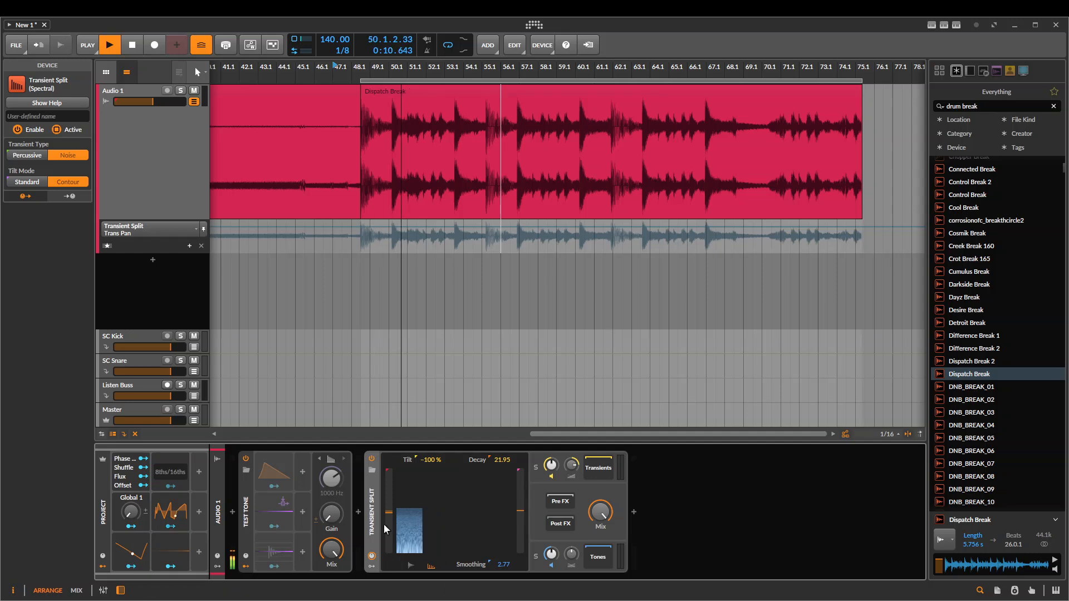
Delete the Test Tone device, check the Transient Split's Mix and stop playback with the start position at 49.1.2.00
{"action": "left_click", "coordinate": [250, 502]}
{"action": "key", "text": "Delete"}
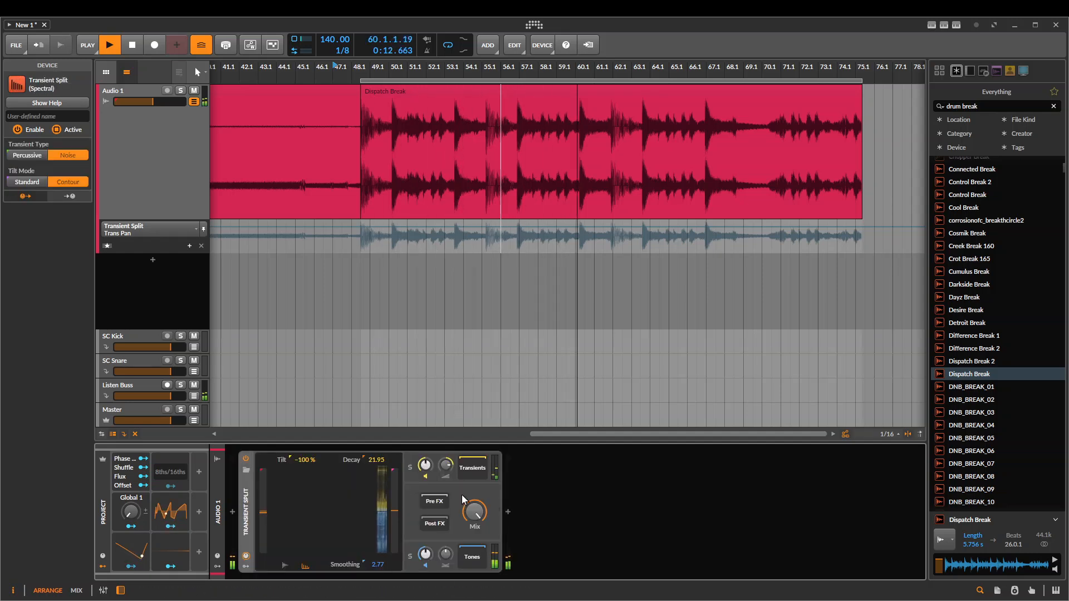
{"action": "left_click", "coordinate": [474, 510]}
{"action": "mouse_move", "coordinate": [474, 511]}
{"action": "left_mouse_down"}
{"action": "mouse_move", "coordinate": [474, 537]}
{"action": "mouse_move", "coordinate": [474, 510]}
{"action": "left_mouse_up"}
{"action": "key", "text": "space"}
{"action": "left_click", "coordinate": [379, 184]}
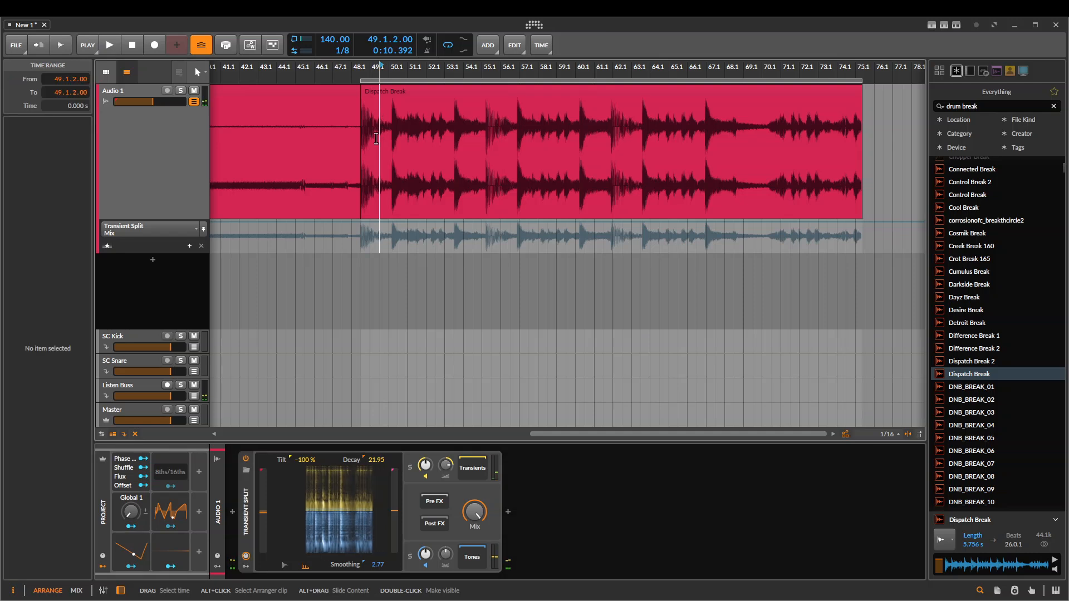
Insert an FX Layer device ahead of the Transient Split on the Audio 1 track
{"action": "left_click", "coordinate": [275, 475]}
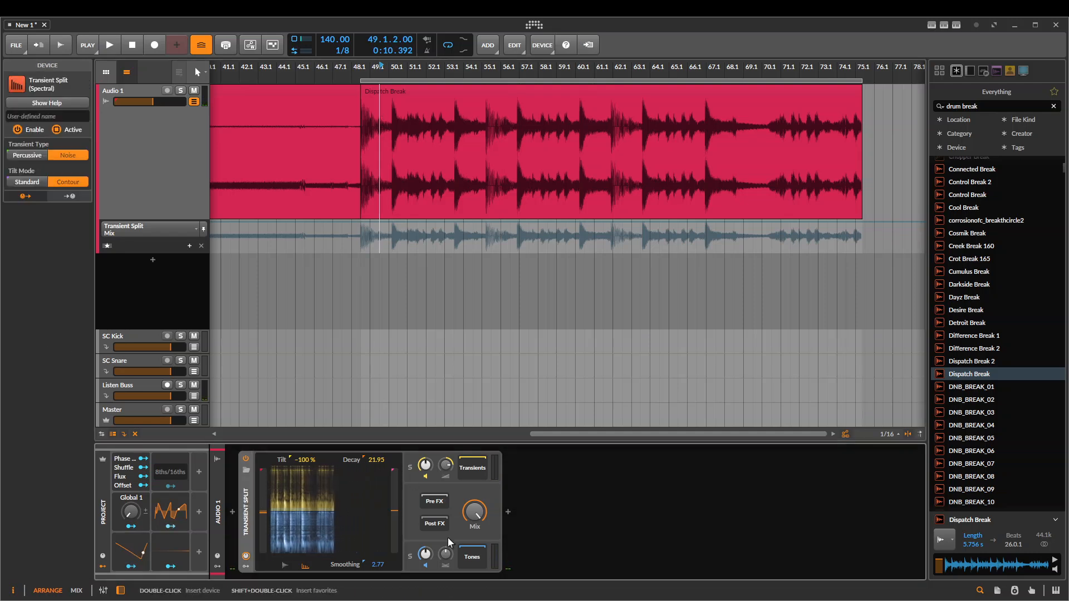
{"action": "left_click", "coordinate": [232, 511]}
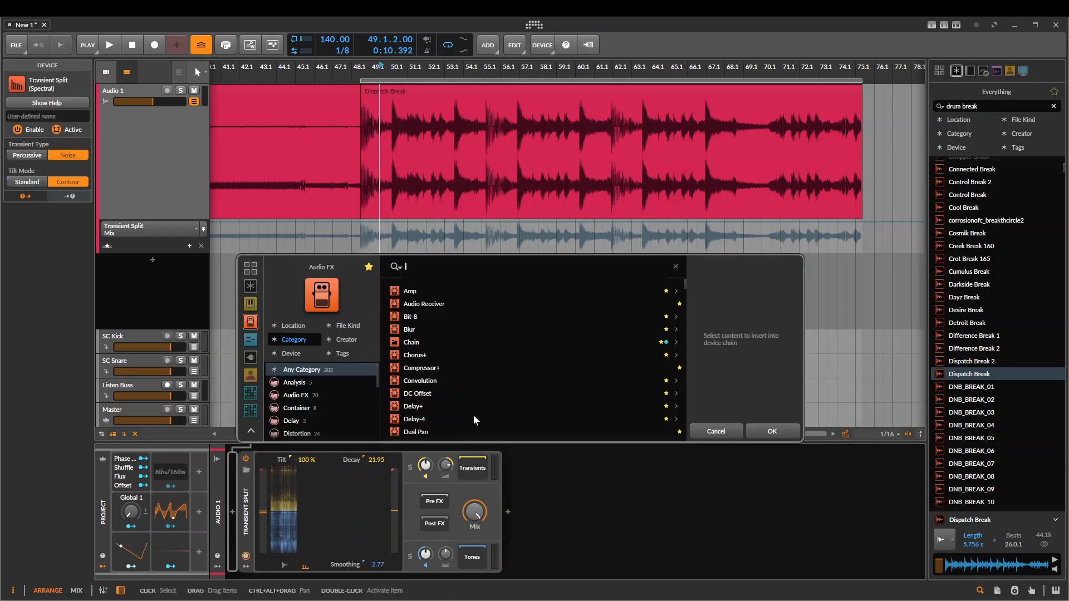
{"action": "type", "text": "fx"}
{"action": "key", "text": "Down"}
{"action": "key", "text": "Down"}
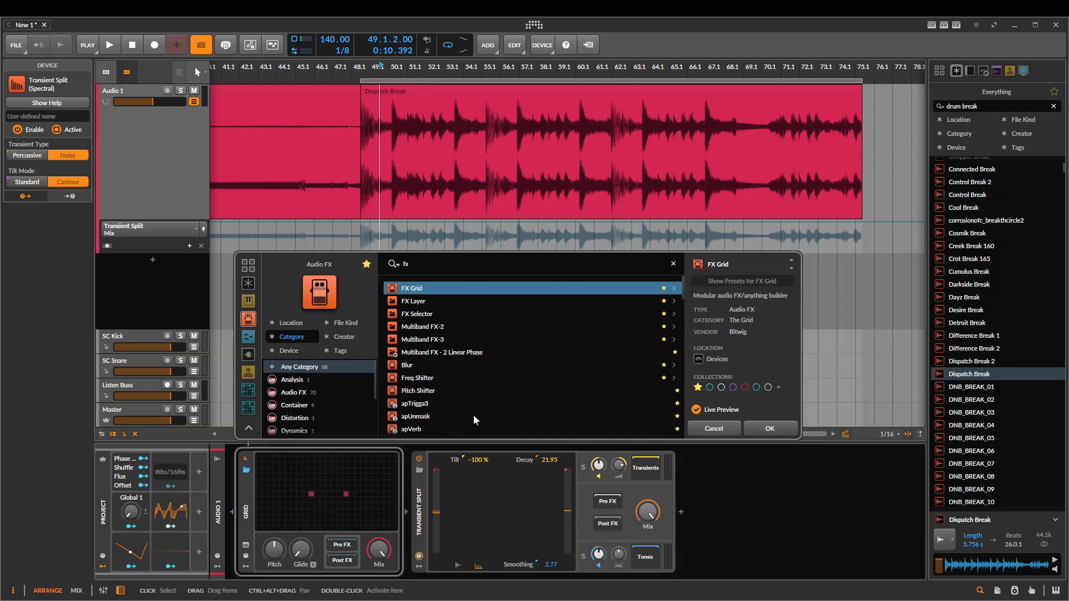
{"action": "key", "text": "Return"}
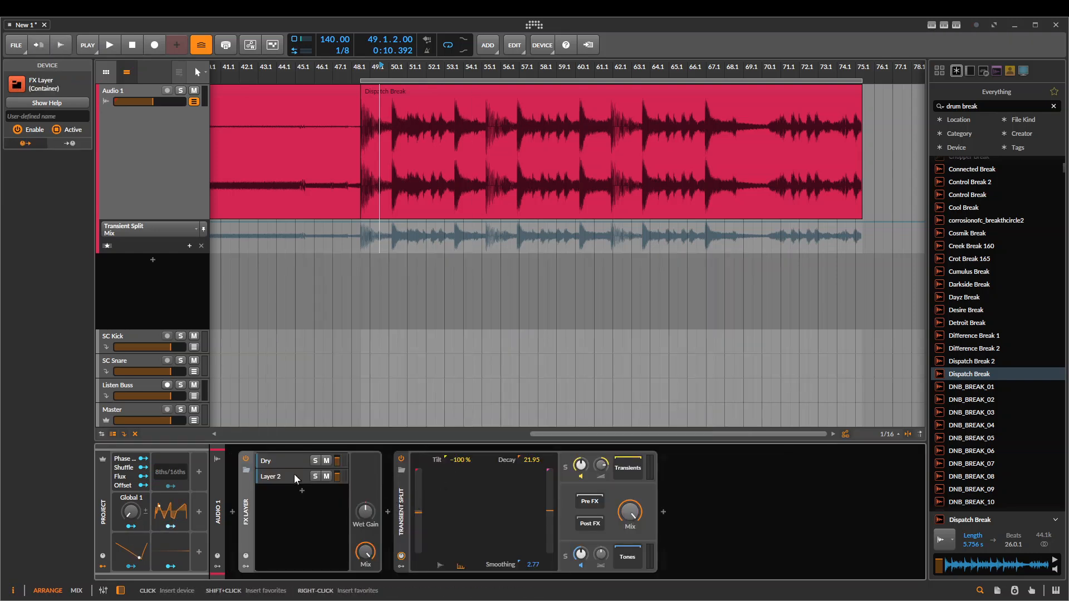
Move the Transient Split into the FX Layer's second layer and add a Tool device to the Dry layer
{"action": "left_click", "coordinate": [388, 511]}
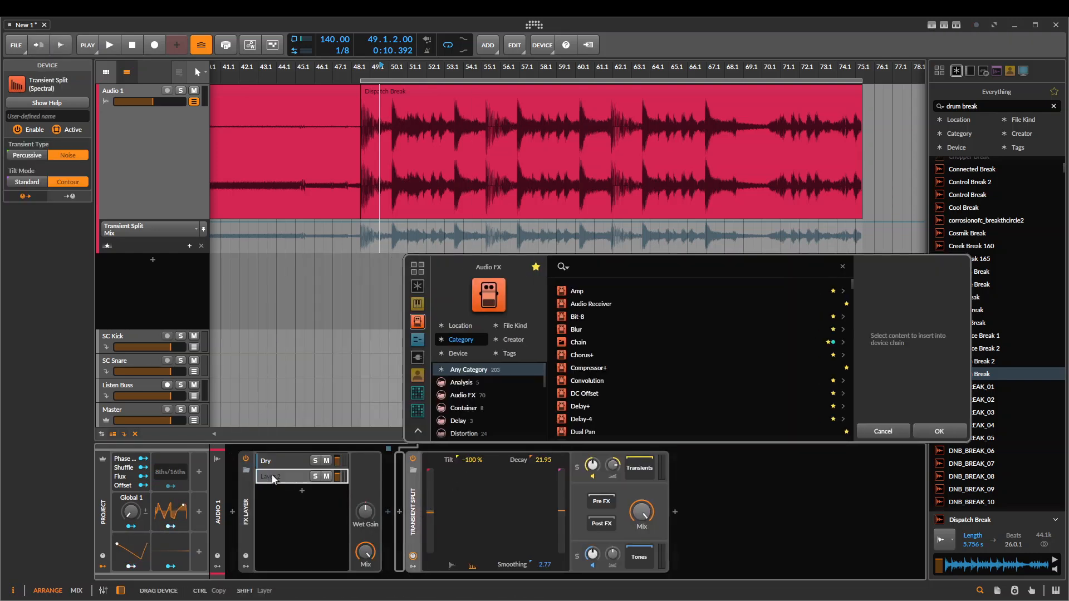
{"action": "left_click_drag", "start_coordinate": [272, 475], "coordinate": [274, 476]}
{"action": "left_click", "coordinate": [292, 460]}
{"action": "left_click", "coordinate": [1011, 430]}
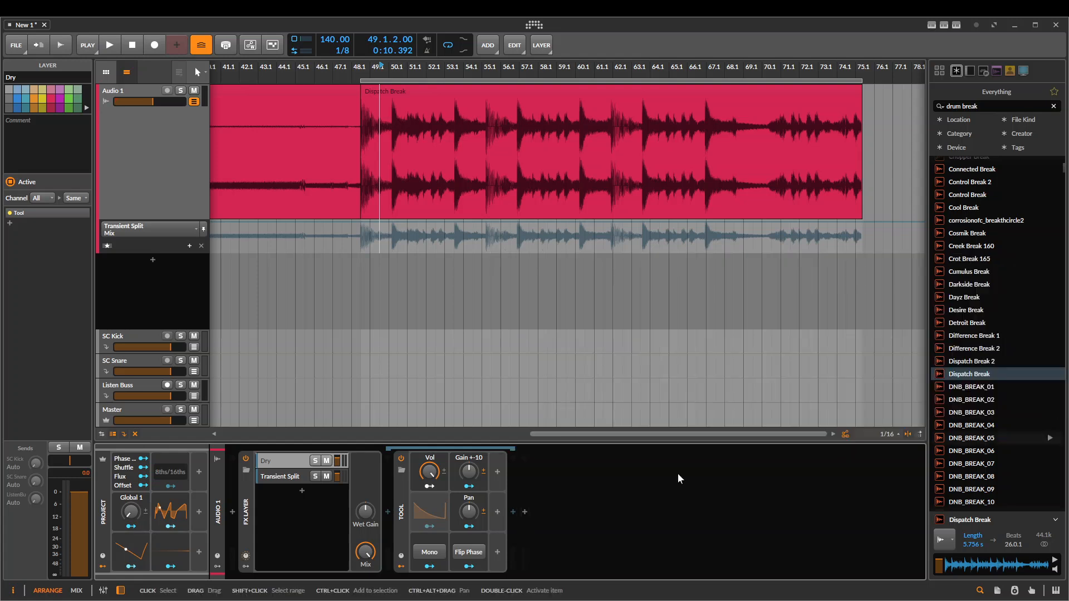
Flip the phase of the Dry layer's Tool and play the drum break against the Transient Split layer
{"action": "left_click", "coordinate": [465, 552]}
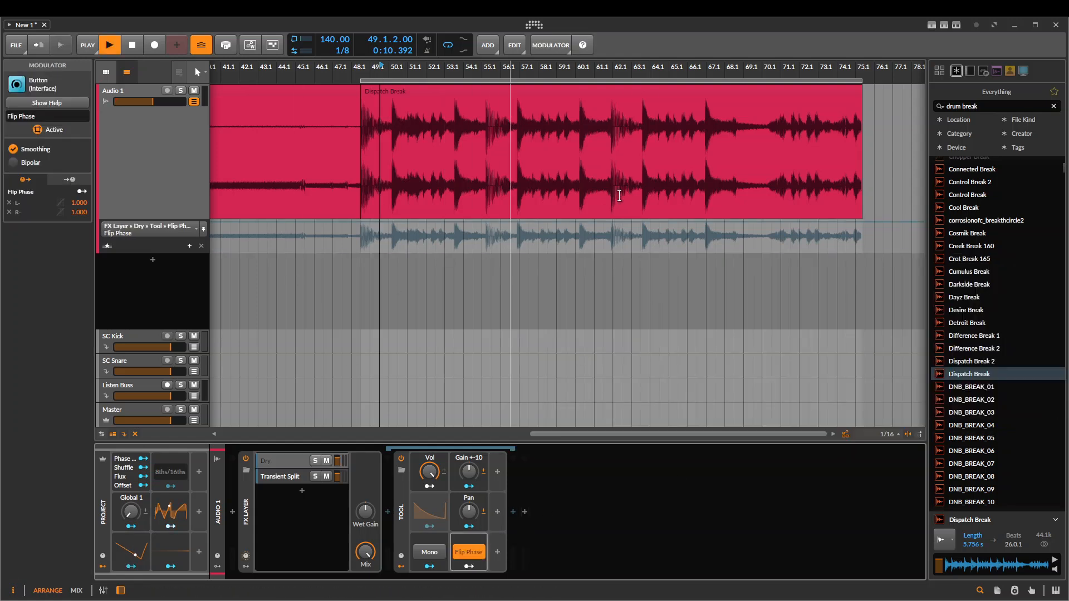
{"action": "key", "text": "space"}
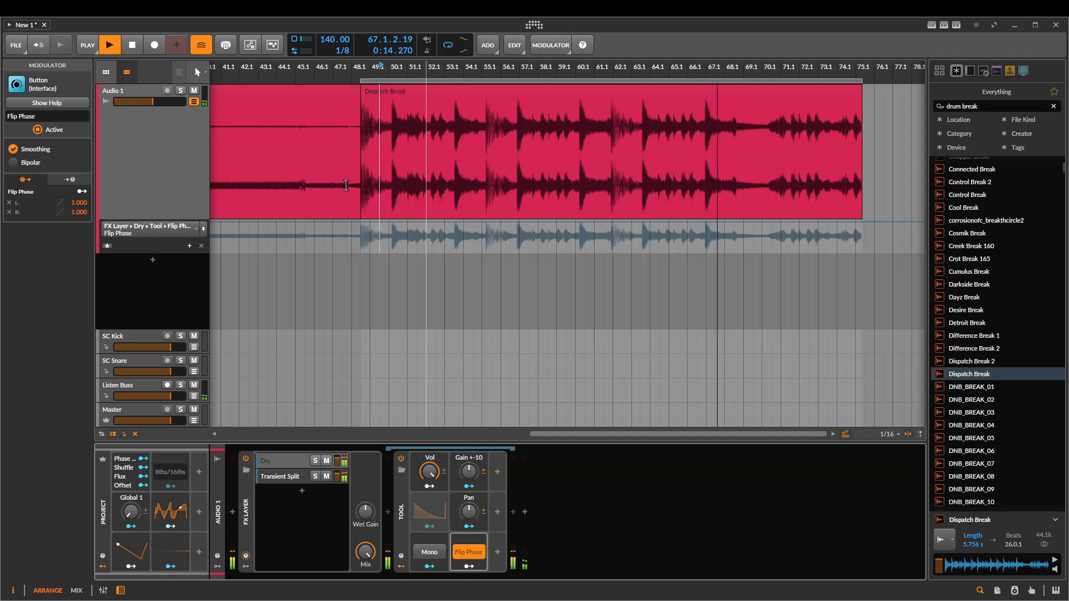
{"action": "scroll", "coordinate": [396, 356], "scroll_direction": "down", "scroll_amount": 1}
{"action": "key", "text": "space"}
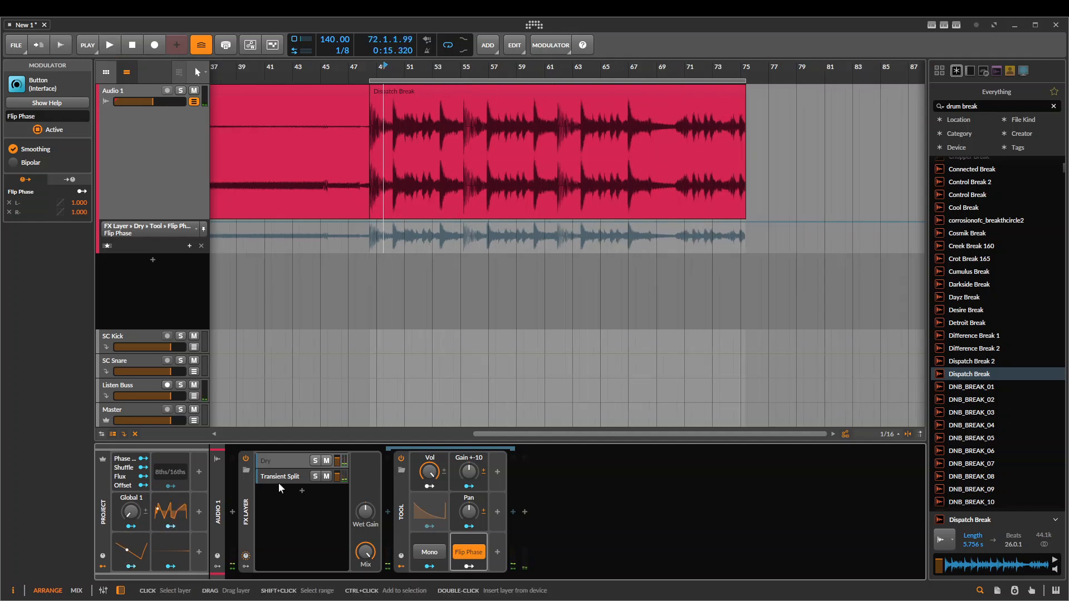
Reset the Transients pan of the Transient Split in the second layer and play the drum break again
{"action": "left_click", "coordinate": [279, 476]}
{"action": "left_click", "coordinate": [412, 512]}
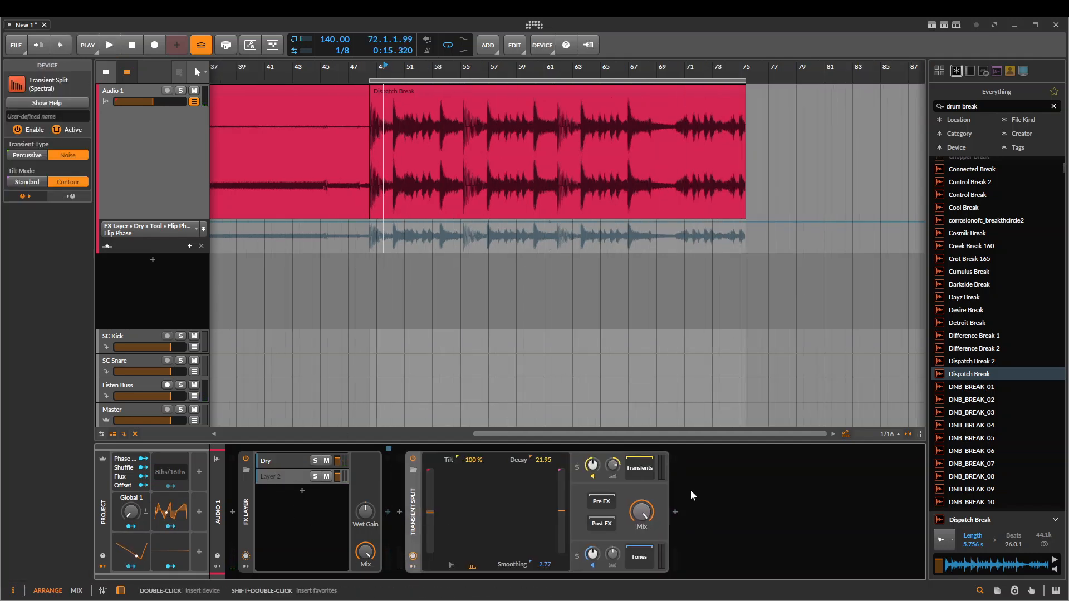
{"action": "left_click", "coordinate": [433, 516]}
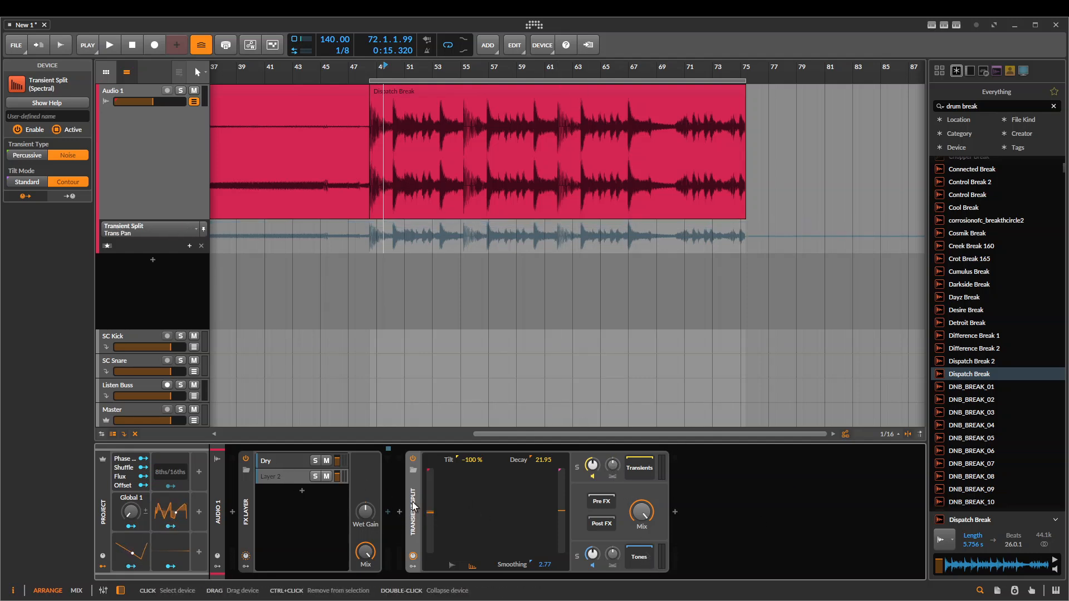
{"action": "left_click", "coordinate": [282, 477]}
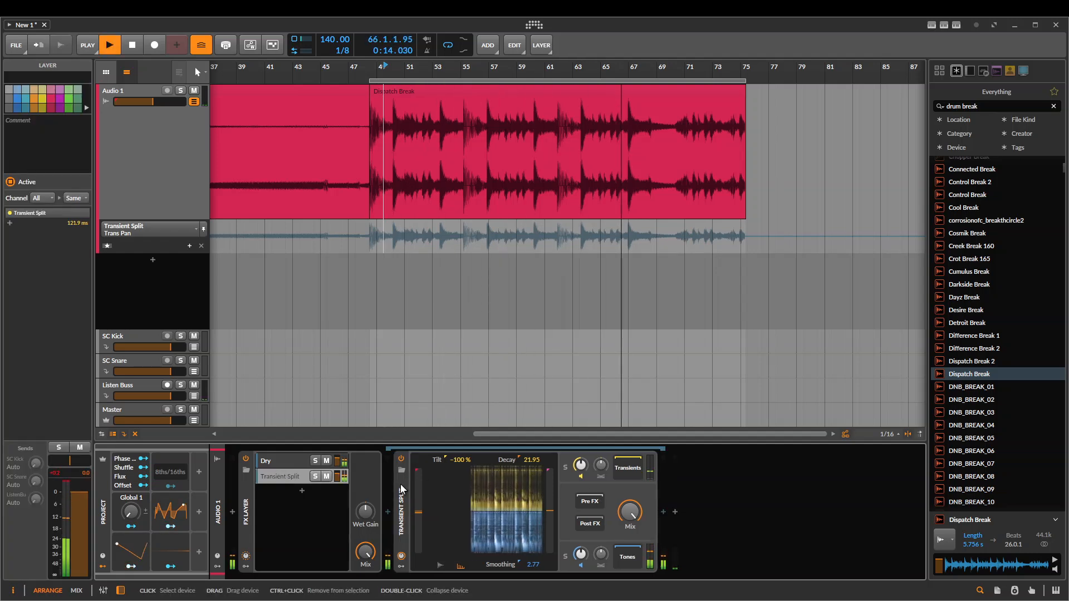
Move the Transient Split out of its layer and delete the FX Layer device
{"action": "left_click_drag", "start_coordinate": [400, 484], "coordinate": [675, 513]}
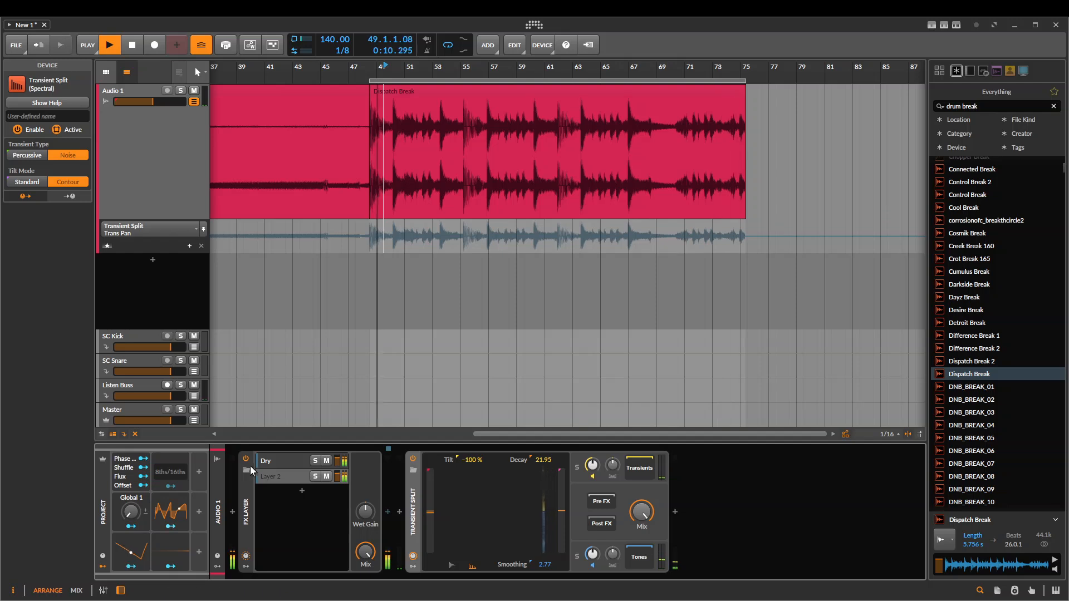
{"action": "left_click", "coordinate": [246, 500]}
{"action": "key", "text": "Delete"}
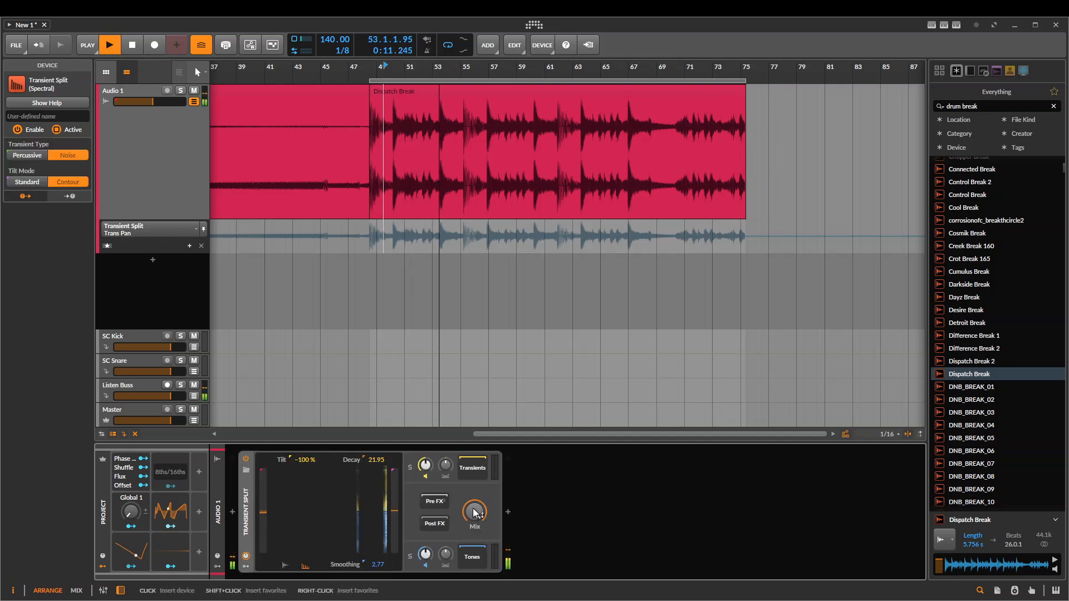
Bypass and re-enable the Transient Split to compare it with the dry drum break, and stop playback
{"action": "left_click", "coordinate": [245, 460]}
{"action": "left_click", "coordinate": [244, 460]}
{"action": "key", "text": "space"}
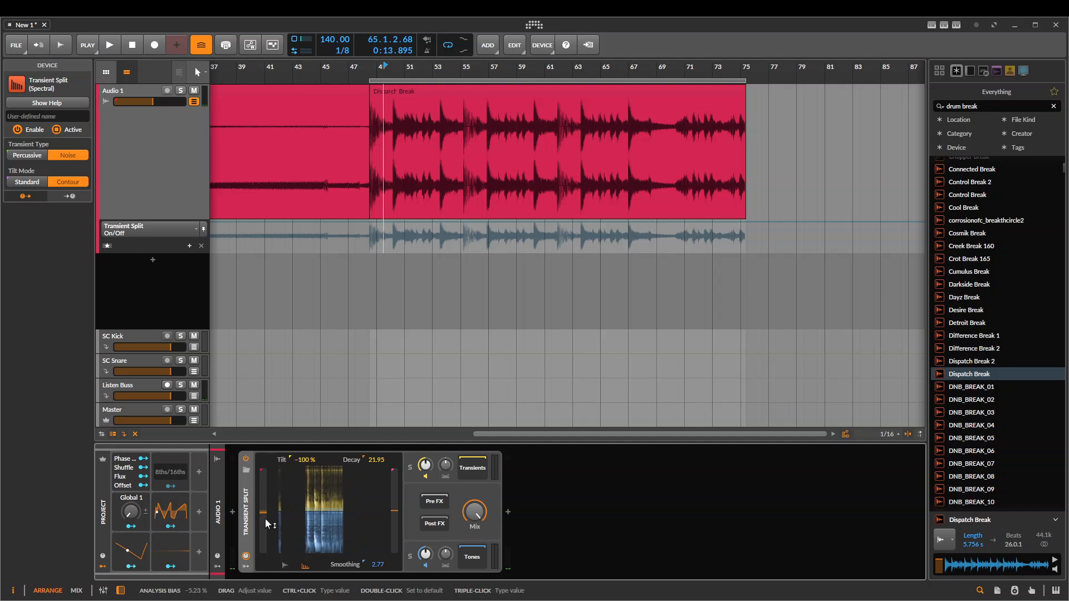
Solo the Transients and sweep the Analysis Bias between -100% and 100%, playing the drum break to hear the change
{"action": "left_click_drag", "start_coordinate": [264, 519], "coordinate": [263, 501]}
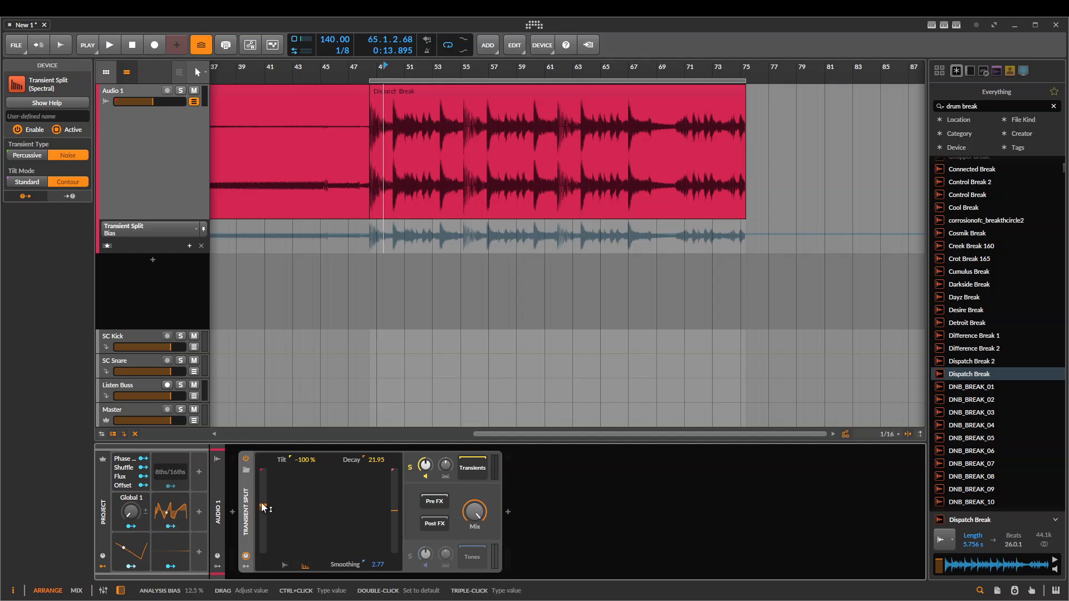
{"action": "left_click_drag", "start_coordinate": [263, 508], "coordinate": [274, 549]}
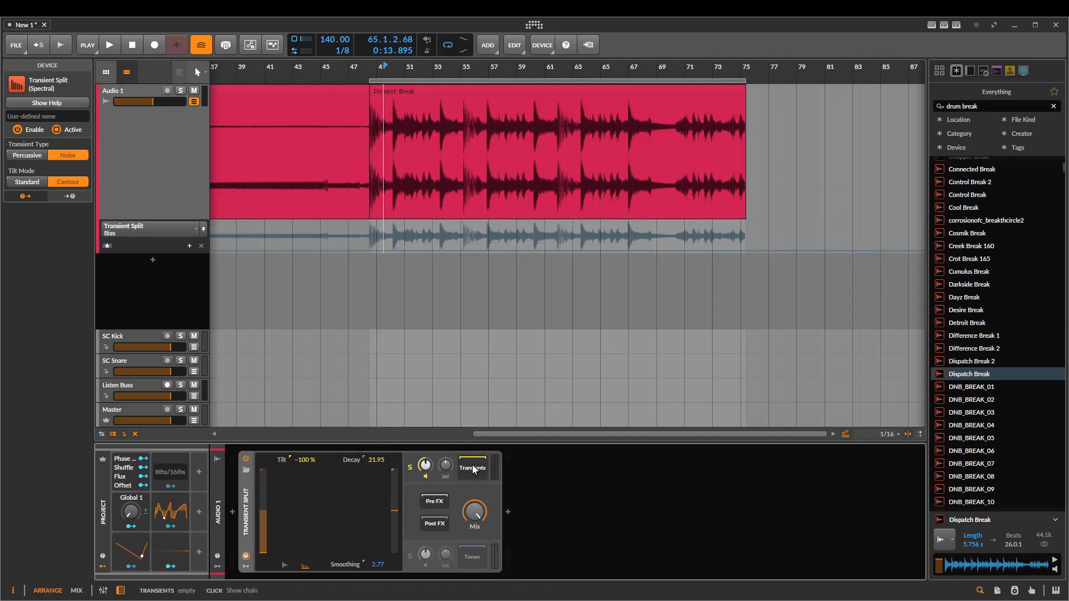
{"action": "key", "text": "space"}
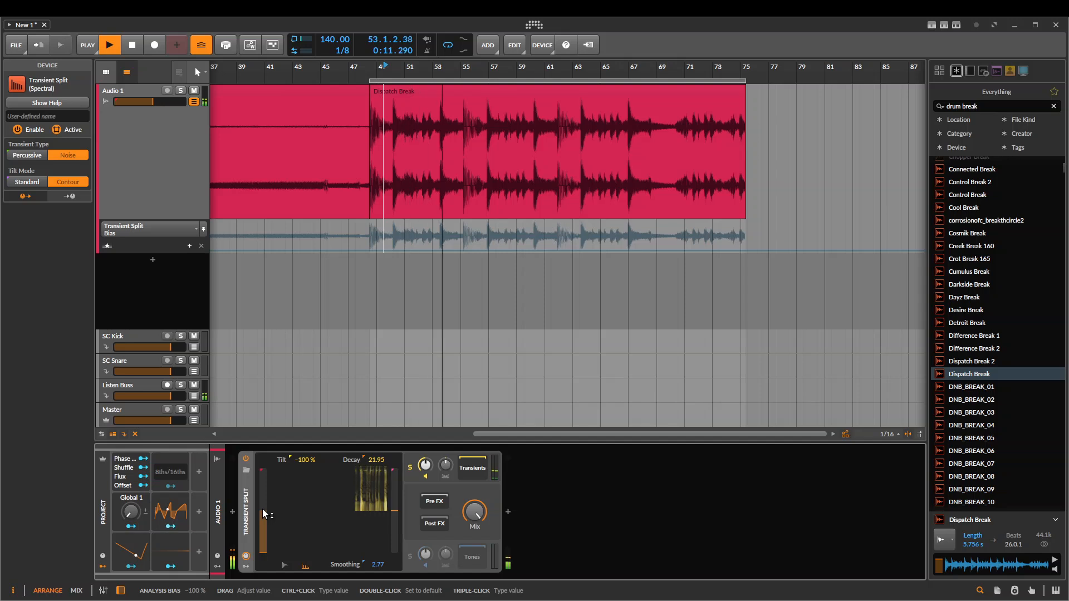
{"action": "left_click_drag", "start_coordinate": [259, 527], "coordinate": [259, 462]}
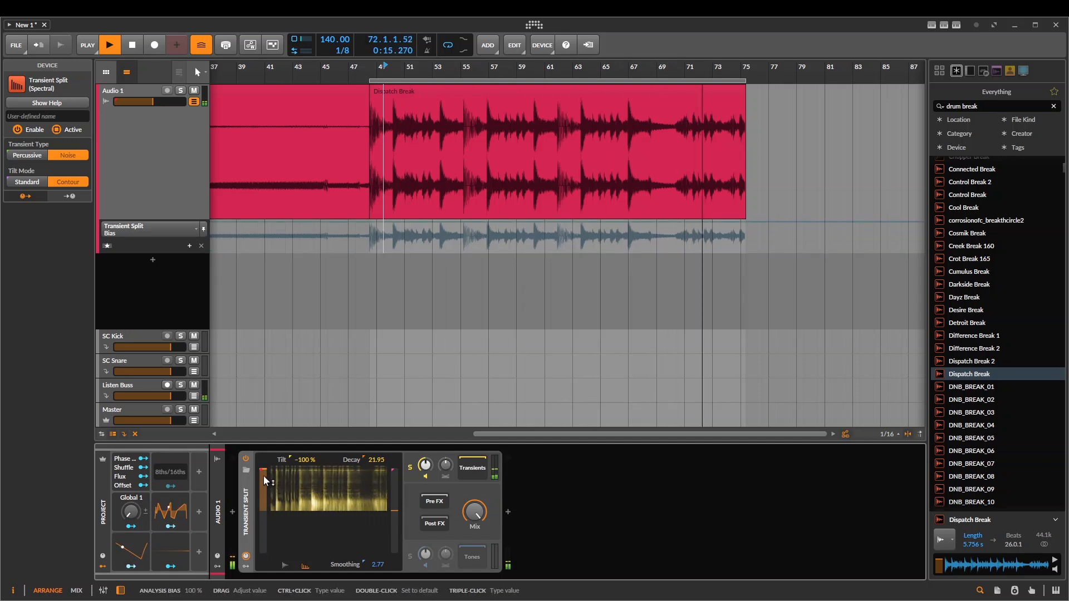
Solo the Tones and lower the Analysis Bias to -18.8% while the drum break plays, ending with playback stopped
{"action": "left_click", "coordinate": [410, 556]}
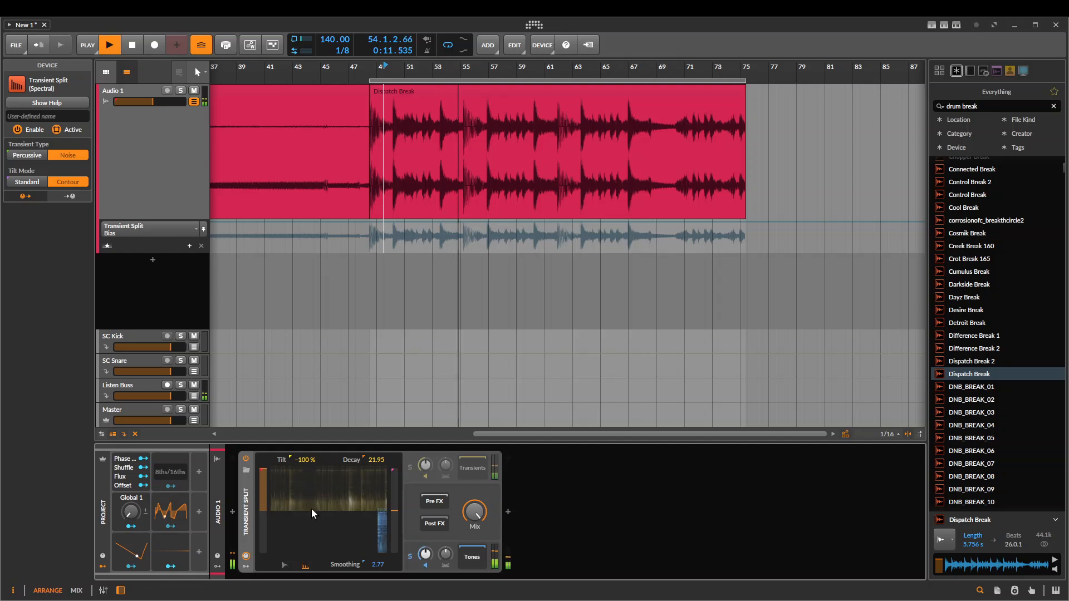
{"action": "left_click_drag", "start_coordinate": [258, 477], "coordinate": [257, 517]}
{"action": "key", "text": "space"}
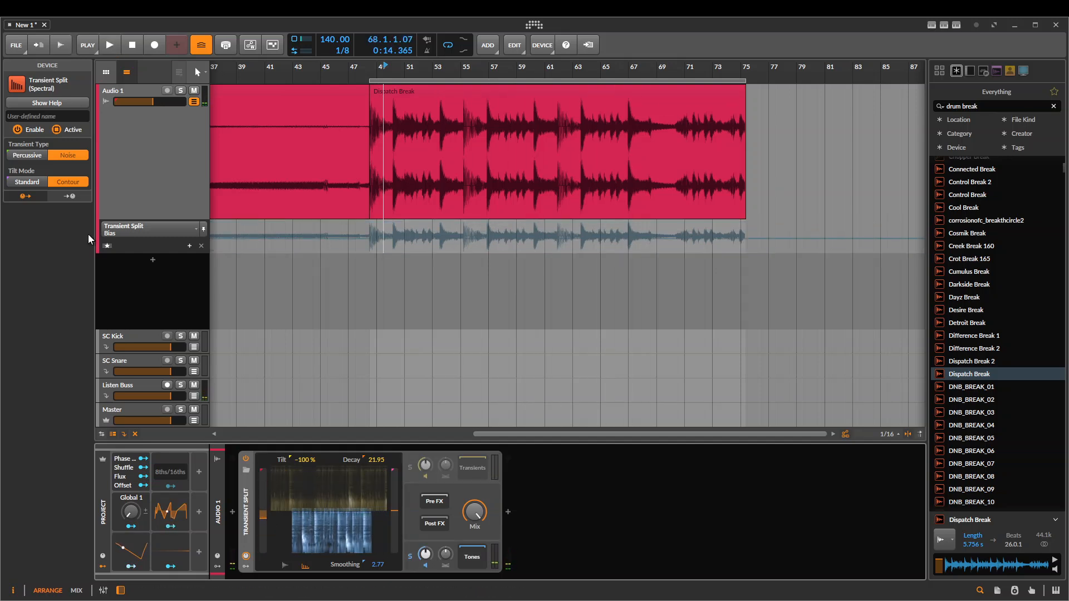
Solo the Transients briefly, then reset the Analysis Bias to its default and clear the solo
{"action": "left_click", "coordinate": [410, 467]}
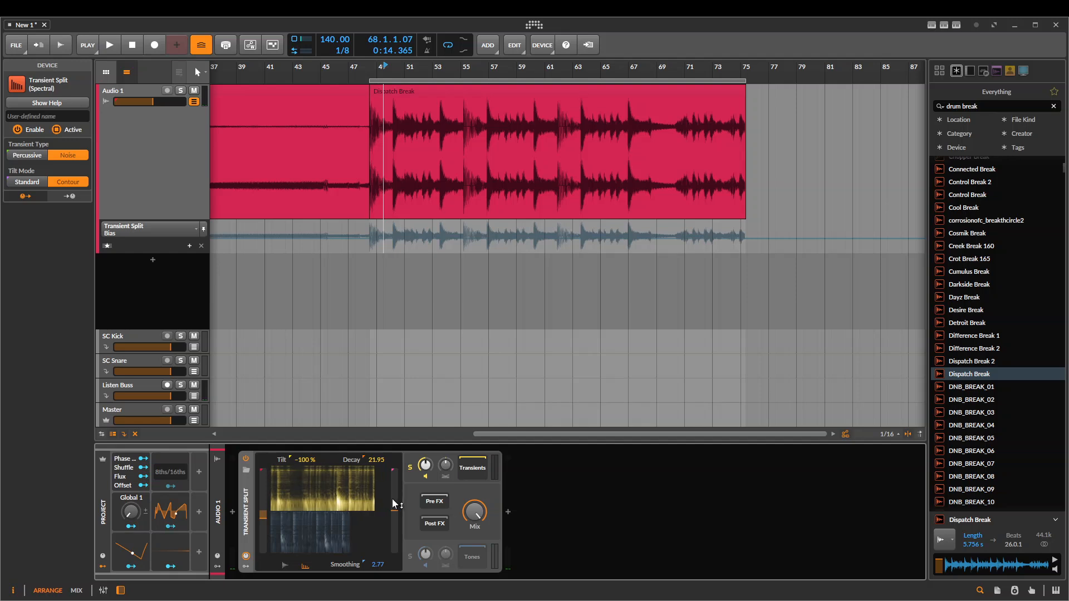
{"action": "left_click", "coordinate": [445, 465]}
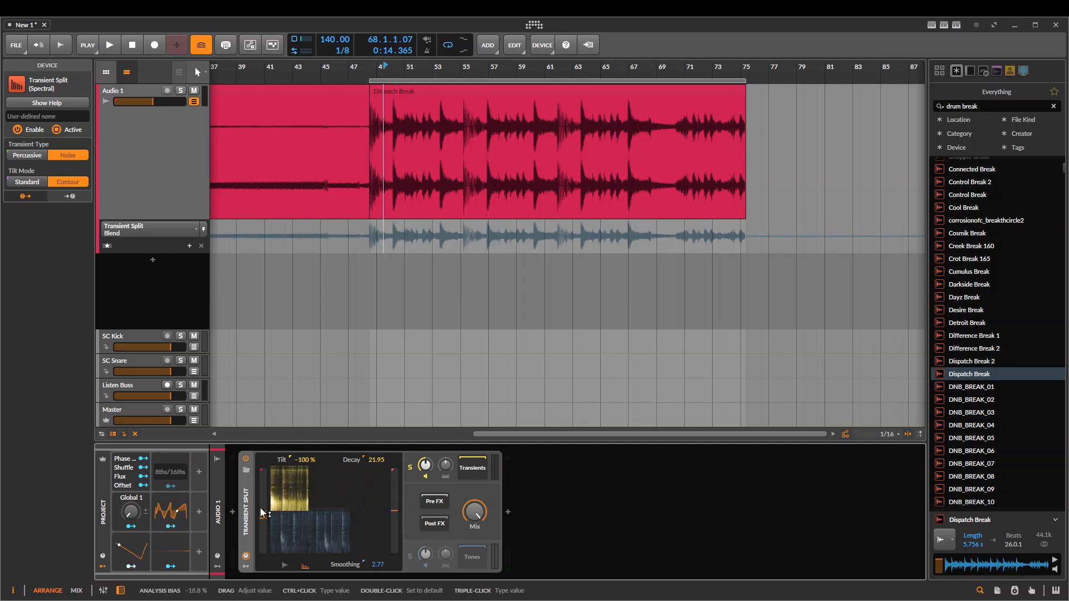
{"action": "left_click", "coordinate": [410, 468]}
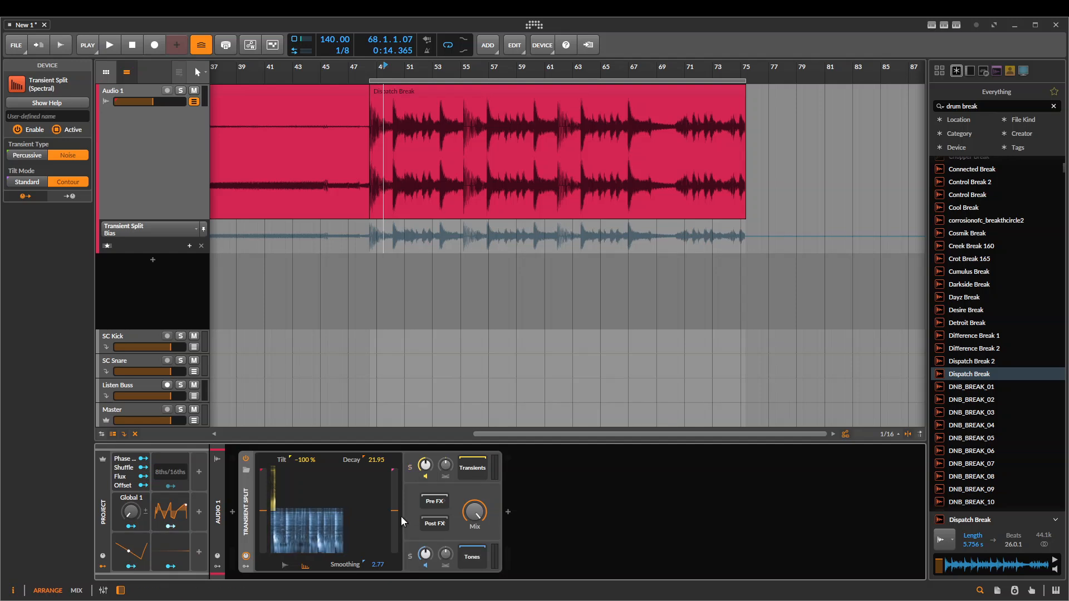
Play the drum break with the Transients/Tones Blend at 100%, set the Transient Type to Percussive and lower the Blend to -100%
{"action": "key", "text": "space"}
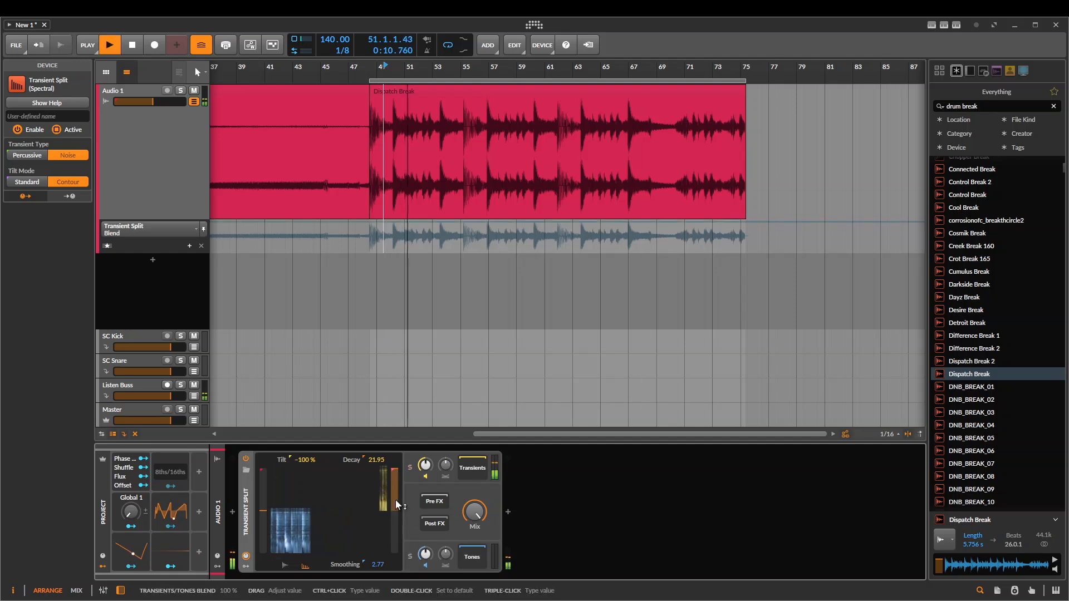
{"action": "left_click", "coordinate": [42, 154]}
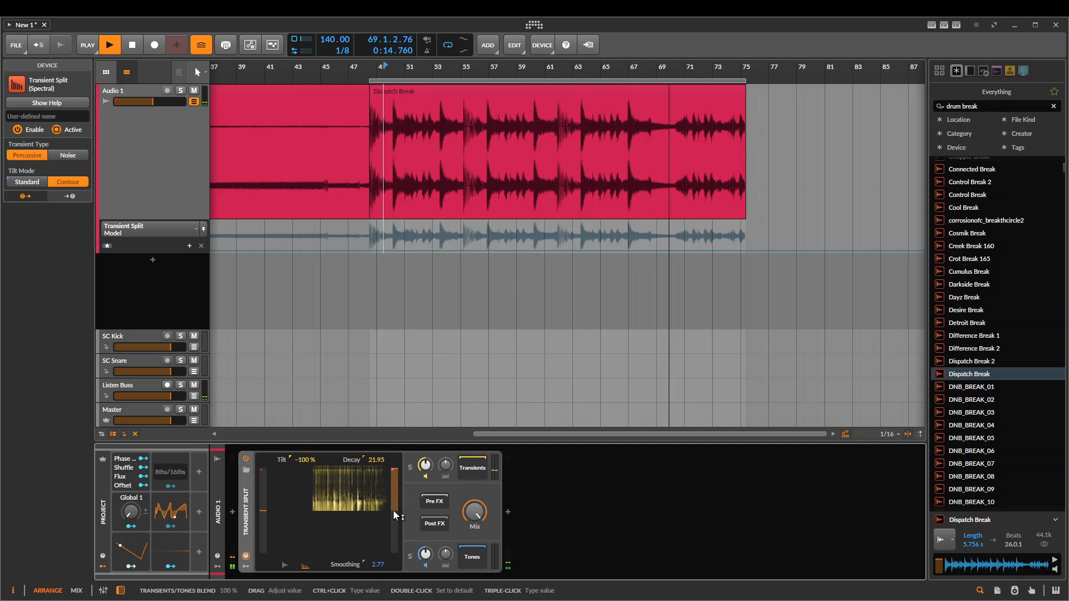
{"action": "left_click_drag", "start_coordinate": [393, 504], "coordinate": [393, 551]}
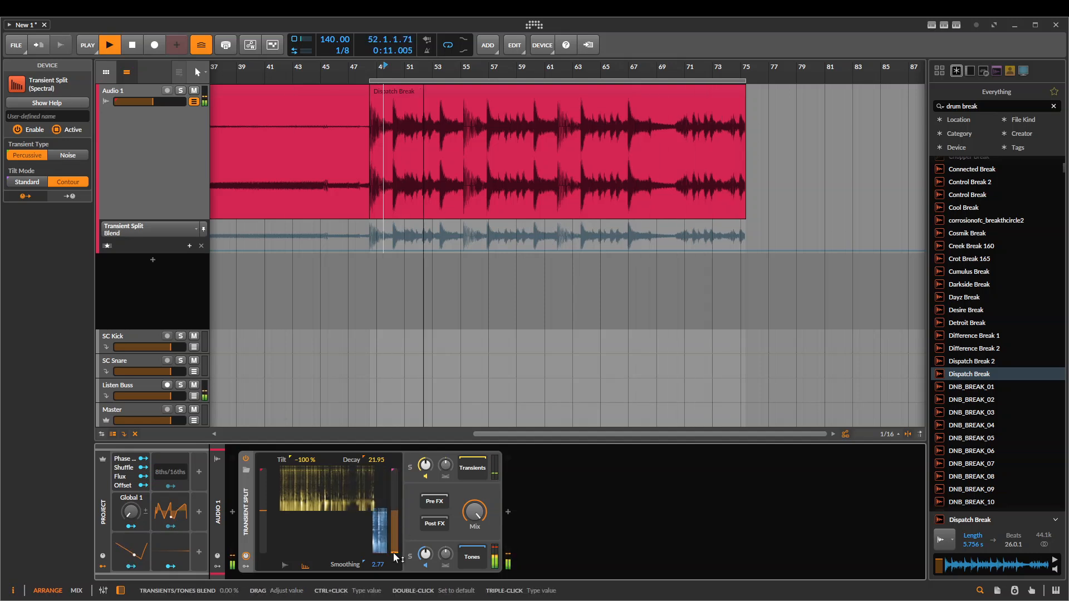
Reset the Transient Split's Tilt to 0.00 % and set its Tilt Mode to Standard, with the drum break playing
{"action": "double_click", "coordinate": [306, 460]}
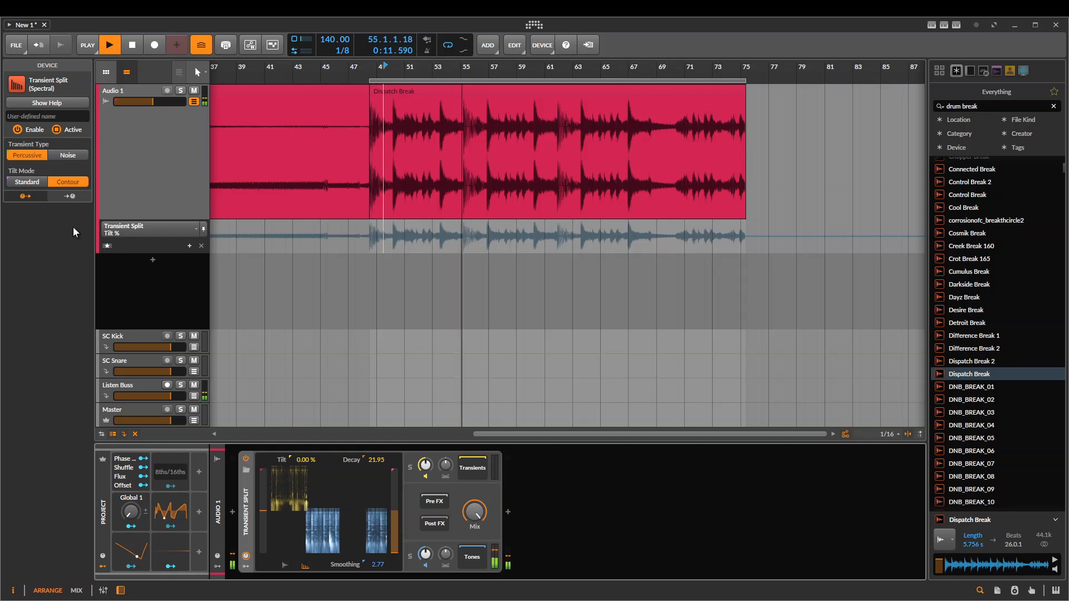
{"action": "left_click", "coordinate": [35, 184]}
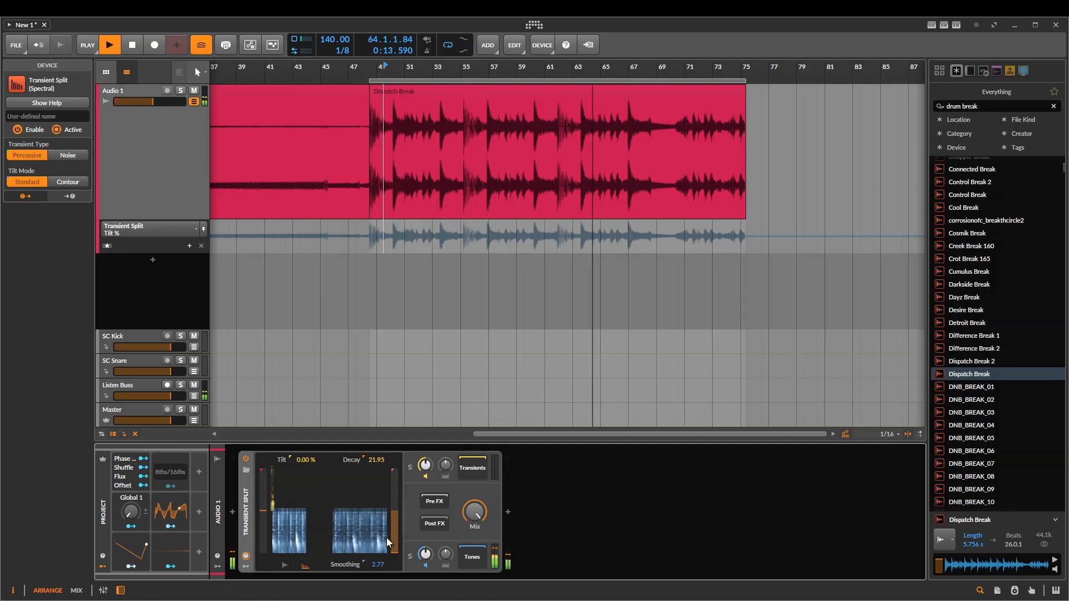
Raise the Transients/Tones Blend above its centre while the drum break plays, and set the Transient Type to Noise after stopping playback
{"action": "left_click_drag", "start_coordinate": [394, 544], "coordinate": [393, 494]}
{"action": "key", "text": "space"}
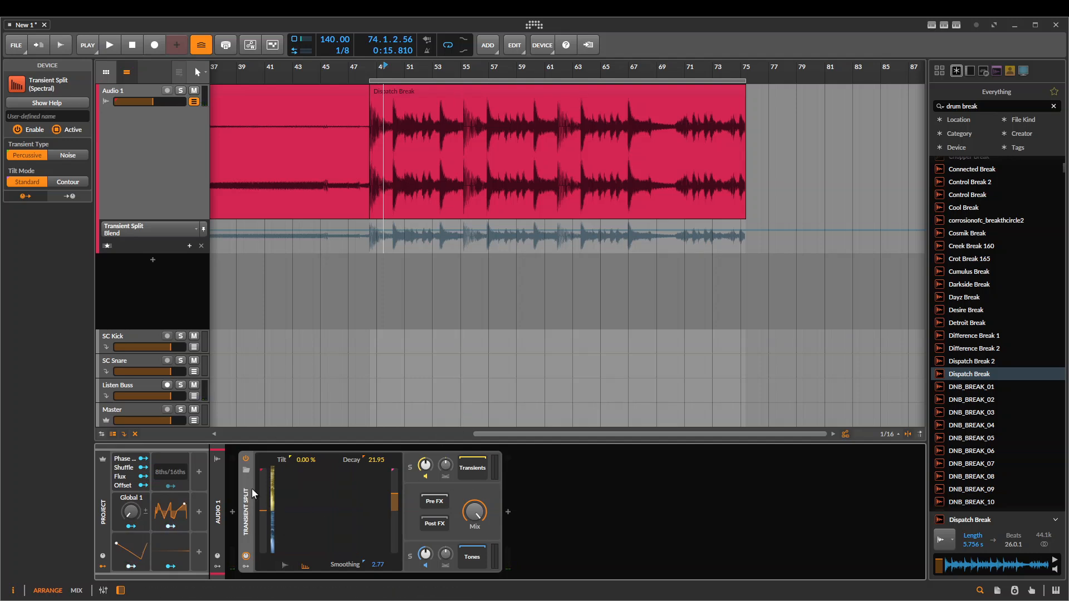
{"action": "left_click", "coordinate": [69, 155]}
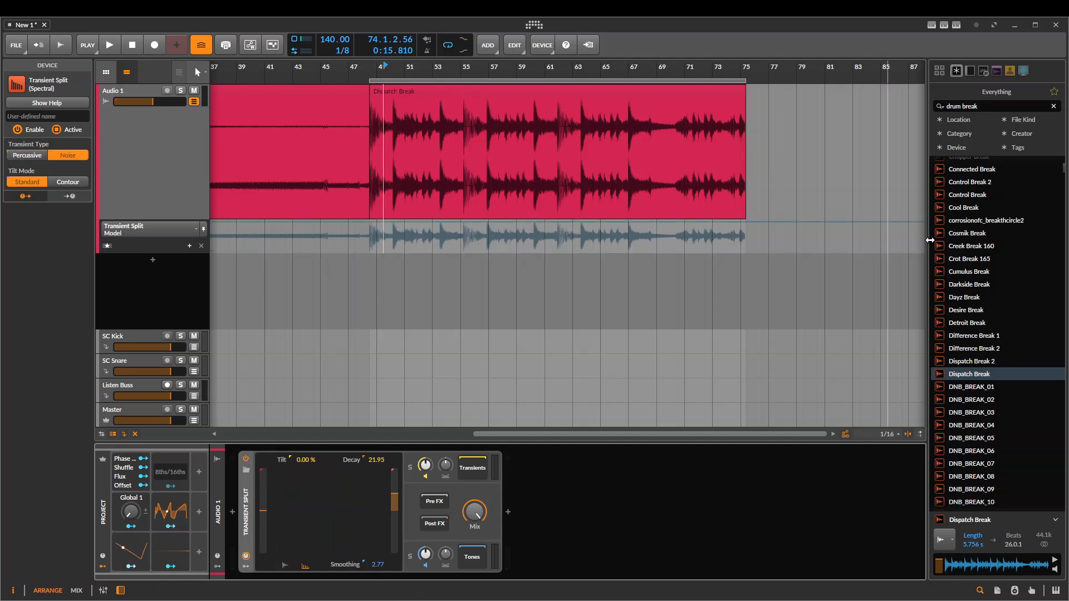
Search the browser for violin and place the "Glorkglunk - smallest violin" sample on Audio 1 over the Dispatch Break clip
{"action": "left_click", "coordinate": [1003, 104]}
{"action": "type", "text": "vbl"}
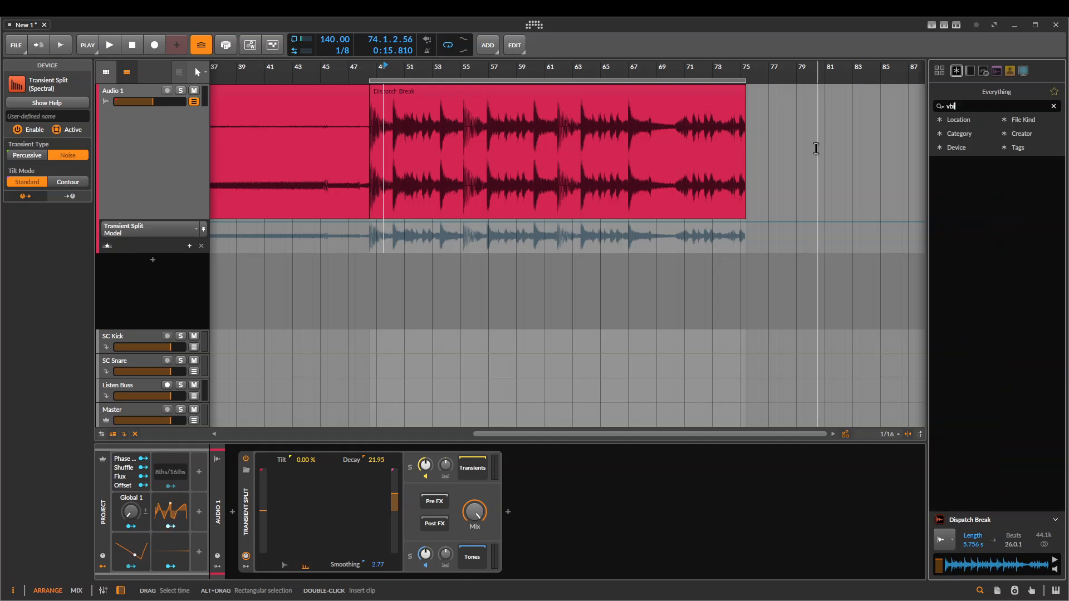
{"action": "type", "text": "vi"}
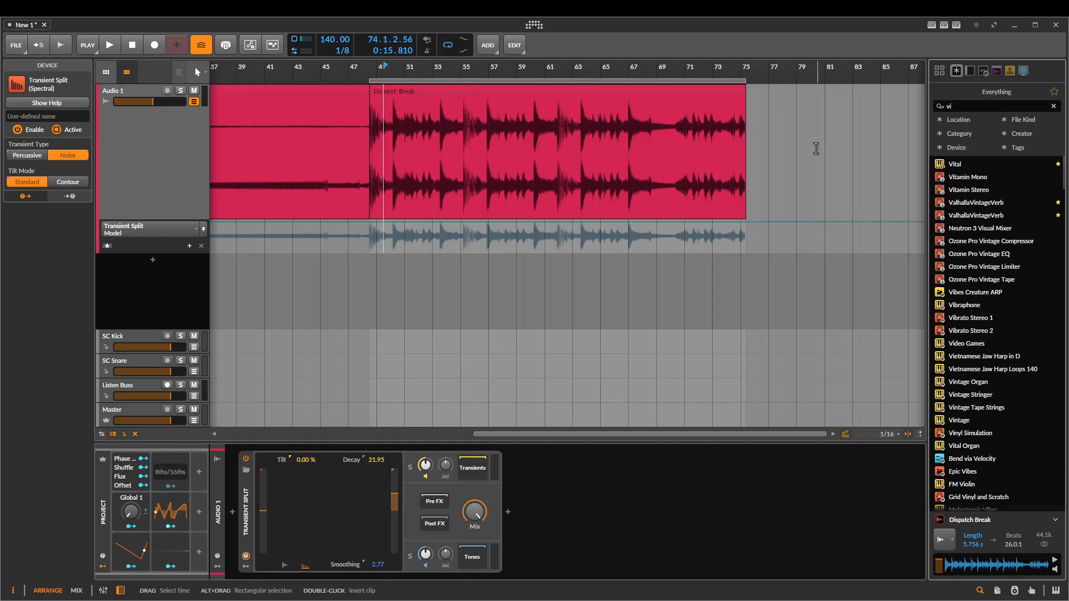
{"action": "type", "text": "olin"}
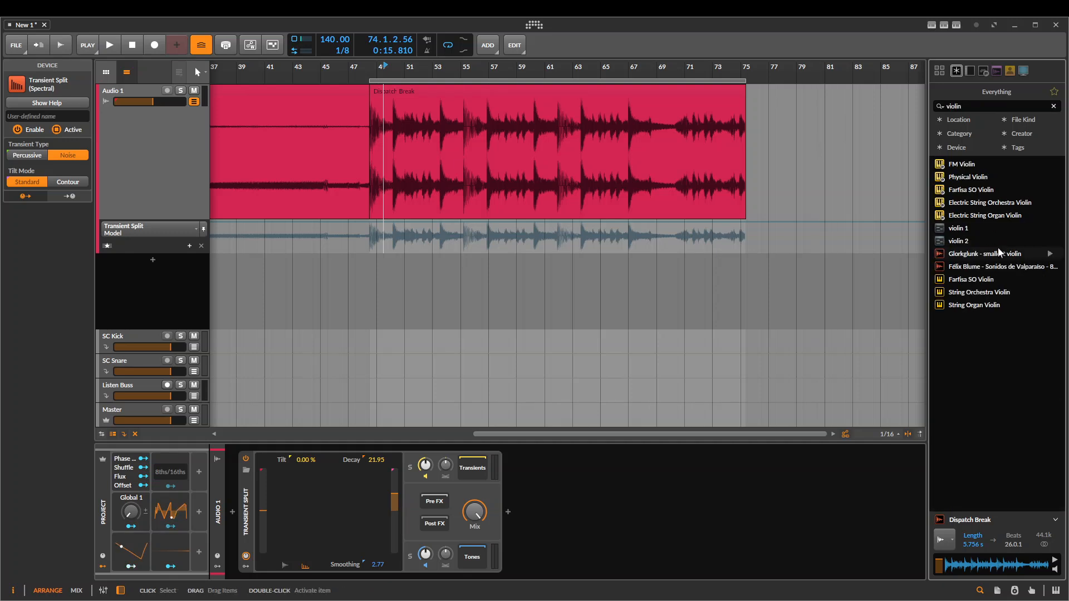
{"action": "left_click", "coordinate": [998, 249]}
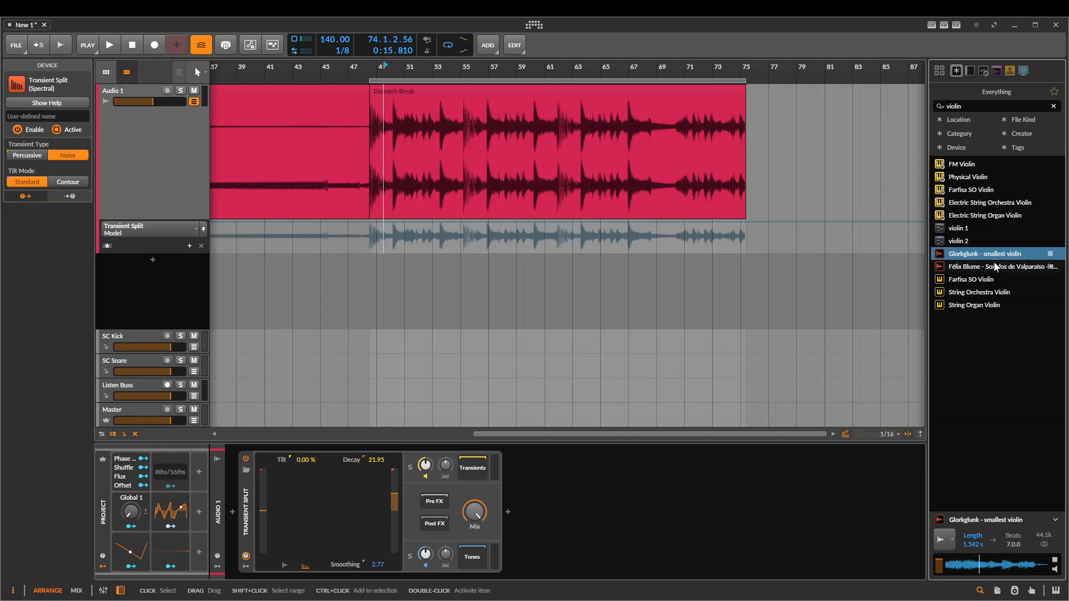
{"action": "left_click_drag", "start_coordinate": [972, 243], "coordinate": [447, 139]}
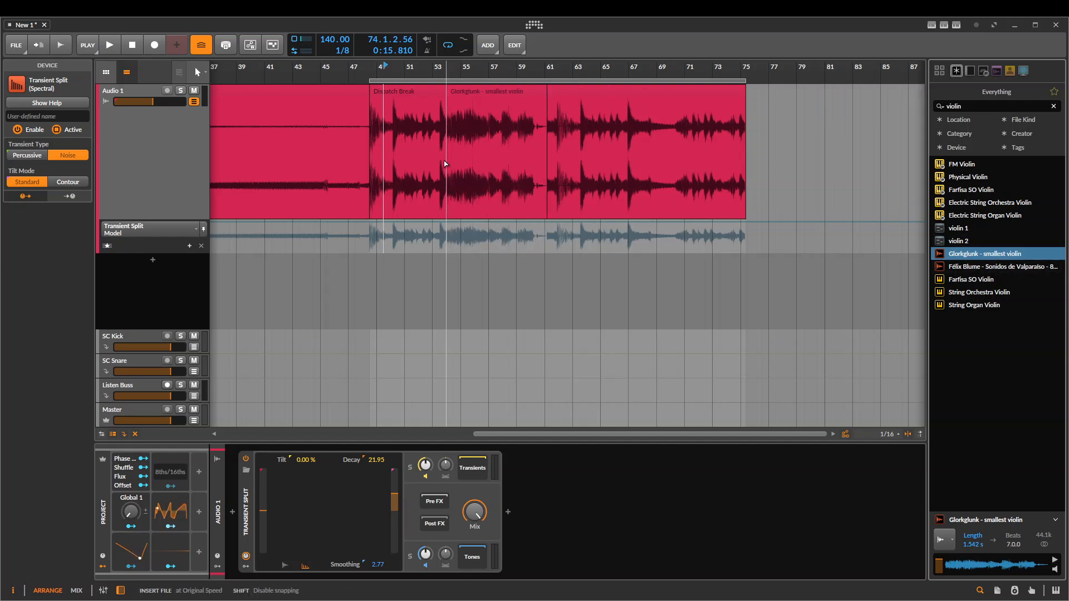
Delete the Dispatch Break pieces before and after the violin clip on Audio 1
{"action": "left_click", "coordinate": [411, 93]}
{"action": "key", "text": "Delete"}
{"action": "left_click", "coordinate": [580, 89]}
{"action": "key", "text": "Delete"}
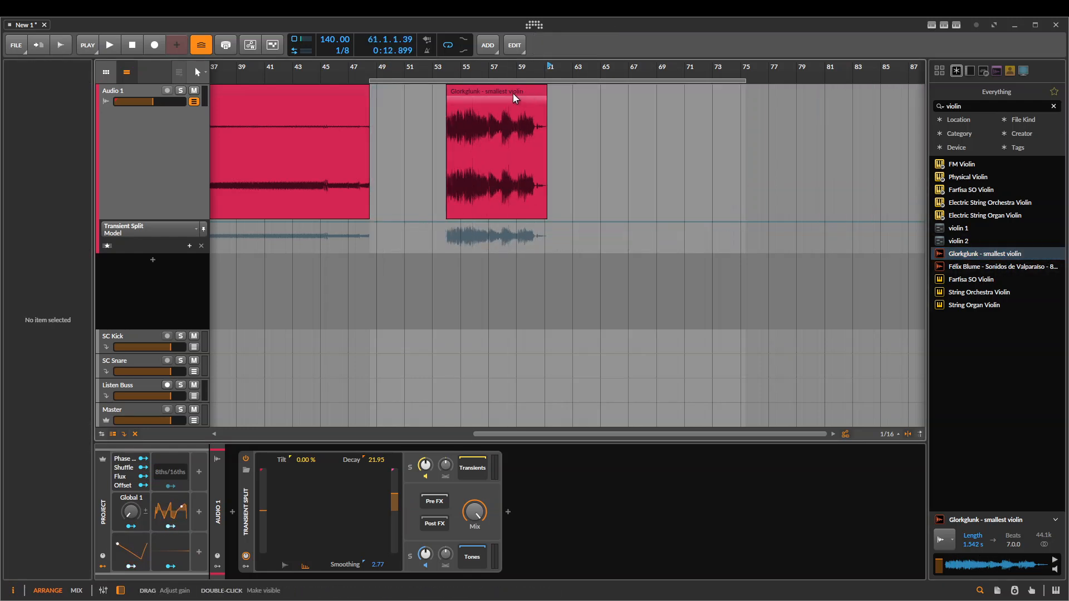
Play the violin clip with the Tones soloed and the Transients/Tones Blend reset to its default
{"action": "left_click", "coordinate": [497, 89]}
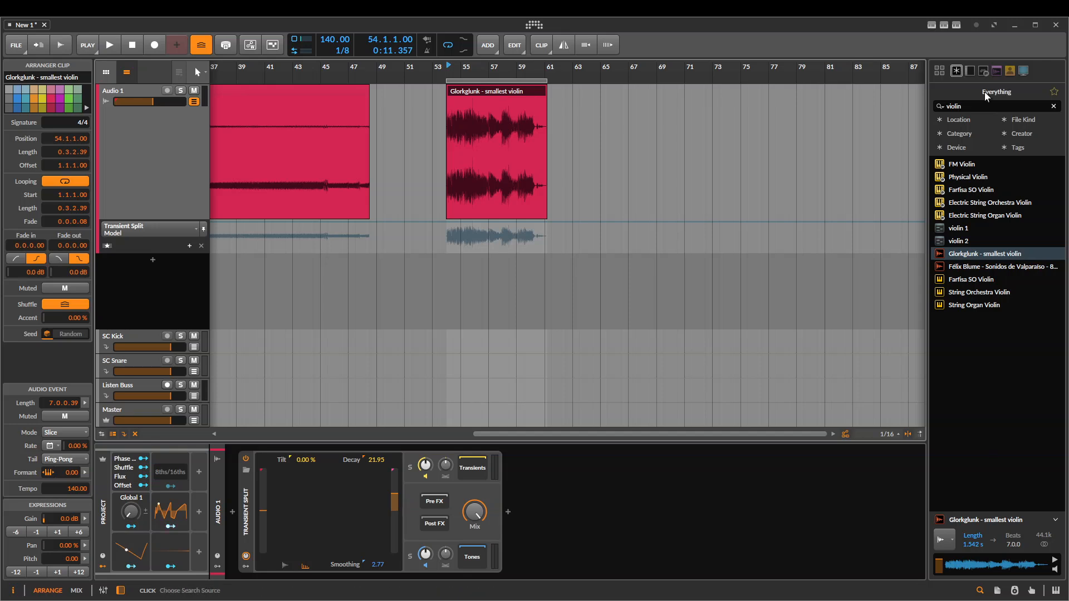
{"action": "scroll", "coordinate": [401, 328], "scroll_direction": "up", "scroll_amount": 3}
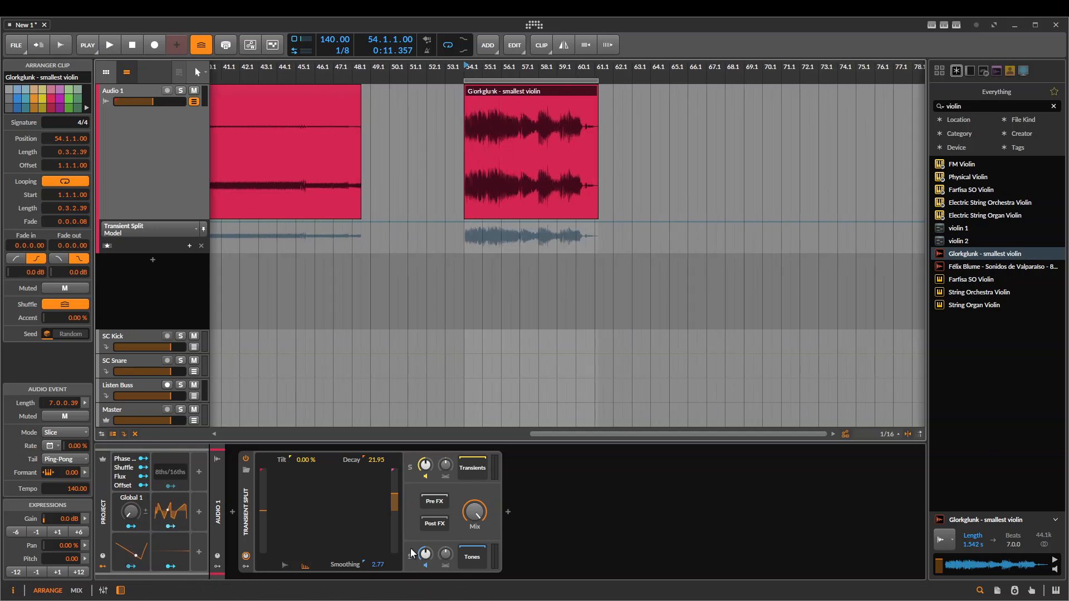
{"action": "left_click_drag", "start_coordinate": [483, 319], "coordinate": [492, 319]}
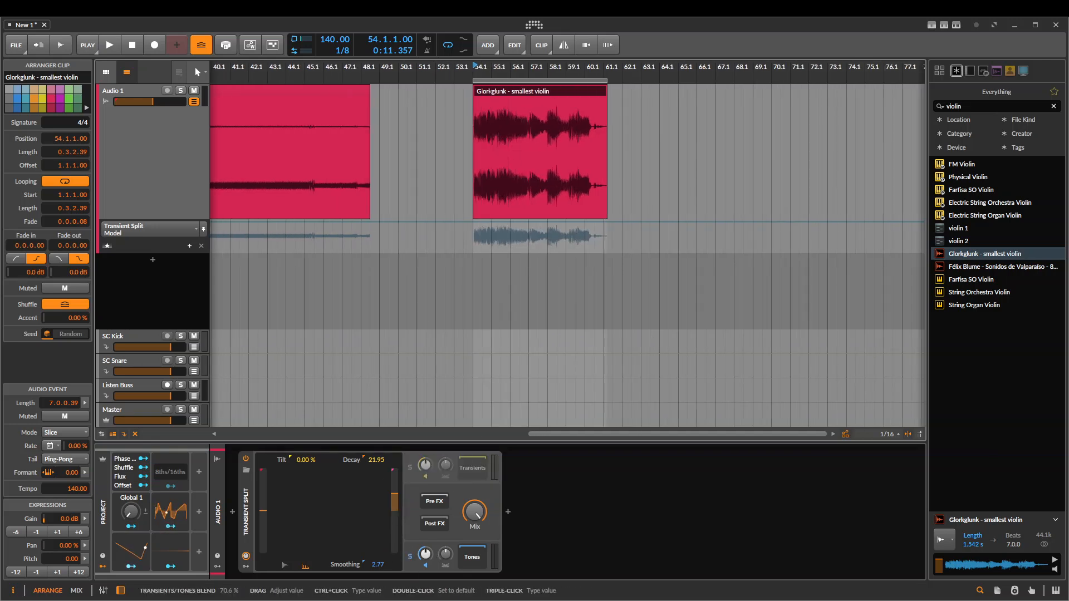
{"action": "key", "text": "space"}
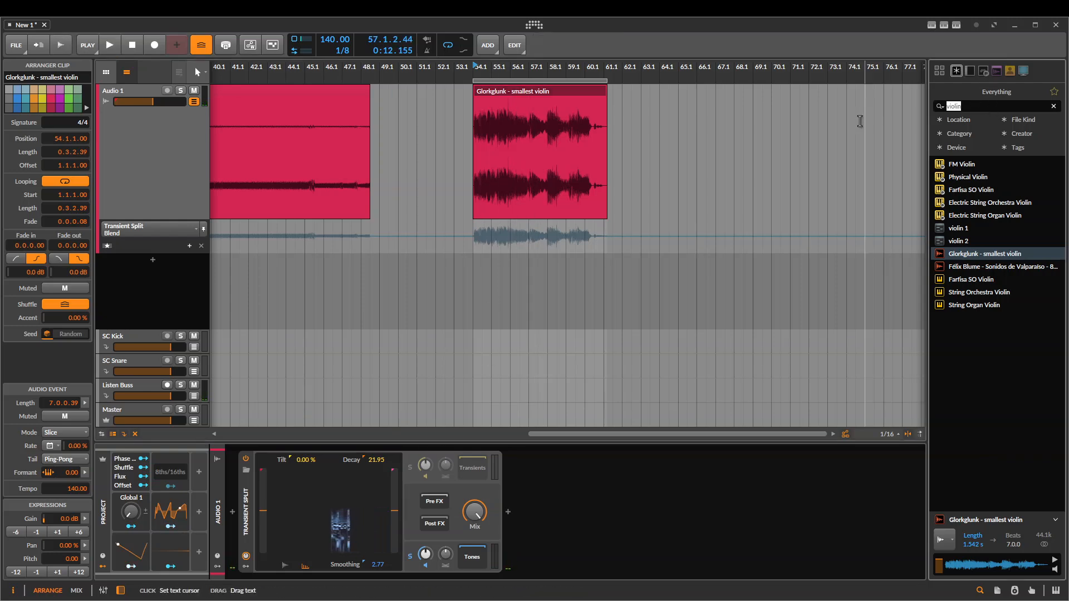
Search the browser for cello, preview the Bach Cello Suite samples, and clear the search to browse all sounds
{"action": "type", "text": "cello"}
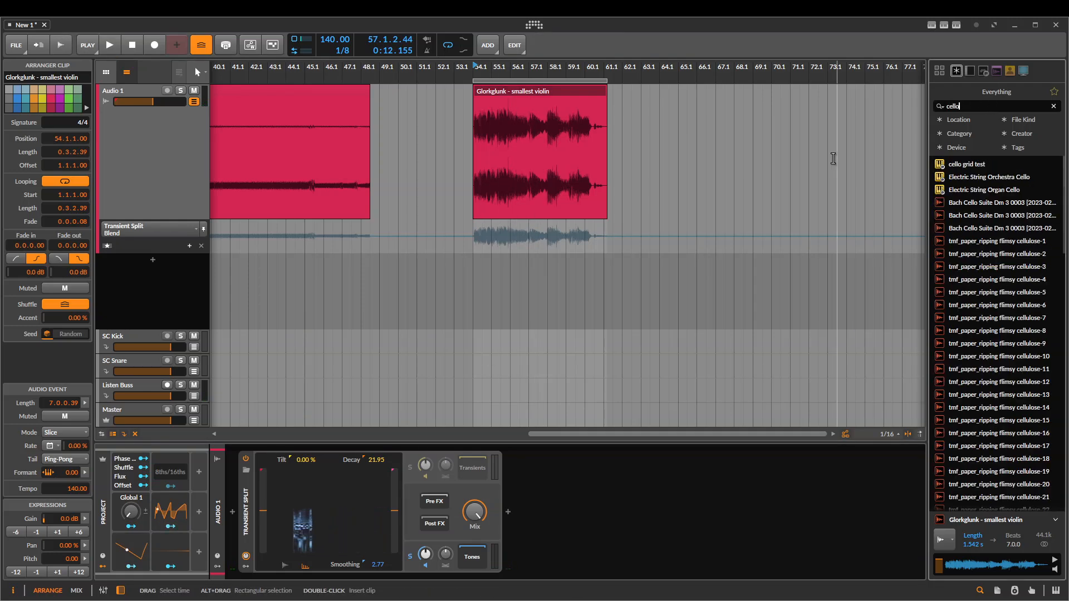
{"action": "left_click", "coordinate": [999, 215]}
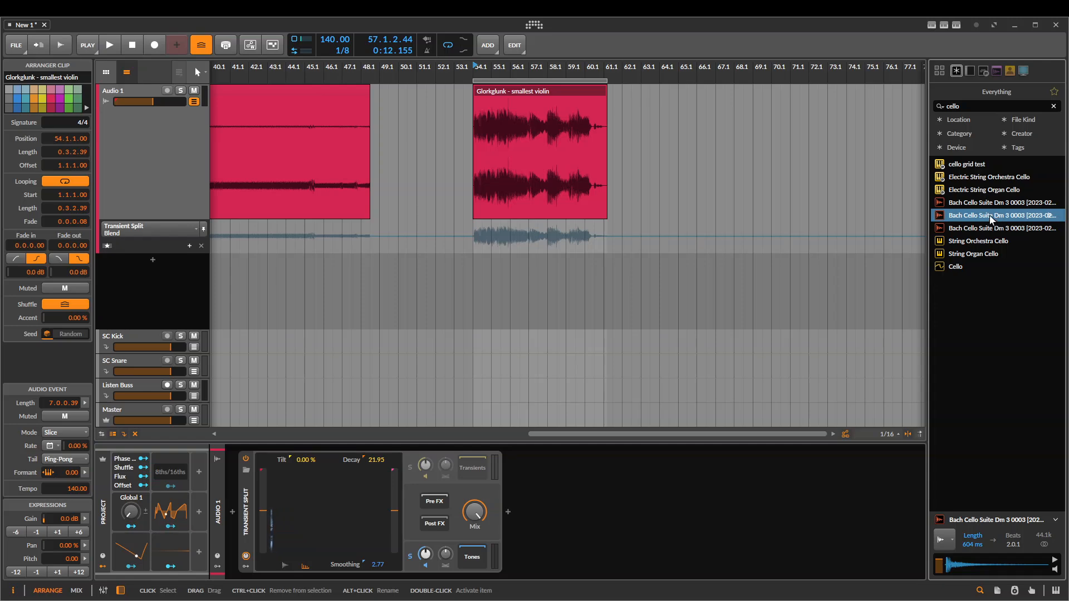
{"action": "left_click", "coordinate": [969, 231]}
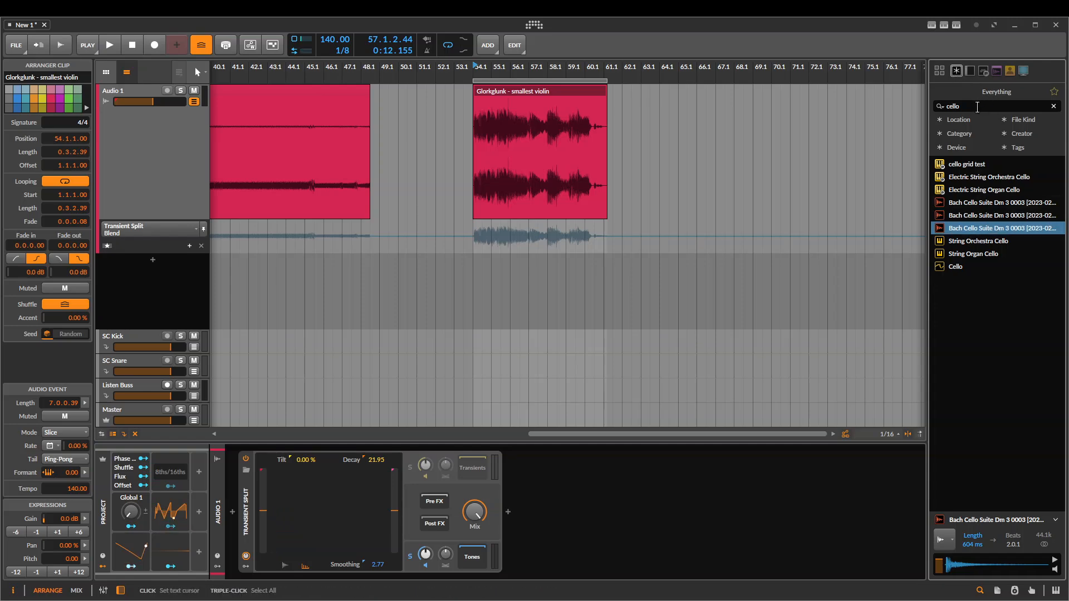
{"action": "left_click", "coordinate": [994, 107]}
{"action": "scroll", "coordinate": [1010, 275], "scroll_direction": "down", "scroll_amount": 10}
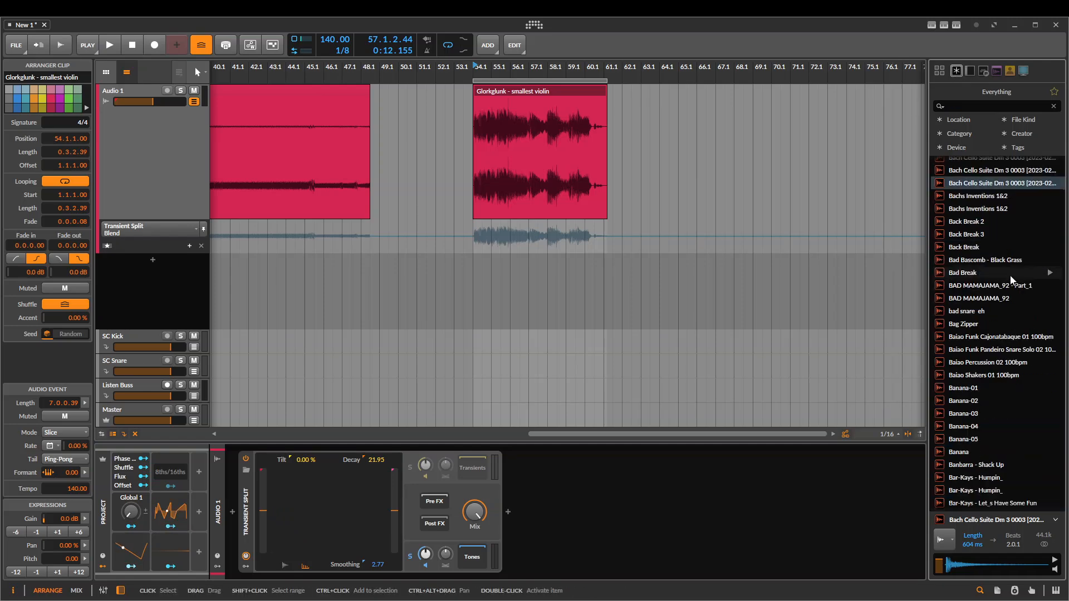
{"action": "scroll", "coordinate": [984, 329], "scroll_direction": "down", "scroll_amount": 15}
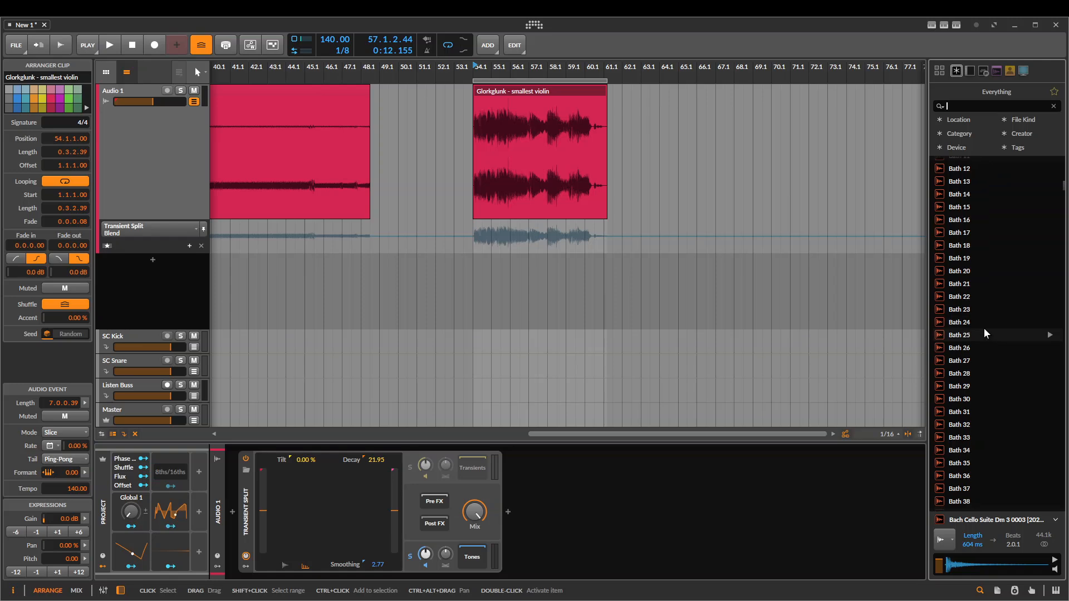
Search the browser for guitar and preview a granular guitar sample and Guitar String 4
{"action": "left_click", "coordinate": [963, 105]}
{"action": "type", "text": "guitar"}
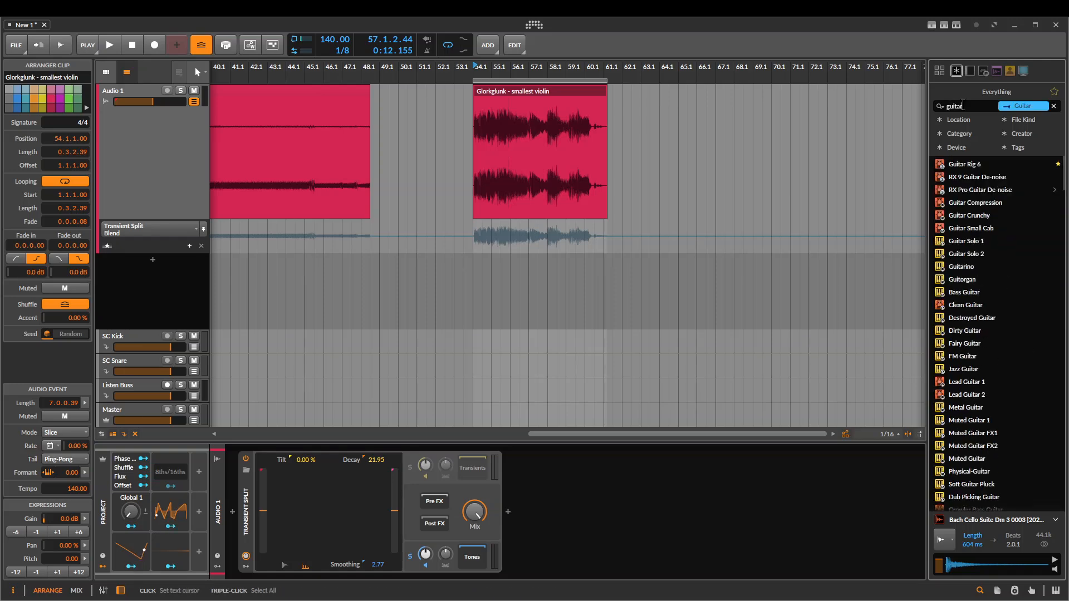
{"action": "scroll", "coordinate": [1023, 286], "scroll_direction": "down", "scroll_amount": 5}
{"action": "left_click", "coordinate": [1007, 292]}
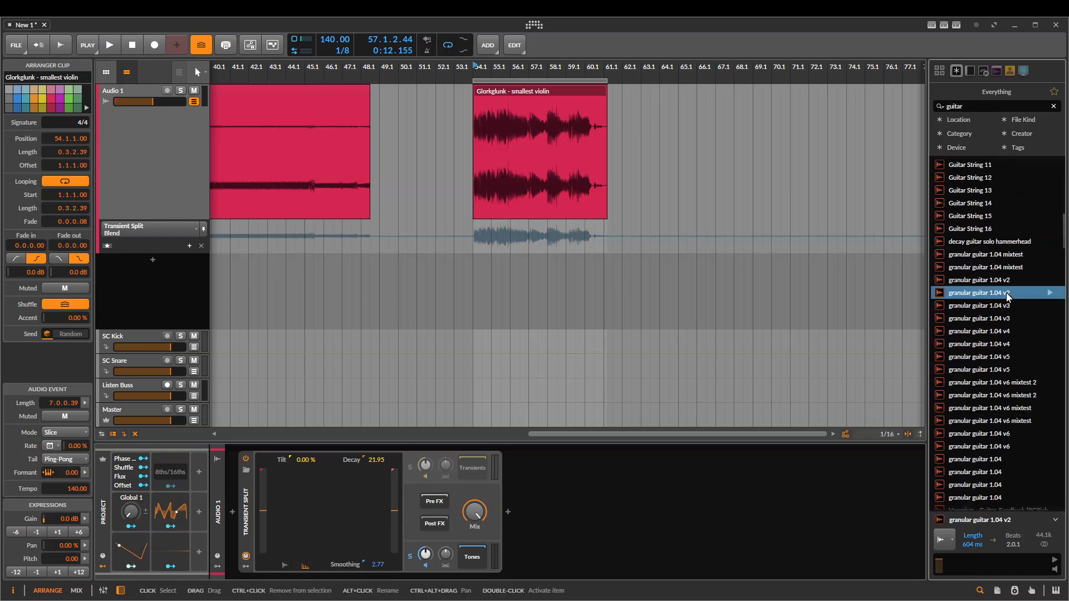
{"action": "left_click", "coordinate": [985, 203]}
{"action": "scroll", "coordinate": [974, 261], "scroll_direction": "up", "scroll_amount": 3}
{"action": "scroll", "coordinate": [971, 270], "scroll_direction": "up", "scroll_amount": 2}
{"action": "left_click", "coordinate": [971, 272]}
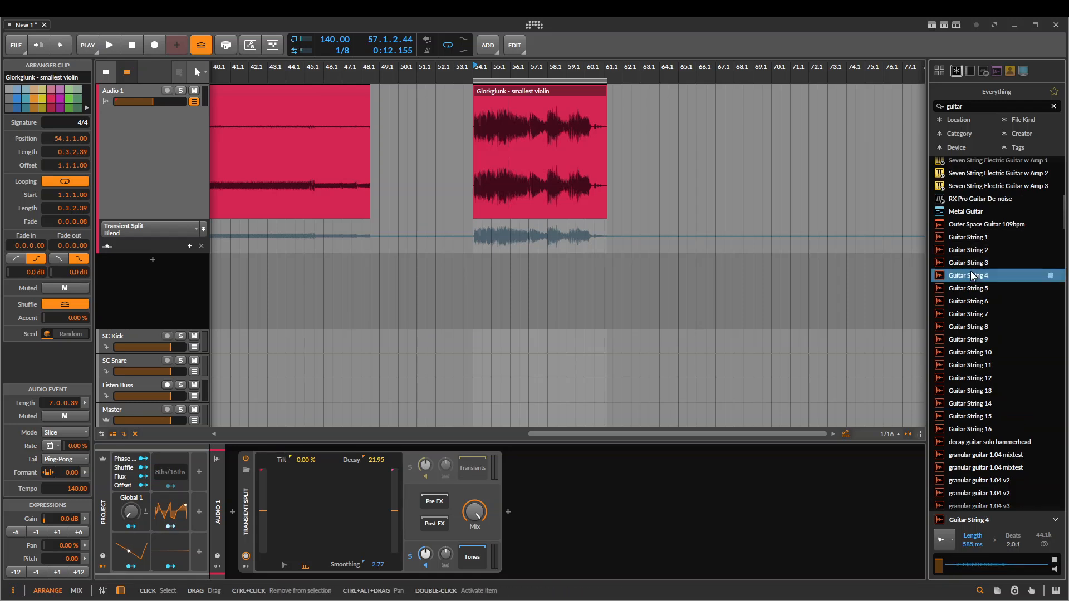
Find a Vaeprism Guitar_Feedback sample among the guitar results and place it on Audio 1 over the violin clip
{"action": "scroll", "coordinate": [970, 273], "scroll_direction": "down", "scroll_amount": 11}
{"action": "scroll", "coordinate": [975, 286], "scroll_direction": "down", "scroll_amount": 3}
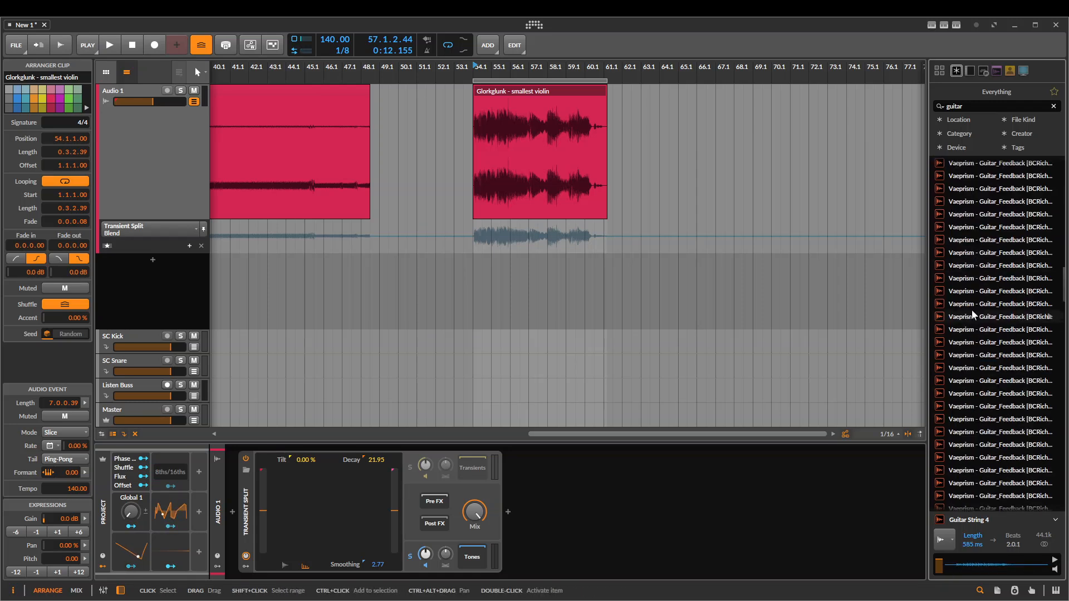
{"action": "left_click", "coordinate": [971, 315]}
{"action": "left_click_drag", "start_coordinate": [971, 315], "coordinate": [578, 151]}
Search the browser for "jim kimchi bow" and place the "metal plate bow2" sample on Audio 1, starting at bar 52
{"action": "left_click", "coordinate": [969, 106]}
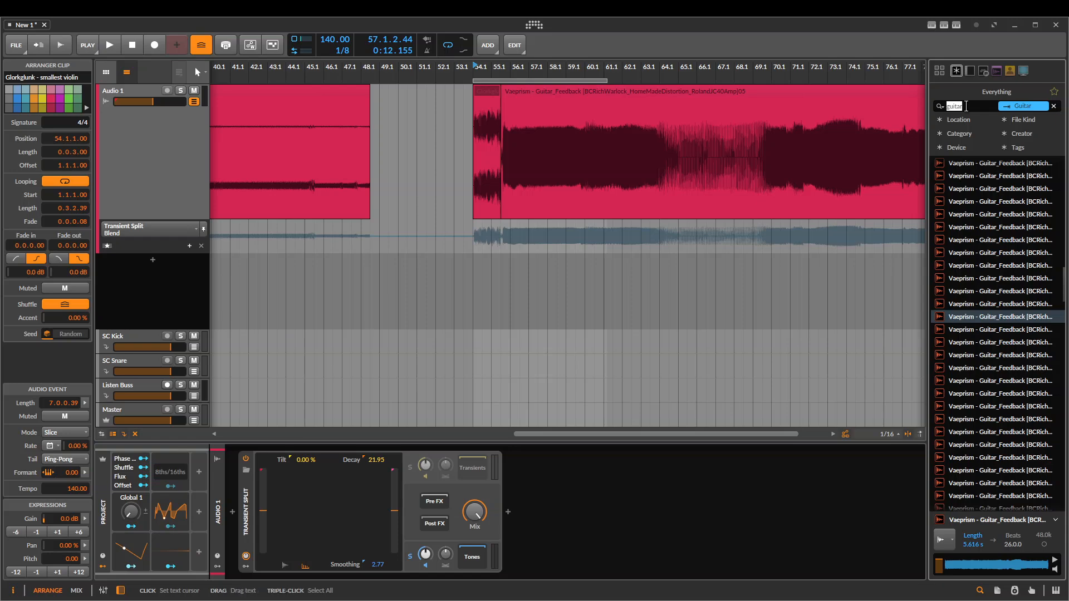
{"action": "key", "text": "BackSpace"}
{"action": "type", "text": "jim"}
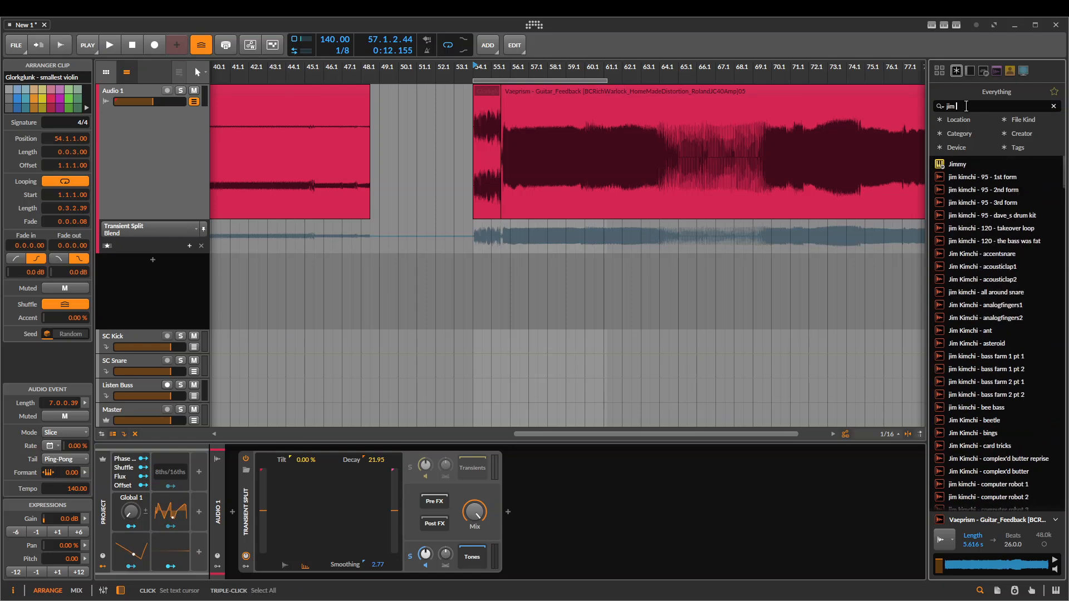
{"action": "type", "text": " kimchi bow"}
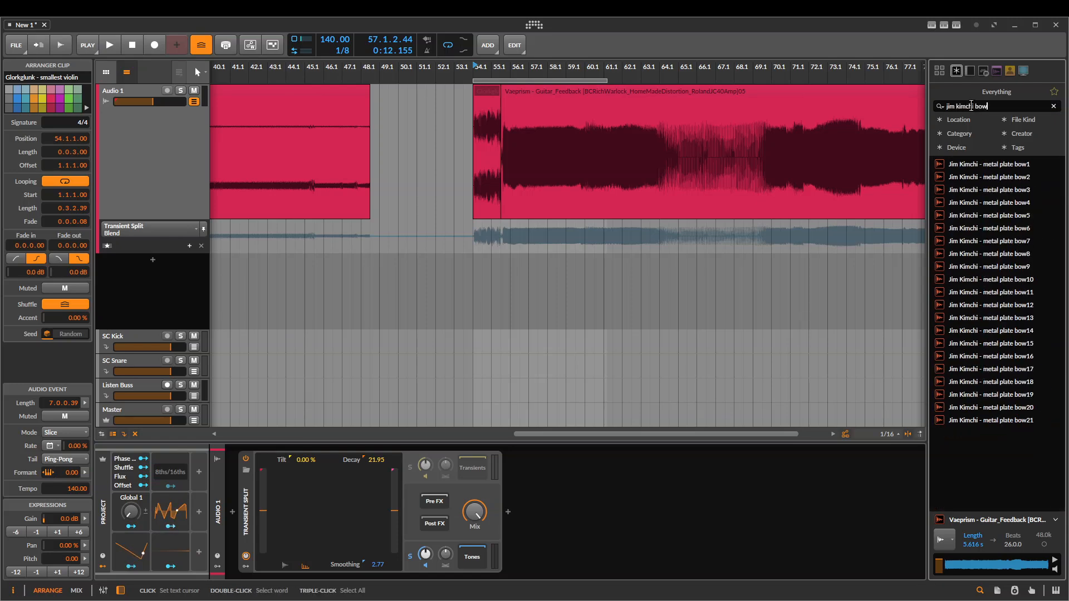
{"action": "left_click_drag", "start_coordinate": [1030, 180], "coordinate": [595, 124]}
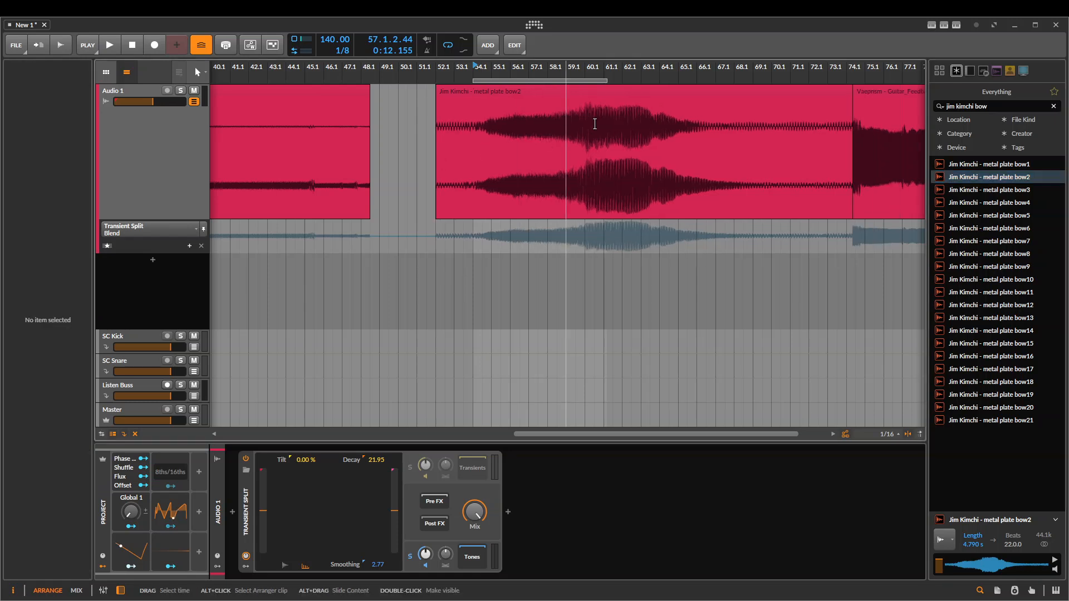
Play the metal plate bow2 clip from its start with the Tones soloed to hear the tonal part
{"action": "left_click", "coordinate": [600, 92]}
{"action": "key", "text": "space"}
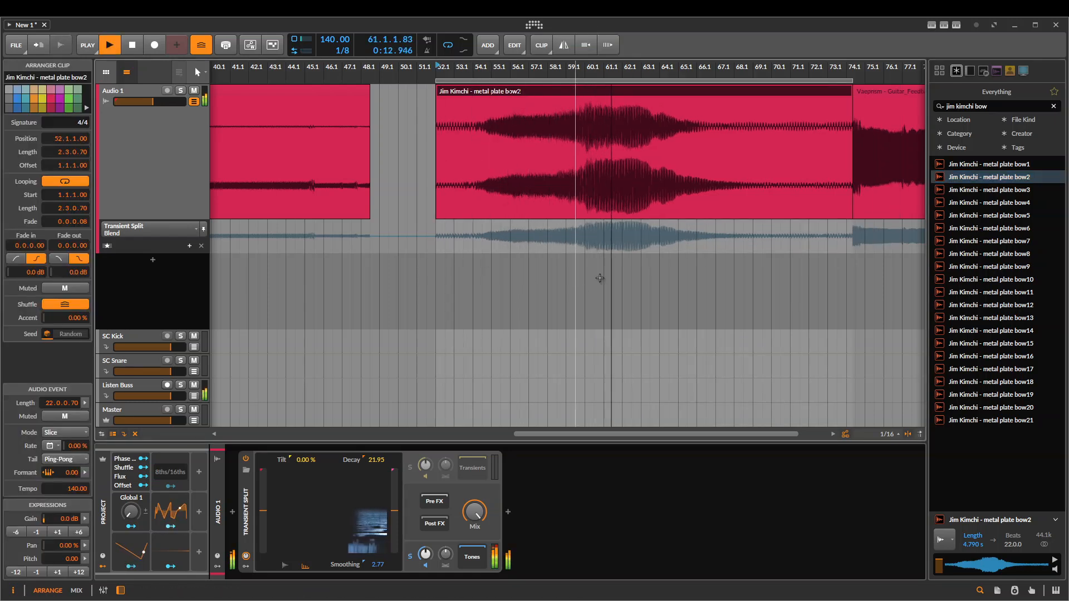
{"action": "key", "text": "space"}
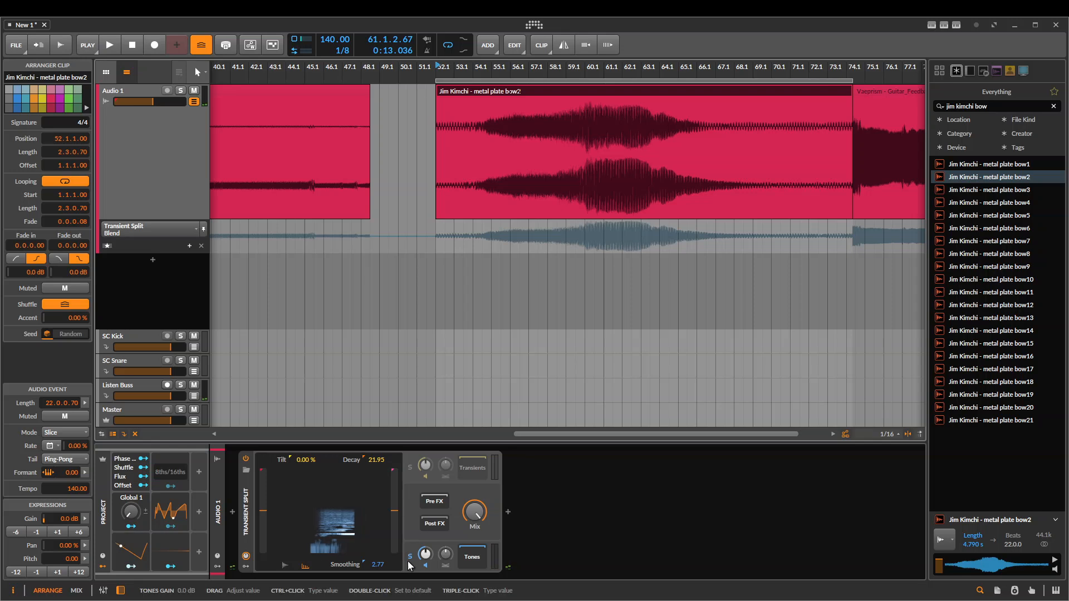
{"action": "key", "text": "space"}
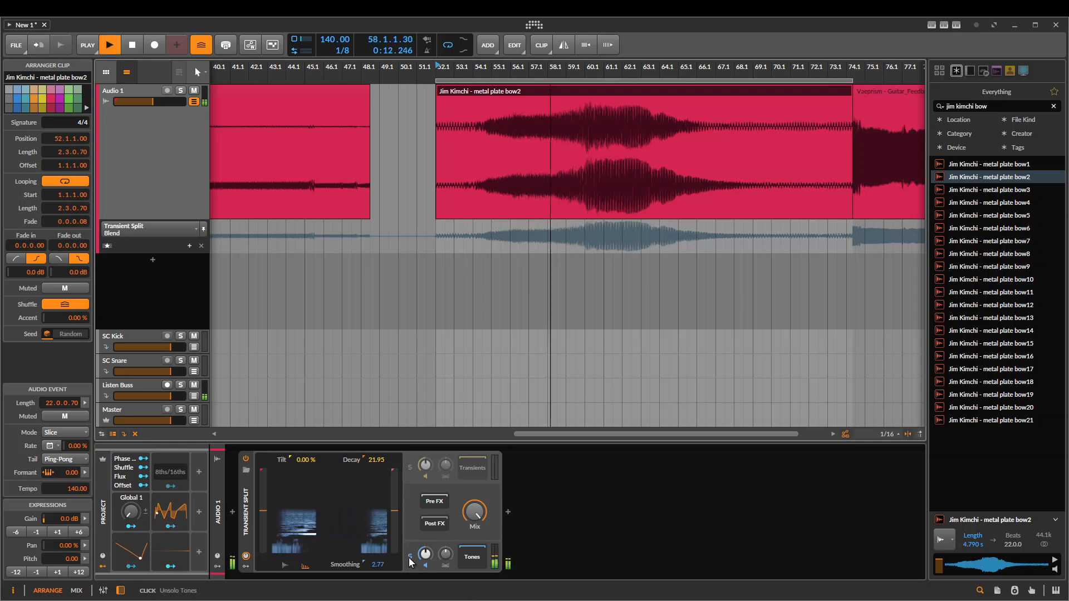
{"action": "key", "text": "space"}
Raise the Transient Split's Analysis Bias to its maximum while the metal plate clip plays with the Tones soloed
{"action": "left_click", "coordinate": [244, 487]}
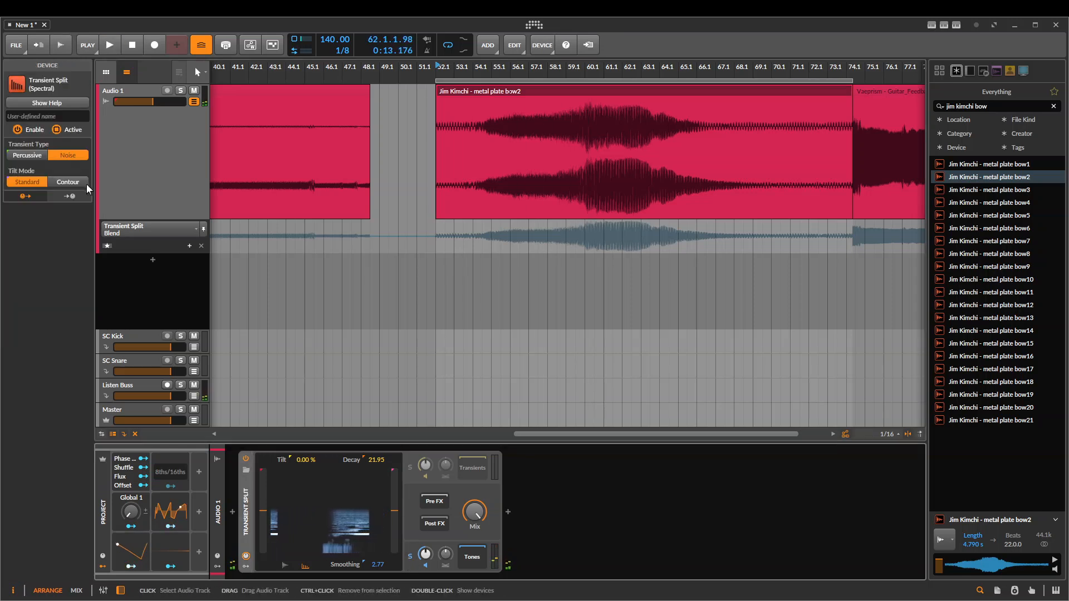
{"action": "key", "text": "space"}
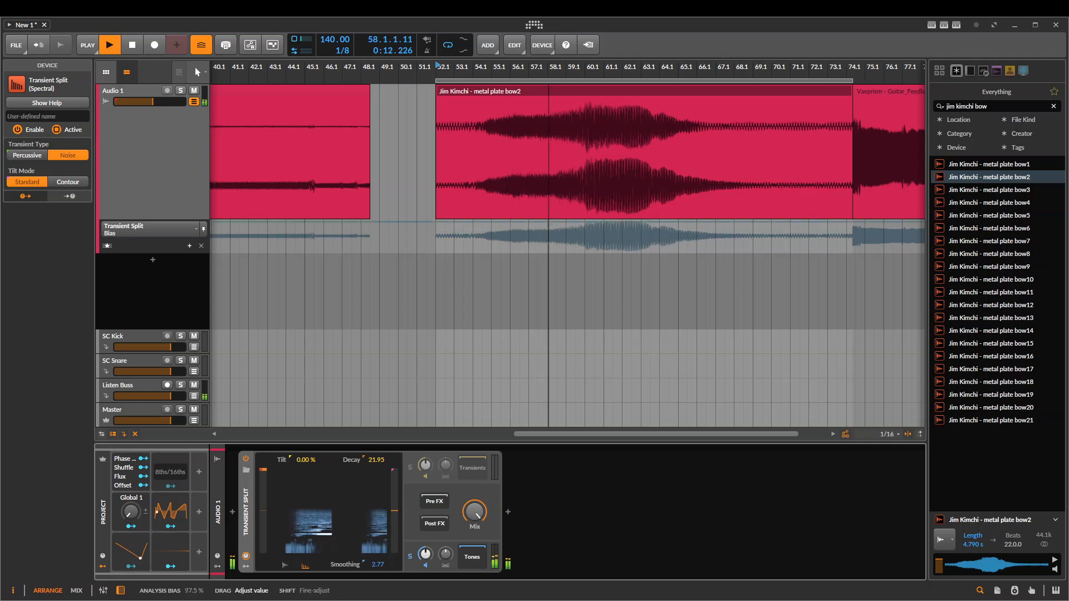
{"action": "key", "text": "space"}
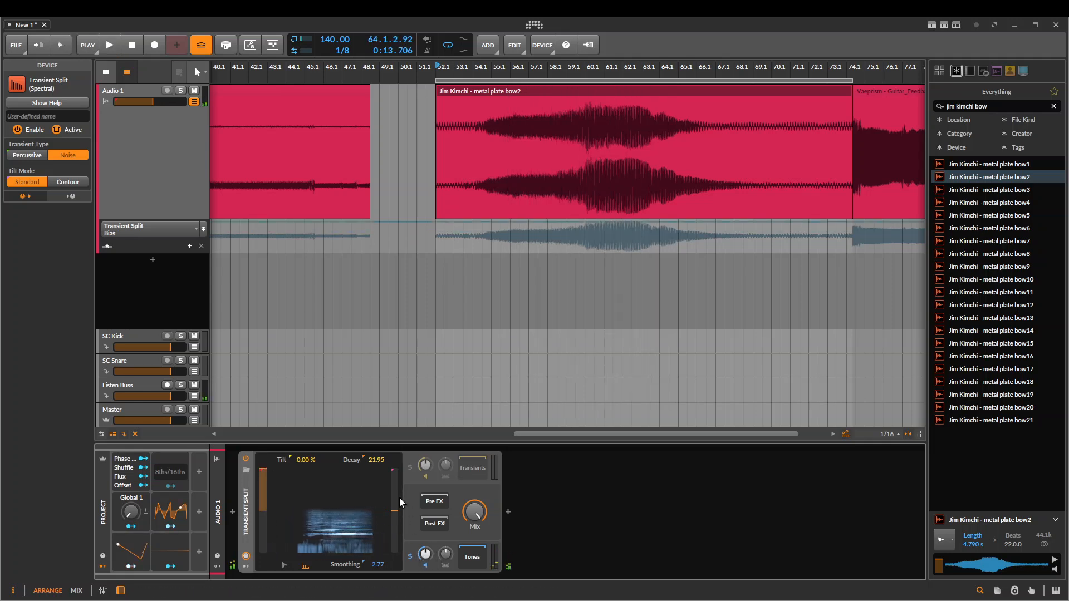
Switch the solo to the Transients and play the metal plate clip to hear the noise part
{"action": "left_click", "coordinate": [409, 463]}
{"action": "key", "text": "space"}
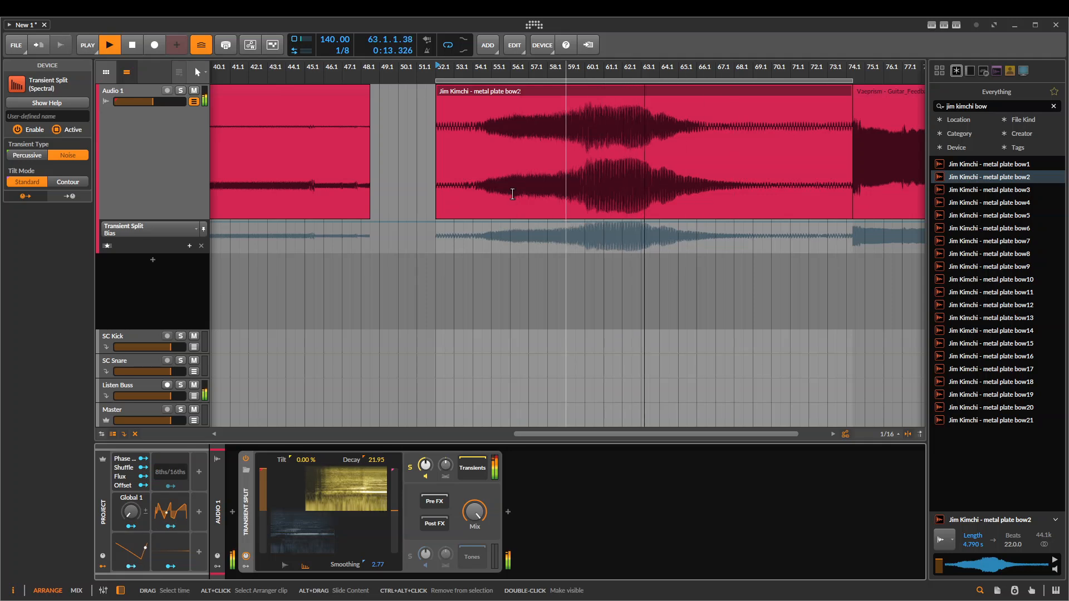
{"action": "key", "text": "space"}
{"action": "scroll", "coordinate": [583, 254], "scroll_direction": "down", "scroll_amount": 2}
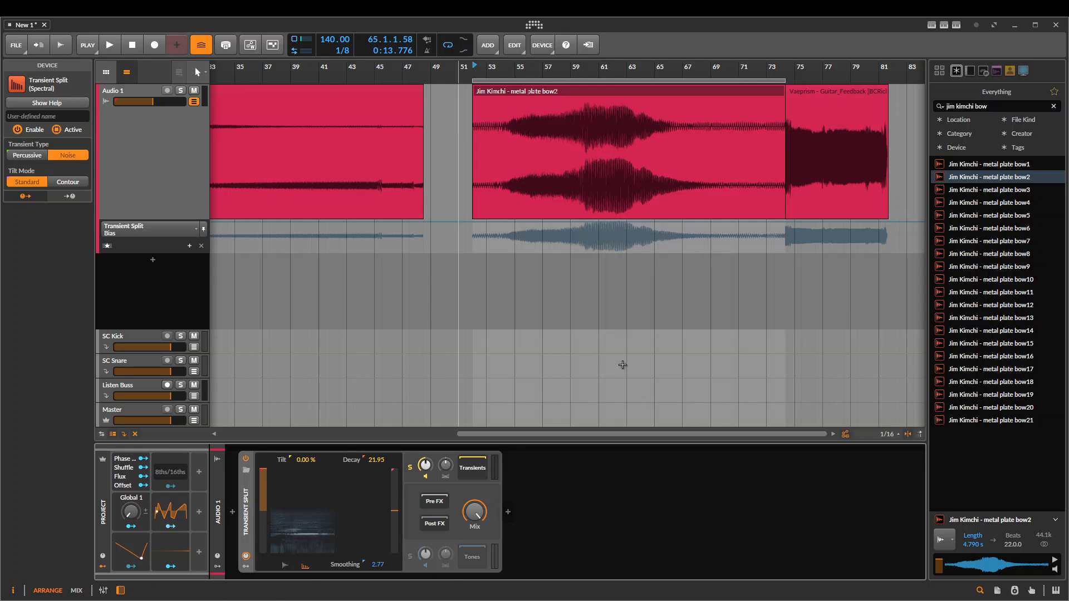
Delete the Transient Split device from Audio 1
{"action": "scroll", "coordinate": [656, 260], "scroll_direction": "down", "scroll_amount": 2}
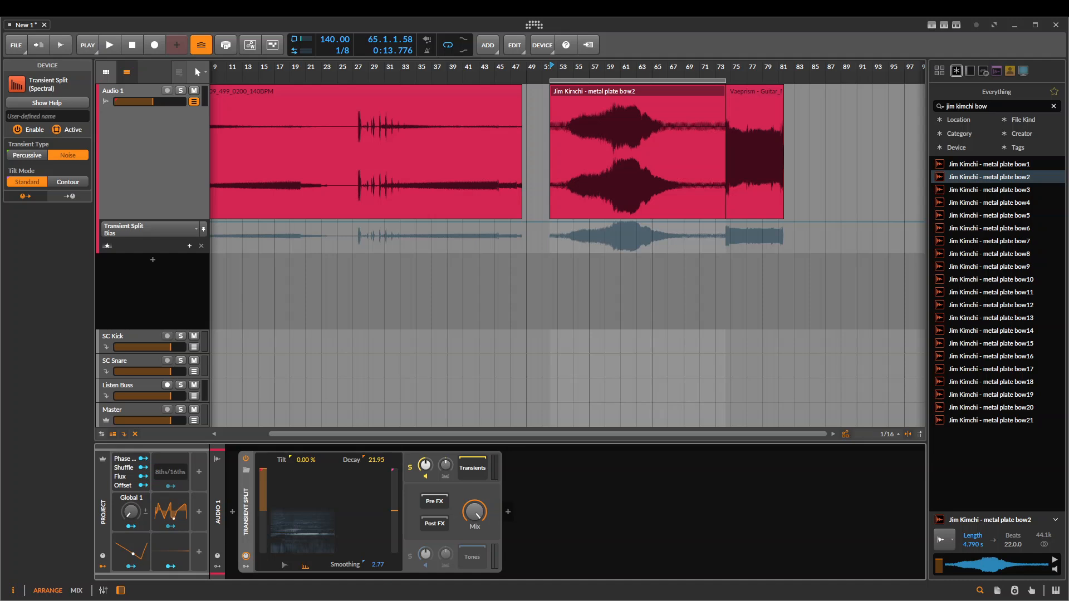
{"action": "key", "text": "Delete"}
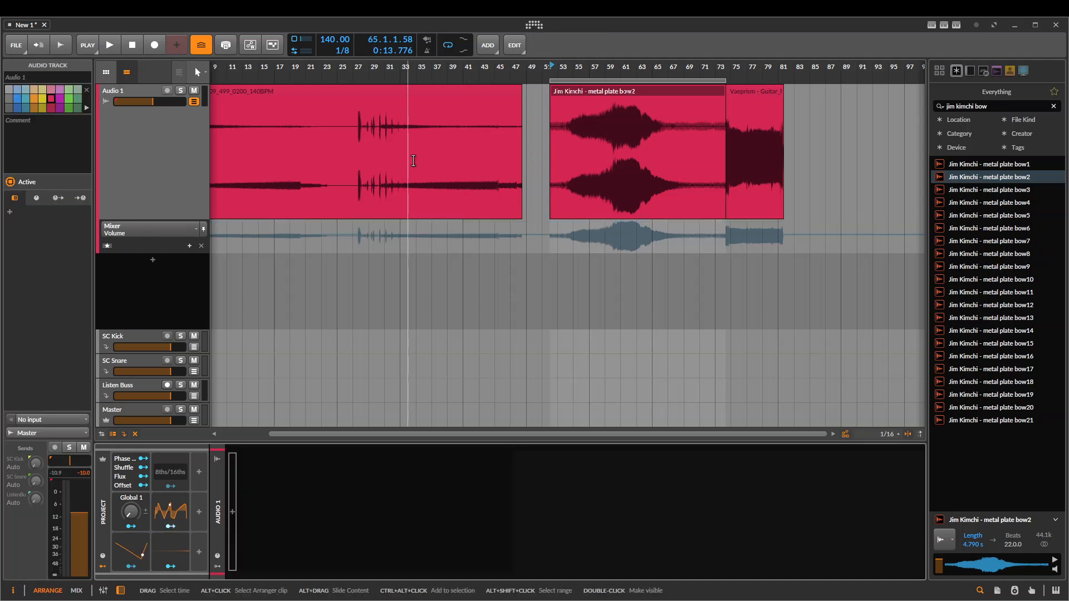
Extend the looped drum clip over the metal plate and guitar clips and select the range from 49.1.1 to 64.1.2
{"action": "left_click_drag", "start_coordinate": [515, 73], "coordinate": [518, 67]}
{"action": "left_click", "coordinate": [418, 89]}
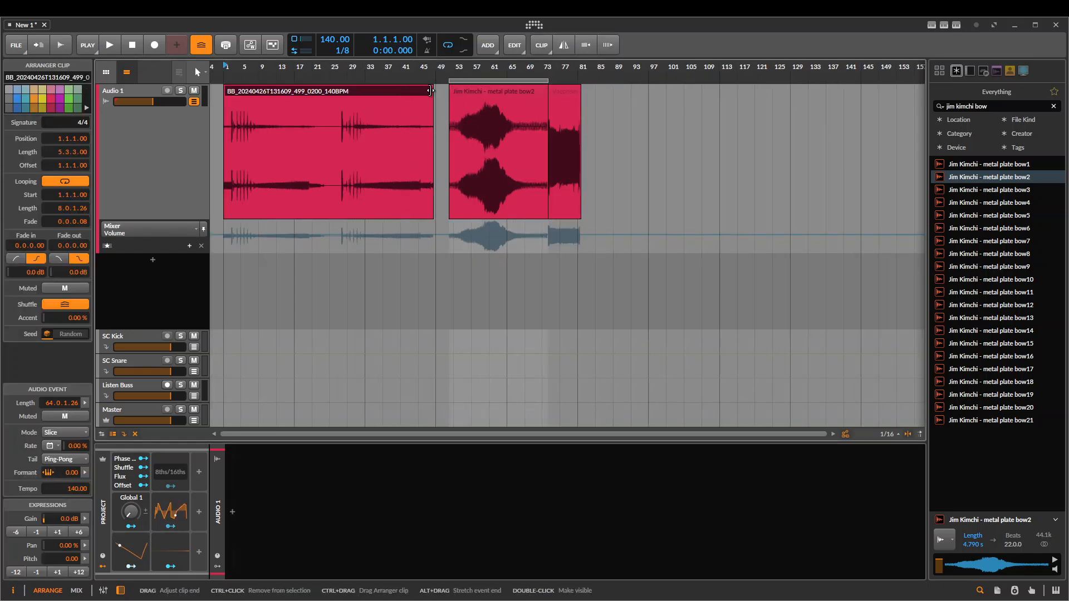
{"action": "left_click_drag", "start_coordinate": [432, 90], "coordinate": [717, 90]}
{"action": "scroll", "coordinate": [480, 119], "scroll_direction": "up", "scroll_amount": 3}
{"action": "left_click_drag", "start_coordinate": [393, 126], "coordinate": [544, 182]}
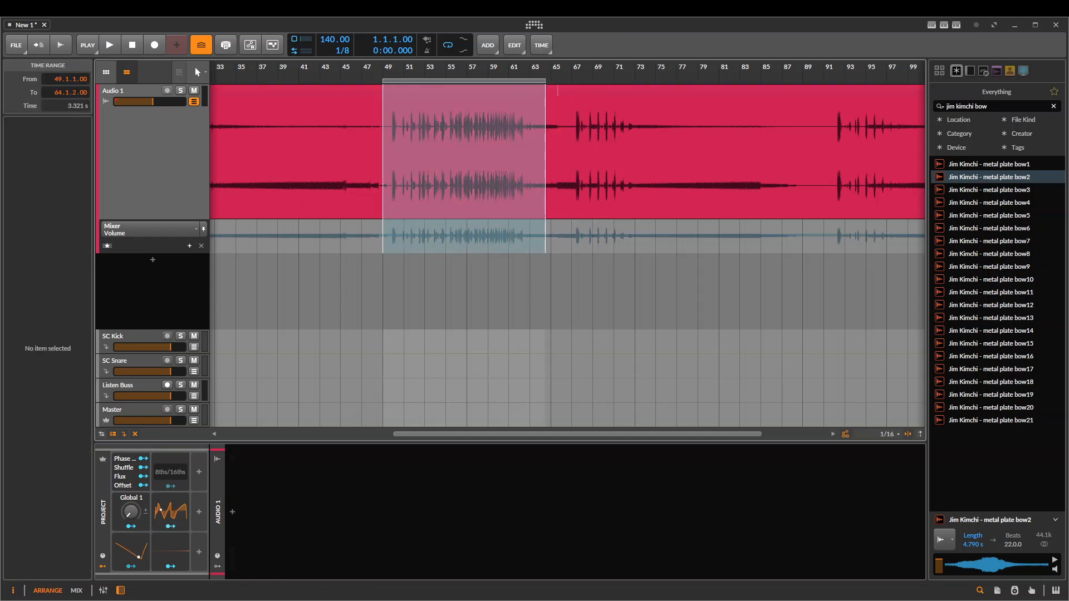
Search the Audio FX devices for "freq" and insert a Freq Split on Audio 1
{"action": "double_click", "coordinate": [238, 512]}
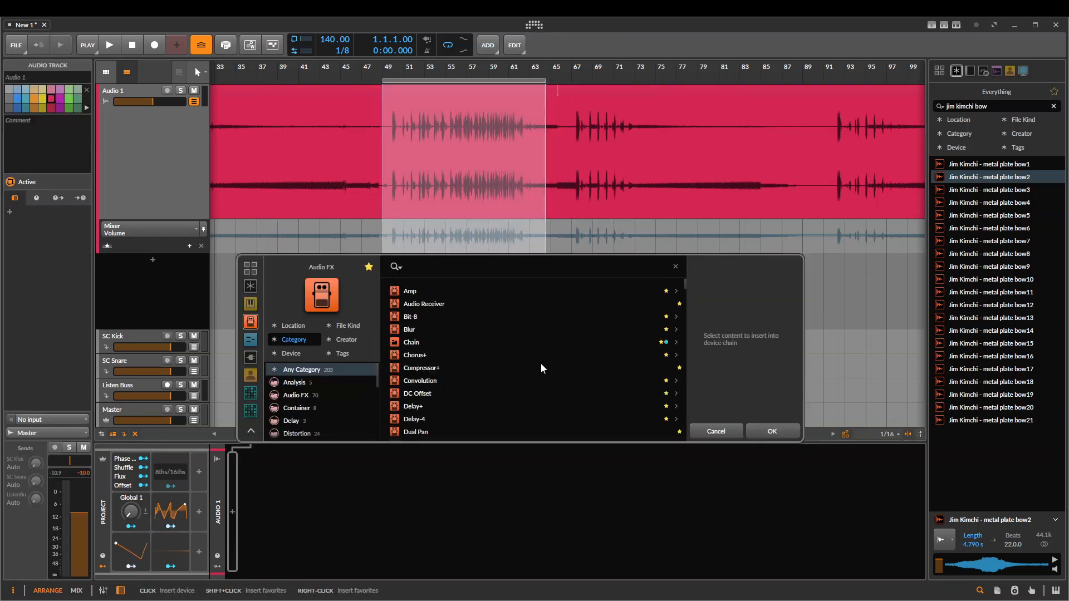
{"action": "type", "text": "freq"}
{"action": "key", "text": "Down"}
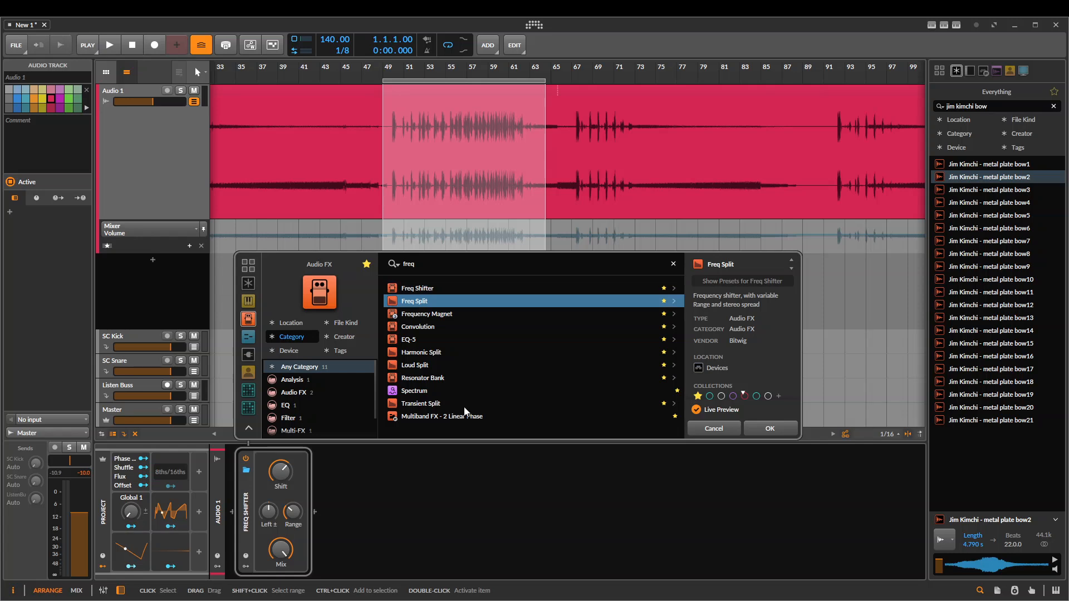
{"action": "key", "text": "Return"}
{"action": "left_click_drag", "start_coordinate": [415, 319], "coordinate": [457, 239]}
{"action": "left_click", "coordinate": [465, 124]}
{"action": "scroll", "coordinate": [511, 166], "scroll_direction": "up", "scroll_amount": 3}
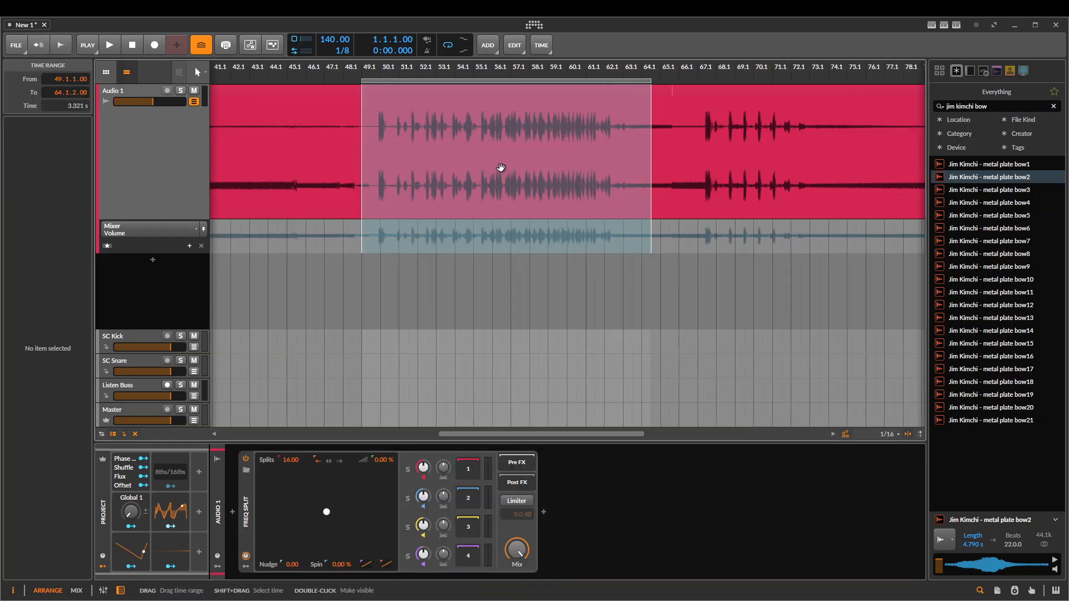
{"action": "scroll", "coordinate": [364, 259], "scroll_direction": "right", "scroll_amount": 1}
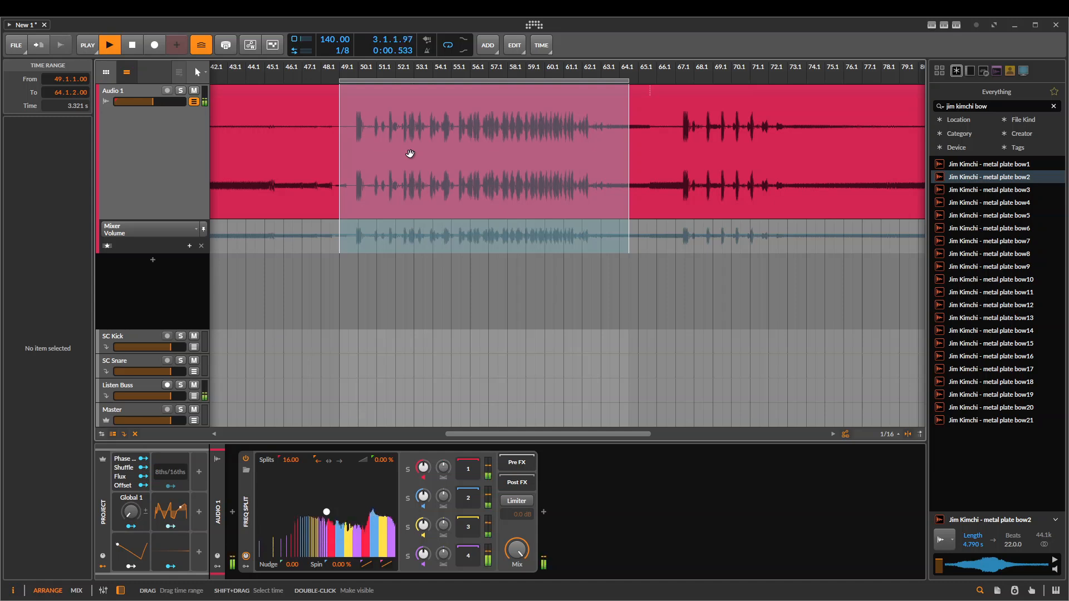
Set the Freq Split's number of Splits to 4
{"action": "left_click_drag", "start_coordinate": [297, 462], "coordinate": [286, 456]}
{"action": "left_click", "coordinate": [286, 457], "text": "ctrl"}
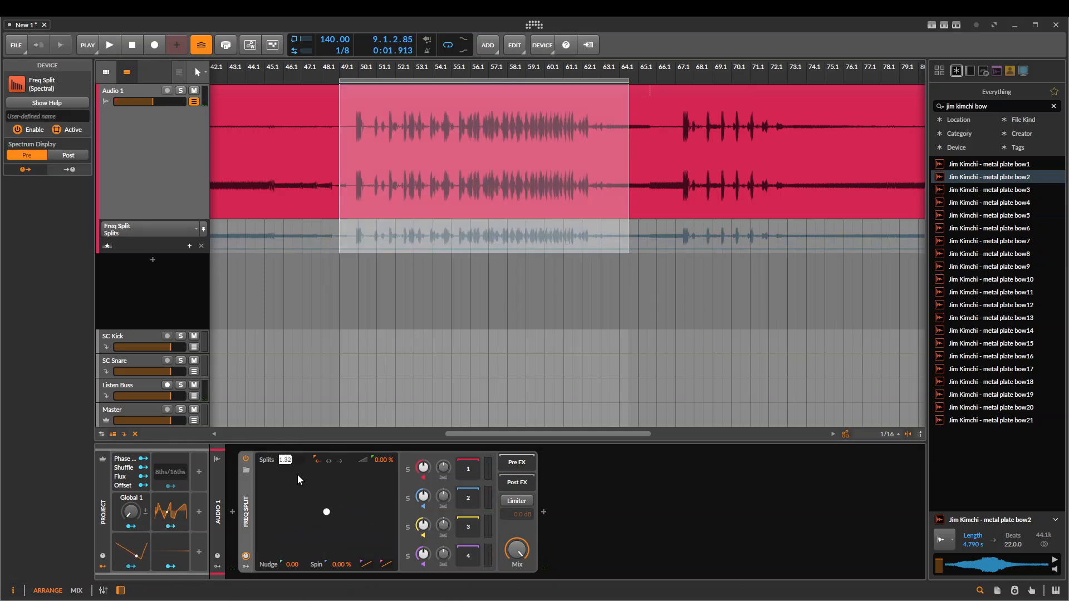
{"action": "type", "text": "4"}
{"action": "key", "text": "Return"}
Play the drum clip with band 1 and then band 2 of the Freq Split soloed
{"action": "key", "text": "space"}
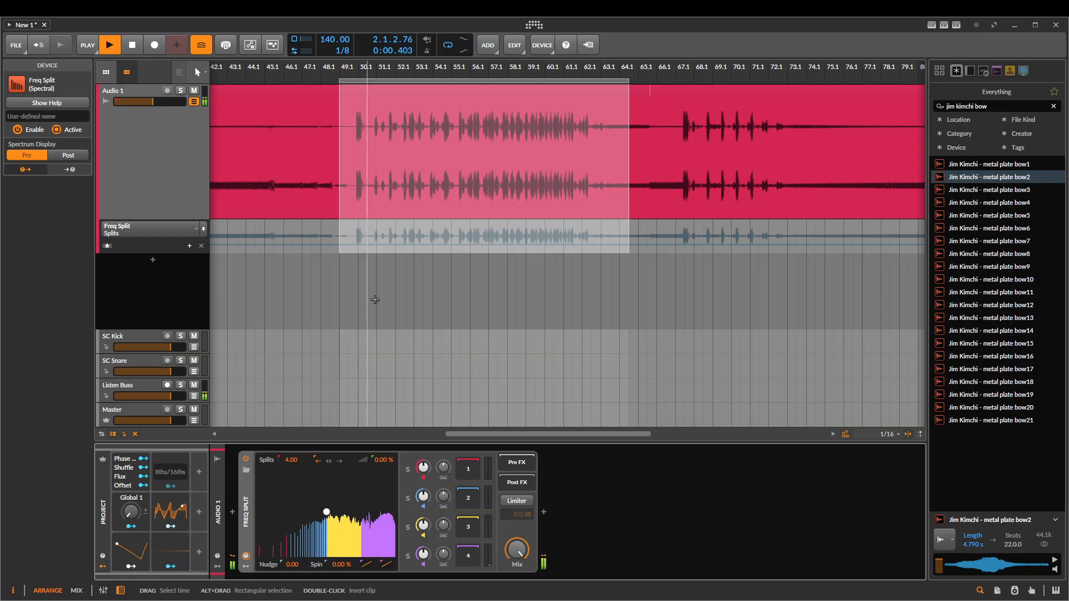
{"action": "left_click", "coordinate": [407, 467]}
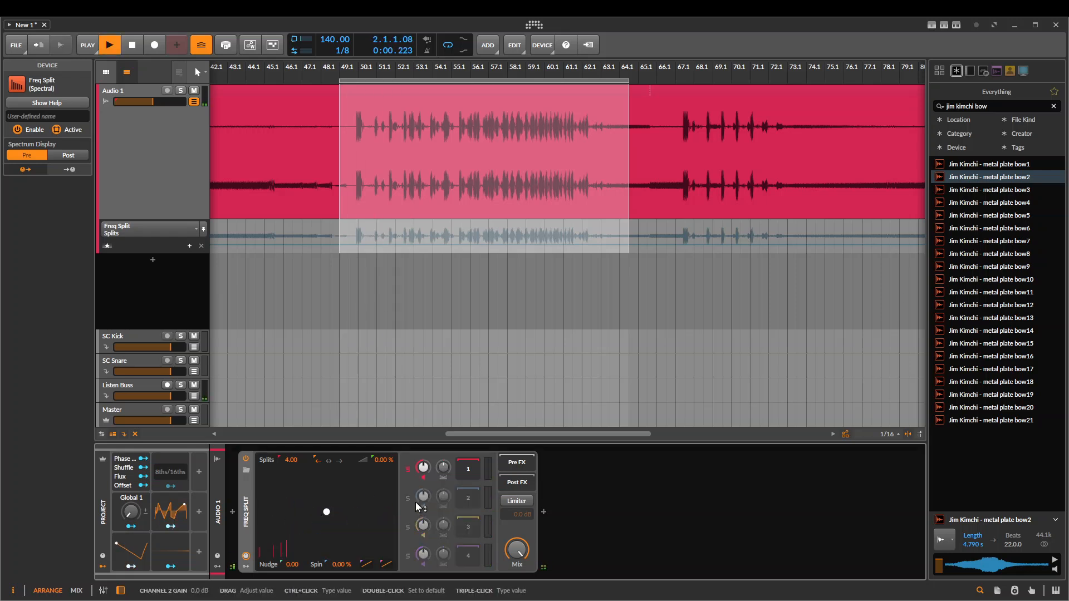
{"action": "left_click", "coordinate": [407, 499]}
{"action": "key", "text": "space"}
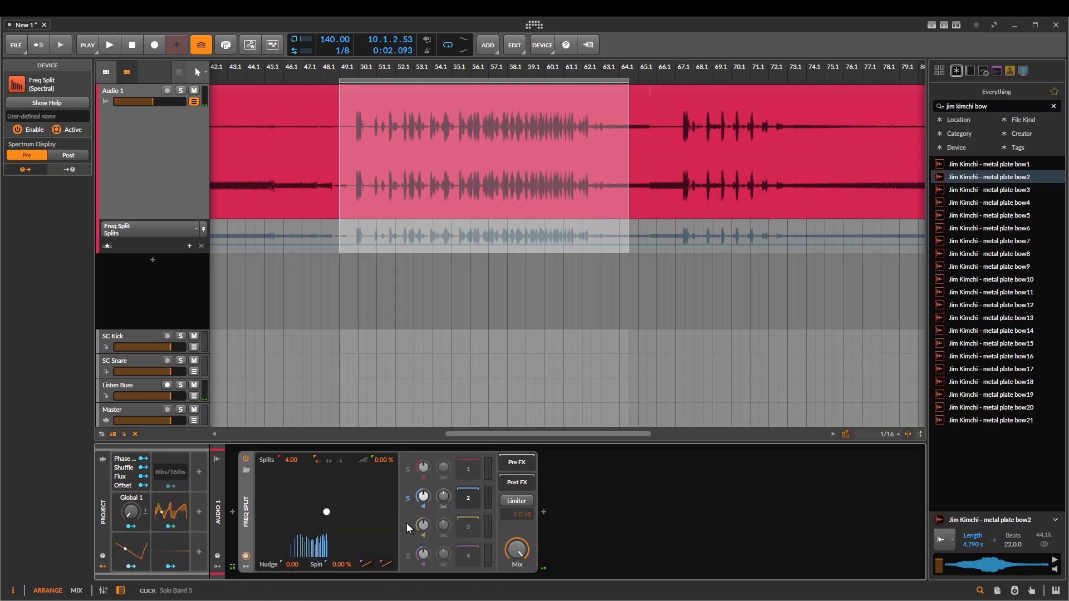
Set the playback start to bar 49 and play the drum passage with bands 3 and 4 soloed in turn
{"action": "key", "text": "space"}
{"action": "left_click", "coordinate": [340, 81]}
{"action": "key", "text": "space"}
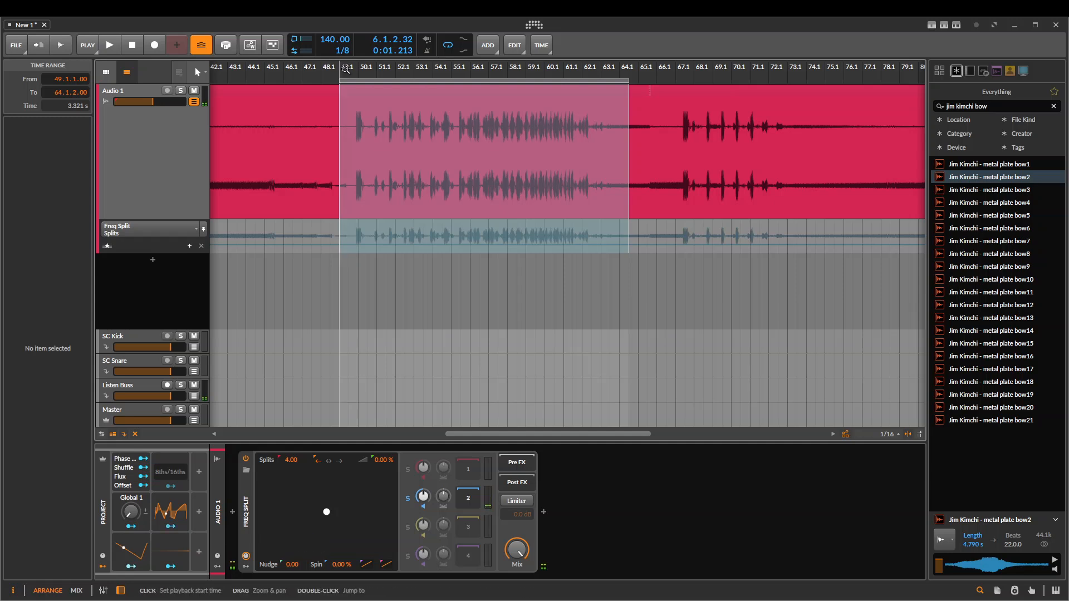
{"action": "key", "text": "space"}
{"action": "left_click", "coordinate": [408, 527]}
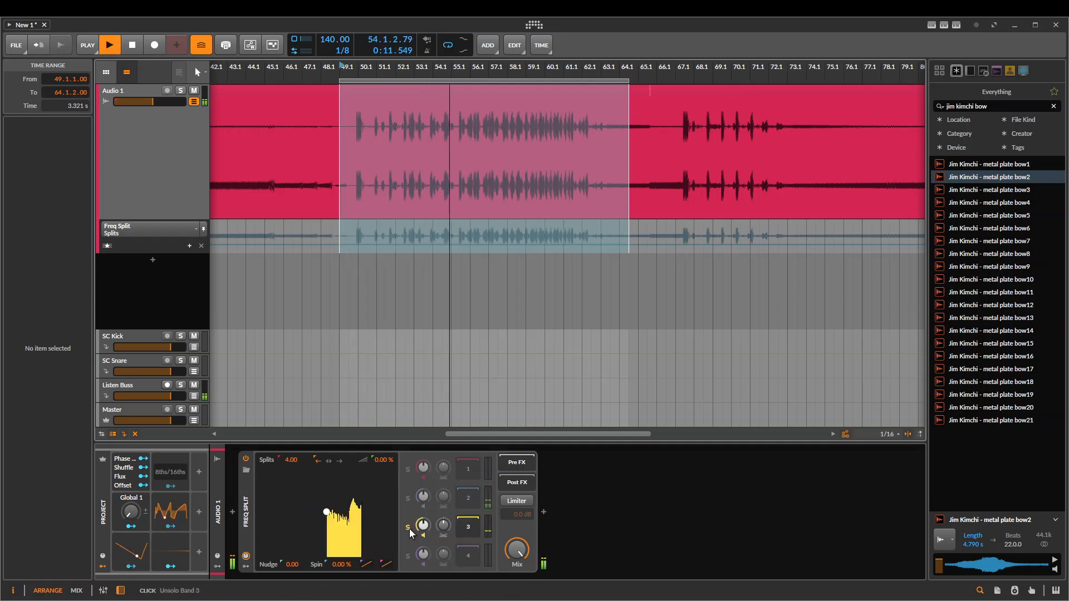
{"action": "left_click", "coordinate": [407, 555]}
{"action": "key", "text": "space"}
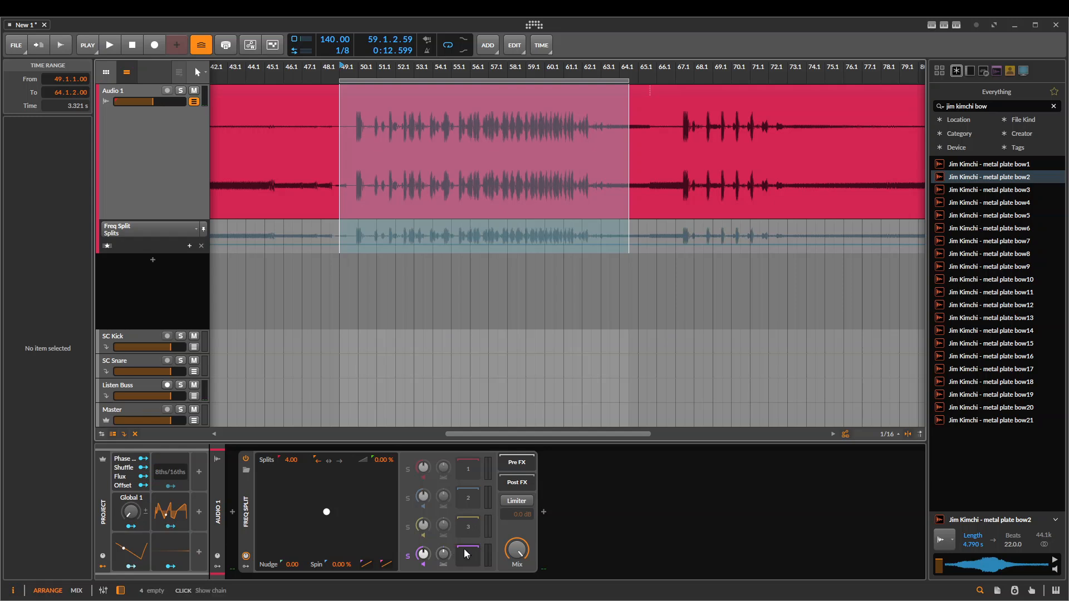
Raise the split Pinch slightly and play the drum passage with no band soloed
{"action": "mouse_move", "coordinate": [327, 513]}
{"action": "left_mouse_down"}
{"action": "mouse_move", "coordinate": [310, 520]}
{"action": "mouse_move", "coordinate": [321, 518]}
{"action": "mouse_move", "coordinate": [277, 489]}
{"action": "mouse_move", "coordinate": [327, 506]}
{"action": "left_mouse_up"}
{"action": "key", "text": "space"}
Set the Freq Split's Nudge to +0.76, Spin to -2.00 % and crossfade to 24.5 % while playing the drum passage
{"action": "key", "text": "space"}
{"action": "key", "text": "space"}
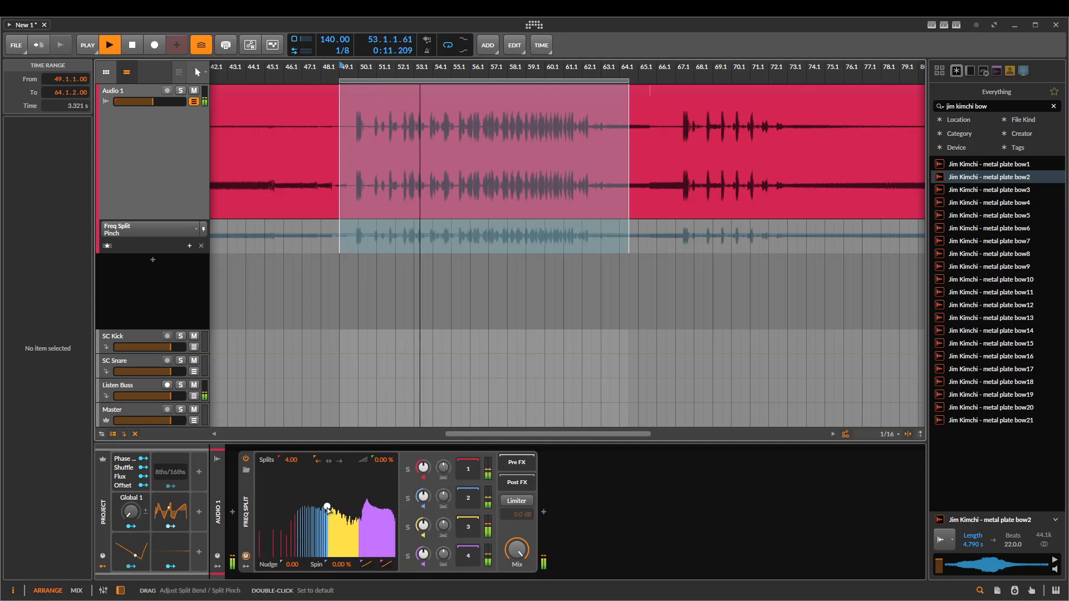
{"action": "left_click", "coordinate": [332, 557]}
{"action": "left_click_drag", "start_coordinate": [332, 557], "coordinate": [396, 434]}
{"action": "key", "text": "space"}
{"action": "key", "text": "space"}
{"action": "key", "text": "space"}
{"action": "key", "text": "space"}
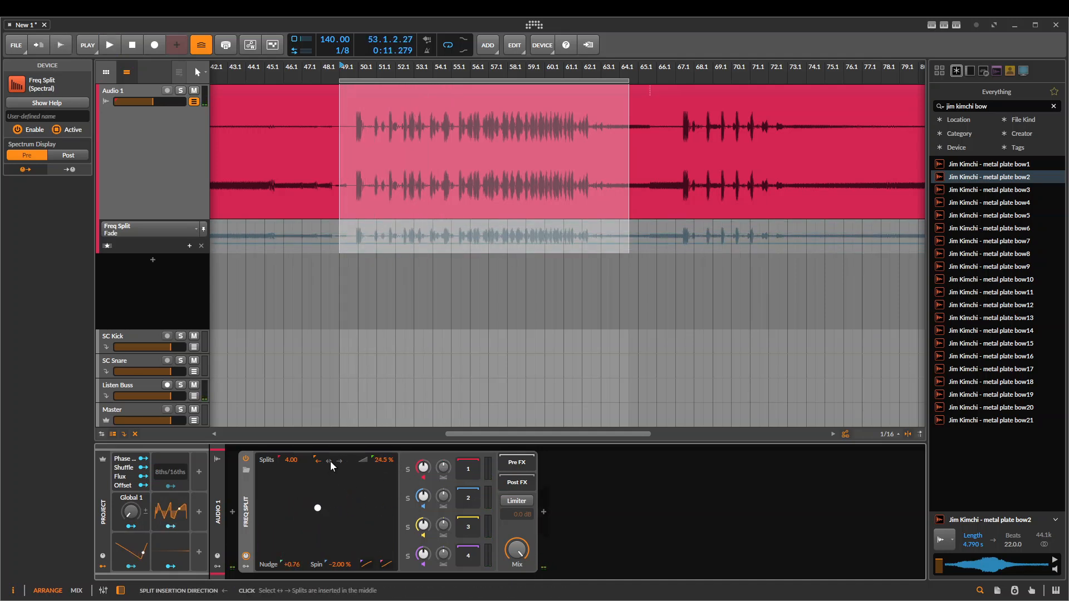
Set the splits to be inserted in the middle and raise the Pinch with the Bend centred while playing the drums
{"action": "left_click", "coordinate": [330, 462]}
{"action": "key", "text": "space"}
{"action": "left_click_drag", "start_coordinate": [317, 508], "coordinate": [329, 462]}
{"action": "key", "text": "space"}
{"action": "key", "text": "space"}
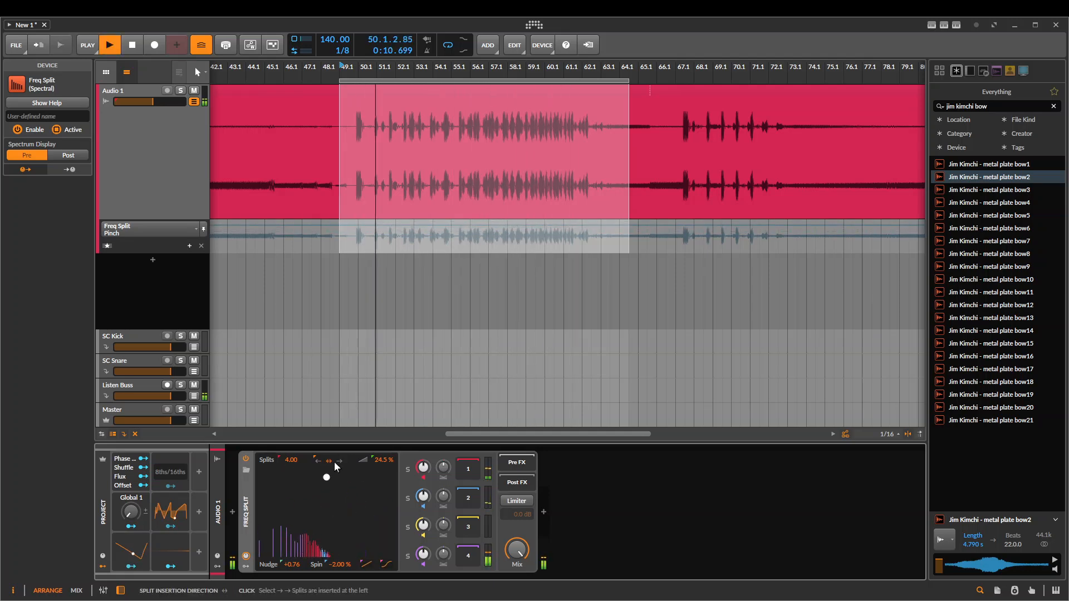
{"action": "key", "text": "space"}
{"action": "key", "text": "space"}
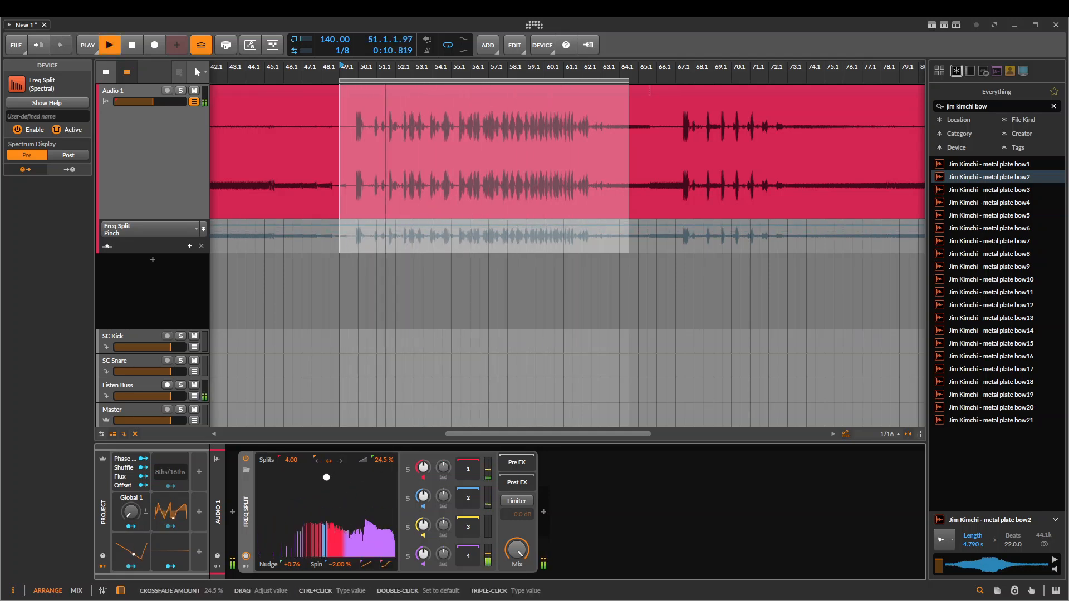
Raise the crossfade amount to 91.5 % during playback, and reset it to 0.00 %
{"action": "left_click_drag", "start_coordinate": [383, 460], "coordinate": [383, 386]}
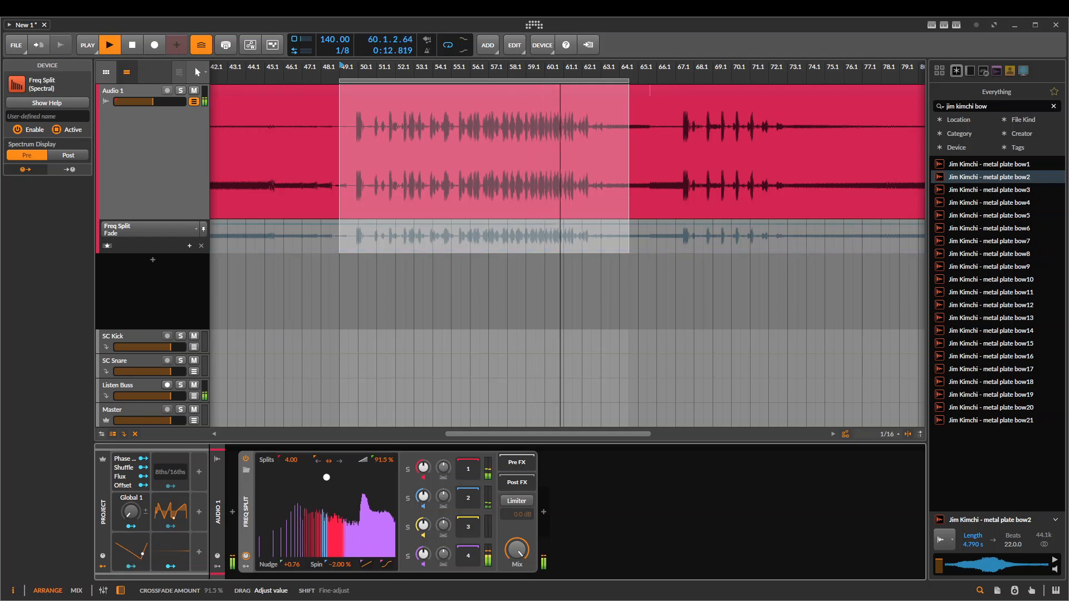
{"action": "key", "text": "space"}
{"action": "double_click", "coordinate": [383, 462]}
{"action": "key", "text": "space"}
{"action": "key", "text": "space"}
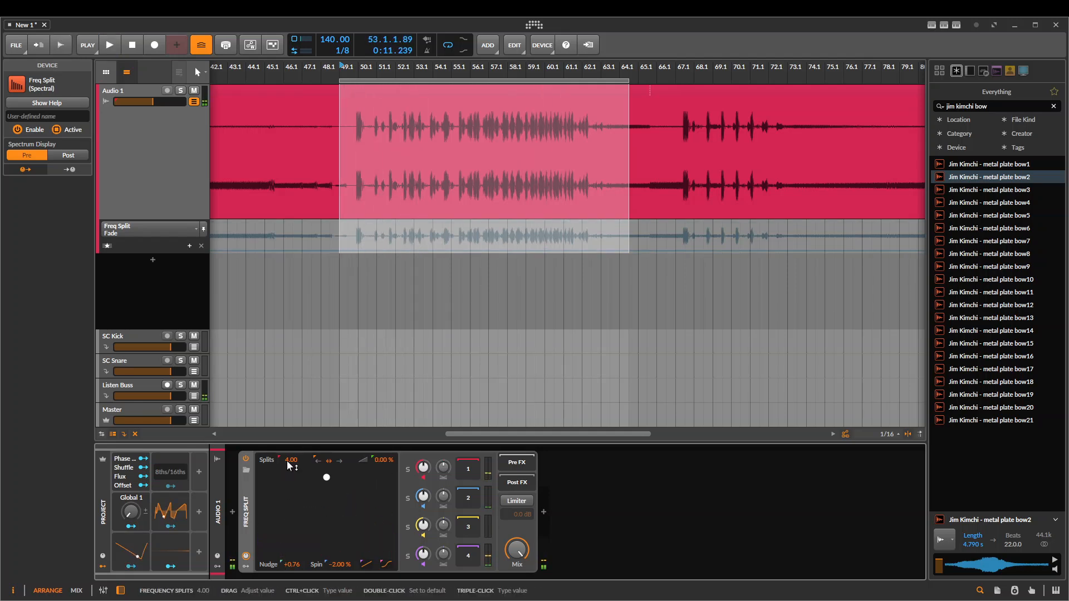
Raise the Splits to 200.85 and play the drum passage with bands 1, 3 and 4 soloed in turn
{"action": "left_click_drag", "start_coordinate": [286, 460], "coordinate": [286, 423]}
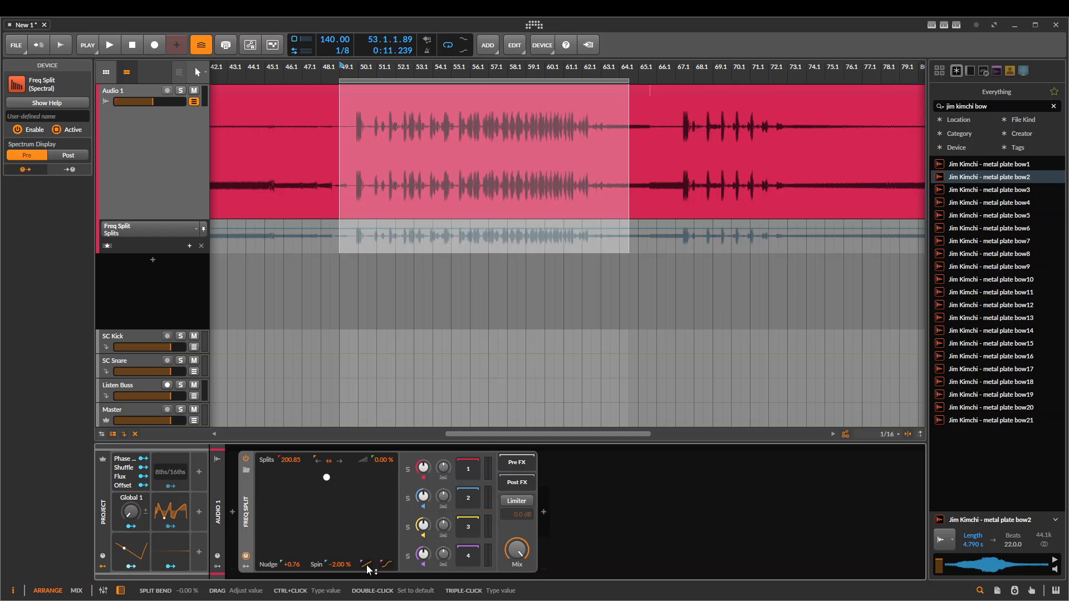
{"action": "key", "text": "space"}
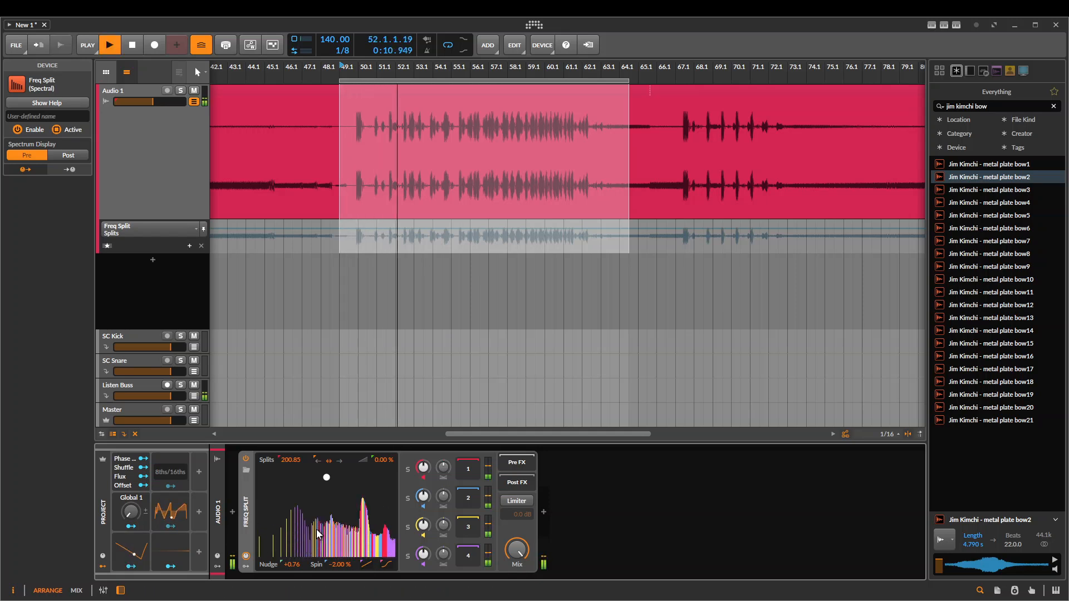
{"action": "left_click", "coordinate": [408, 469]}
{"action": "key", "text": "space"}
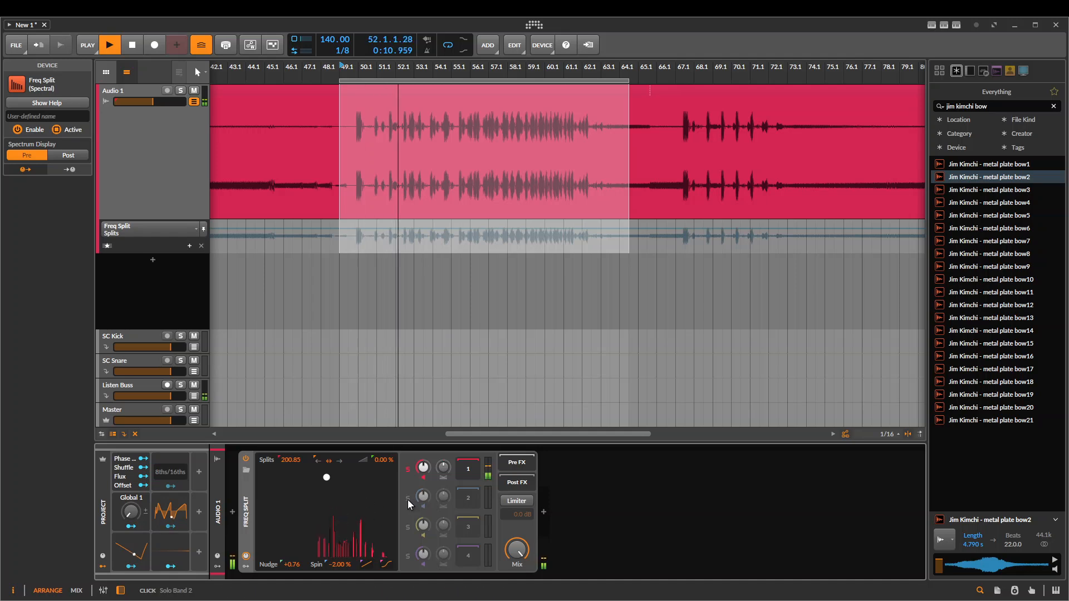
{"action": "left_click", "coordinate": [407, 526]}
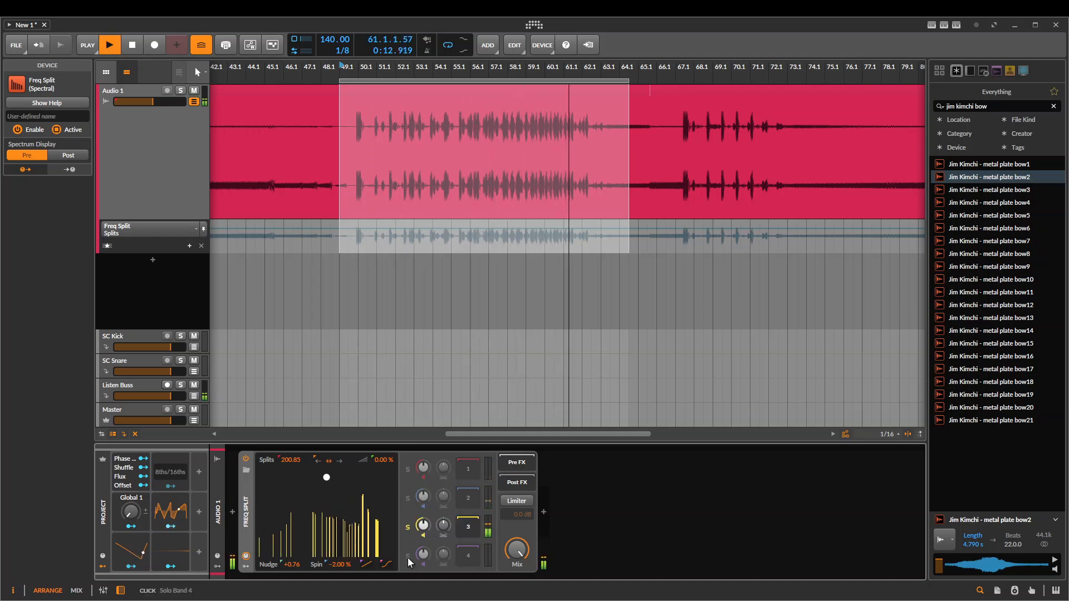
{"action": "left_click", "coordinate": [408, 555]}
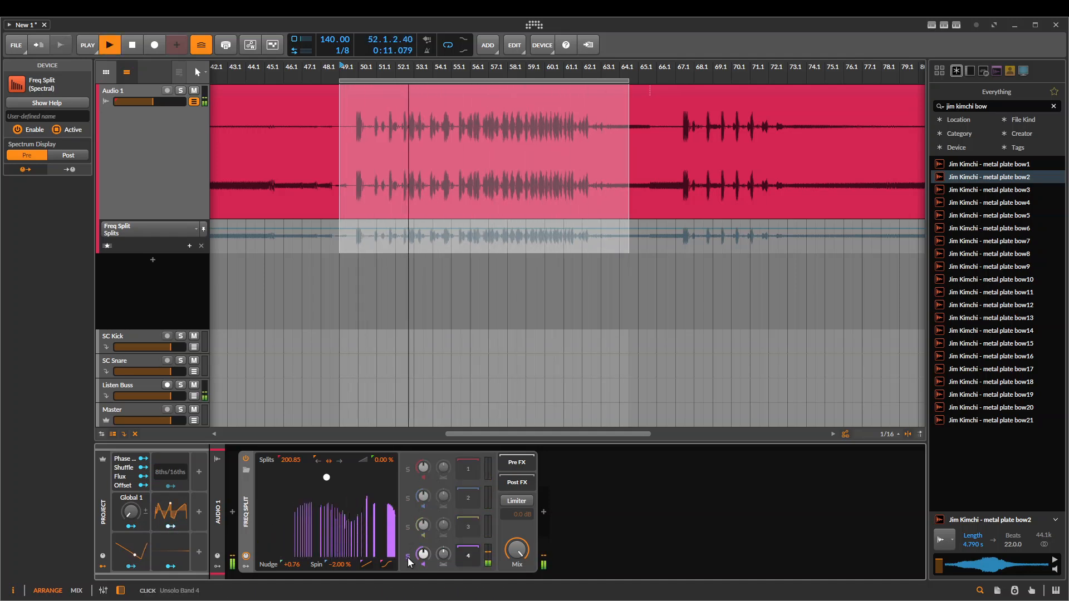
{"action": "key", "text": "space"}
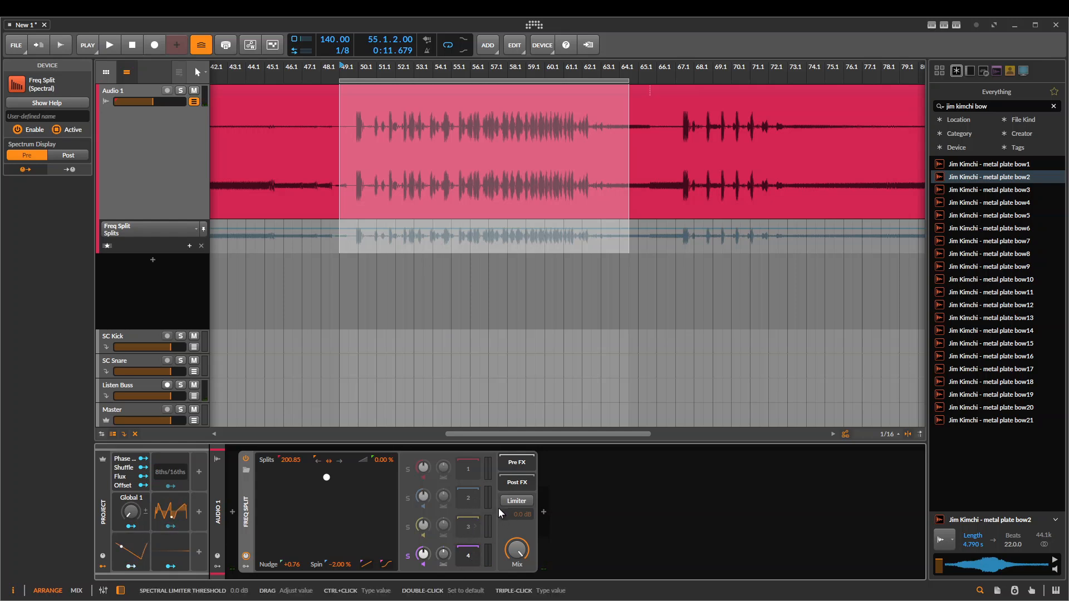
Enable the spectral Limiter, lower its threshold to -68.7 dB during playback, and turn the Limiter off
{"action": "left_click", "coordinate": [516, 500]}
{"action": "key", "text": "space"}
{"action": "left_click_drag", "start_coordinate": [393, 471], "coordinate": [390, 522]}
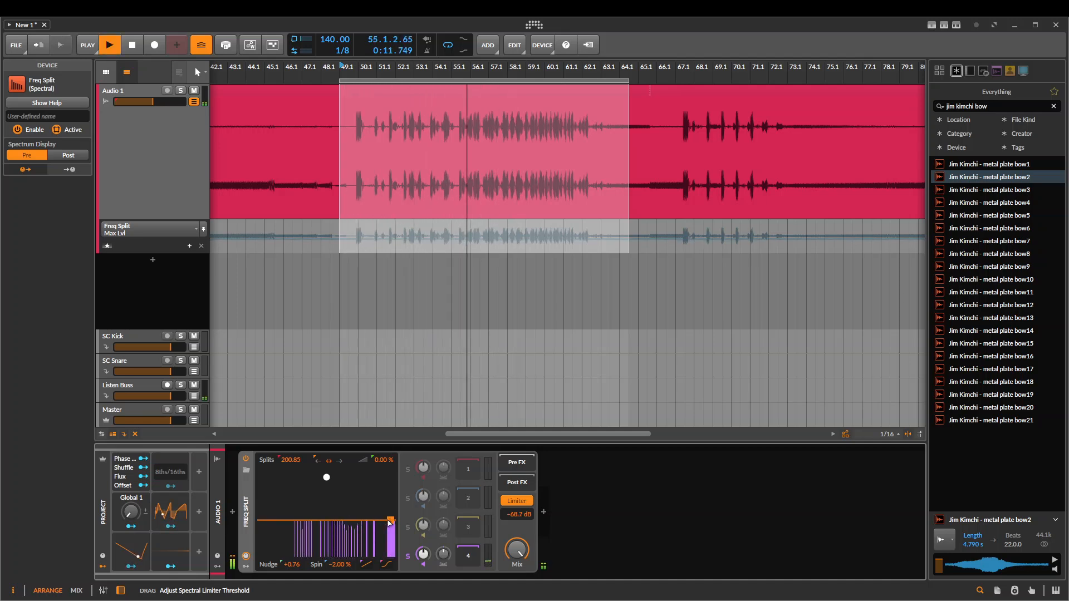
{"action": "left_click", "coordinate": [516, 500]}
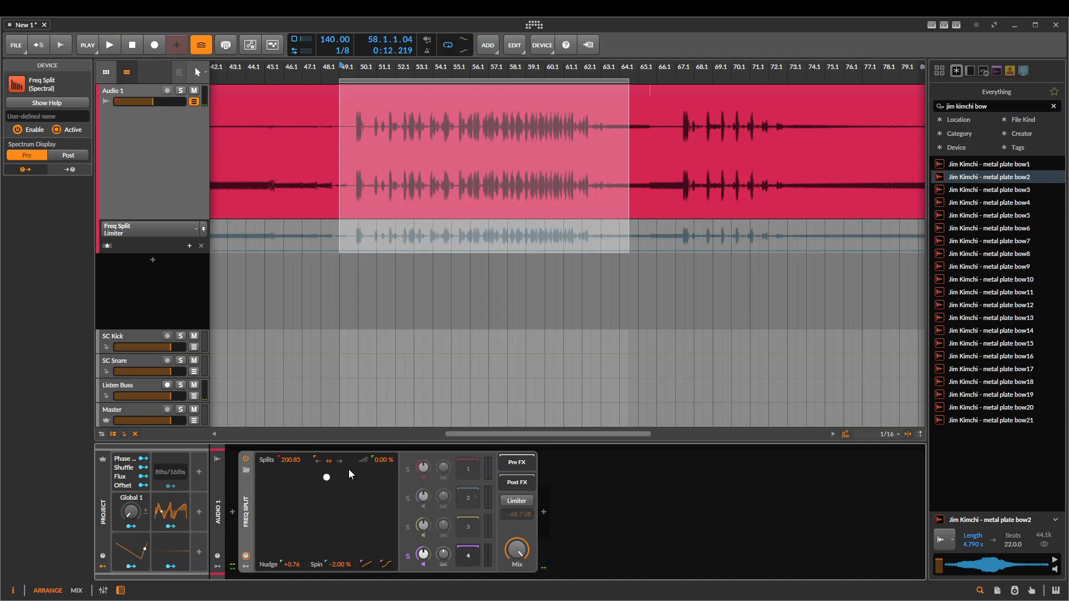
Reset the Splits to the default 16 and solo band 2, switching the solo to band 1
{"action": "double_click", "coordinate": [293, 464]}
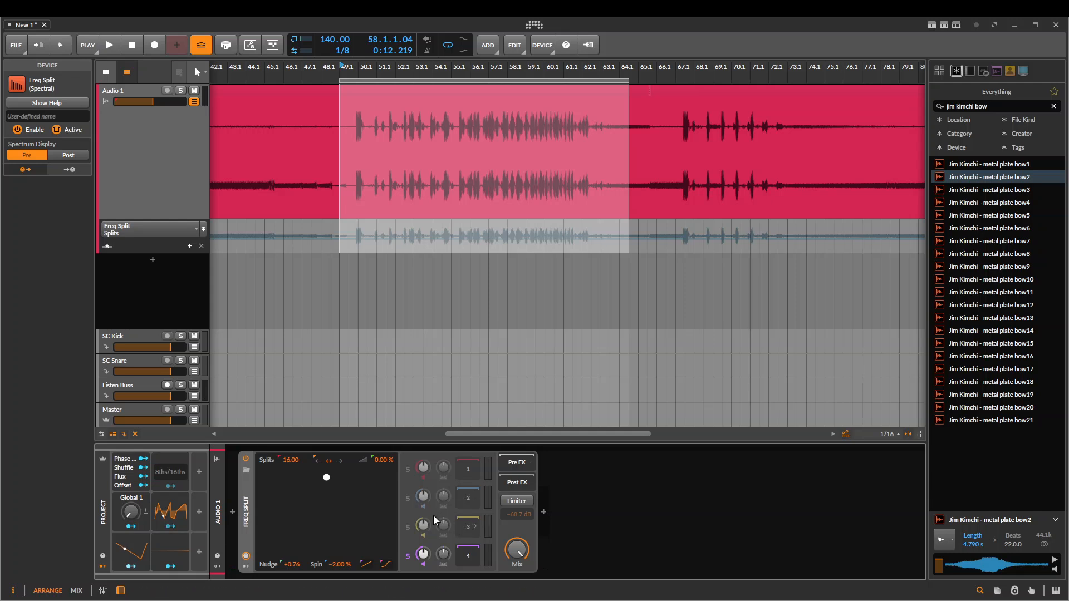
{"action": "left_click", "coordinate": [407, 497]}
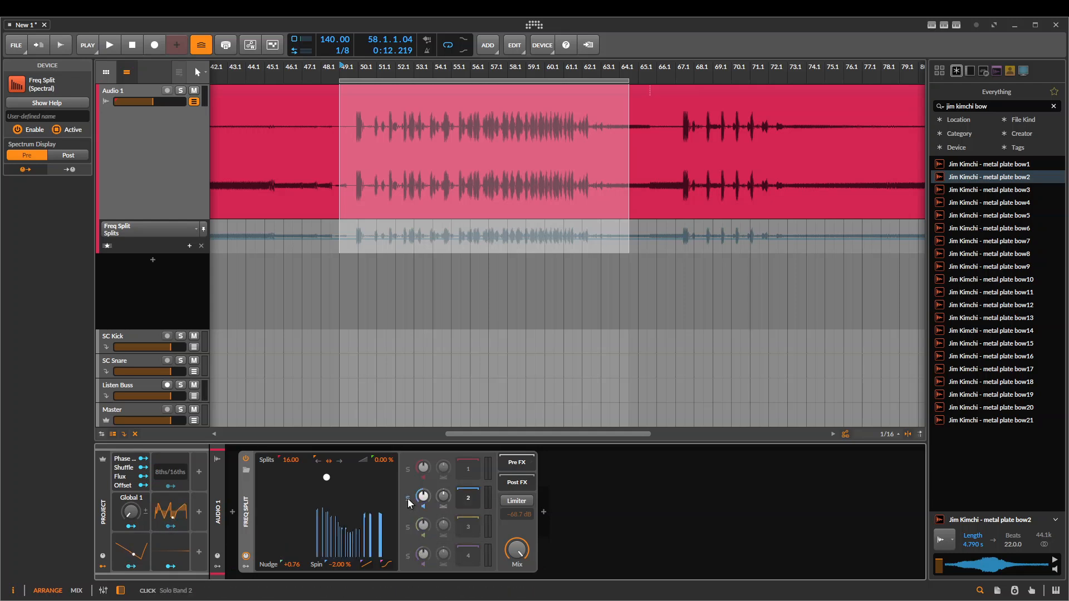
{"action": "left_click", "coordinate": [407, 470]}
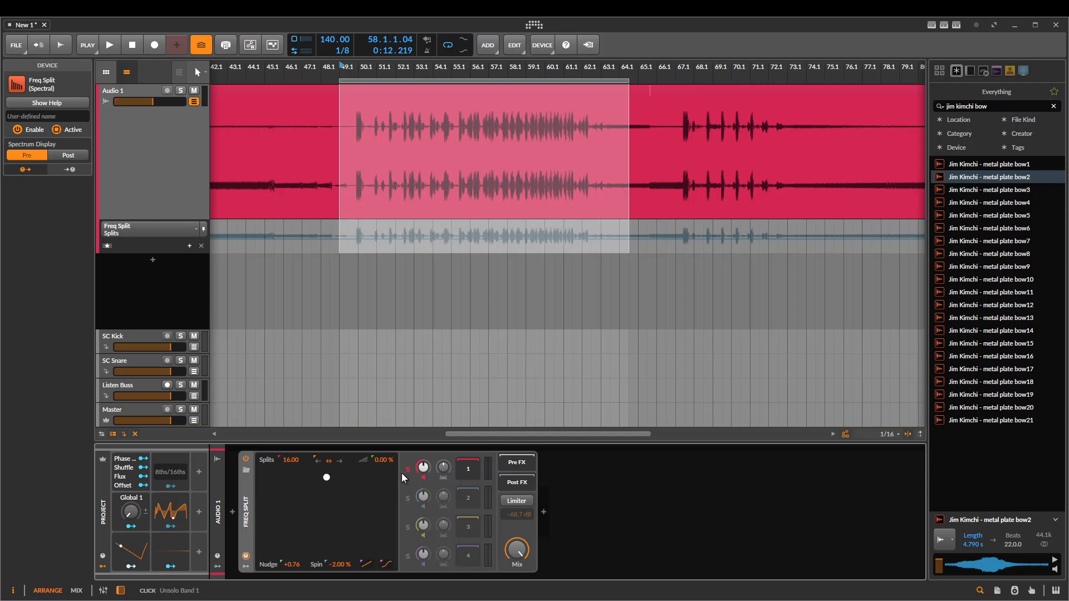
Set the Nudge to +1.16 and the Spin to -30.0 % while playing the drum passage with band 1 soloed
{"action": "key", "text": "space"}
{"action": "left_click_drag", "start_coordinate": [291, 564], "coordinate": [345, 578]}
{"action": "key", "text": "space"}
{"action": "key", "text": "space"}
{"action": "key", "text": "space"}
{"action": "key", "text": "space"}
{"action": "key", "text": "space"}
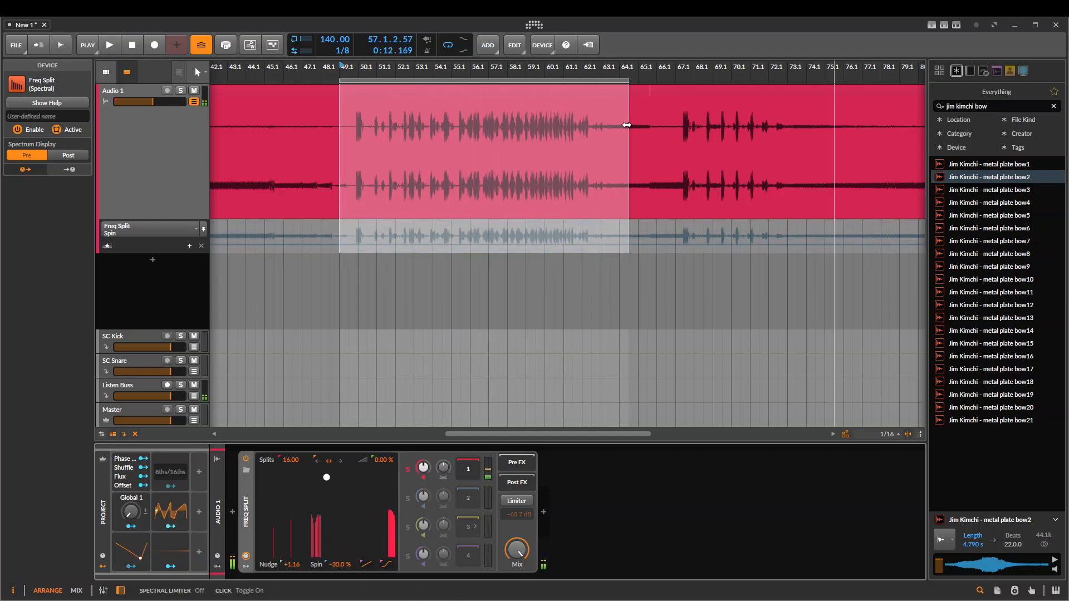
Compare the Post spectrum display with the Pre display while the drum passage plays
{"action": "left_click", "coordinate": [69, 156]}
{"action": "key", "text": "space"}
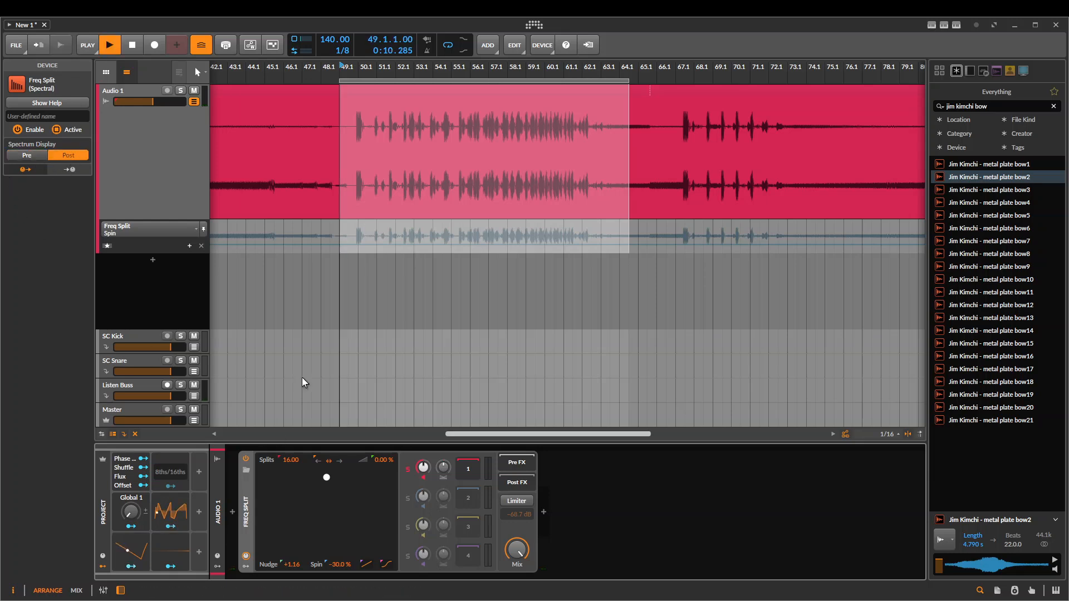
{"action": "left_click", "coordinate": [23, 156]}
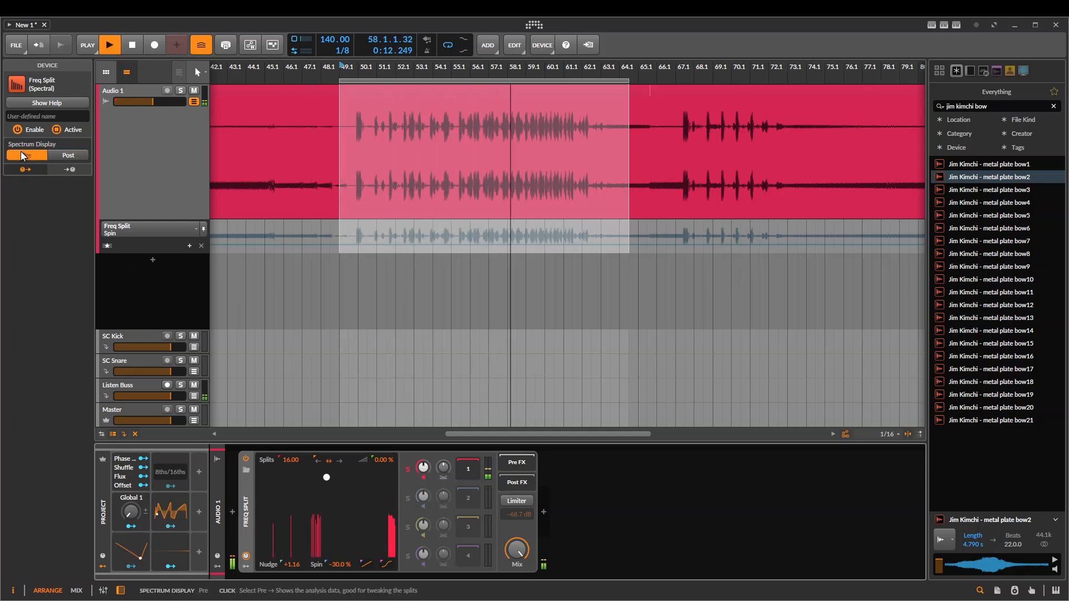
Switch Freq Split's spectrum display to Post while replaying the drum passage
{"action": "key", "text": "space"}
{"action": "key", "text": "space"}
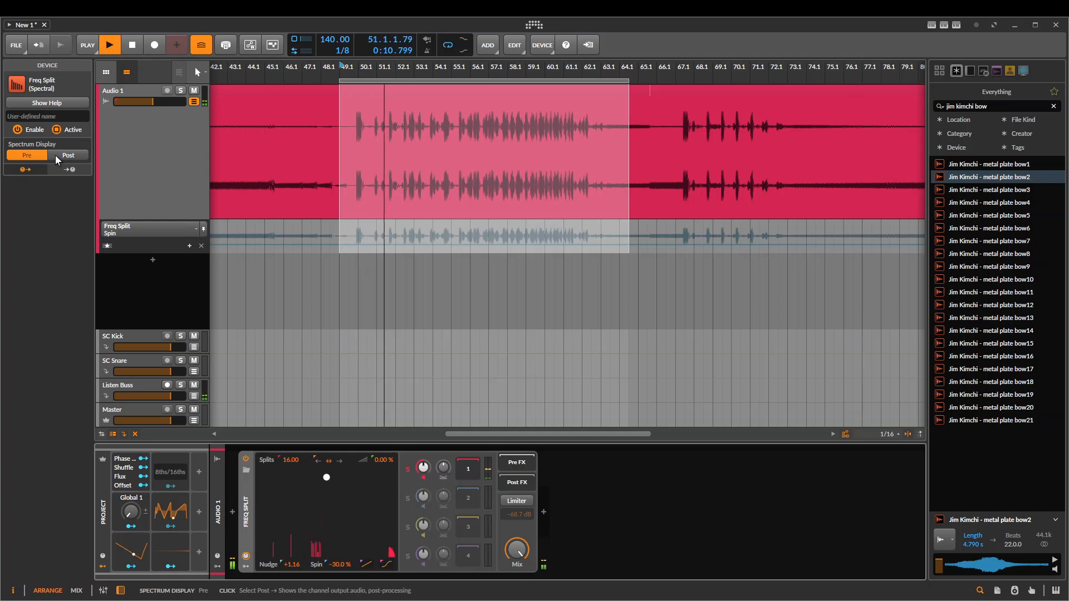
{"action": "key", "text": "space"}
{"action": "left_click", "coordinate": [58, 155]}
{"action": "key", "text": "space"}
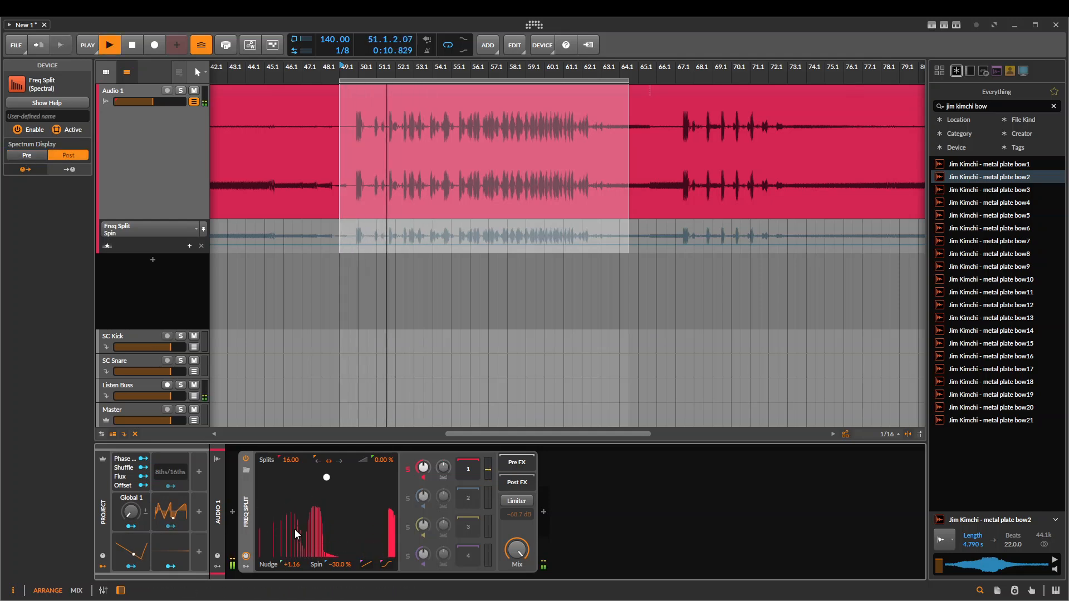
Enable the Limiter with a -82.5 dB threshold, switch the spectrum display to Pre and raise the threshold to -29.8 dB during playback
{"action": "left_click", "coordinate": [516, 501]}
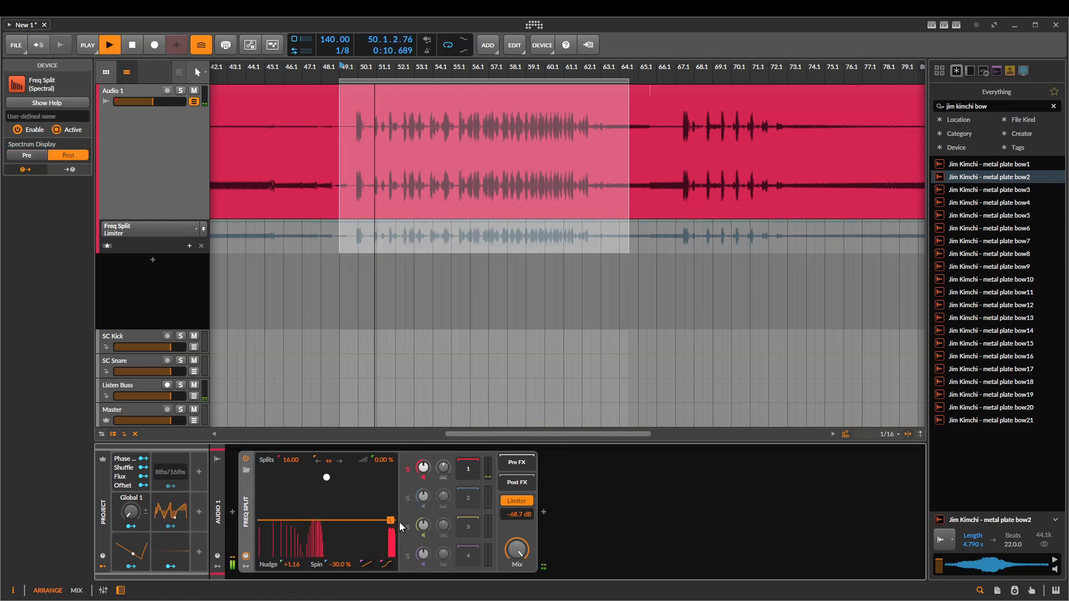
{"action": "mouse_move", "coordinate": [386, 519]}
{"action": "left_mouse_down"}
{"action": "mouse_move", "coordinate": [384, 539]}
{"action": "mouse_move", "coordinate": [379, 516]}
{"action": "mouse_move", "coordinate": [380, 531]}
{"action": "left_mouse_up"}
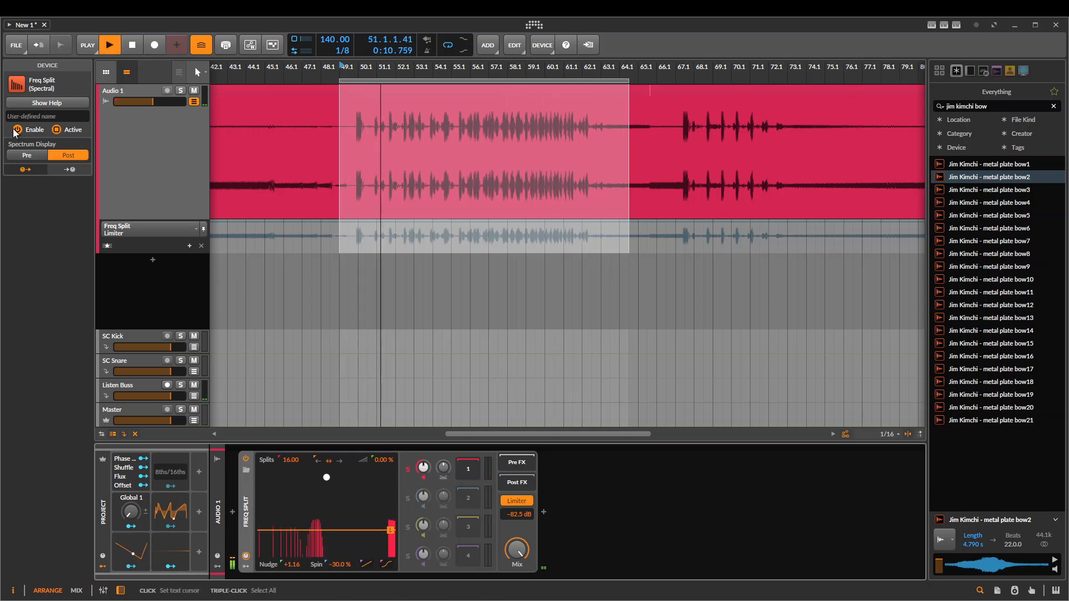
{"action": "left_click", "coordinate": [25, 158]}
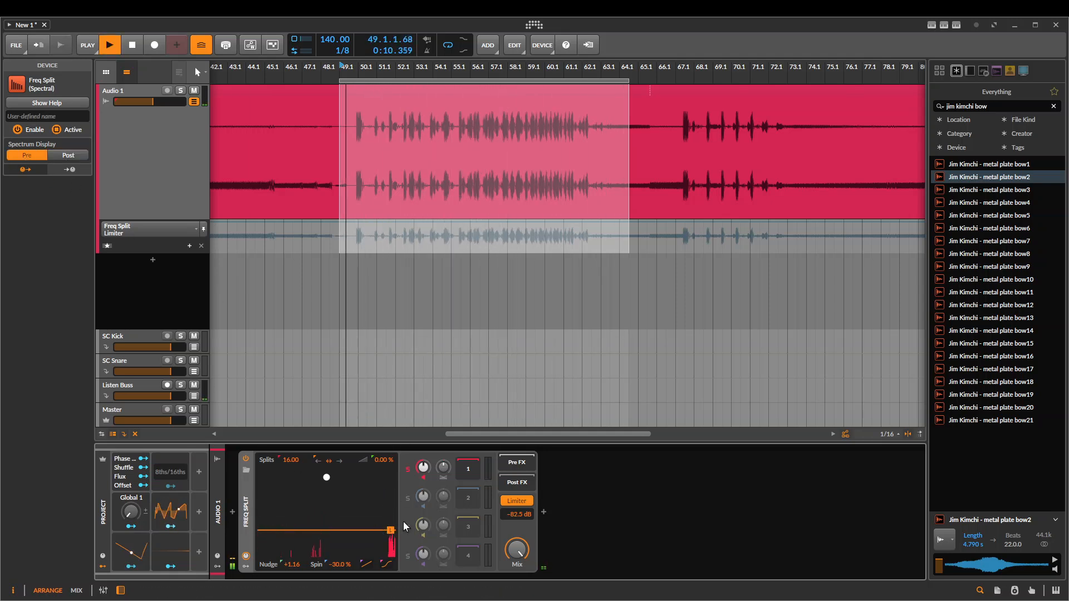
{"action": "left_click_drag", "start_coordinate": [392, 532], "coordinate": [390, 492]}
{"action": "key", "text": "space"}
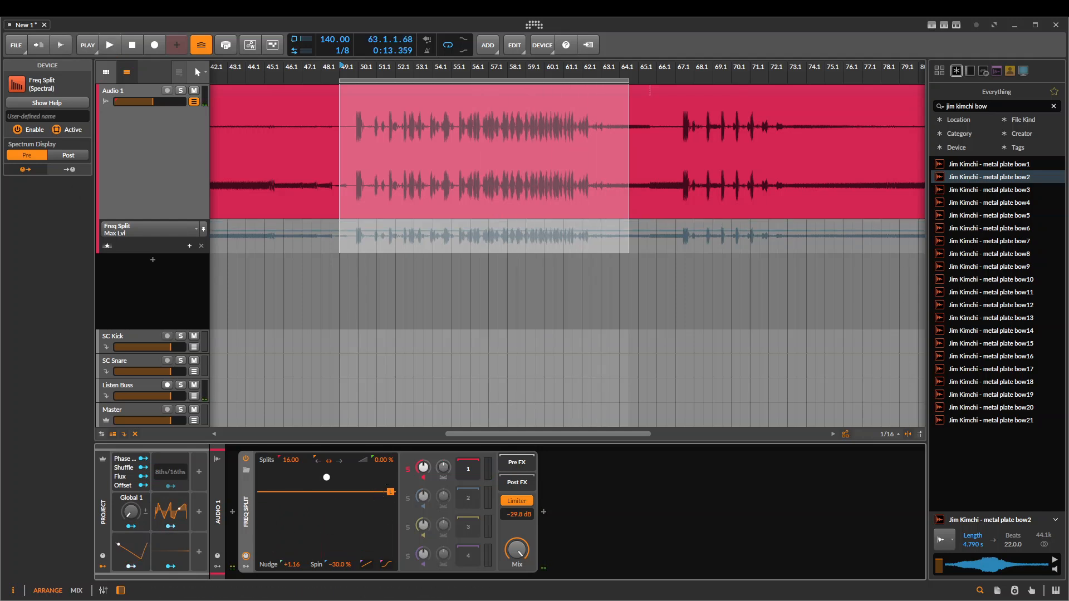
Replace the Freq Split device on the Audio 1 track with a Loud Split
{"action": "key", "text": "Delete"}
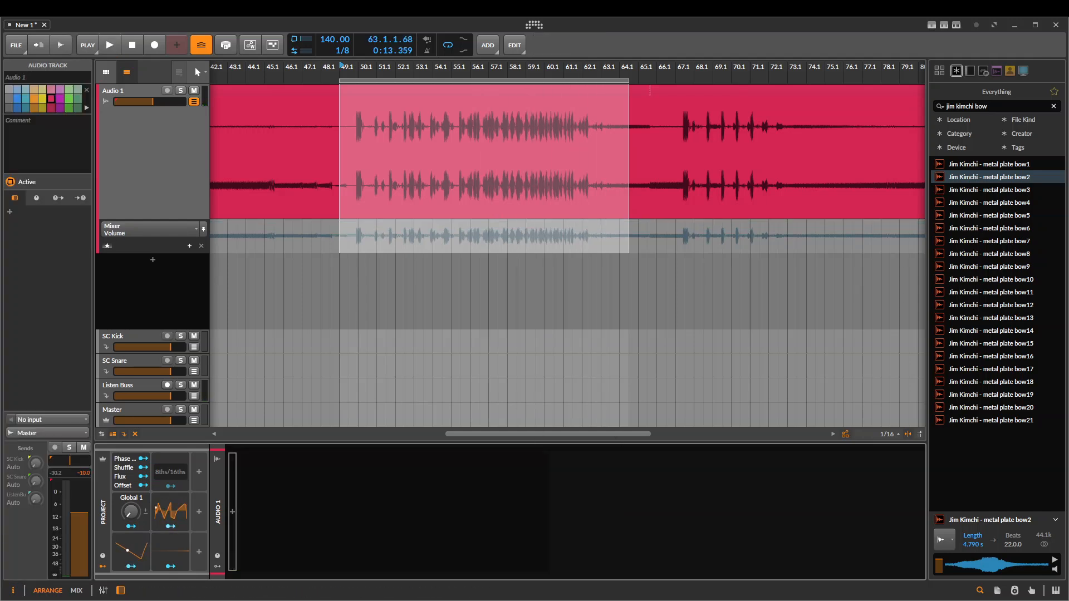
{"action": "left_click", "coordinate": [234, 511]}
{"action": "type", "text": "loud"}
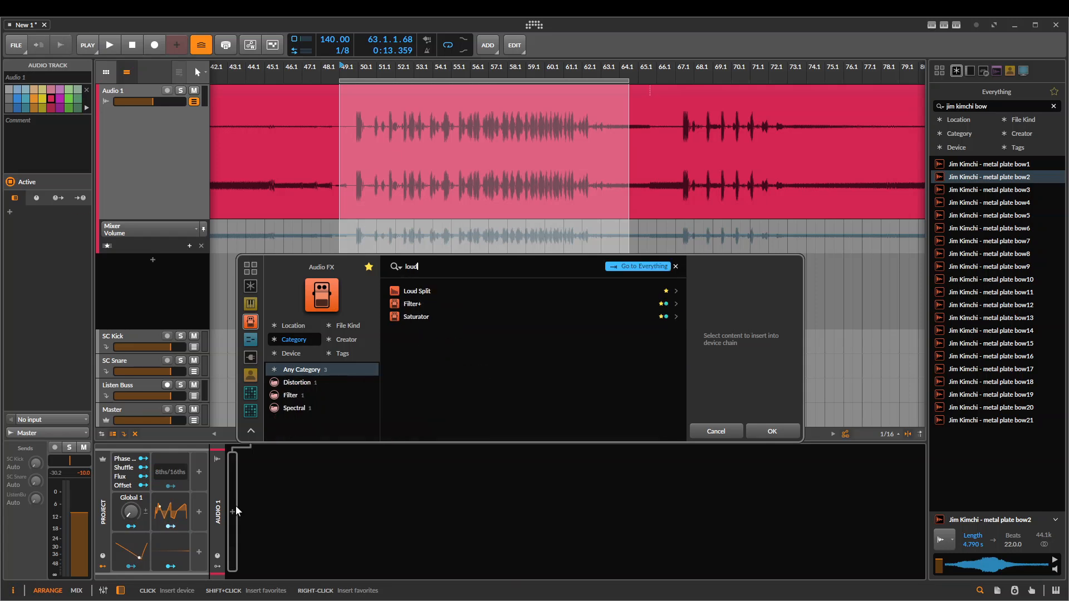
{"action": "key", "text": "Return"}
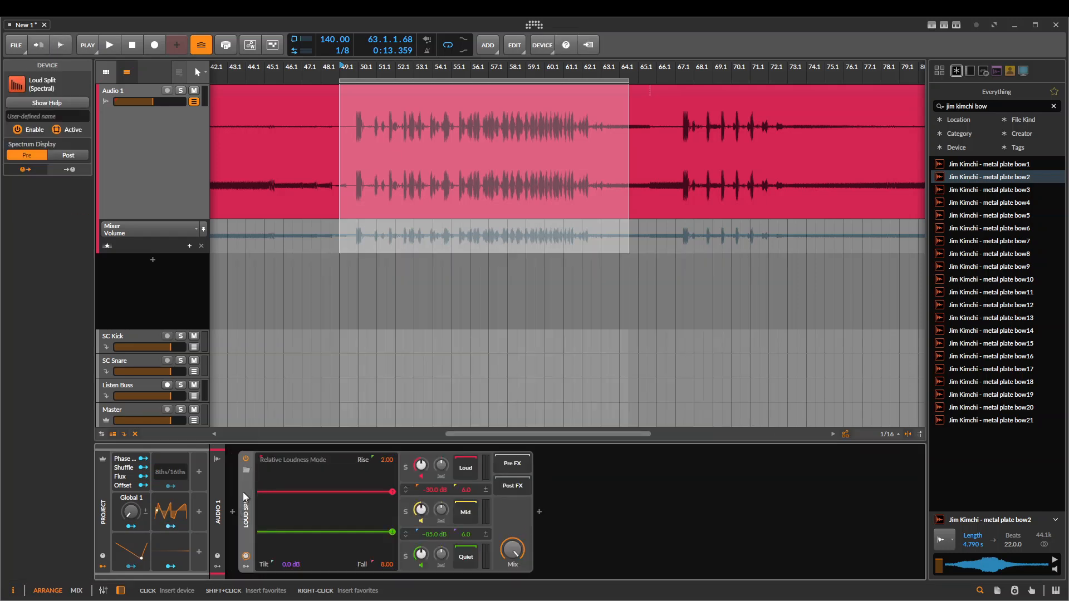
Insert a Spectrum analyzer after Loud Split and set its device view to Wide
{"action": "left_click", "coordinate": [539, 512]}
{"action": "type", "text": "spec"}
{"action": "key", "text": "Return"}
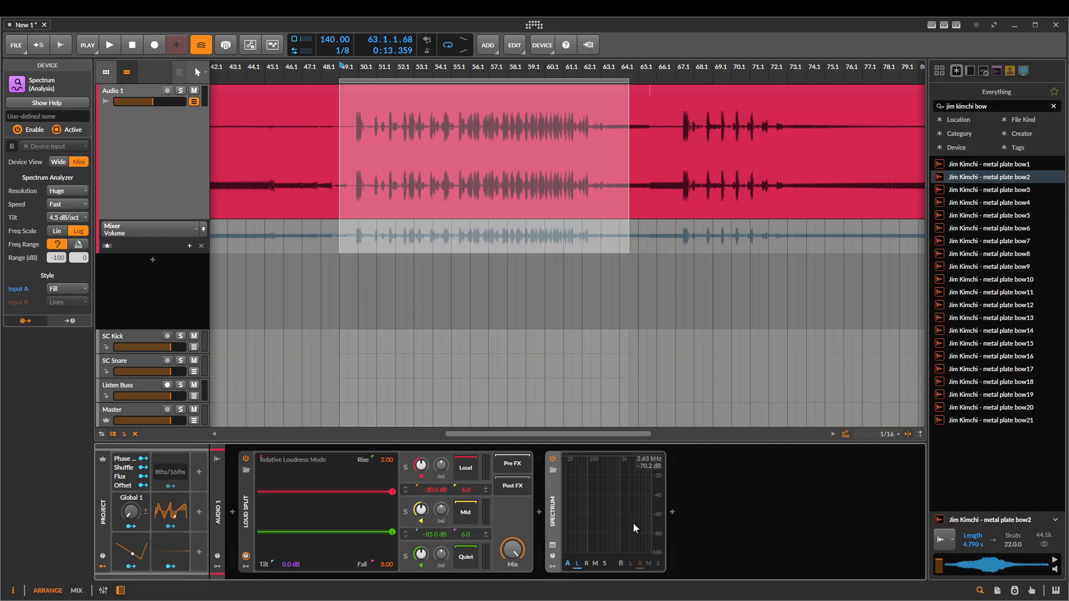
{"action": "left_click", "coordinate": [59, 162]}
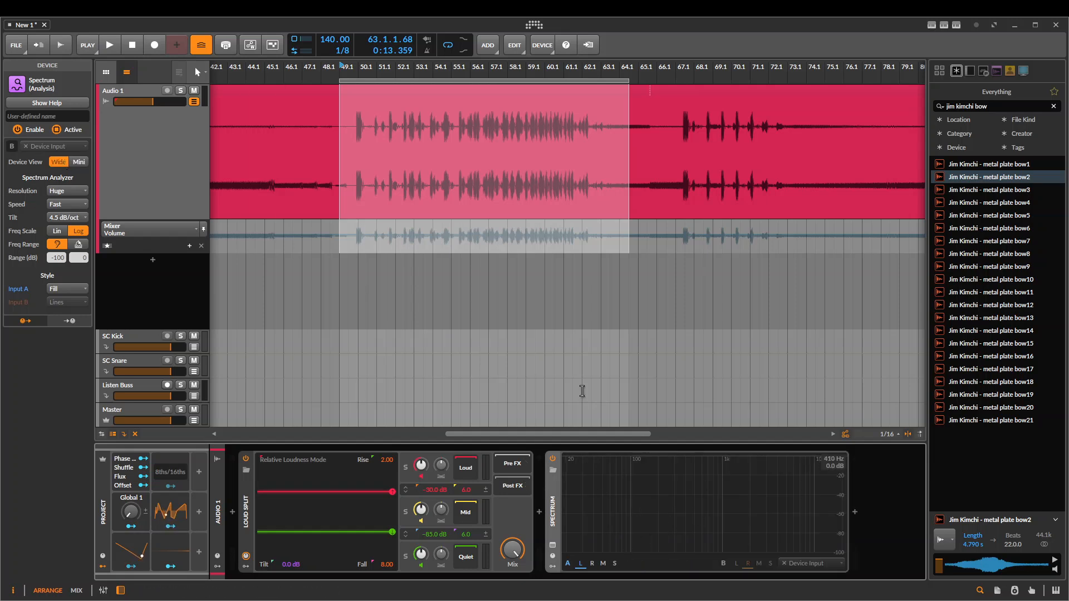
Lower Loud Split's upper threshold to -57.3 dB and its lower threshold to -106 dB while the drum passage plays
{"action": "key", "text": "space"}
{"action": "key", "text": "space"}
{"action": "key", "text": "space"}
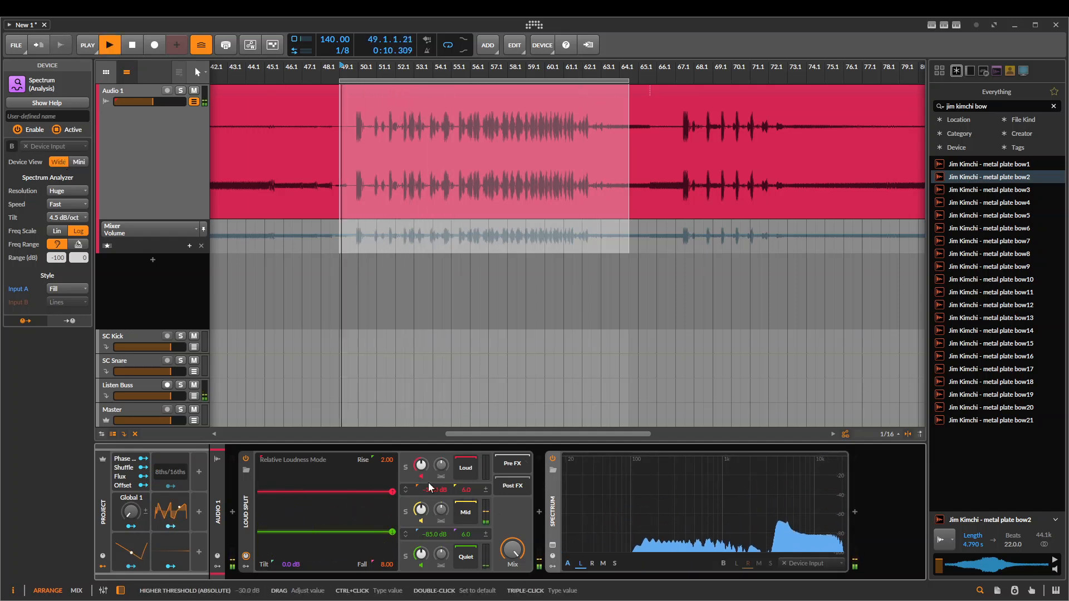
{"action": "left_click_drag", "start_coordinate": [392, 492], "coordinate": [392, 543]}
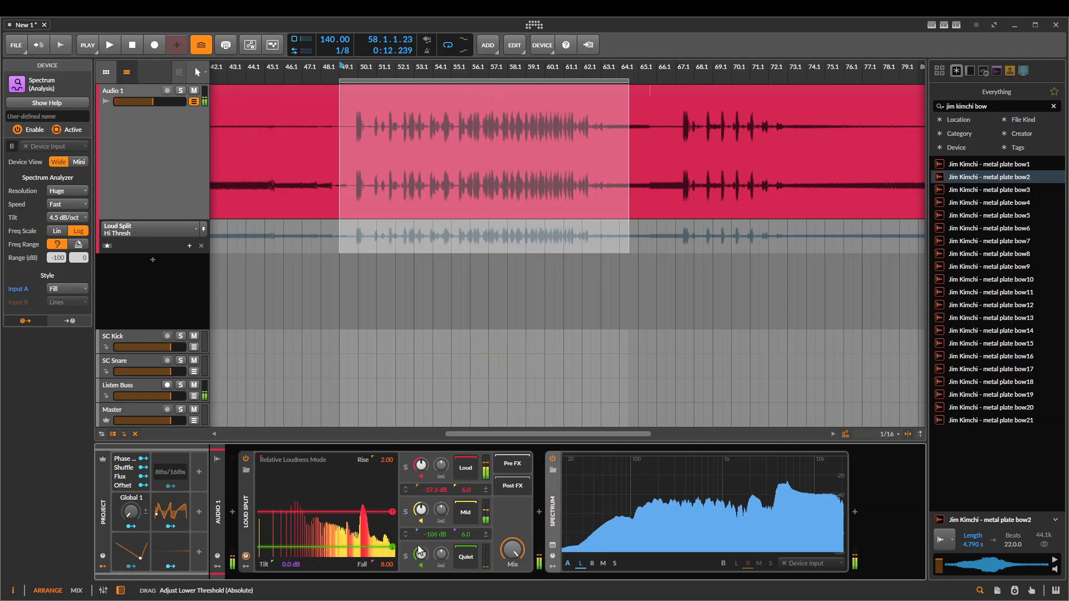
{"action": "key", "text": "space"}
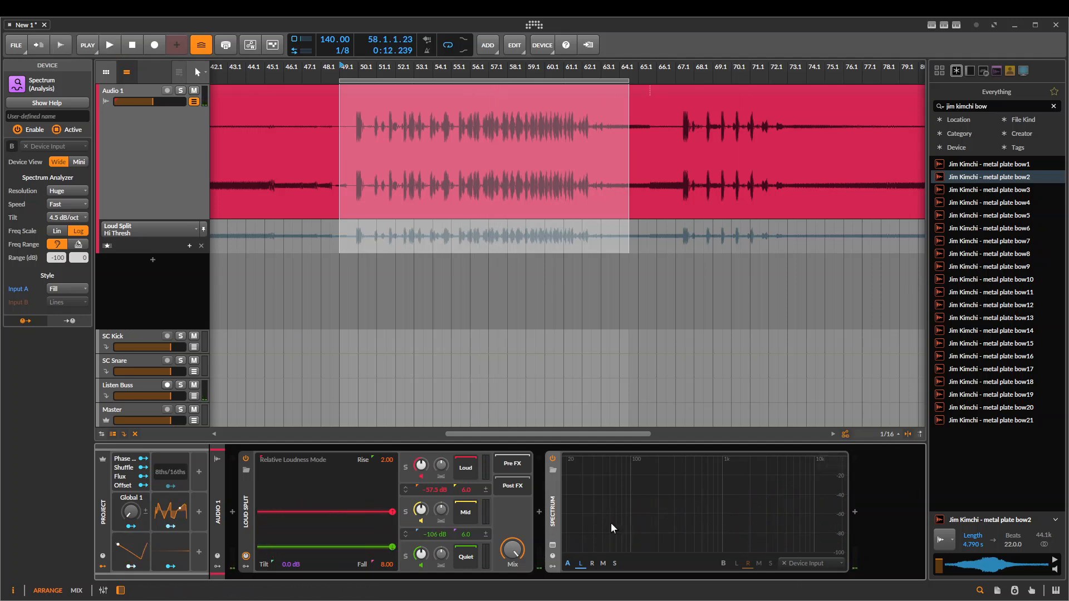
Audition the Loud, Mid and Quiet channels in solo one after another during playback, and clear the solo
{"action": "left_click", "coordinate": [405, 466]}
{"action": "key", "text": "space"}
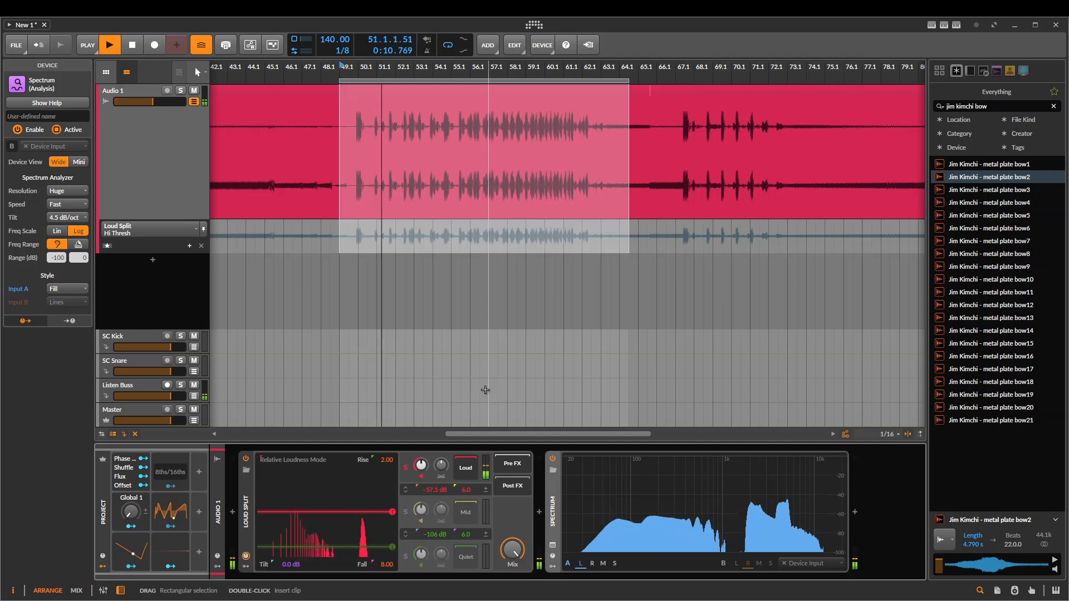
{"action": "left_click", "coordinate": [406, 512]}
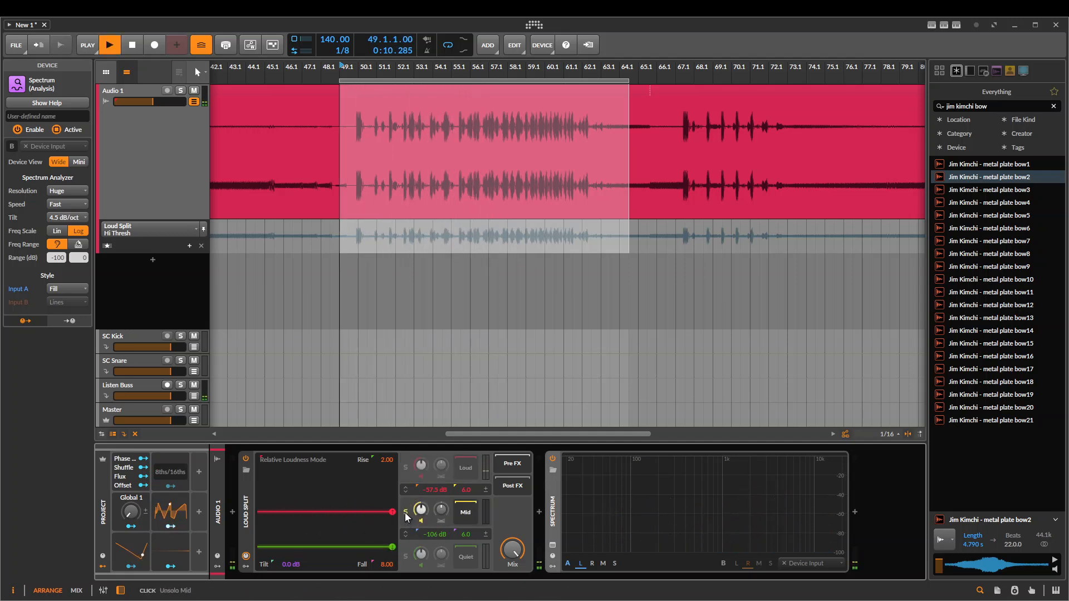
{"action": "left_click", "coordinate": [405, 557]}
{"action": "key", "text": "space"}
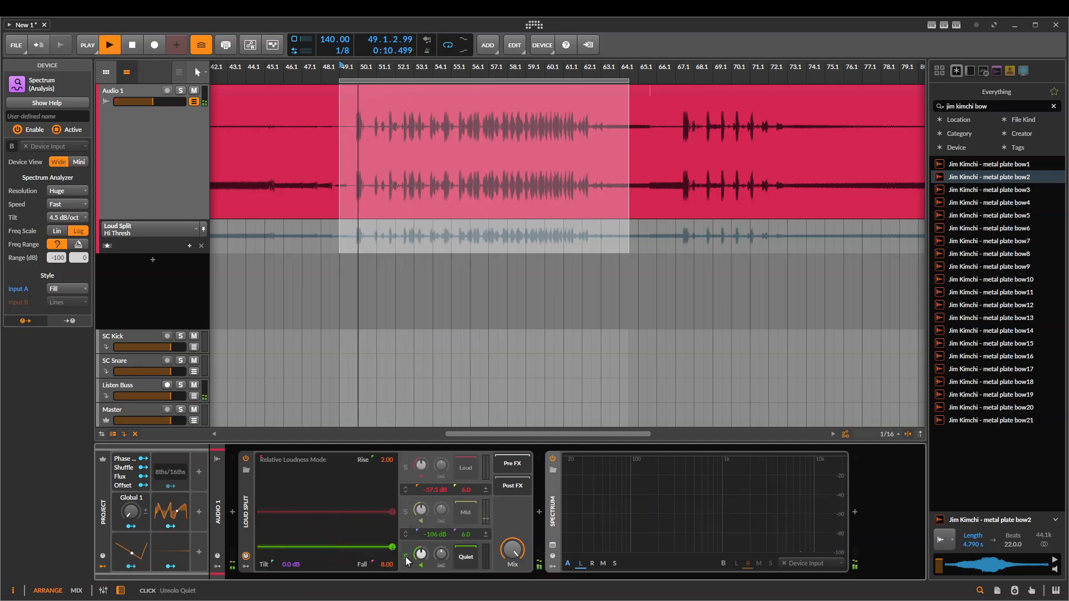
{"action": "key", "text": "space"}
{"action": "left_click", "coordinate": [405, 556]}
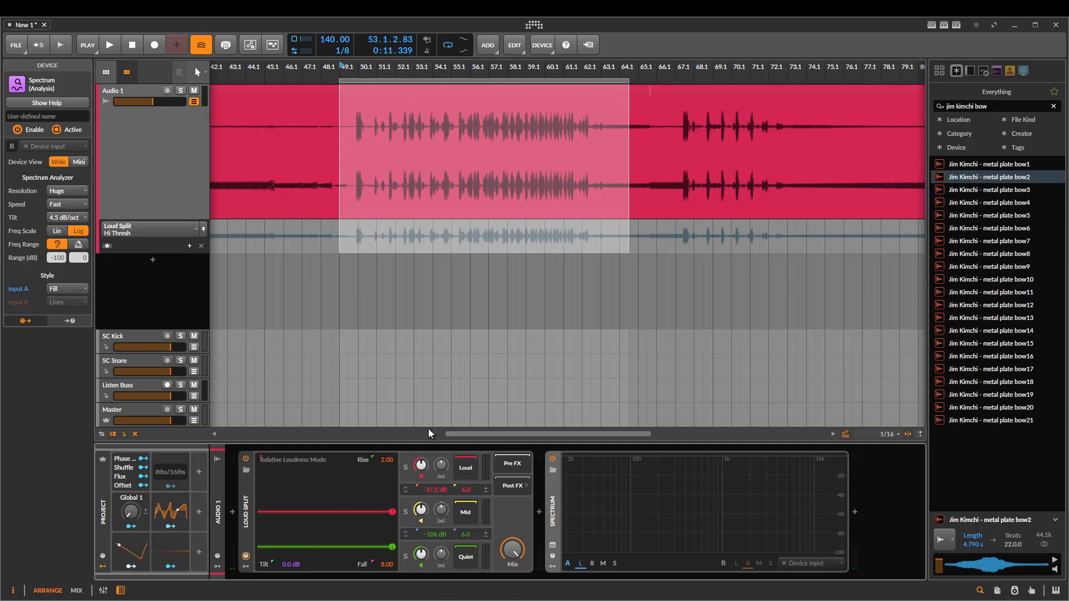
Try a +6.0 dB Tilt and a 36.18 Rise time on Loud Split, resetting each to its default
{"action": "left_click_drag", "start_coordinate": [293, 565], "coordinate": [293, 534]}
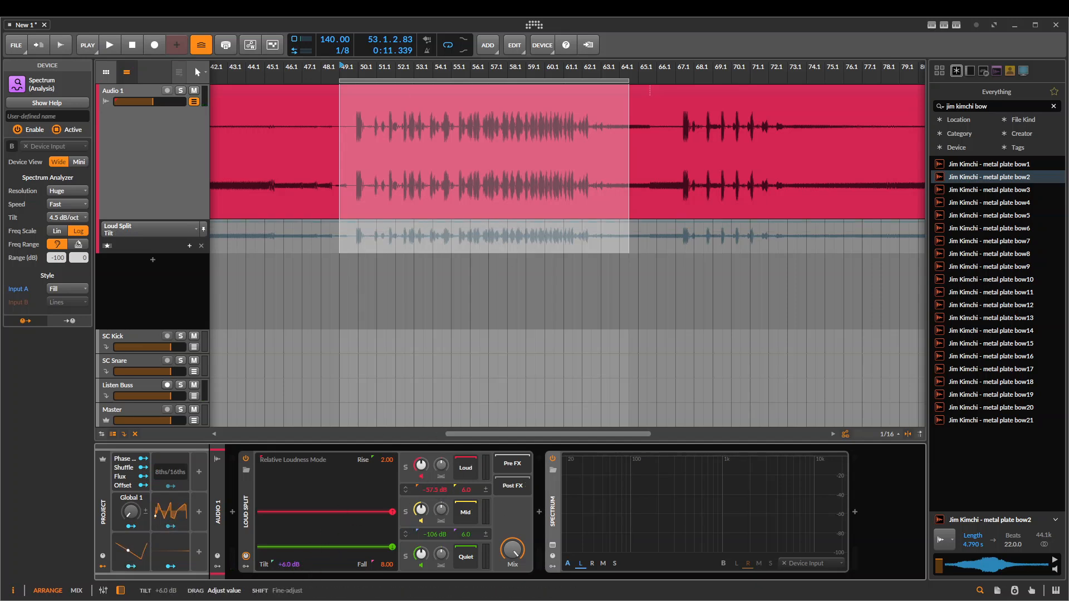
{"action": "double_click", "coordinate": [293, 566]}
{"action": "left_click_drag", "start_coordinate": [391, 456], "coordinate": [391, 466]}
{"action": "key", "text": "space"}
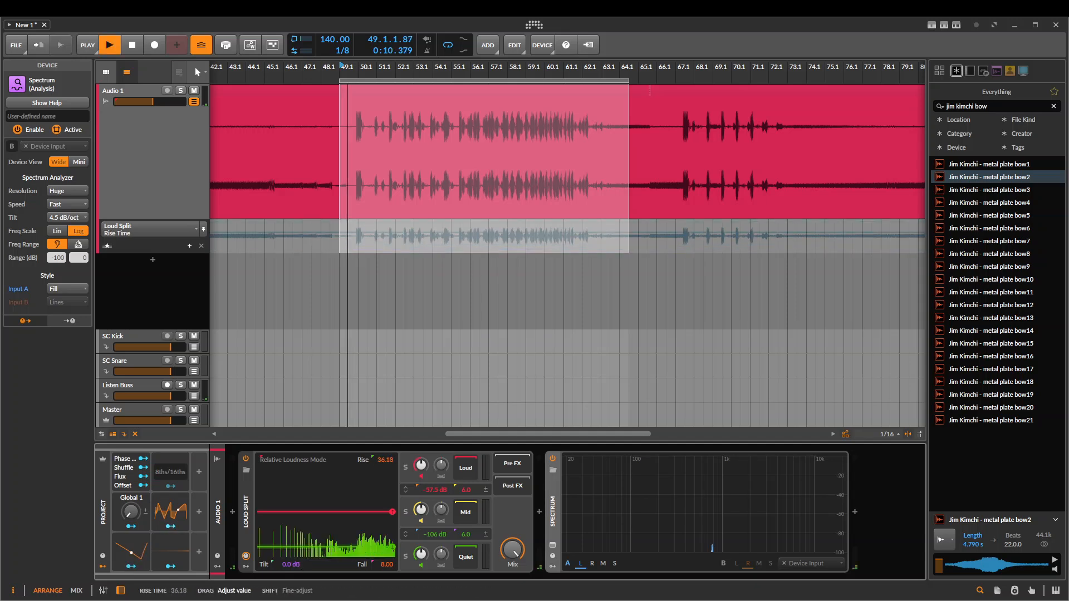
{"action": "key", "text": "space"}
{"action": "double_click", "coordinate": [391, 460]}
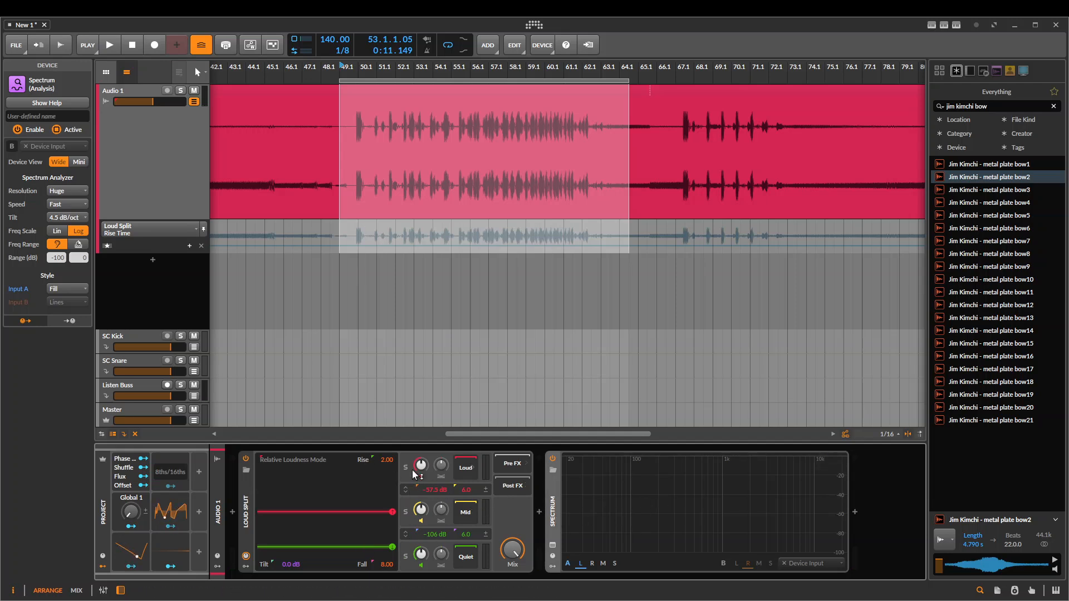
Insert a Test Tone device before Loud Split and set its waveform to sine
{"action": "left_click", "coordinate": [232, 507]}
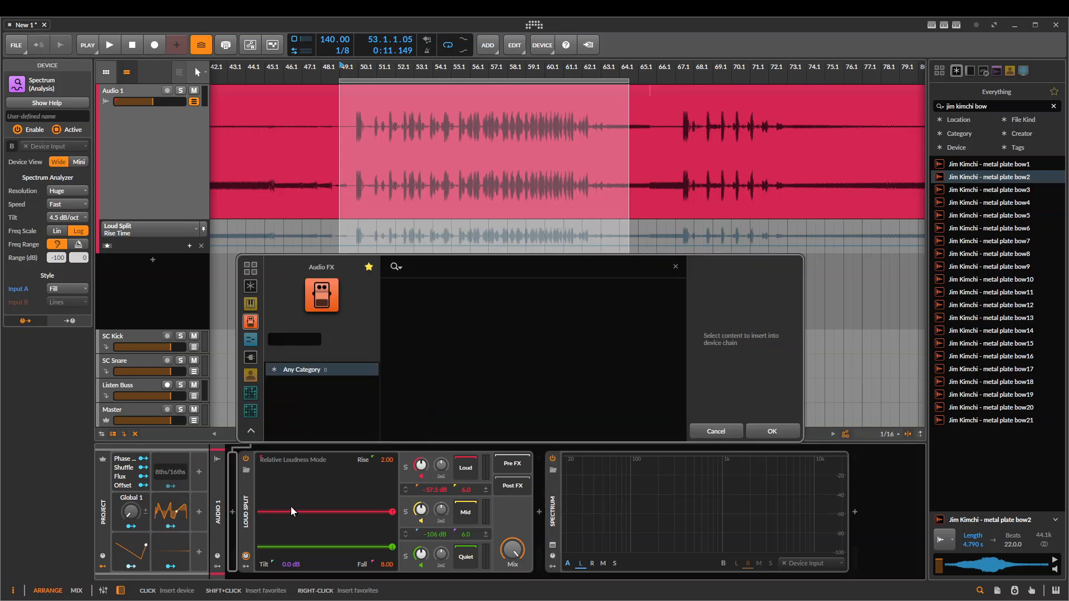
{"action": "type", "text": "test"}
{"action": "key", "text": "Return"}
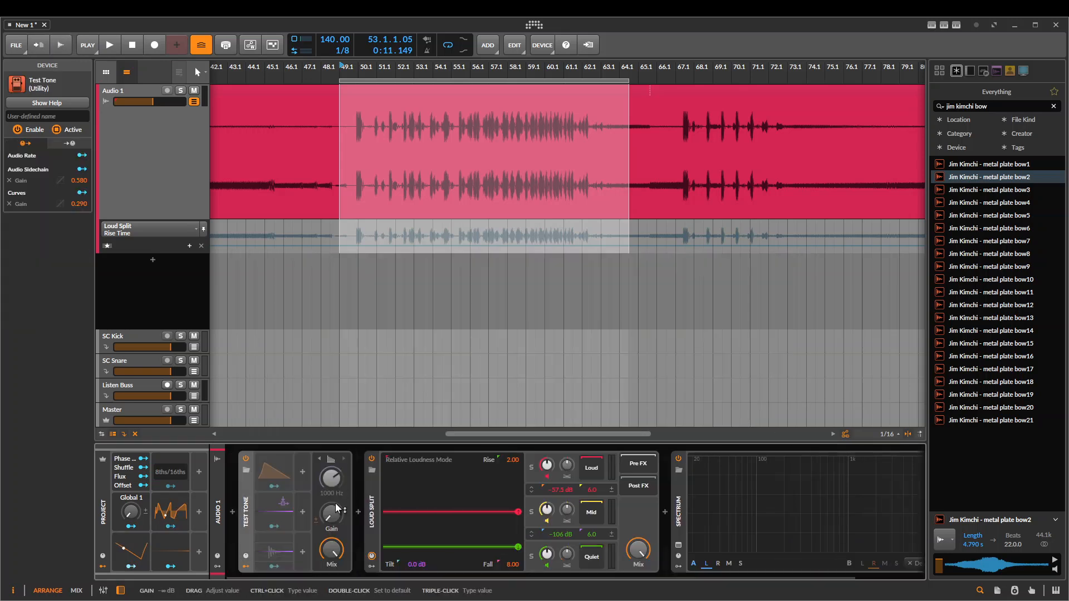
{"action": "left_click", "coordinate": [332, 462]}
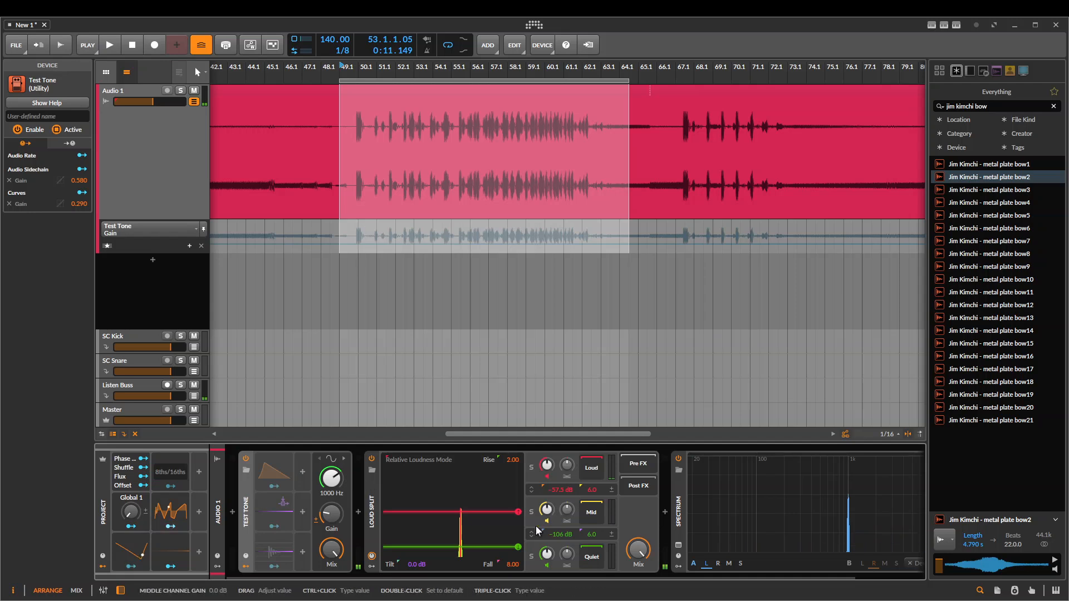
Set the test tone's frequency to 1.63 kHz and its gain to -34.1 dB
{"action": "mouse_move", "coordinate": [345, 477]}
{"action": "left_mouse_down"}
{"action": "mouse_move", "coordinate": [346, 508]}
{"action": "mouse_move", "coordinate": [345, 466]}
{"action": "left_mouse_up"}
{"action": "left_click_drag", "start_coordinate": [333, 513], "coordinate": [354, 537]}
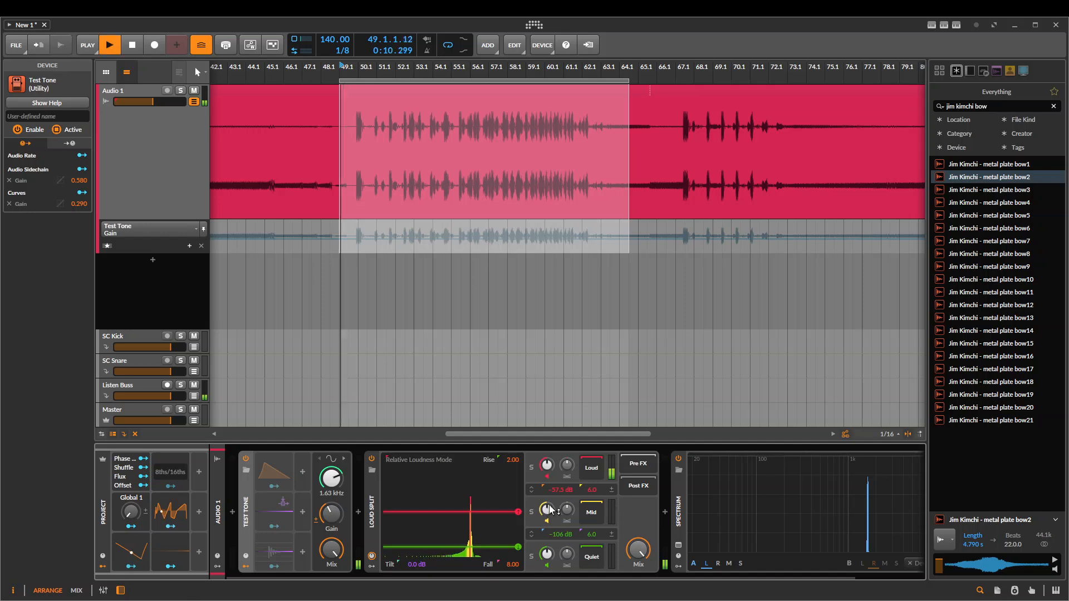
{"action": "key", "text": "space"}
{"action": "key", "text": "space"}
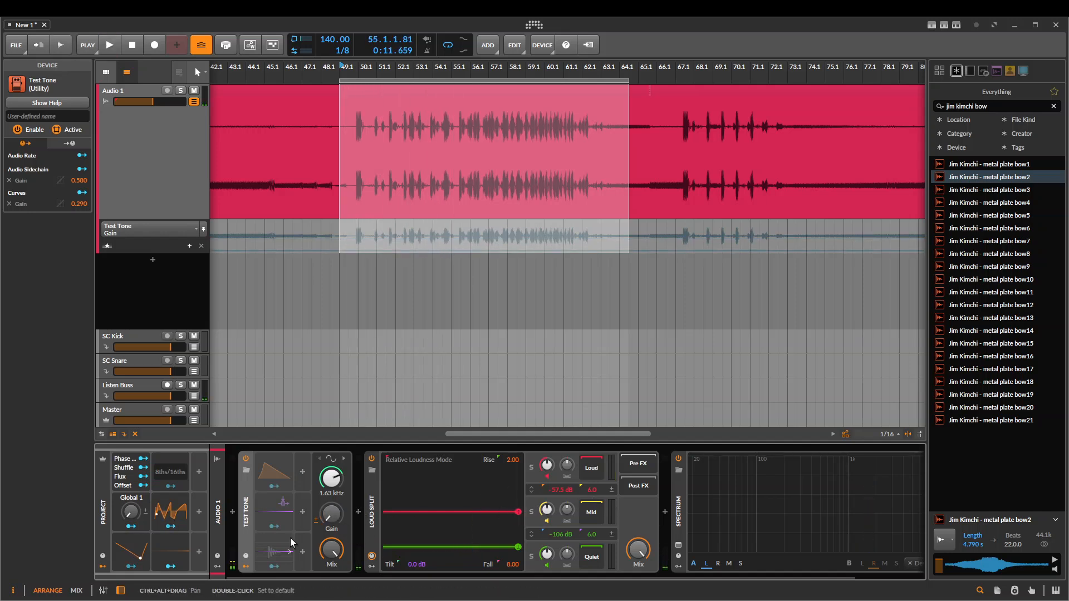
{"action": "left_click_drag", "start_coordinate": [331, 514], "coordinate": [331, 507]}
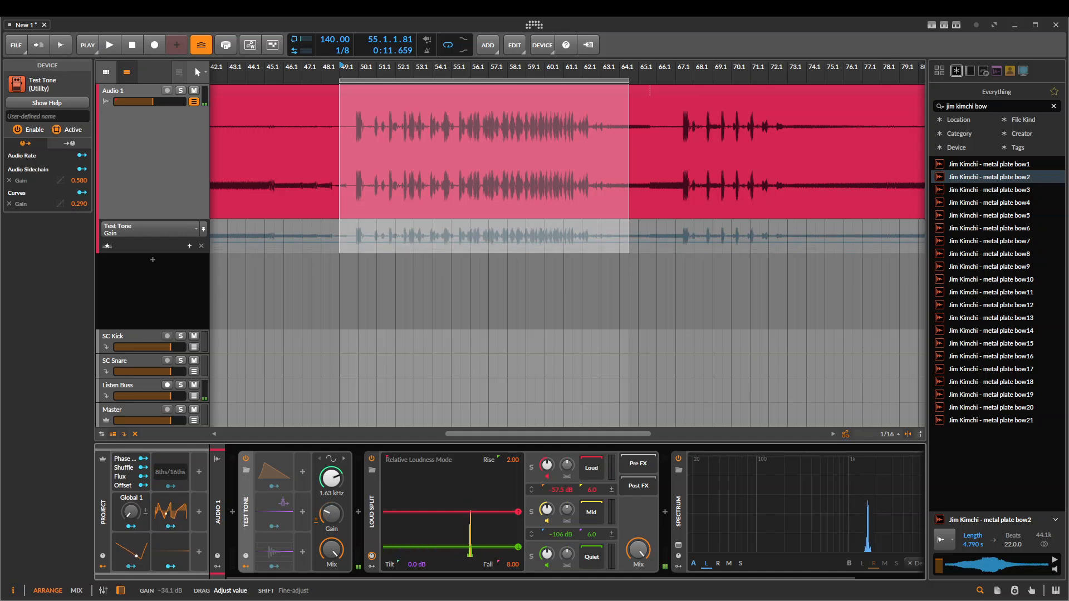
Set Loud Split's upper threshold to -35.3 dB and lower threshold to -97.2 dB, checking how the tone's gain moves between them
{"action": "left_click_drag", "start_coordinate": [518, 511], "coordinate": [515, 477]}
{"action": "left_click_drag", "start_coordinate": [518, 549], "coordinate": [518, 543]}
{"action": "left_click_drag", "start_coordinate": [512, 476], "coordinate": [501, 496]}
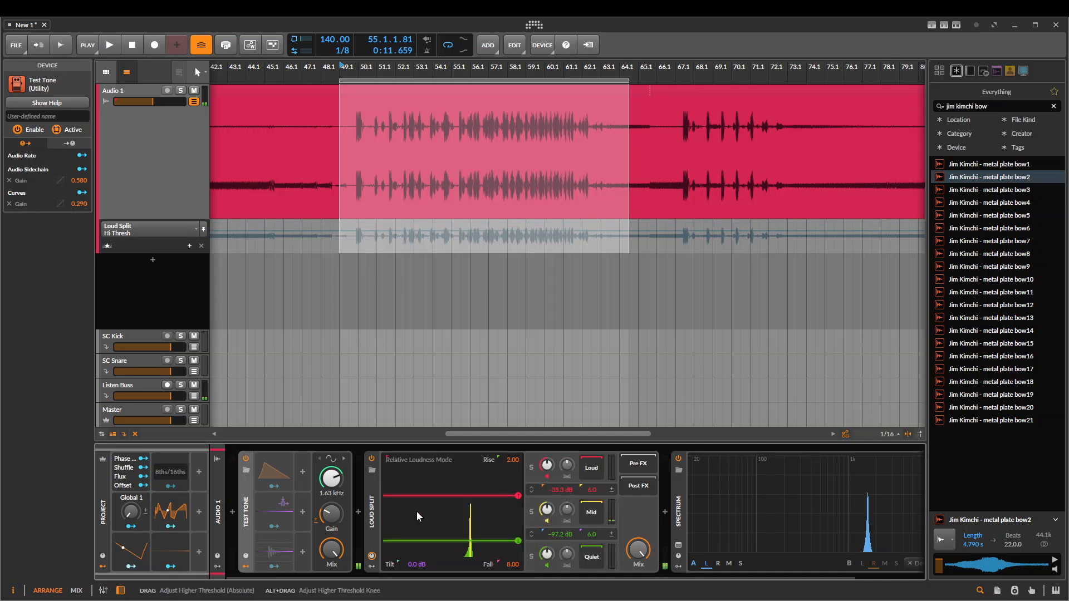
{"action": "left_click_drag", "start_coordinate": [331, 513], "coordinate": [336, 513]}
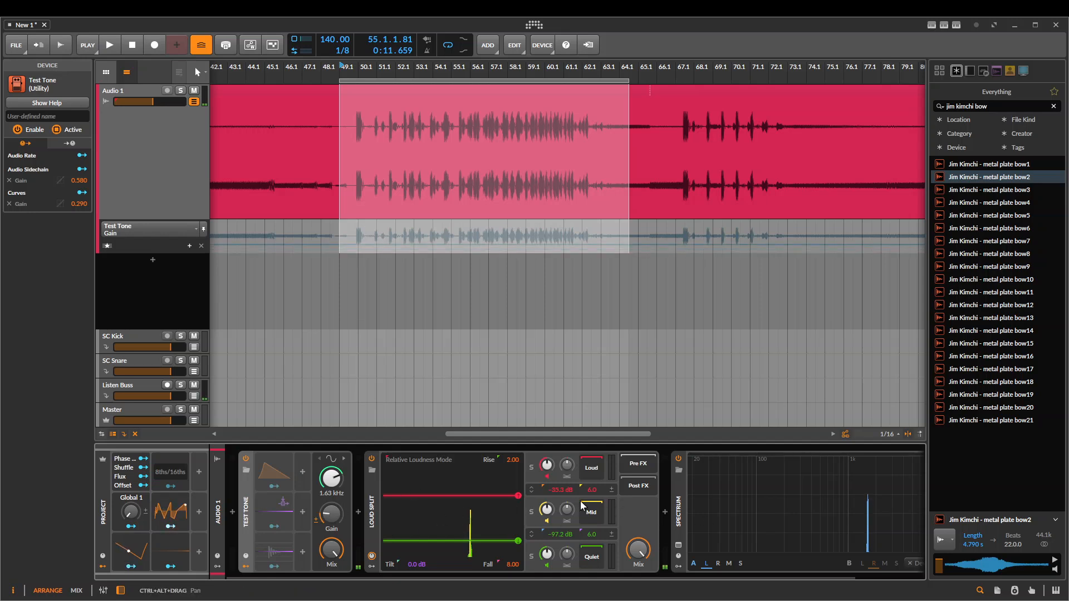
Solo the Mid and Loud channels in turn, raise the test tone's gain to -17.3 dB, and clear the solo
{"action": "left_click", "coordinate": [531, 512]}
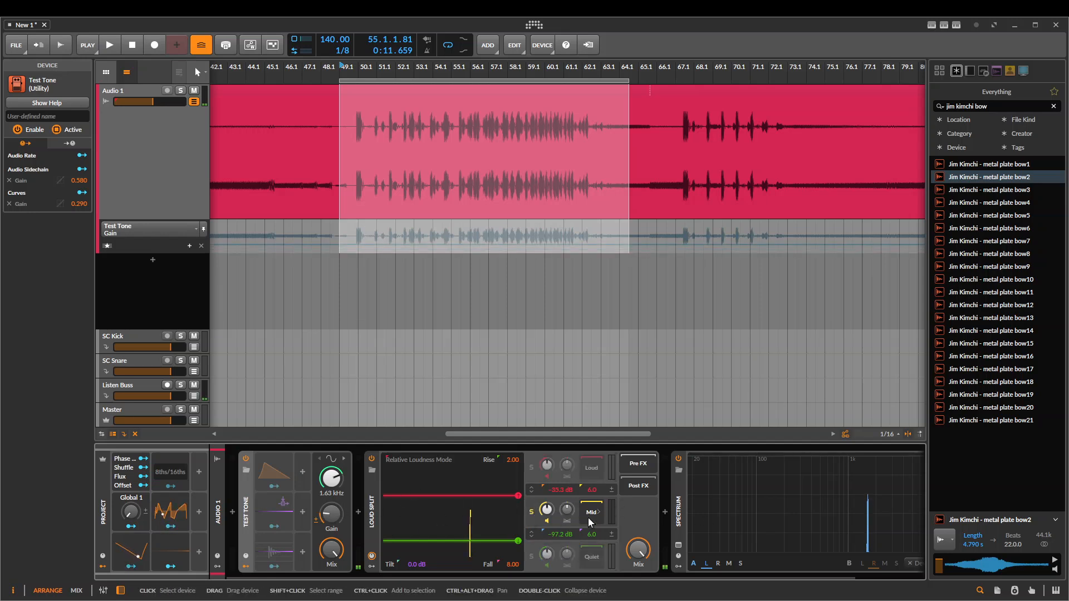
{"action": "left_click", "coordinate": [533, 469]}
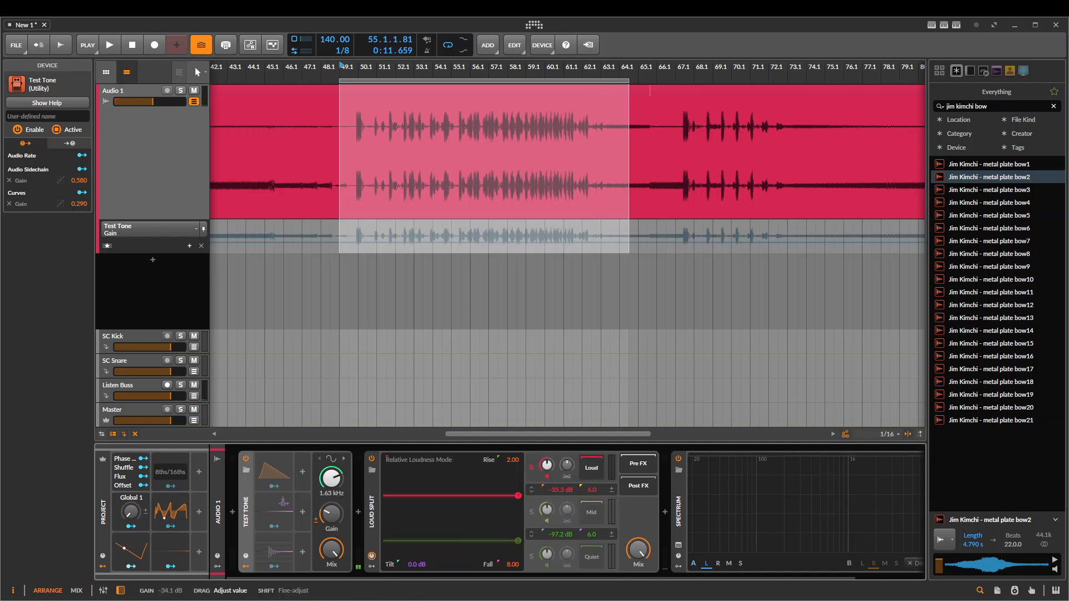
{"action": "left_click_drag", "start_coordinate": [331, 514], "coordinate": [332, 498]}
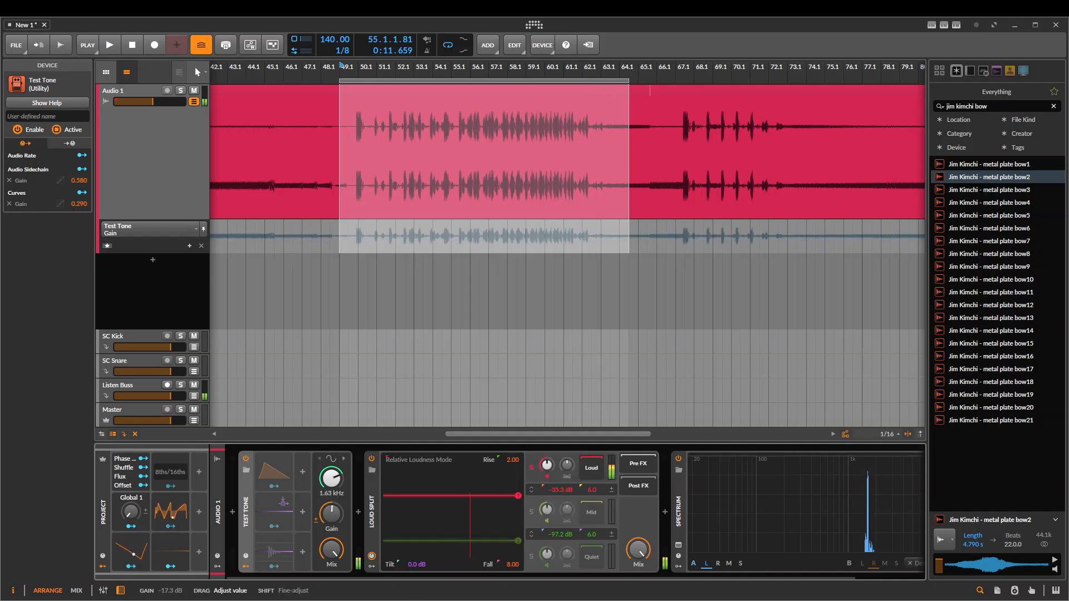
{"action": "left_click", "coordinate": [528, 469]}
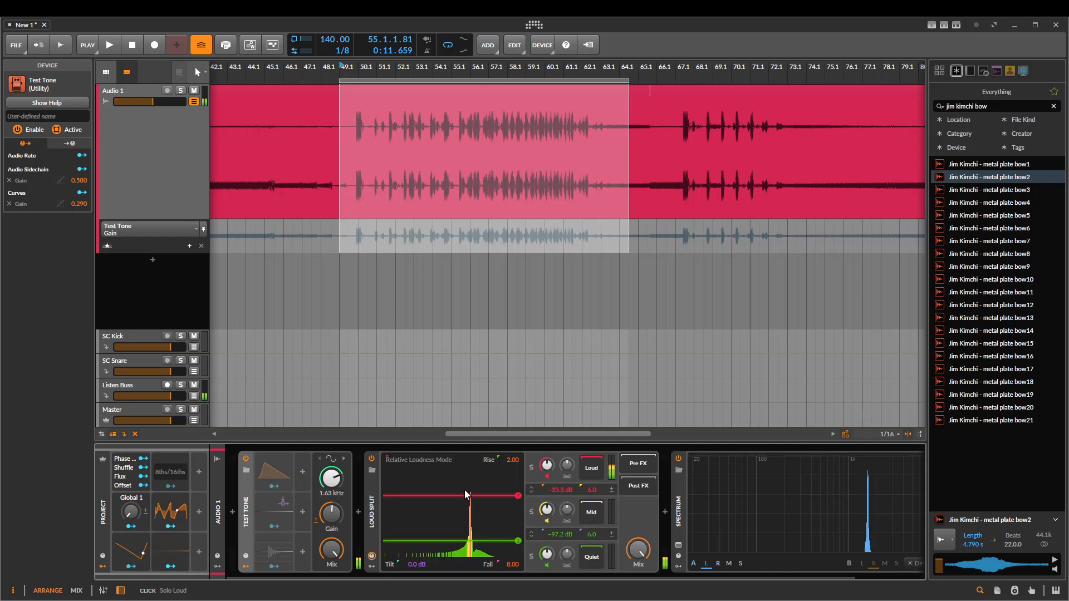
Group the Test Tone into an FX Layer and duplicate its layer, selecting the second copy
{"action": "key", "text": "space"}
{"action": "key", "text": "ctrl+g"}
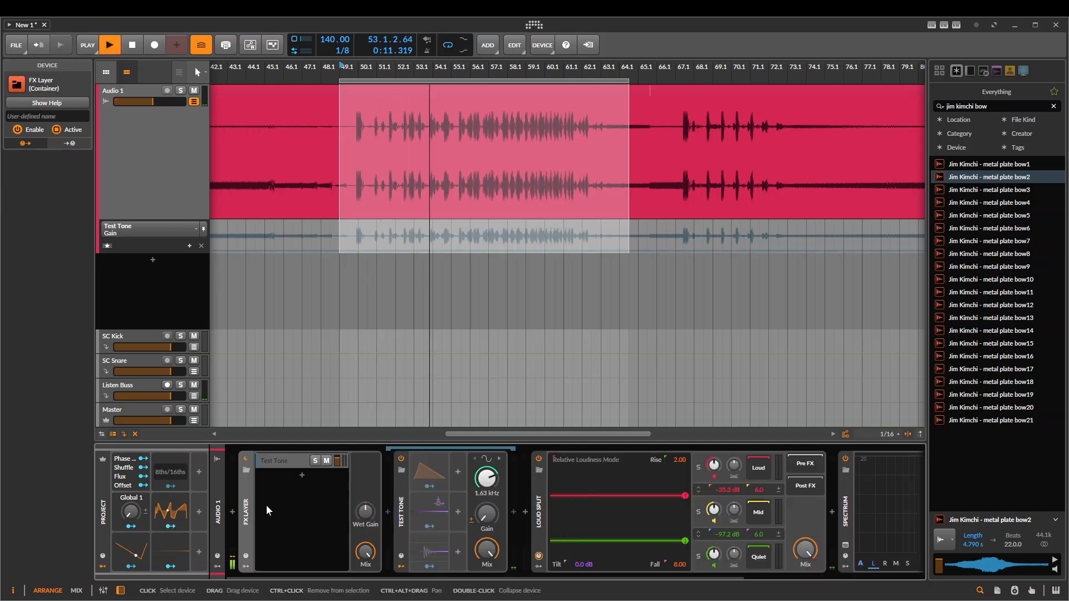
{"action": "key", "text": "space"}
{"action": "left_click", "coordinate": [290, 463]}
{"action": "key", "text": "ctrl+d"}
{"action": "left_click", "coordinate": [292, 478]}
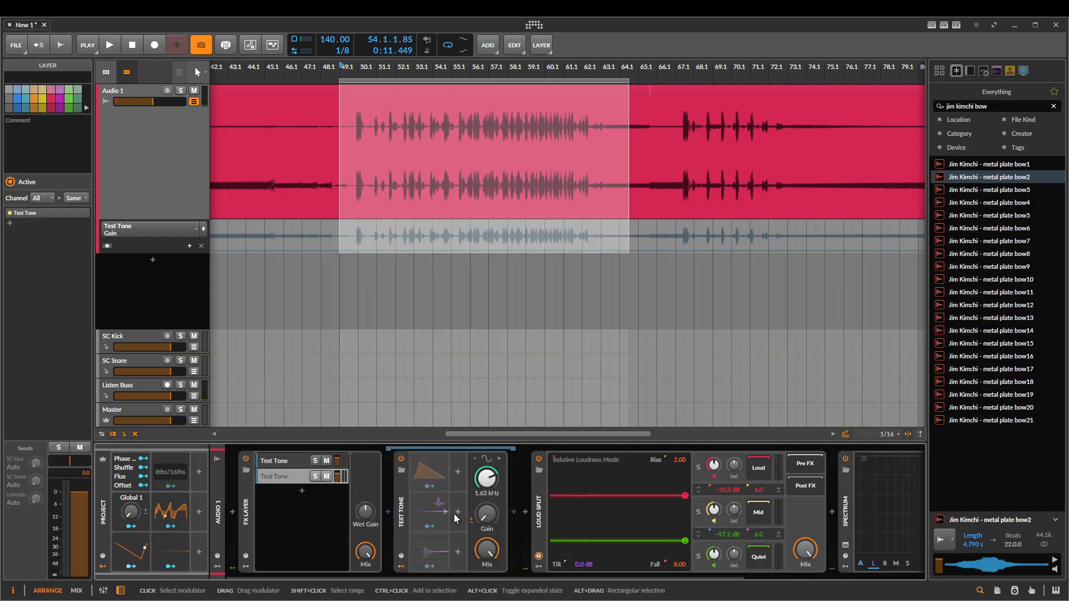
Adjust the second test tone's gain, then select the first tone's layer, set its frequency to 176 Hz and raise its gain
{"action": "left_click_drag", "start_coordinate": [486, 514], "coordinate": [486, 484]}
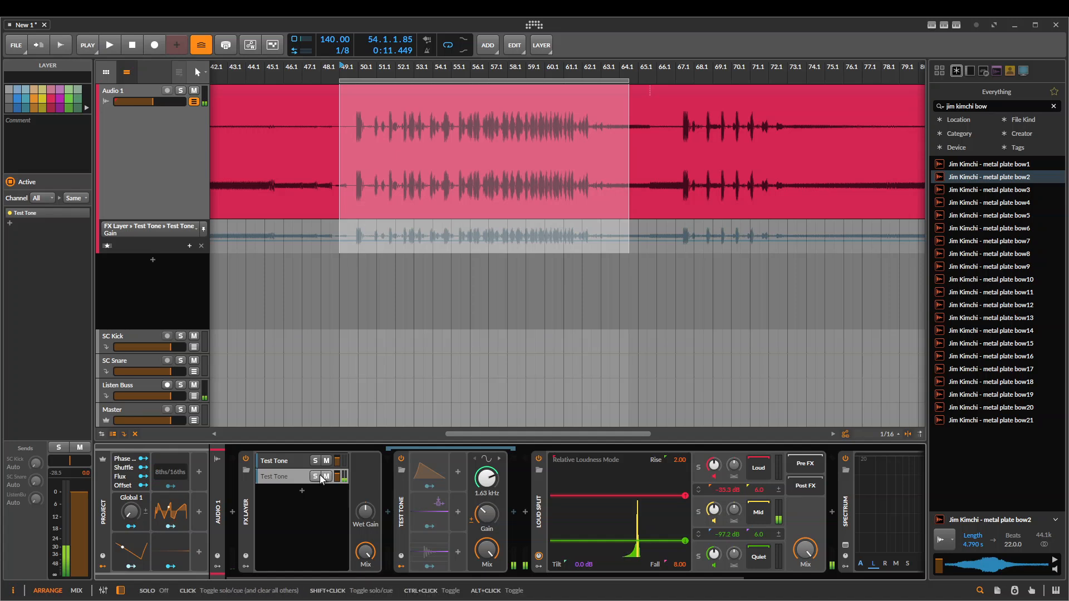
{"action": "left_click", "coordinate": [299, 472]}
{"action": "left_click", "coordinate": [286, 460]}
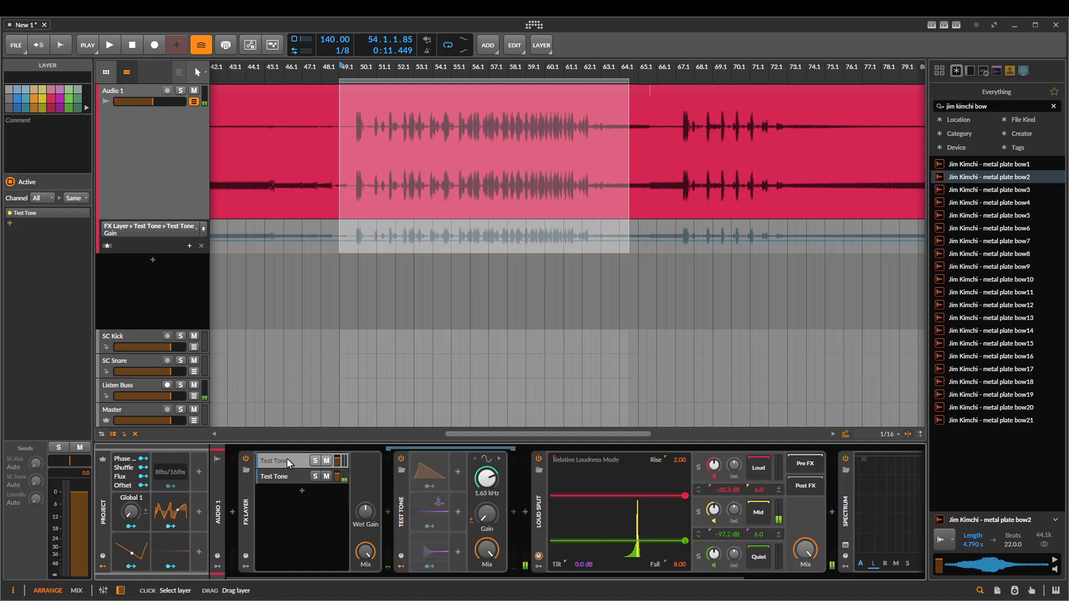
{"action": "mouse_move", "coordinate": [488, 482]}
{"action": "left_mouse_down"}
{"action": "mouse_move", "coordinate": [488, 504]}
{"action": "mouse_move", "coordinate": [486, 485]}
{"action": "left_mouse_up"}
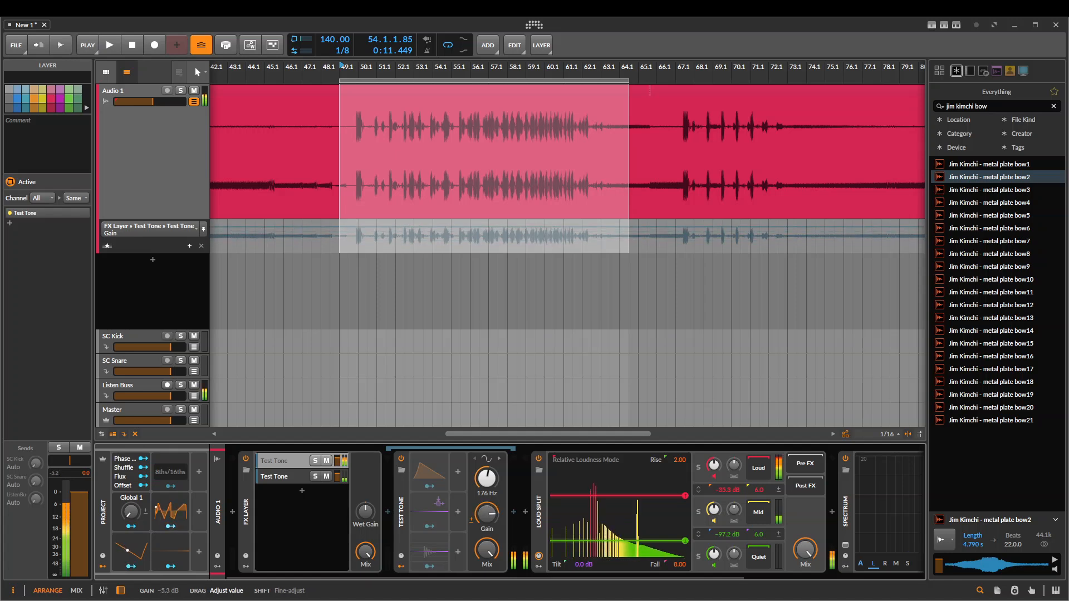
Solo Loud Split's Loud and Mid channels in turn to compare the two layered test tones
{"action": "scroll", "coordinate": [678, 514], "scroll_direction": "down", "scroll_amount": 2}
{"action": "left_click", "coordinate": [578, 470]}
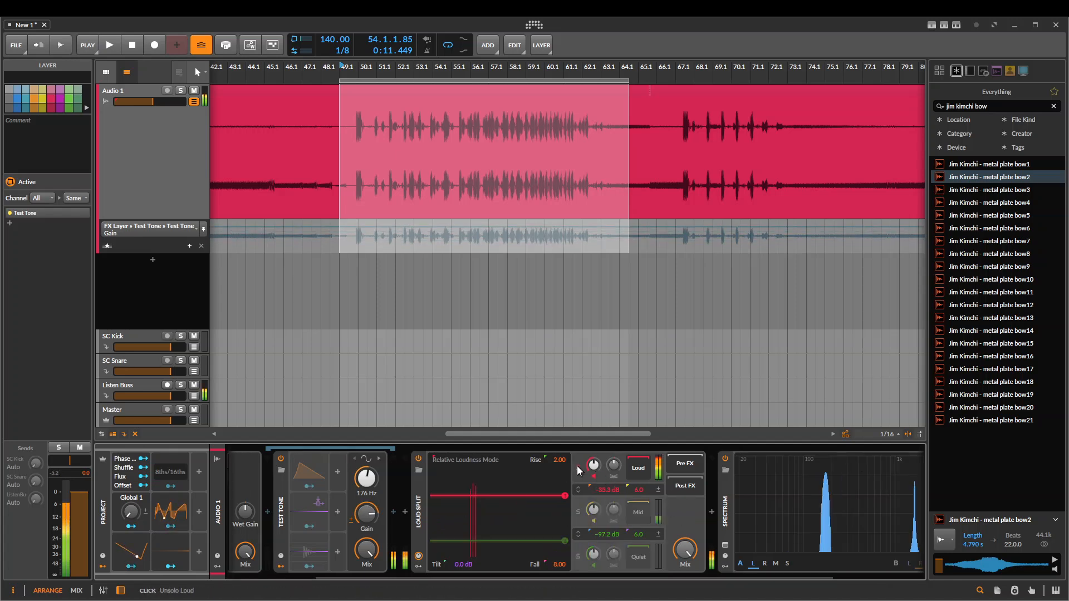
{"action": "scroll", "coordinate": [362, 510], "scroll_direction": "up", "scroll_amount": 2}
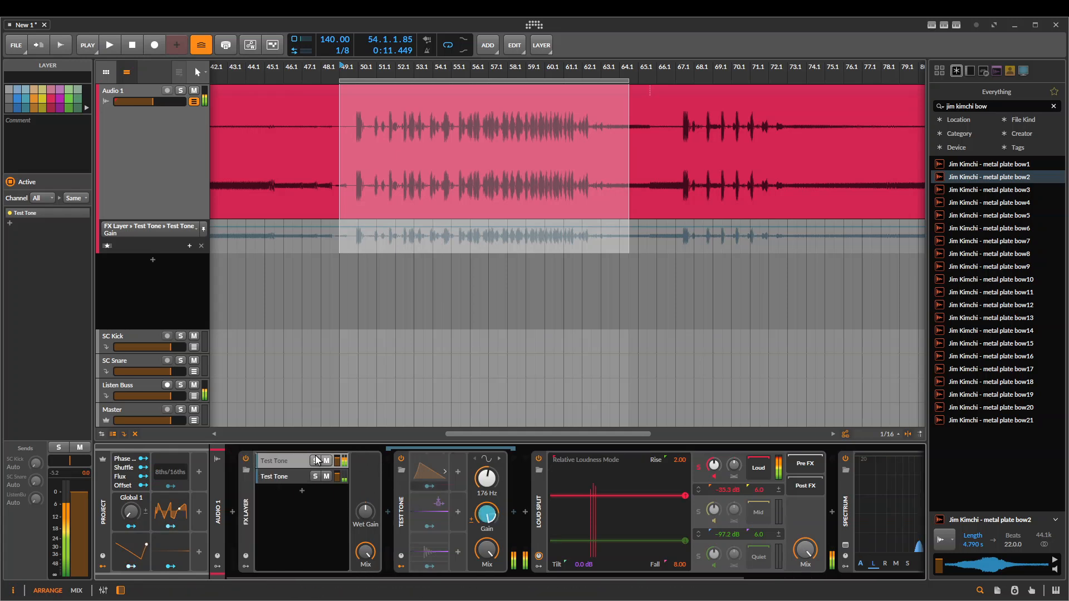
{"action": "left_click", "coordinate": [697, 512]}
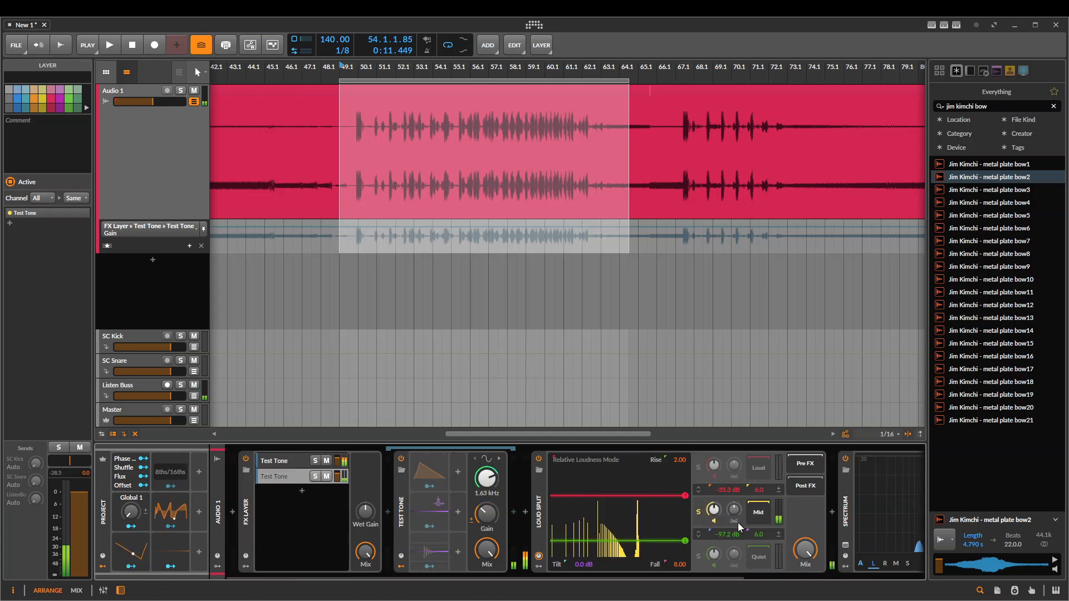
{"action": "scroll", "coordinate": [737, 490], "scroll_direction": "down", "scroll_amount": 3}
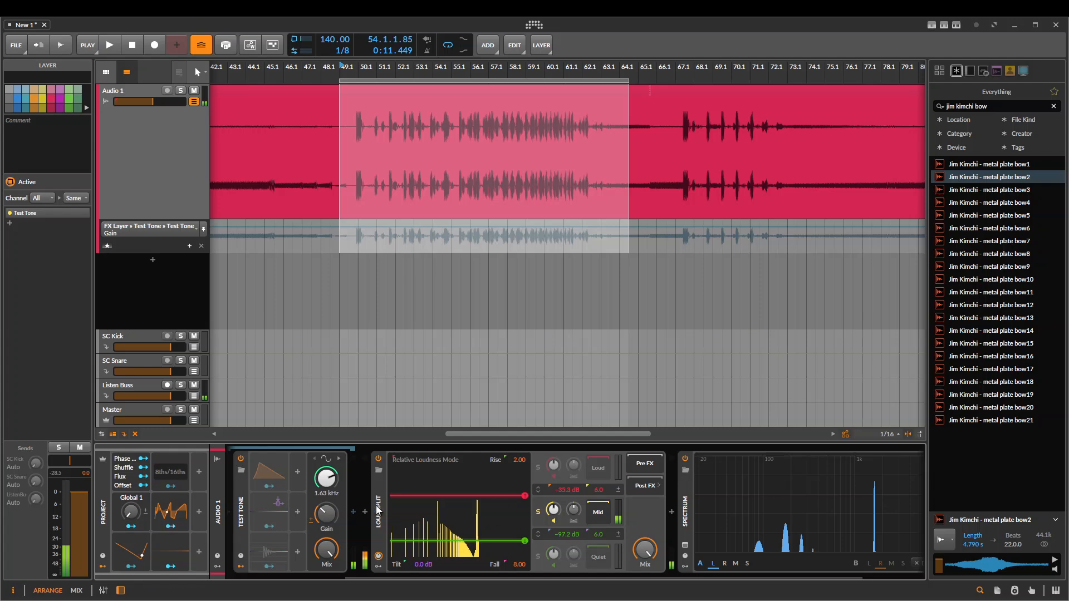
{"action": "scroll", "coordinate": [377, 510], "scroll_direction": "up", "scroll_amount": 3}
Delete Loud Split, the second layer's Test Tone and the whole FX Layer from Audio 1
{"action": "left_click", "coordinate": [539, 507]}
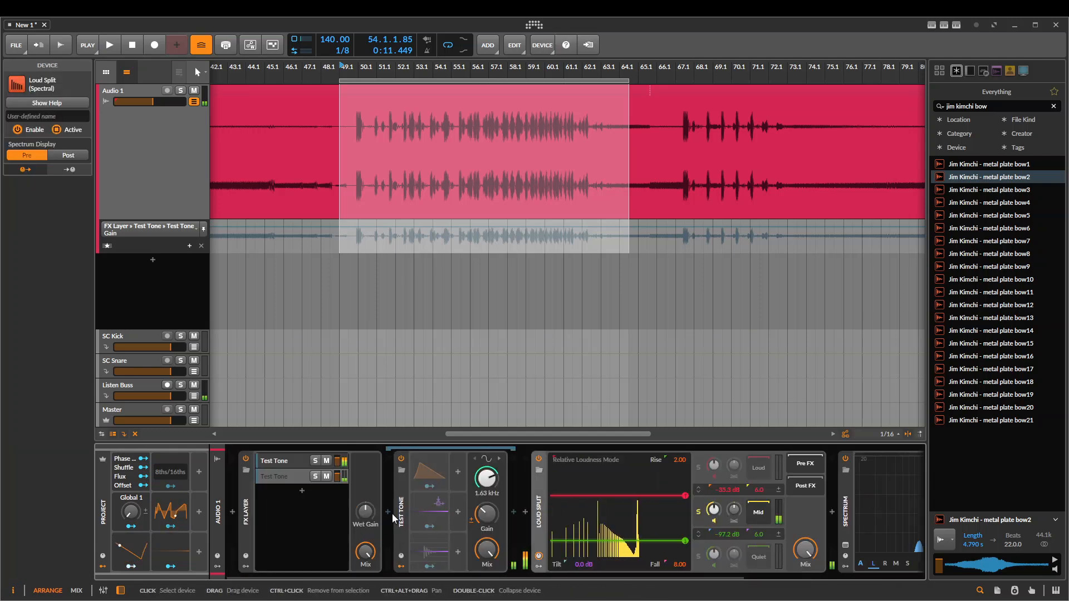
{"action": "key", "text": "Delete"}
{"action": "left_click", "coordinate": [400, 464]}
{"action": "key", "text": "Delete"}
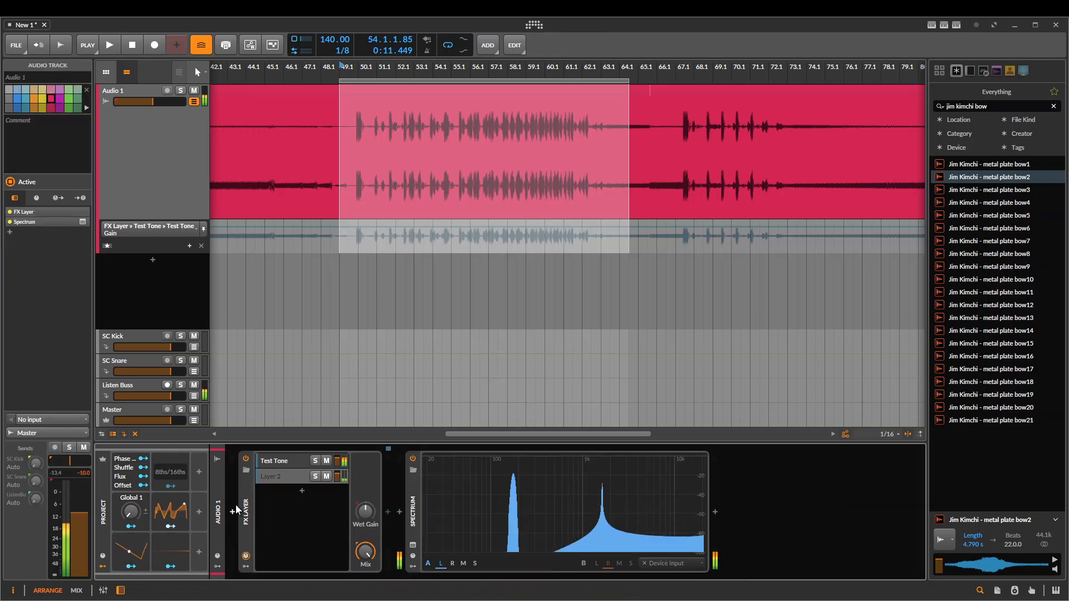
{"action": "left_click", "coordinate": [246, 506]}
{"action": "key", "text": "Delete"}
Return to the Audio 1 track's device chain and delete the Spectrum device
{"action": "scroll", "coordinate": [500, 84], "scroll_direction": "down", "scroll_amount": 5}
{"action": "scroll", "coordinate": [487, 156], "scroll_direction": "up", "scroll_amount": 3}
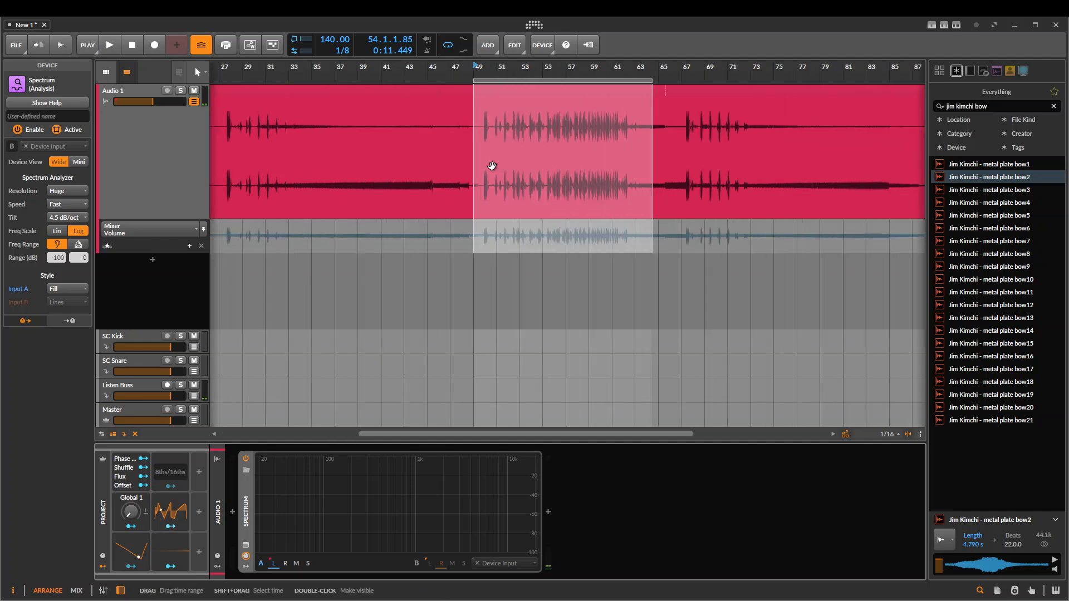
{"action": "scroll", "coordinate": [492, 166], "scroll_direction": "up", "scroll_amount": 2}
{"action": "left_click", "coordinate": [484, 179]}
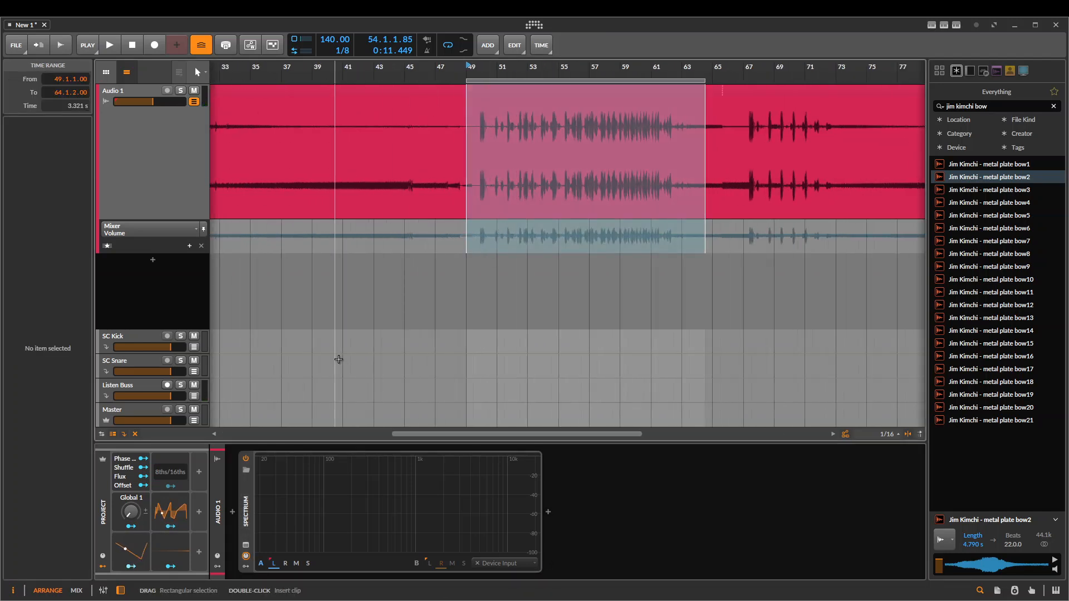
{"action": "left_click", "coordinate": [334, 354]}
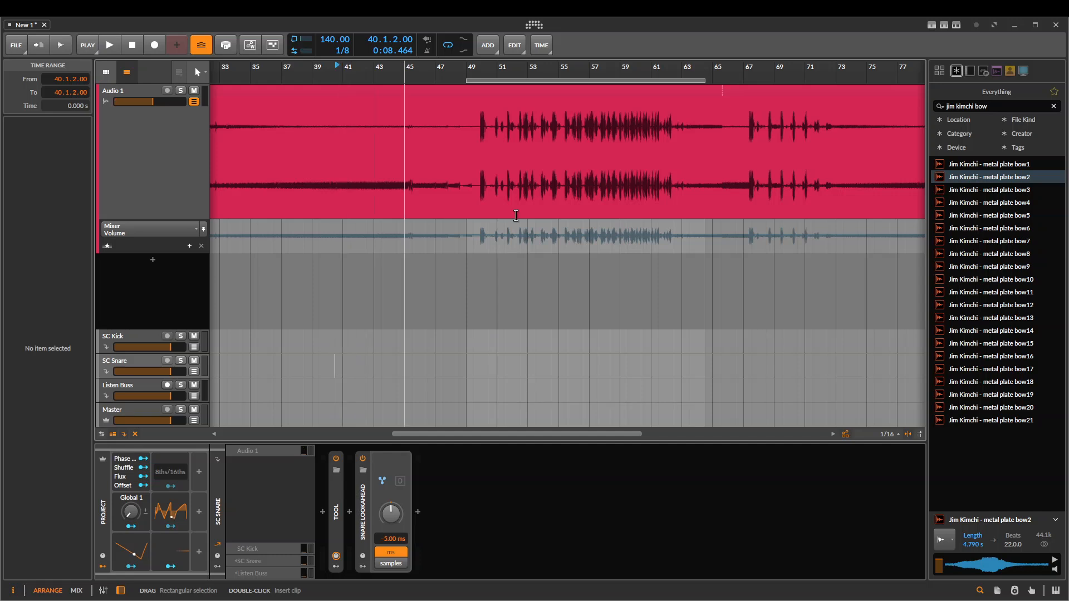
{"action": "left_click", "coordinate": [497, 234]}
{"action": "left_click", "coordinate": [258, 500]}
{"action": "key", "text": "Delete"}
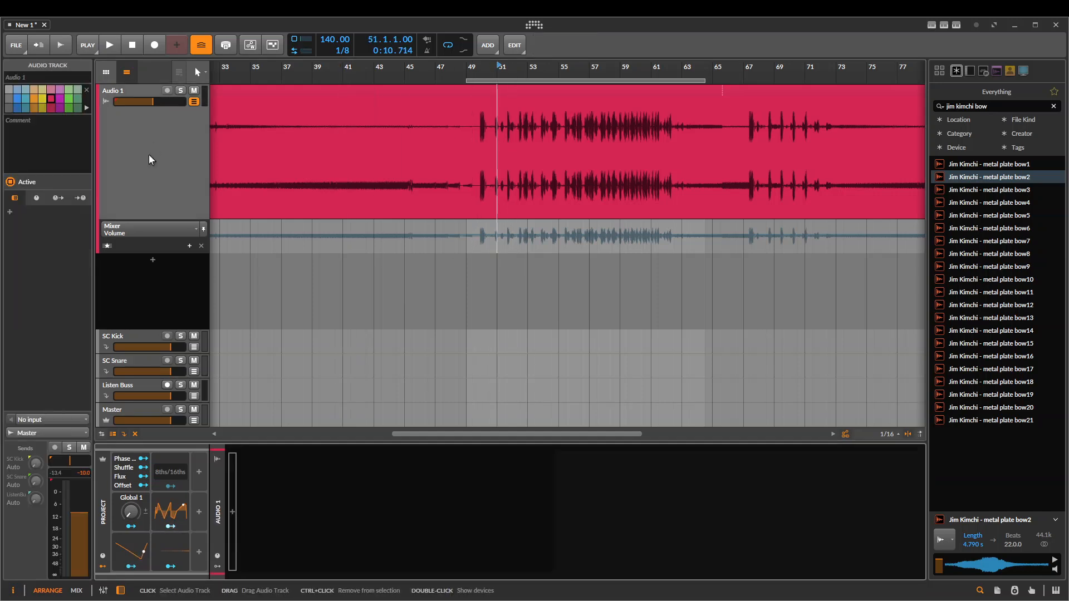
Insert a Harmonic Split device into Audio 1's empty device chain
{"action": "left_click", "coordinate": [232, 505]}
{"action": "type", "text": "harmo"}
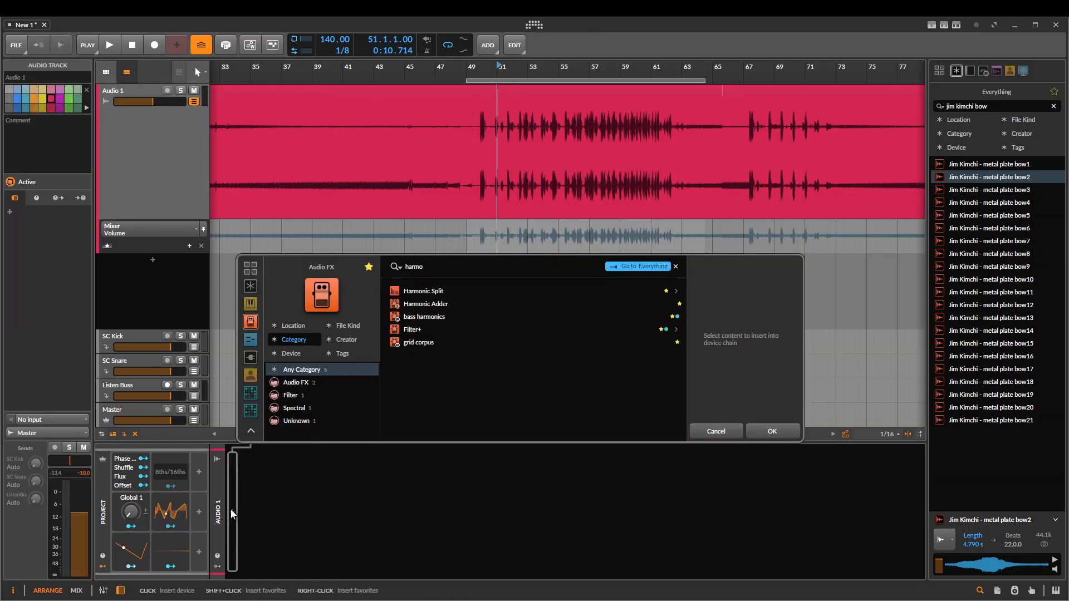
{"action": "key", "text": "Return"}
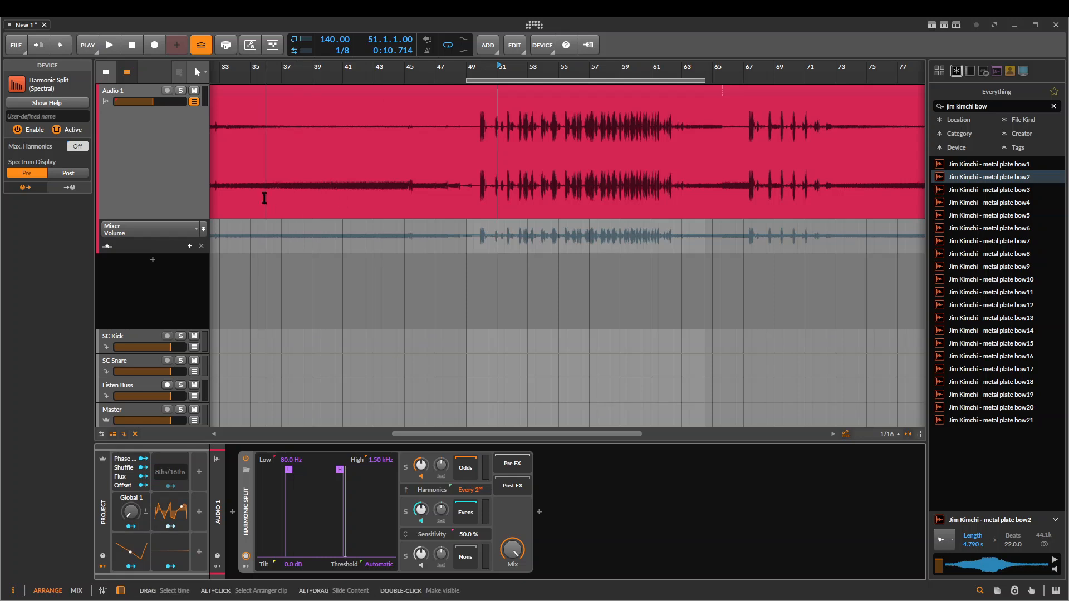
Set Harmonic Split's low detection frequency to 32.6 Hz and its high detection frequency to 358 Hz
{"action": "scroll", "coordinate": [437, 181], "scroll_direction": "left", "scroll_amount": 3}
{"action": "scroll", "coordinate": [563, 191], "scroll_direction": "right", "scroll_amount": 3}
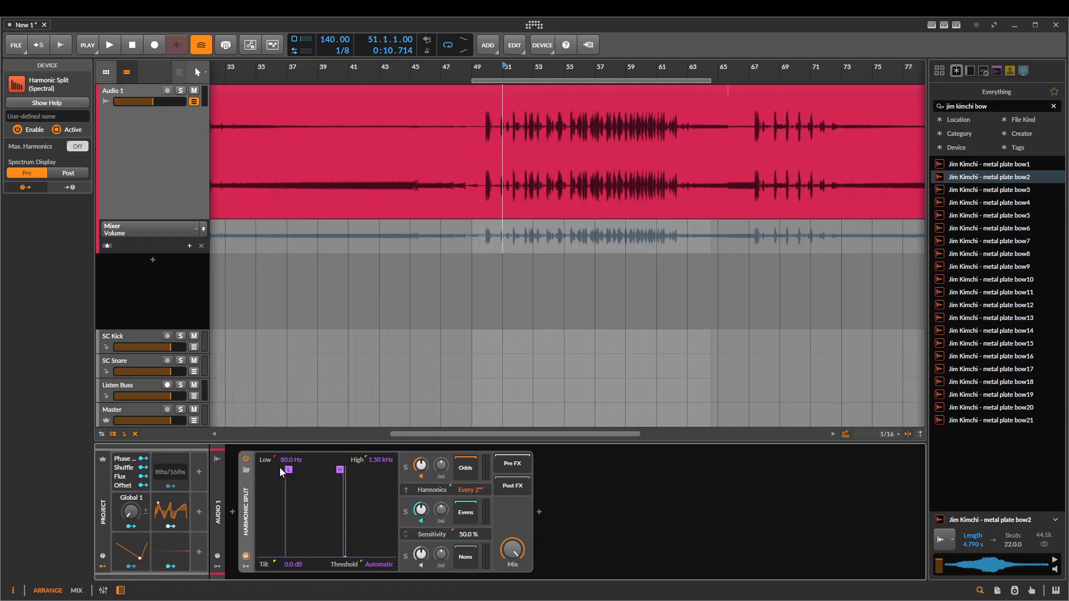
{"action": "left_click_drag", "start_coordinate": [289, 470], "coordinate": [271, 470]}
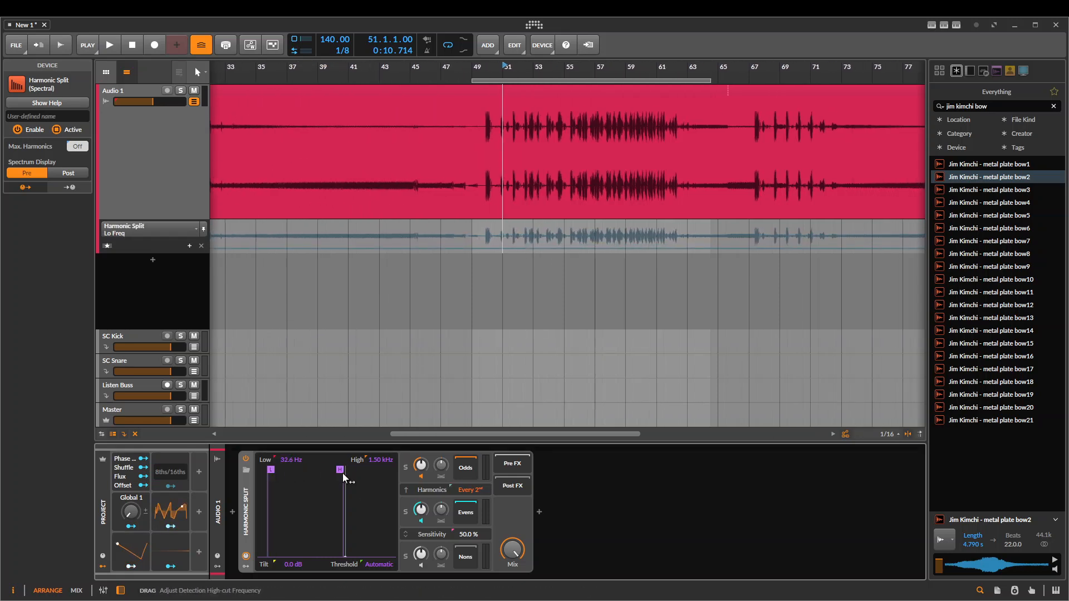
{"action": "left_click_drag", "start_coordinate": [342, 473], "coordinate": [319, 478]}
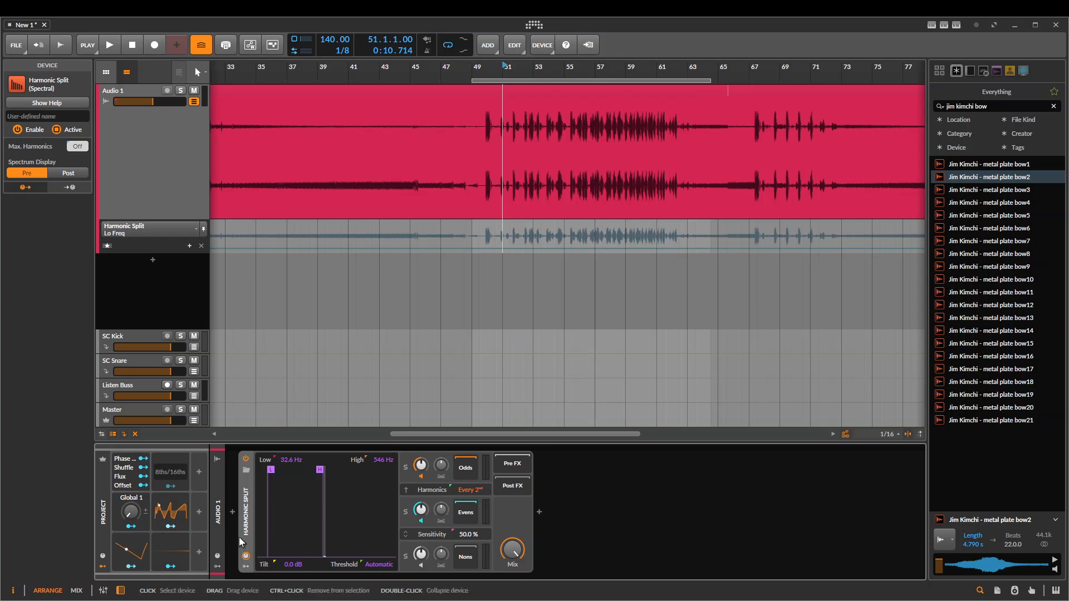
{"action": "key", "text": "space"}
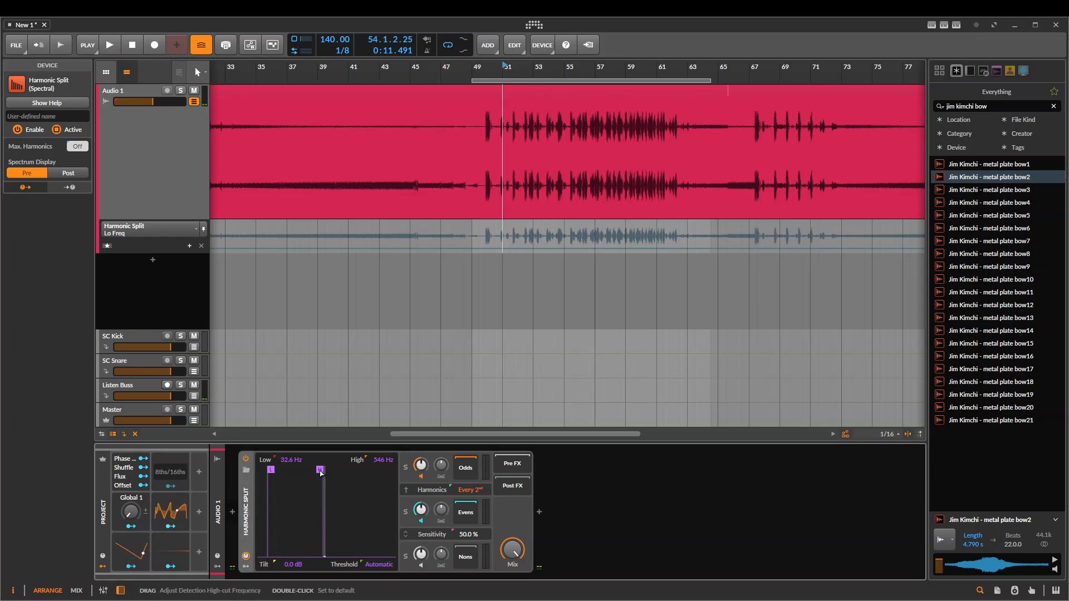
{"action": "left_click_drag", "start_coordinate": [320, 471], "coordinate": [312, 473]}
Set the Harmonics pattern to Fundamental, then solo the Fund. channel and audition the clip
{"action": "left_click_drag", "start_coordinate": [469, 491], "coordinate": [469, 505]}
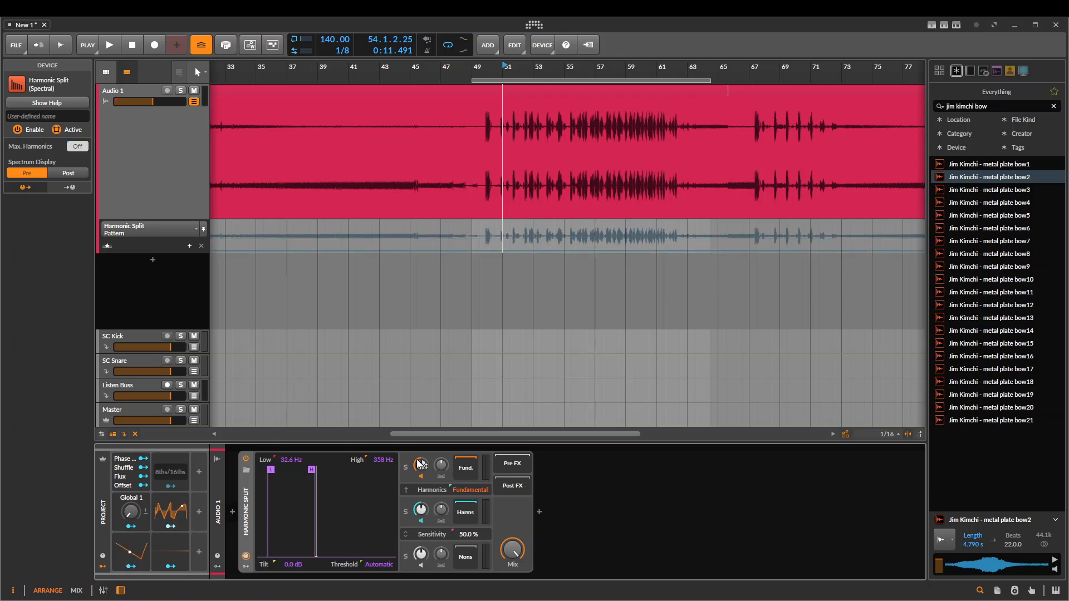
{"action": "mouse_move", "coordinate": [473, 489]}
{"action": "left_mouse_down"}
{"action": "mouse_move", "coordinate": [473, 477]}
{"action": "mouse_move", "coordinate": [465, 507]}
{"action": "left_mouse_up"}
{"action": "key", "text": "space"}
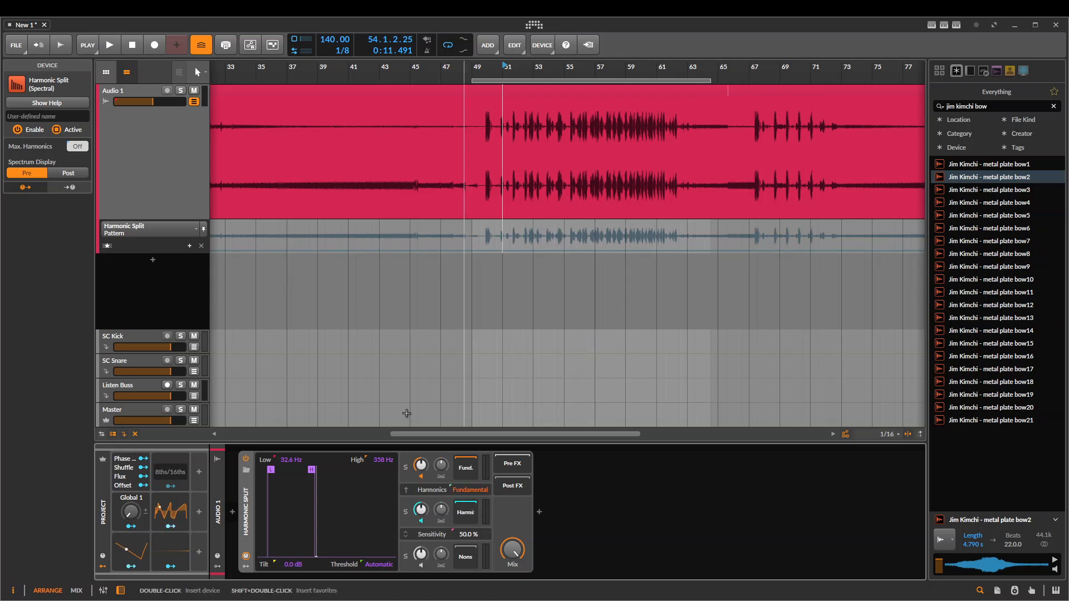
{"action": "left_click", "coordinate": [404, 466]}
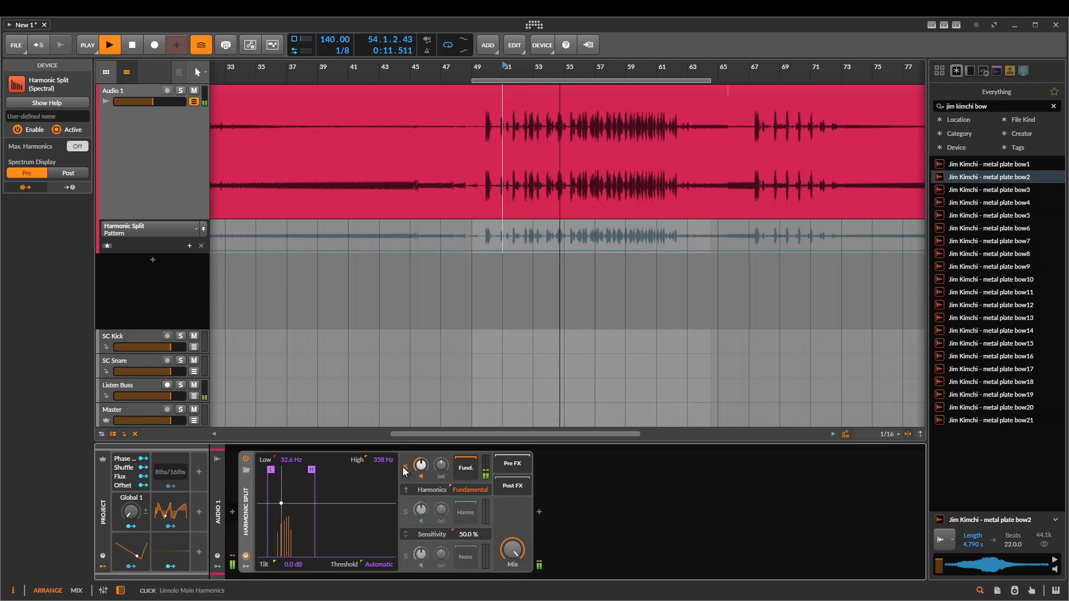
{"action": "key", "text": "space"}
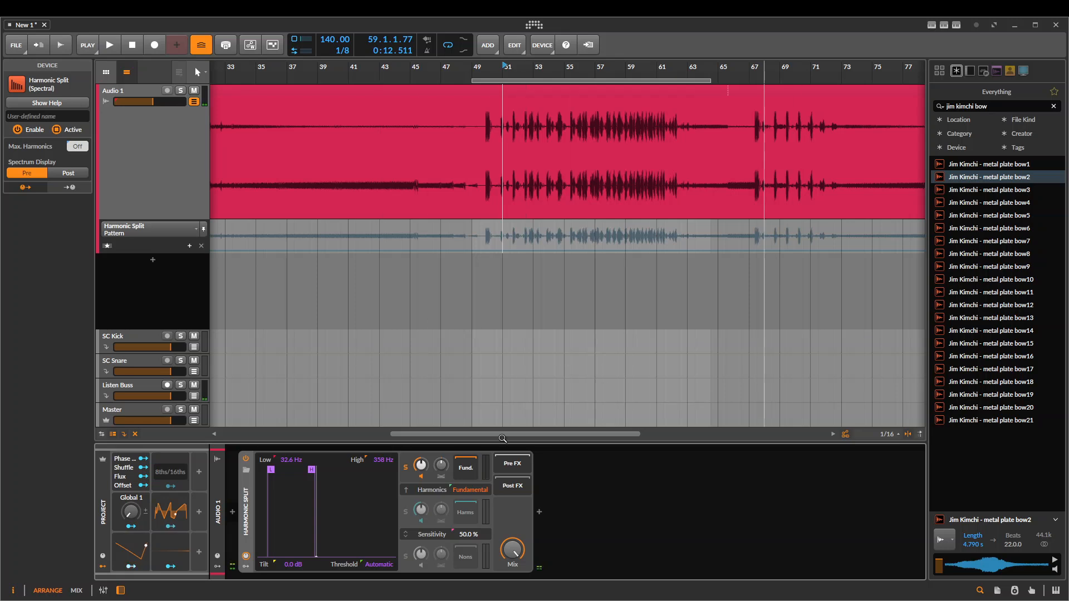
Place the sample Jim Kimchi - metal plate bow12 on Audio 1 at bar 45 and play it from bar 53
{"action": "left_click_drag", "start_coordinate": [1006, 306], "coordinate": [410, 189]}
{"action": "left_click", "coordinate": [541, 159]}
{"action": "key", "text": "space"}
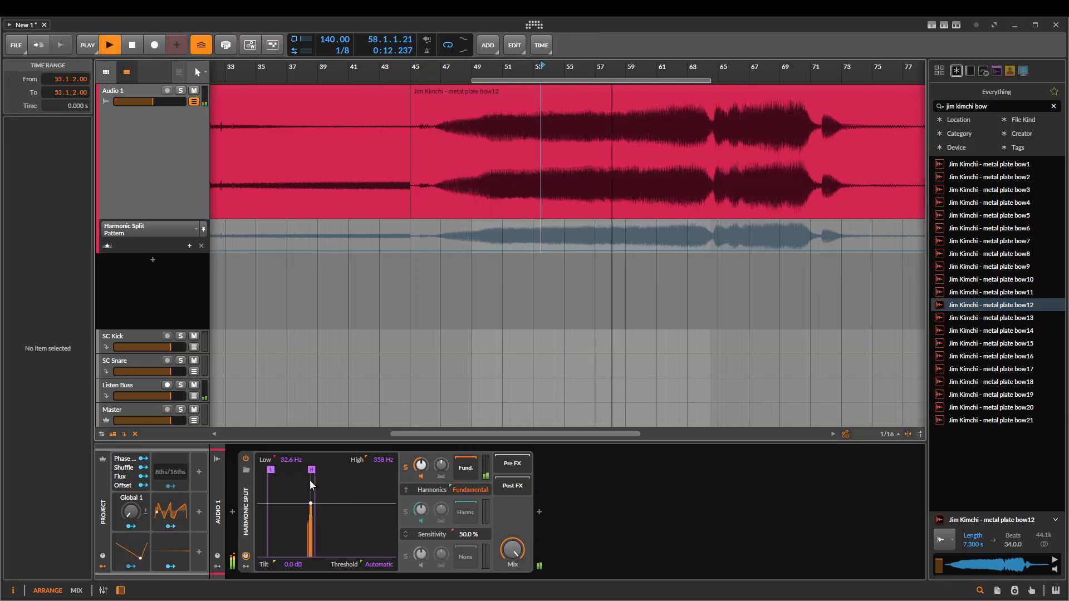
Solo the Harms channel and replay the metal plate clip
{"action": "key", "text": "space"}
{"action": "left_click", "coordinate": [406, 512]}
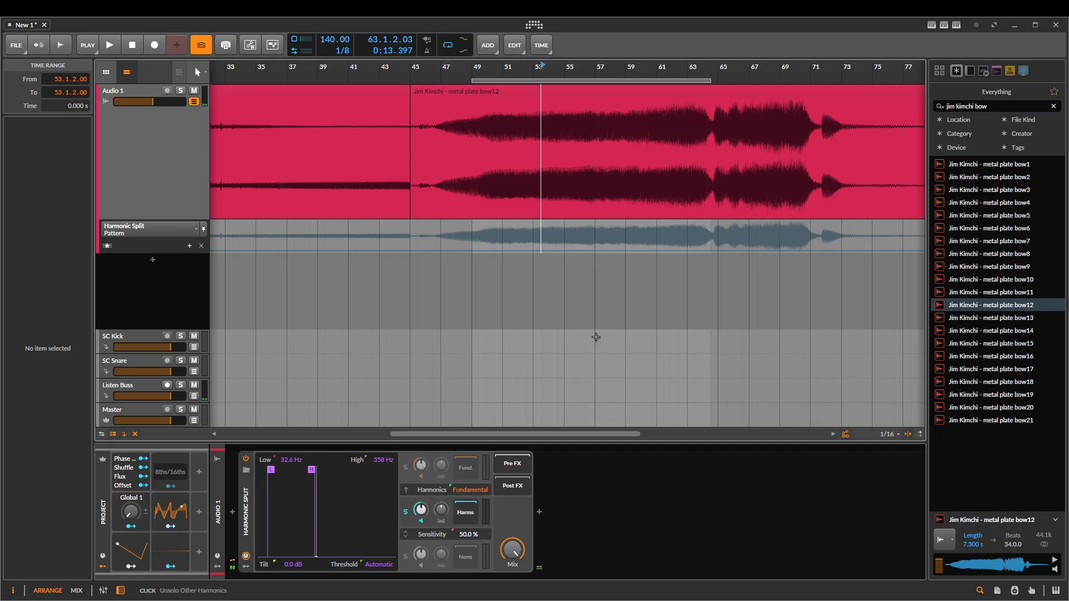
{"action": "key", "text": "space"}
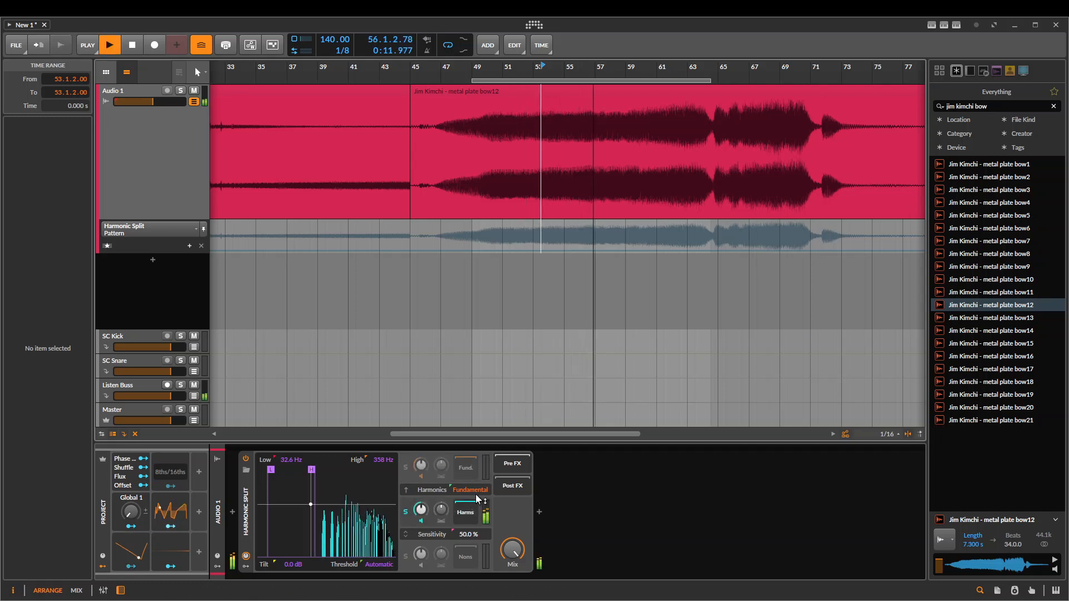
Set the Harmonics pattern to Every 2nd and solo the Odds, Evens and Nons channels in turn
{"action": "left_click_drag", "start_coordinate": [463, 489], "coordinate": [463, 480]}
{"action": "left_click", "coordinate": [405, 466]}
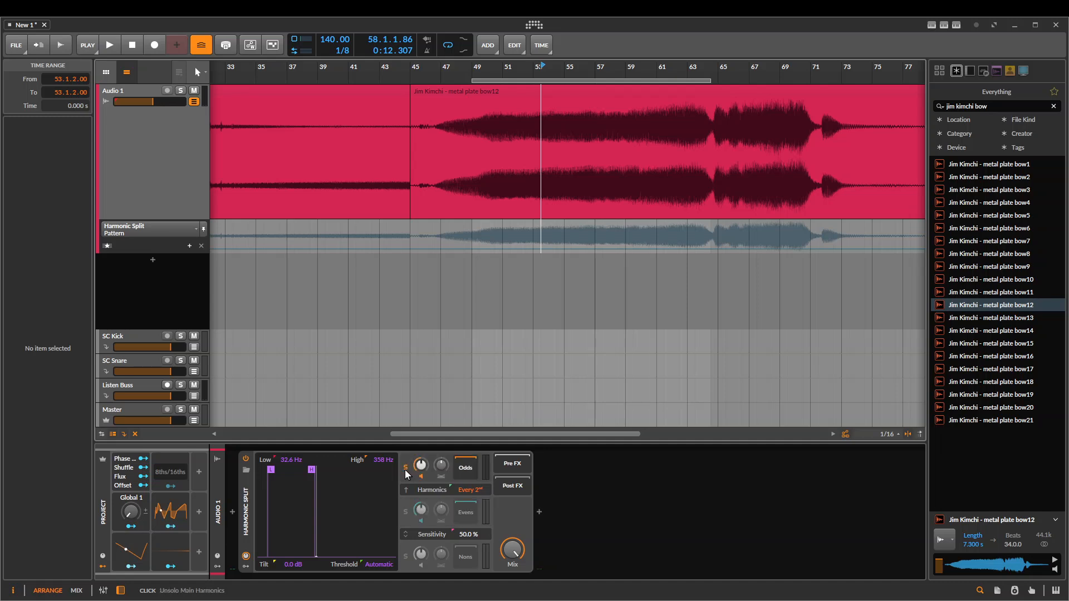
{"action": "left_click", "coordinate": [406, 513]}
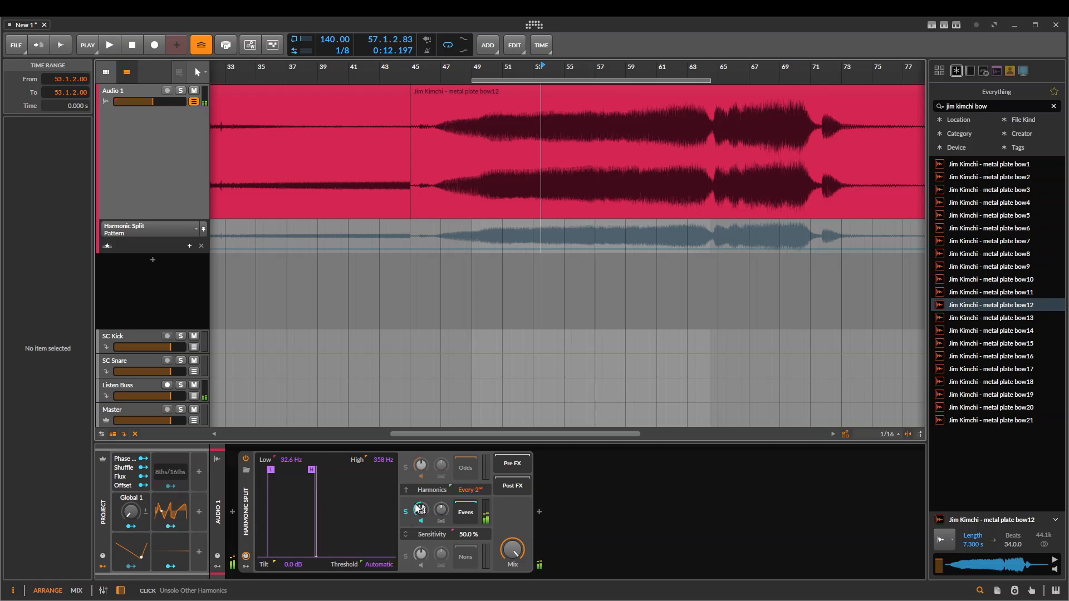
{"action": "left_click", "coordinate": [405, 555]}
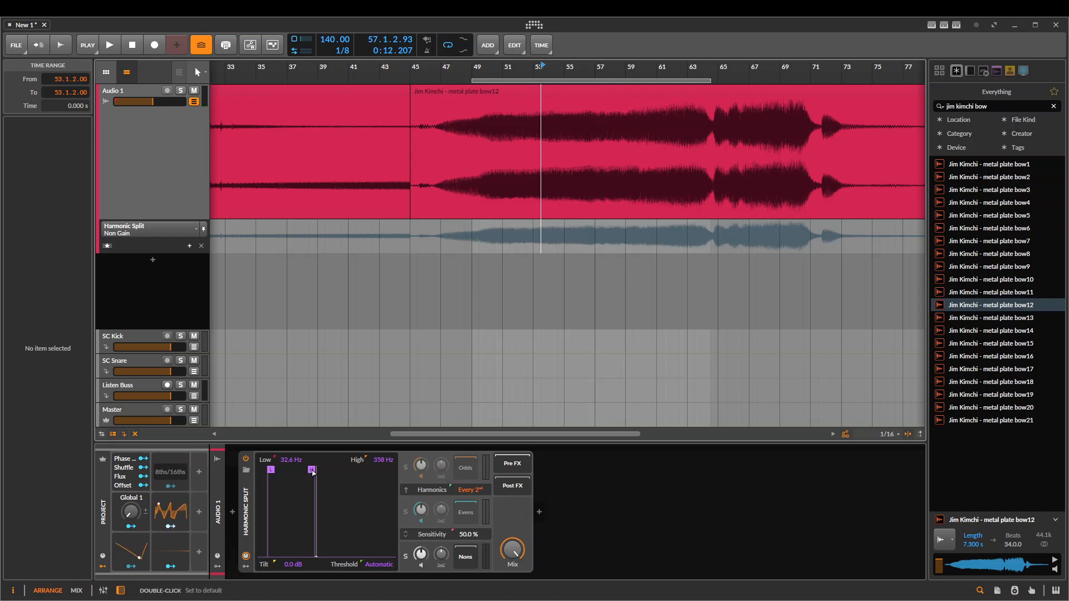
Set Harmonic Split's low detection frequency to 45.6 Hz and its high detection frequency to 832 Hz
{"action": "left_click", "coordinate": [345, 475]}
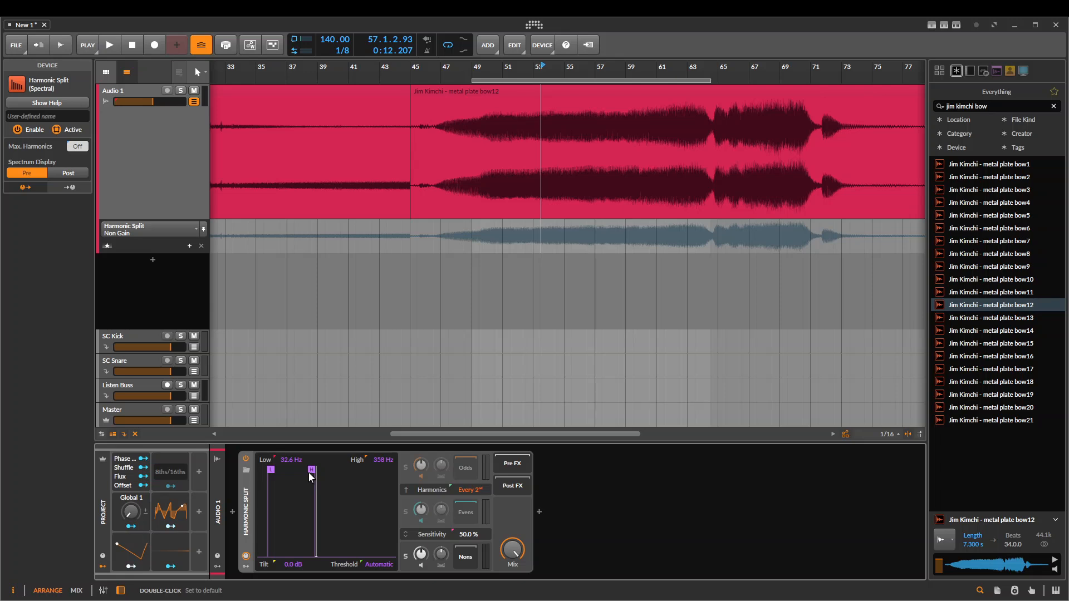
{"action": "left_click_drag", "start_coordinate": [310, 469], "coordinate": [339, 469]}
{"action": "mouse_move", "coordinate": [268, 469]}
{"action": "left_mouse_down"}
{"action": "mouse_move", "coordinate": [286, 475]}
{"action": "mouse_move", "coordinate": [275, 478]}
{"action": "left_mouse_up"}
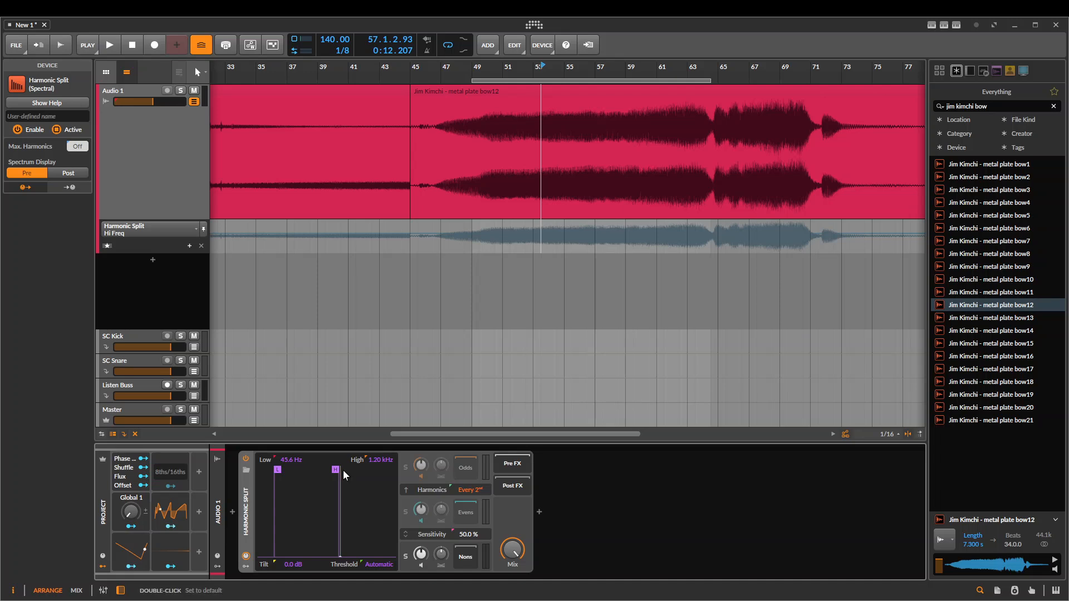
{"action": "left_click_drag", "start_coordinate": [335, 469], "coordinate": [327, 496]}
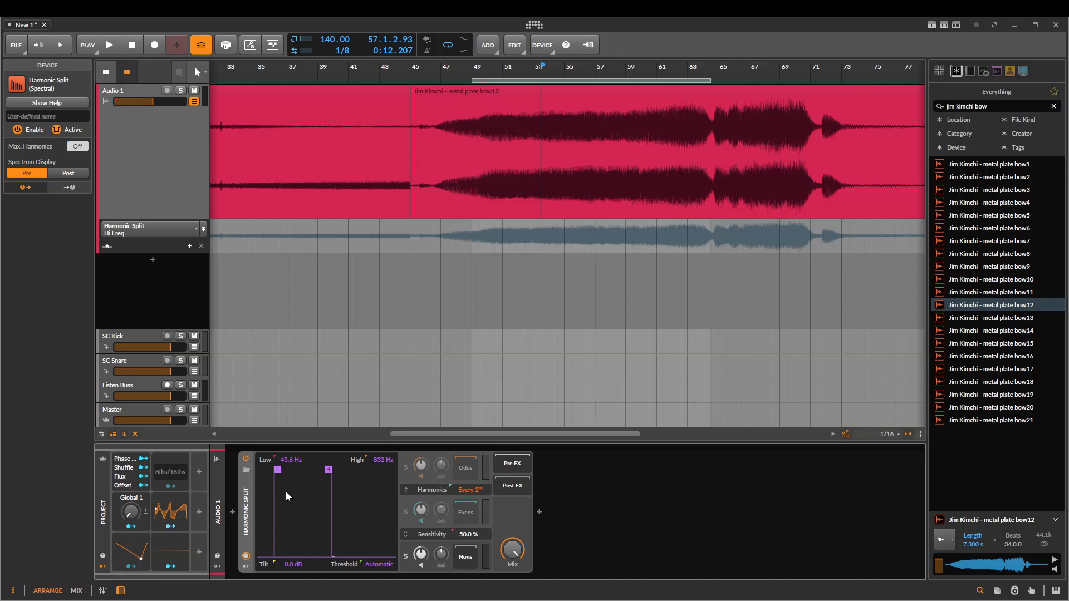
Try a detection threshold of -28.2 dB, return it to Automatic, and point out the Sensitivity setting
{"action": "left_click_drag", "start_coordinate": [373, 566], "coordinate": [369, 537]}
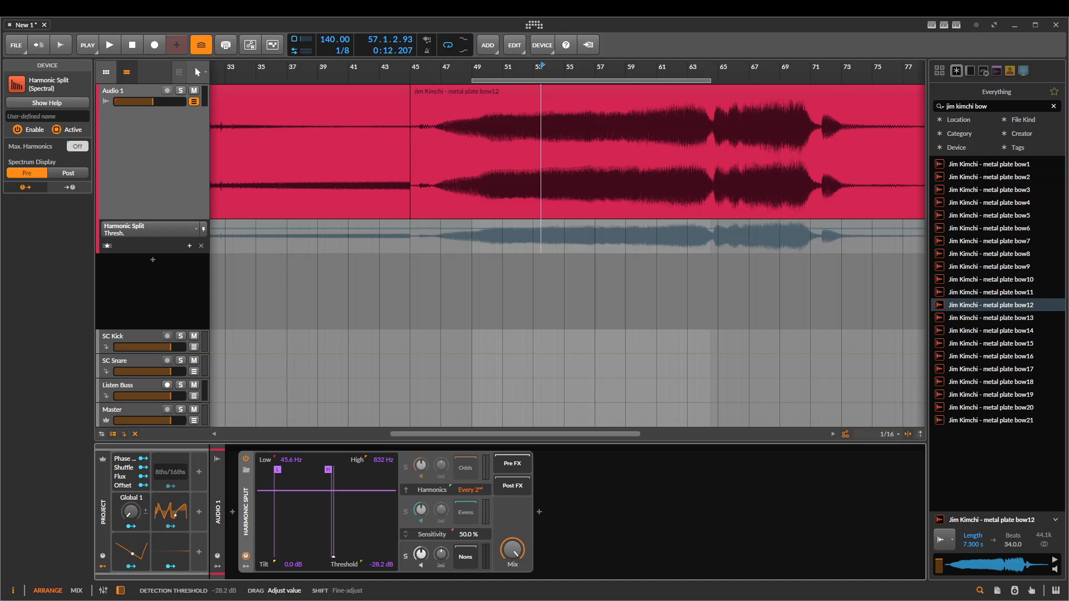
{"action": "left_click_drag", "start_coordinate": [369, 537], "coordinate": [369, 581]}
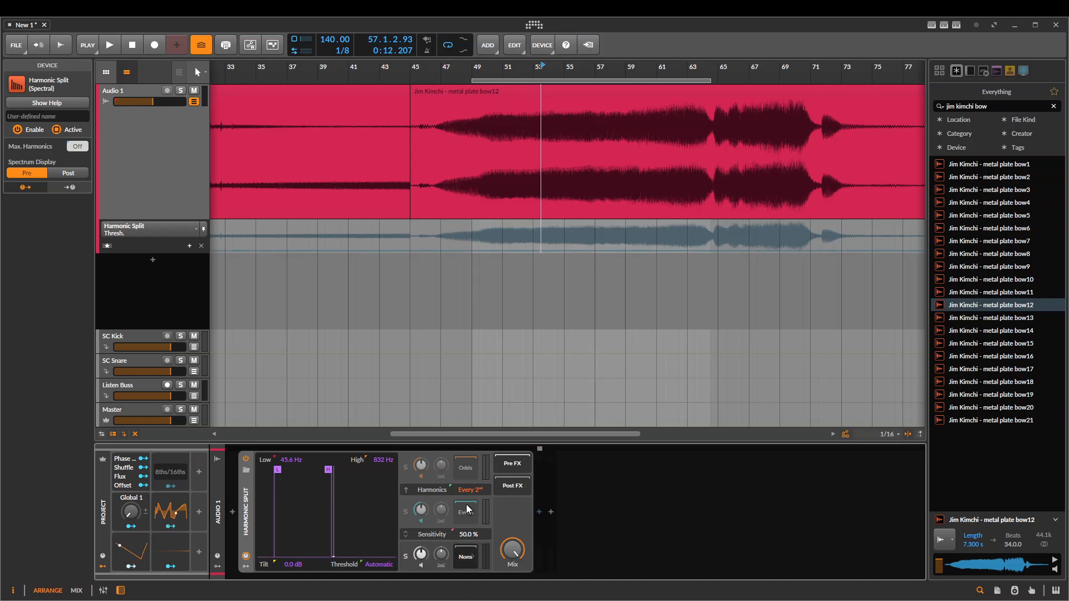
{"action": "left_click", "coordinate": [433, 535]}
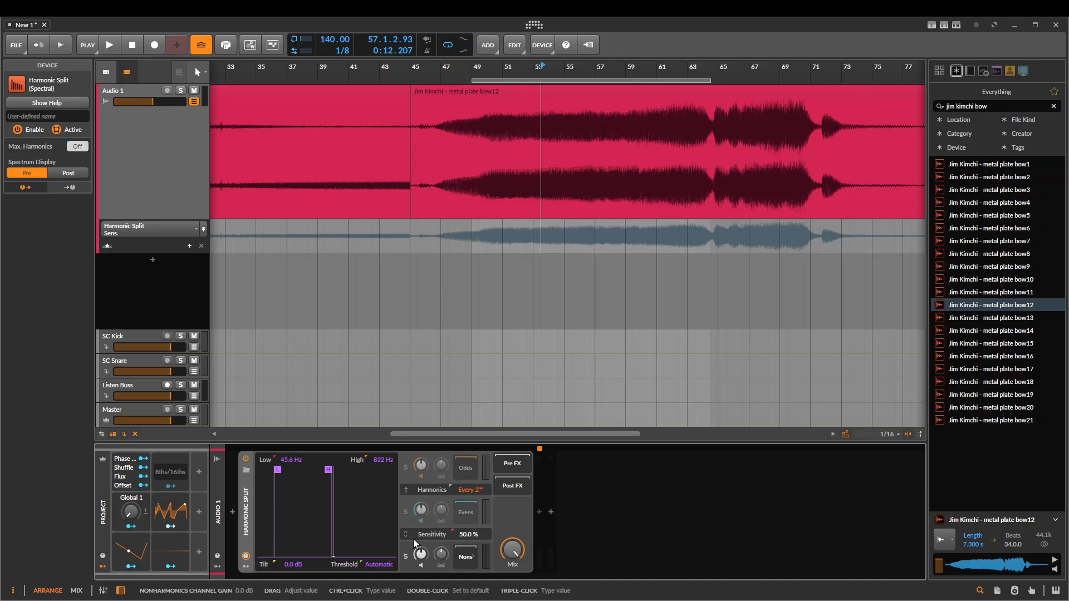
Unsolo and mute Harmonic Split's Nons channel, and play the metal plate clip through the Odds and Evens channels
{"action": "key", "text": "space"}
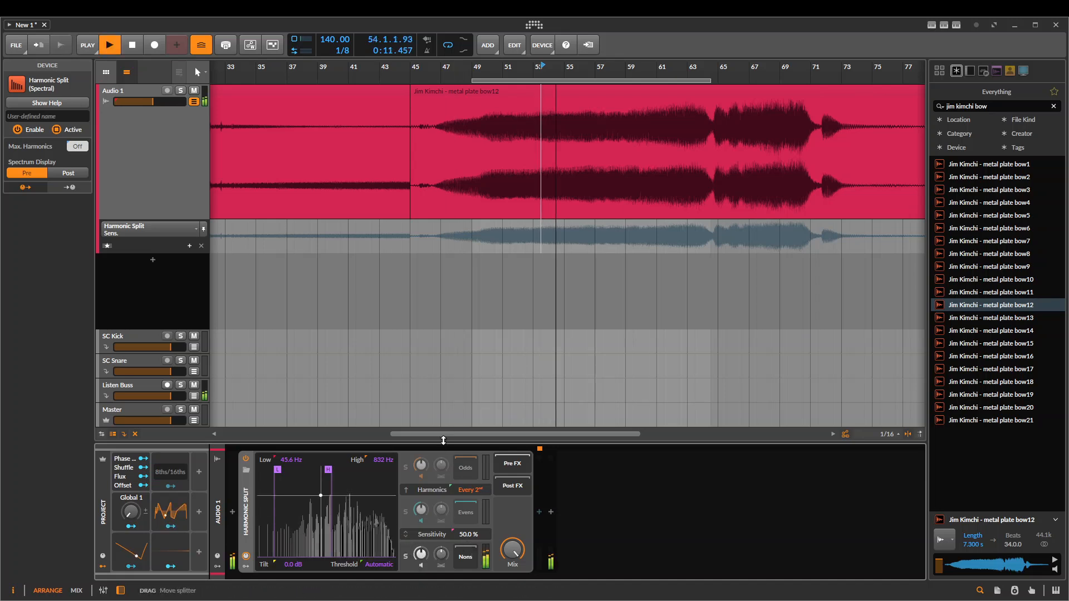
{"action": "left_click", "coordinate": [417, 565]}
{"action": "left_click", "coordinate": [416, 564]}
{"action": "key", "text": "space"}
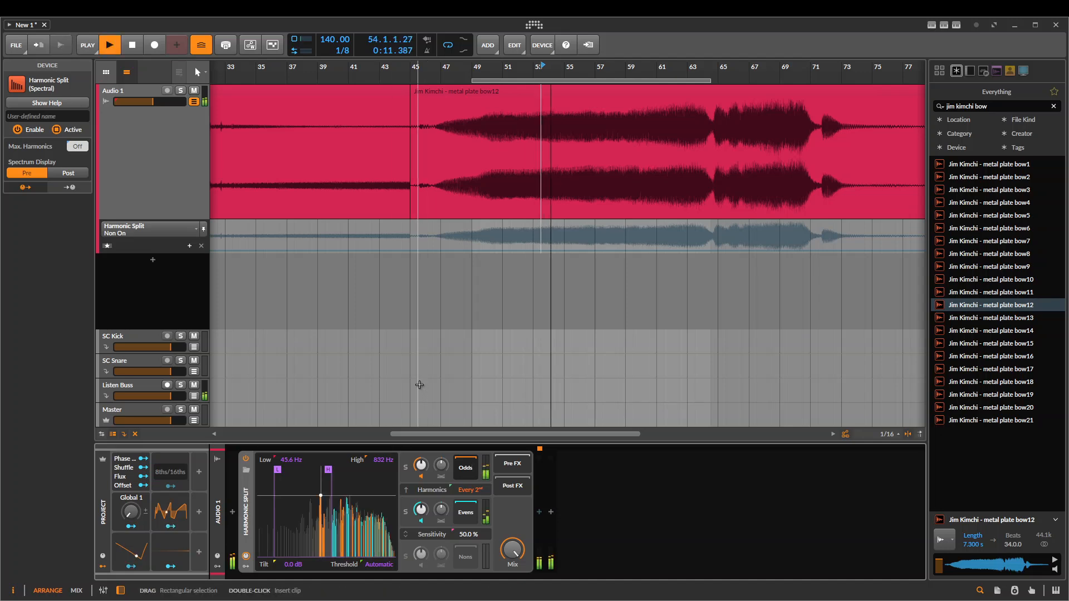
{"action": "key", "text": "space"}
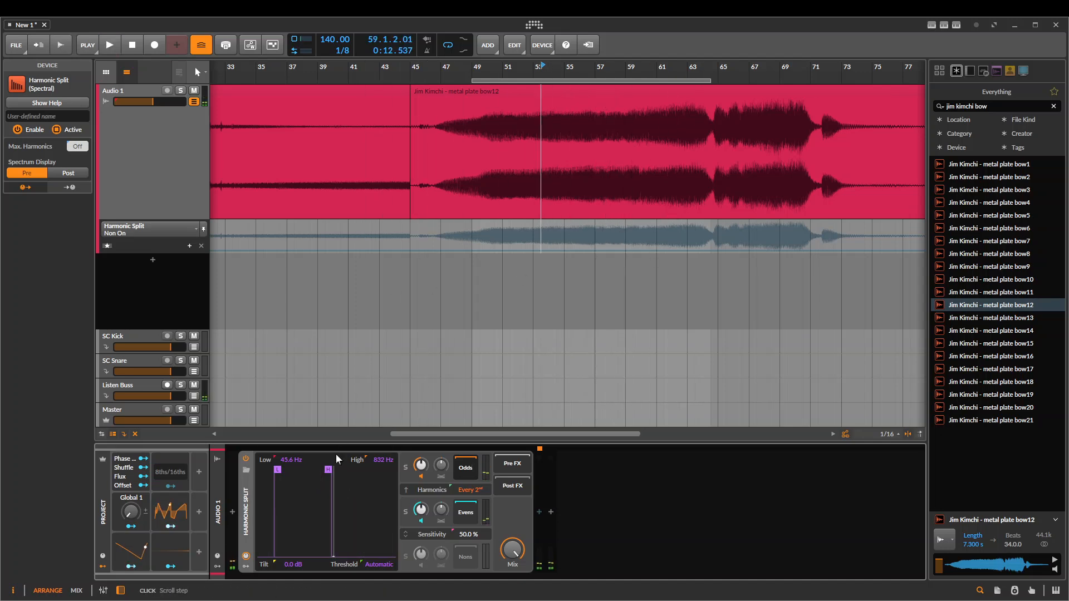
Try low detection frequencies of 24.6 Hz and 77.8 Hz with a 611 Hz high limit, playing the clip
{"action": "left_click_drag", "start_coordinate": [329, 472], "coordinate": [265, 469]}
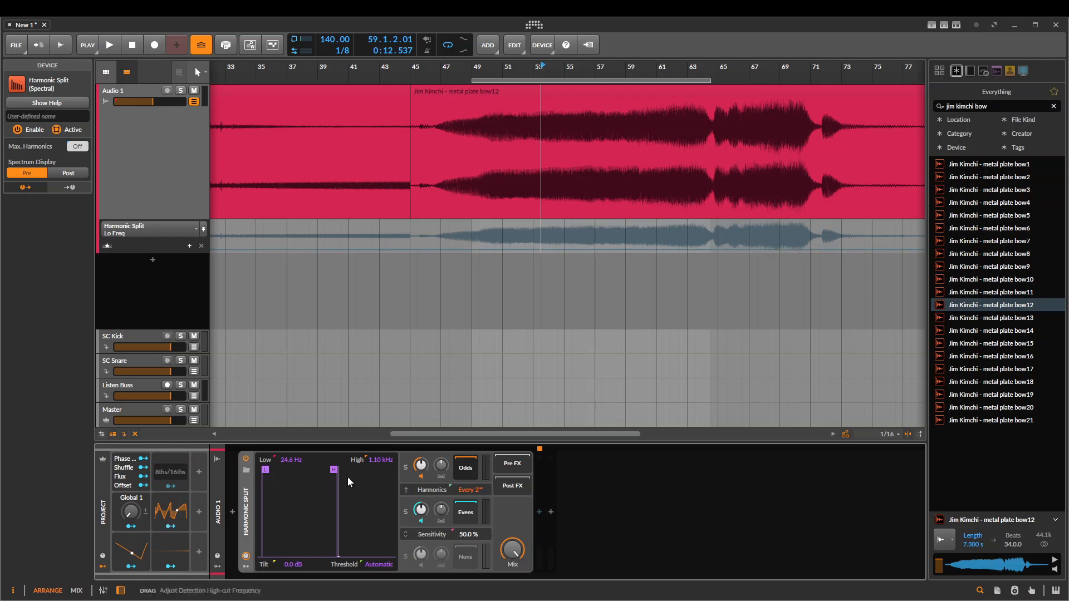
{"action": "mouse_move", "coordinate": [330, 471]}
{"action": "left_mouse_down"}
{"action": "mouse_move", "coordinate": [303, 482]}
{"action": "mouse_move", "coordinate": [321, 472]}
{"action": "left_mouse_up"}
{"action": "key", "text": "space"}
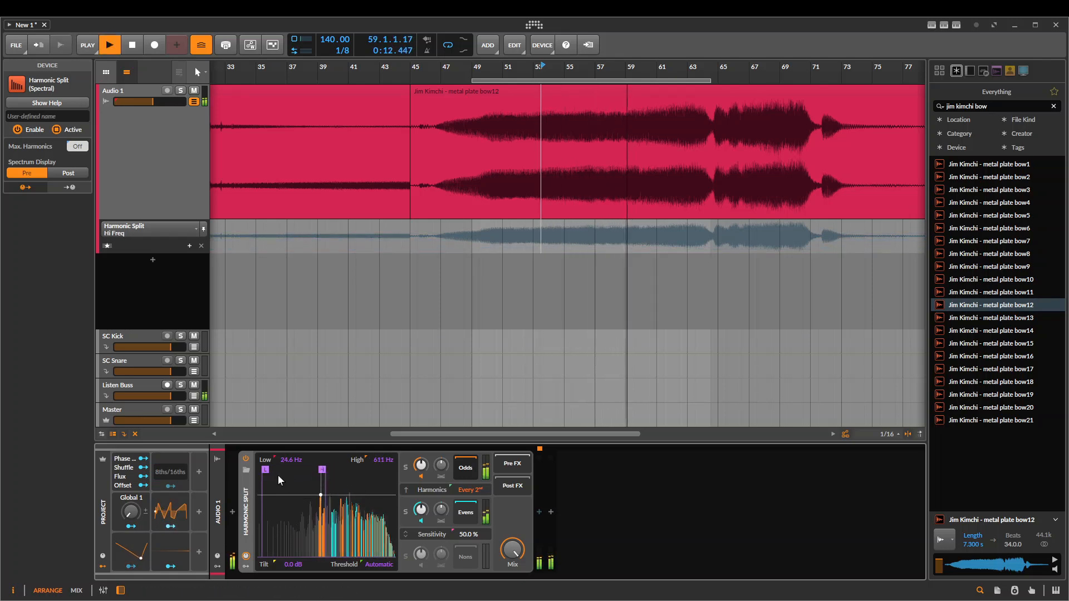
{"action": "key", "text": "space"}
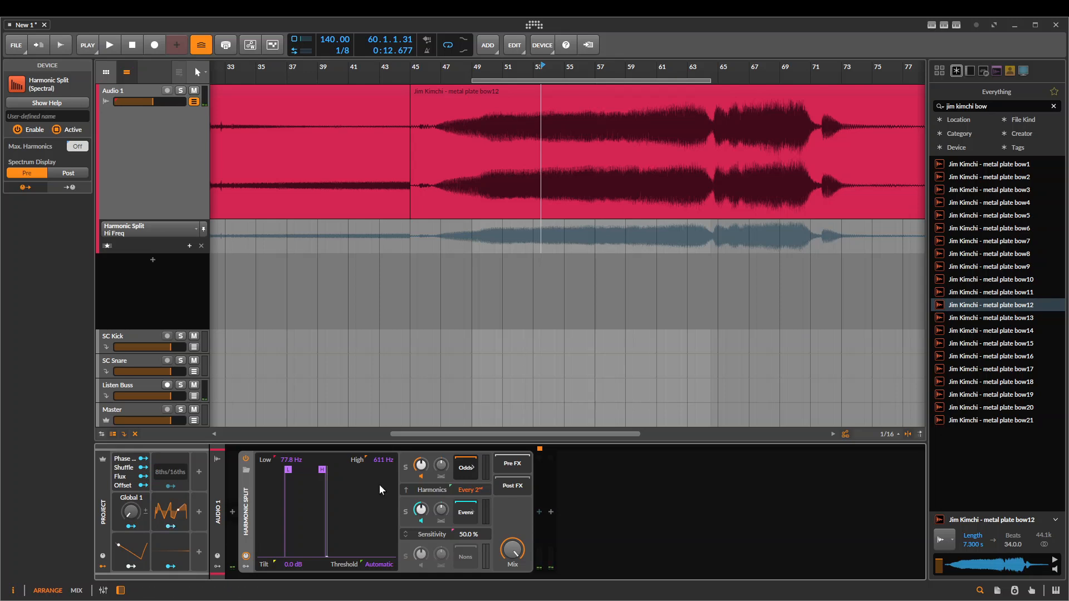
{"action": "key", "text": "space"}
{"action": "key", "text": "space"}
Set Harmonic Split's detection range to 19.4 Hz low and 130 Hz high, and play the clip
{"action": "left_click", "coordinate": [277, 471]}
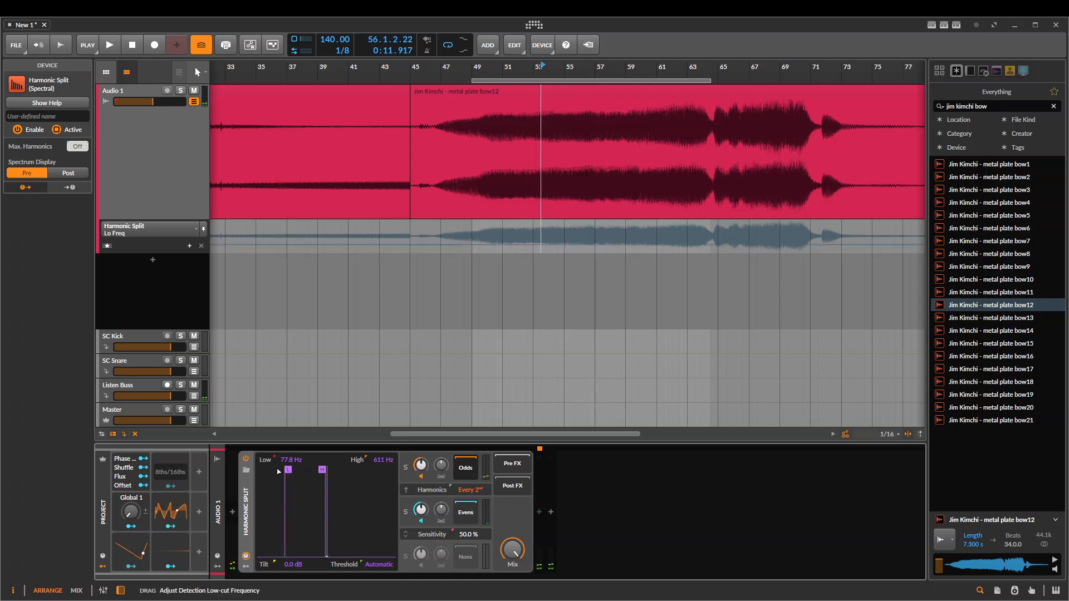
{"action": "left_click_drag", "start_coordinate": [277, 472], "coordinate": [256, 472]}
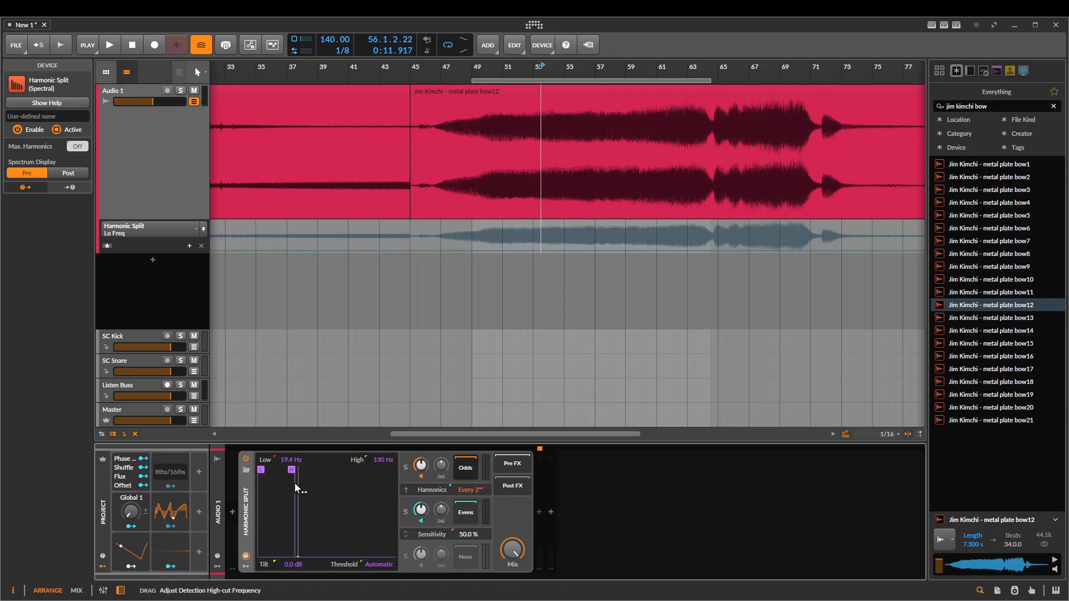
{"action": "key", "text": "space"}
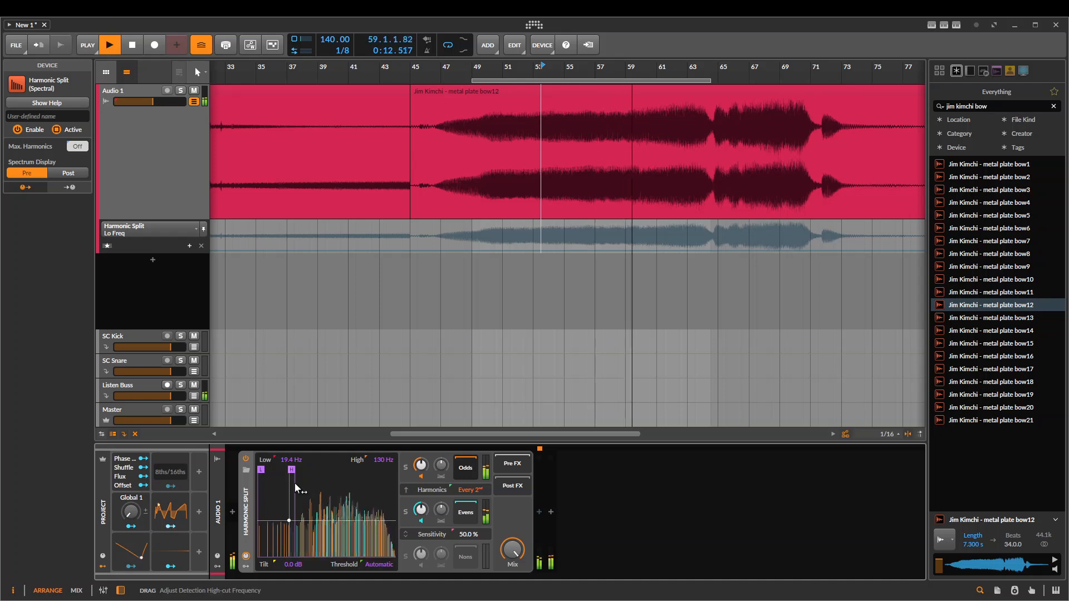
{"action": "key", "text": "space"}
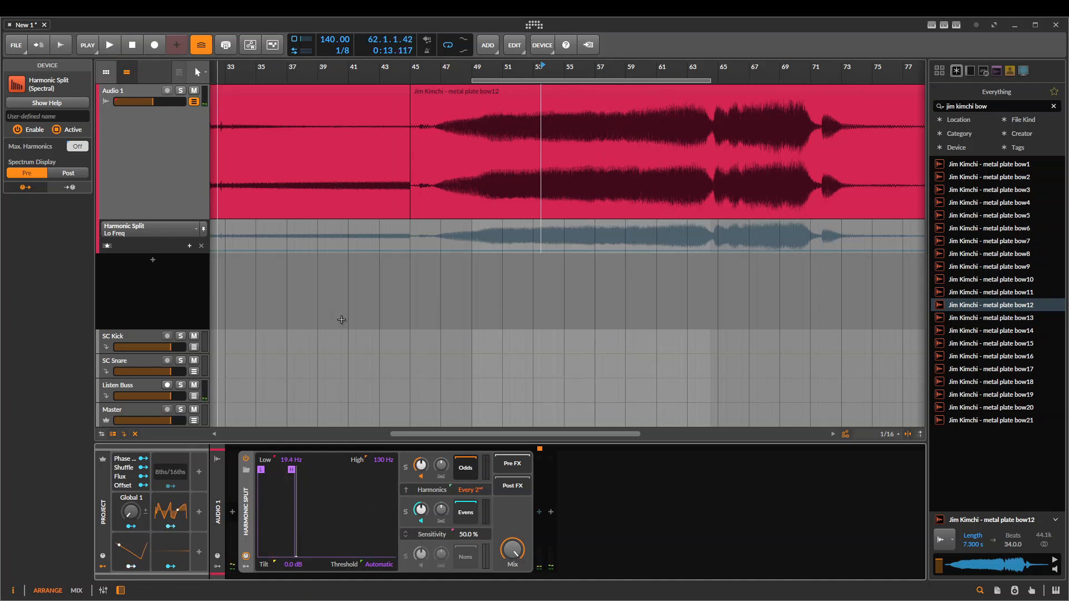
Set Harmonic Split's Max. Harmonics to 60 and try out its Mix control
{"action": "mouse_move", "coordinate": [81, 150]}
{"action": "left_mouse_down"}
{"action": "mouse_move", "coordinate": [81, 139]}
{"action": "mouse_move", "coordinate": [81, 149]}
{"action": "left_mouse_up"}
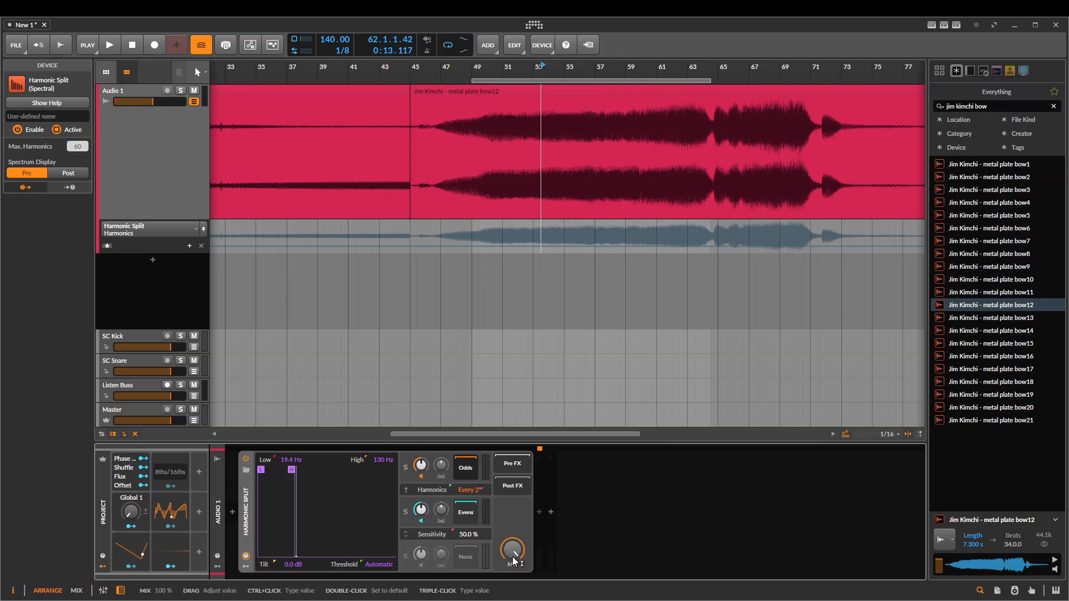
{"action": "left_click_drag", "start_coordinate": [512, 556], "coordinate": [512, 590]}
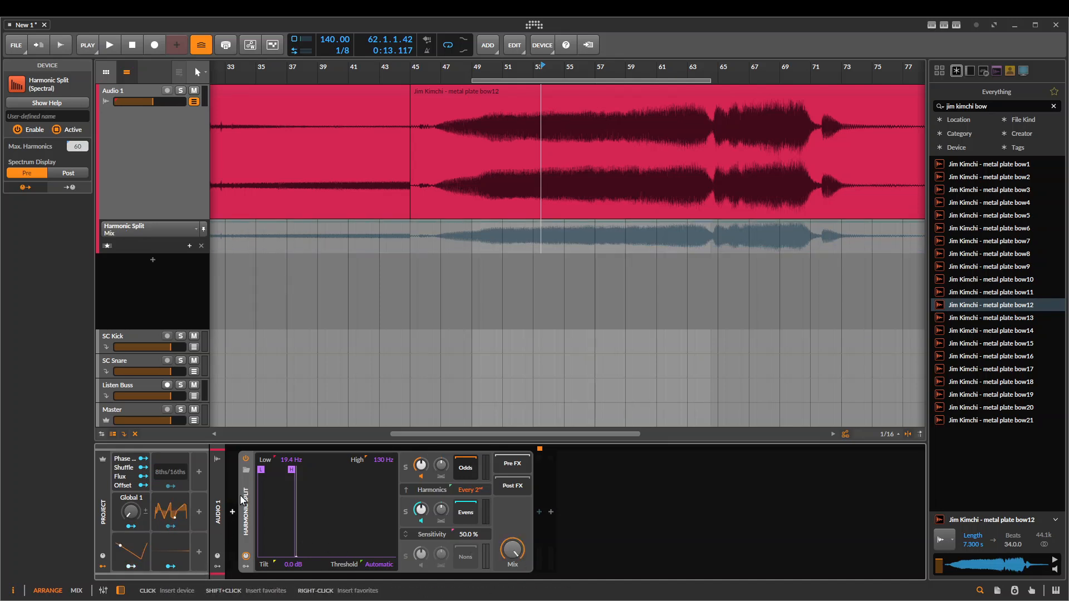
Delete Harmonic Split from the Audio 1 device chain and insert a Delay+ device in its place
{"action": "key", "text": "Delete"}
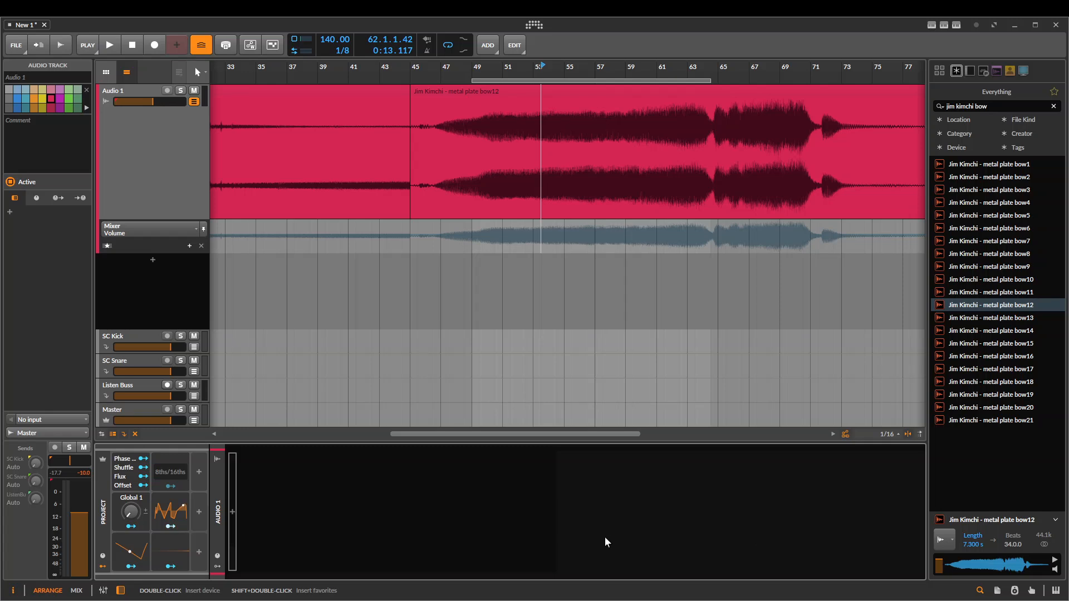
{"action": "scroll", "coordinate": [429, 329], "scroll_direction": "right", "scroll_amount": 2}
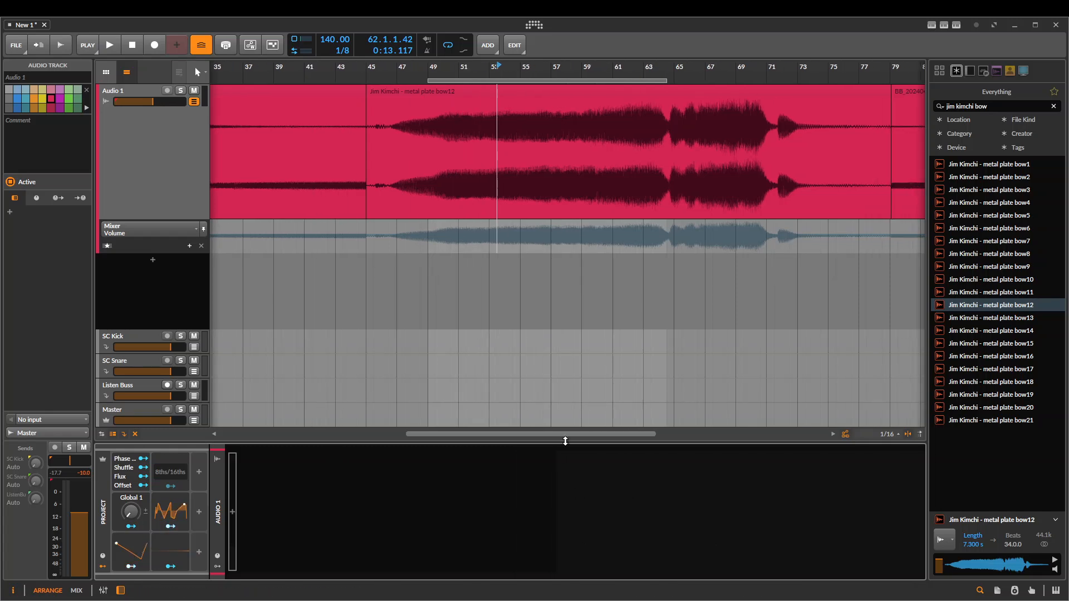
{"action": "left_click", "coordinate": [551, 190]}
{"action": "double_click", "coordinate": [232, 509]}
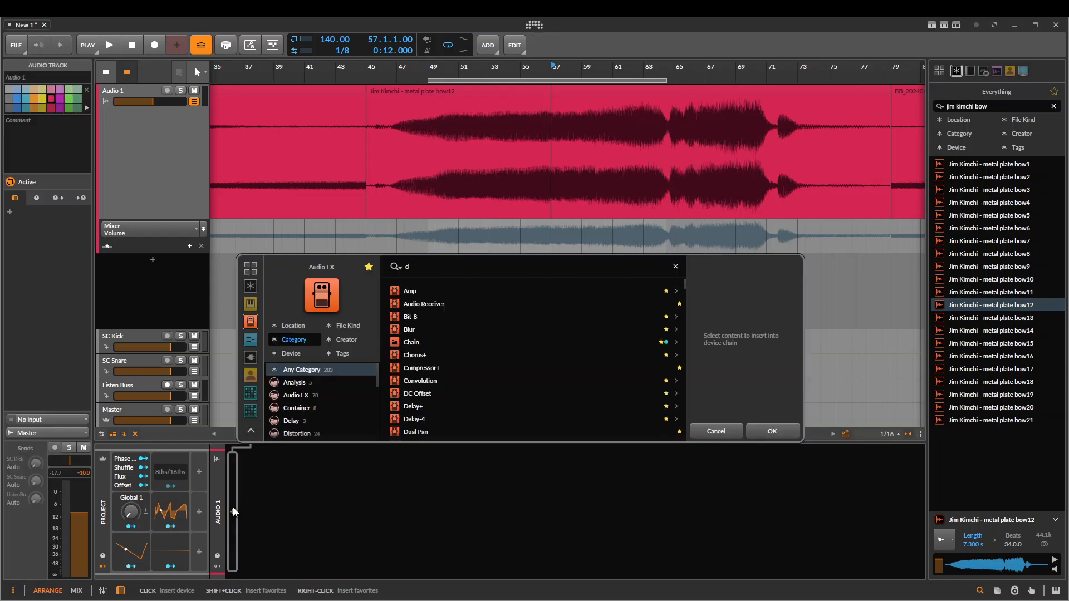
{"action": "type", "text": "delay"}
{"action": "key", "text": "Return"}
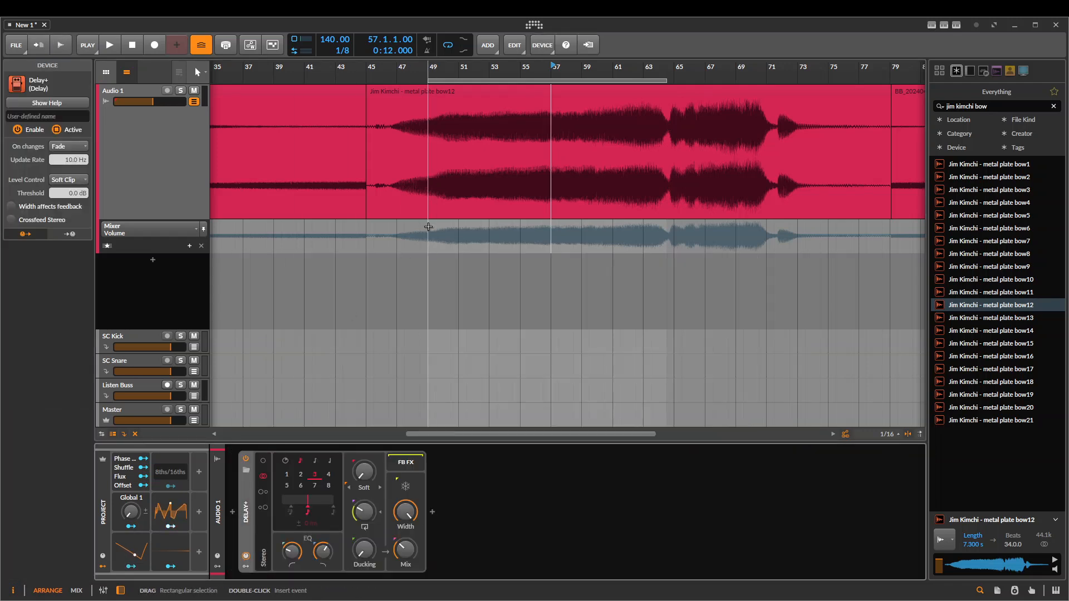
{"action": "scroll", "coordinate": [432, 234], "scroll_direction": "down", "scroll_amount": 2}
{"action": "left_click", "coordinate": [986, 330]}
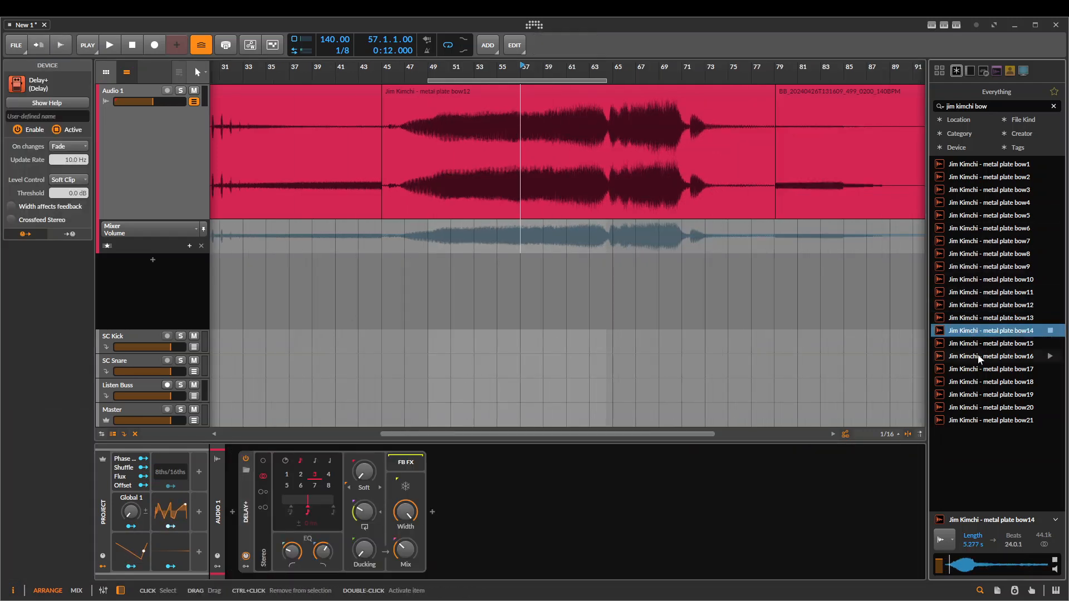
{"action": "triple_click", "coordinate": [1003, 107]}
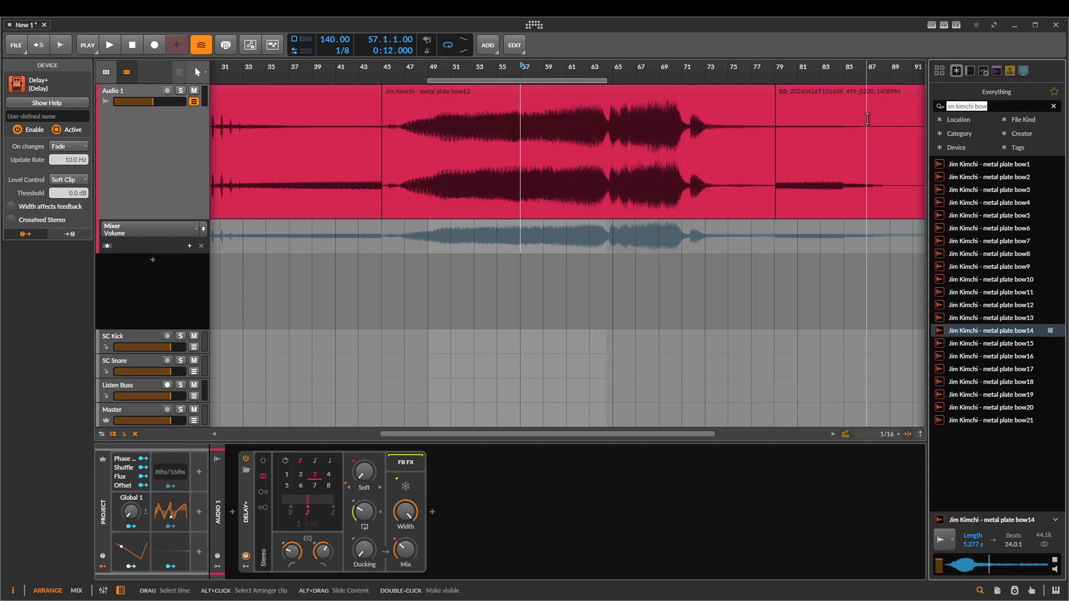
{"action": "key", "text": "BackSpace"}
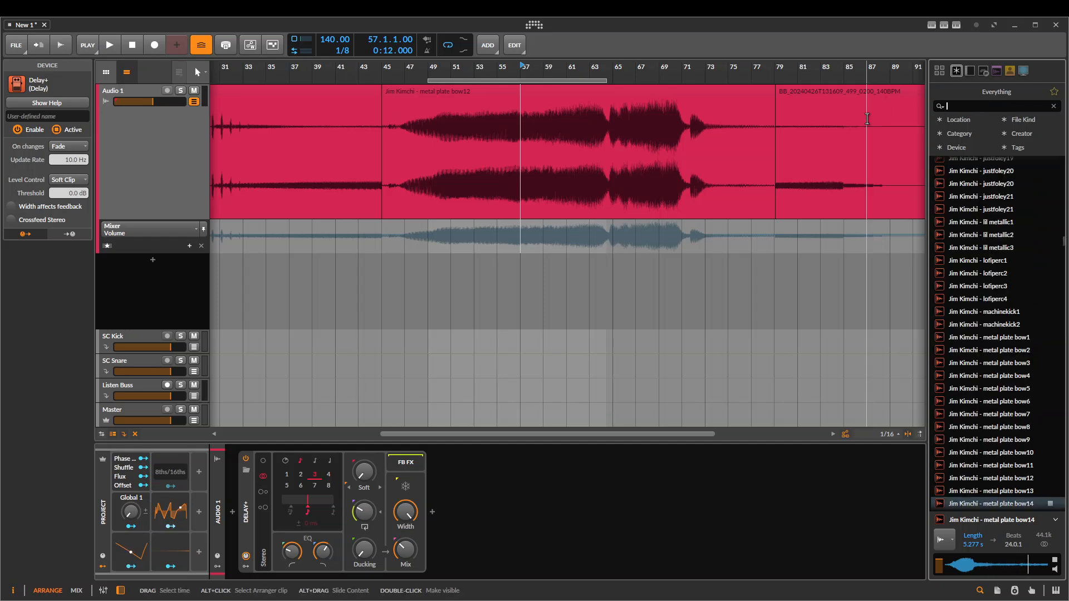
{"action": "type", "text": "delay"}
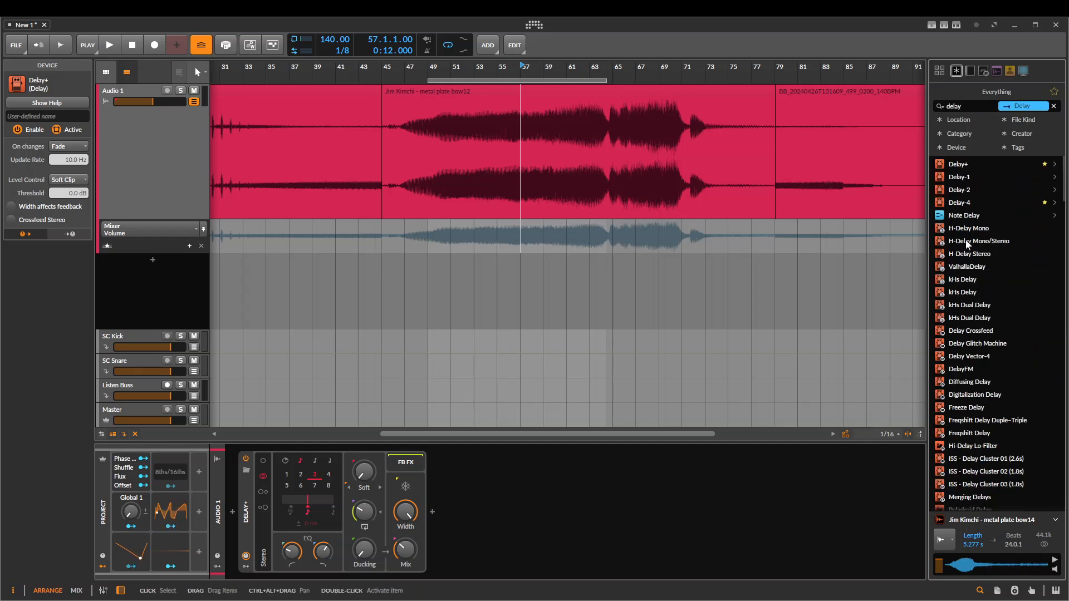
{"action": "type", "text": "snare"}
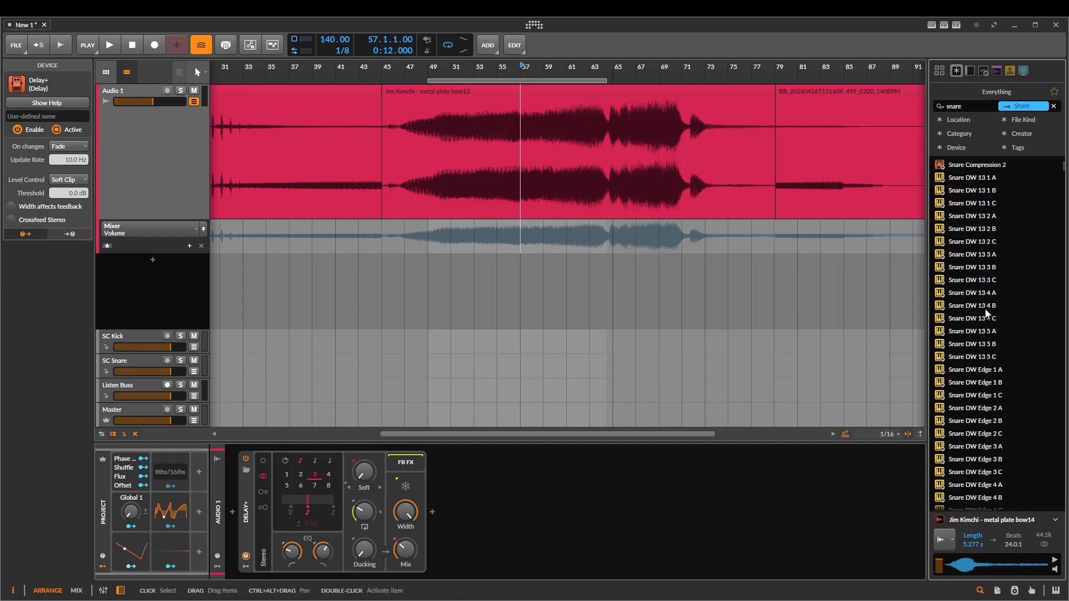
Search the browser for snare samples, refine the search to "tv3 snare", and place TV3_Snare_8 on the Audio 1 track
{"action": "scroll", "coordinate": [984, 309], "scroll_direction": "down", "scroll_amount": 10}
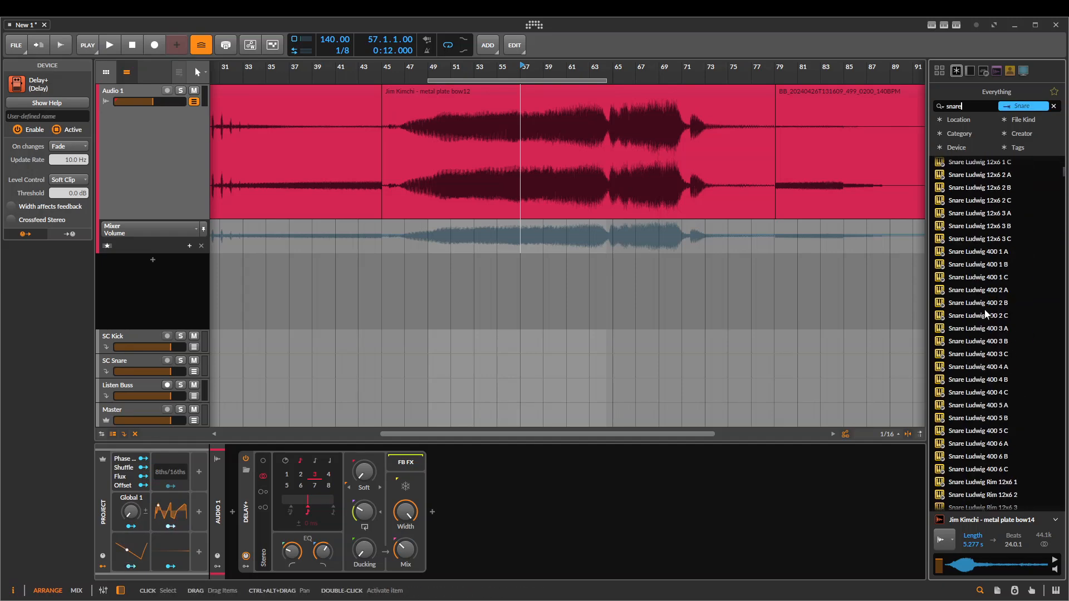
{"action": "key", "text": "ctrl+a"}
{"action": "type", "text": "tv3 snare"}
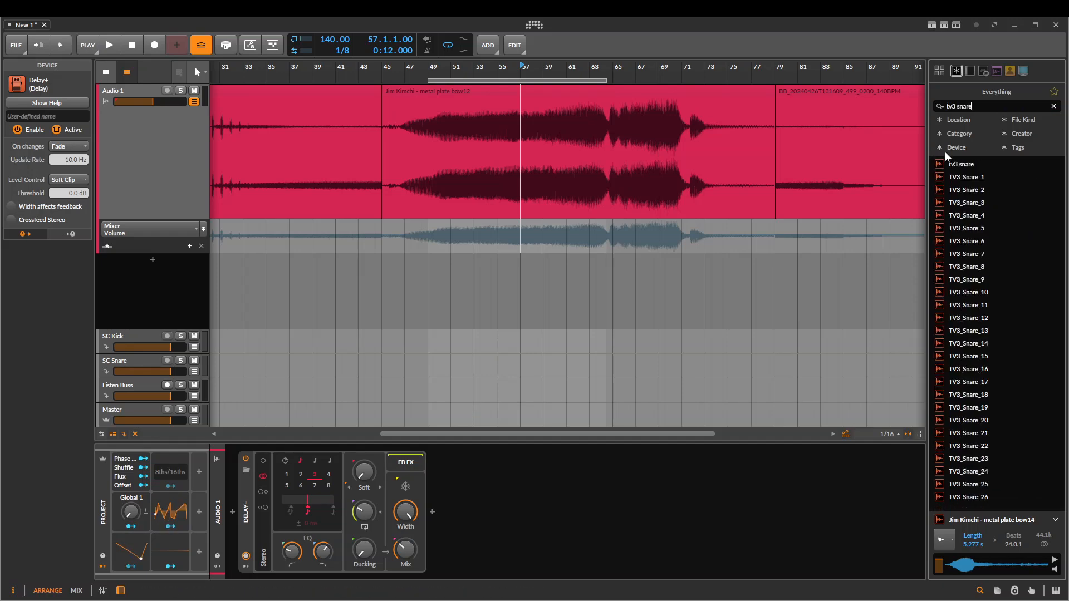
{"action": "left_click", "coordinate": [992, 265]}
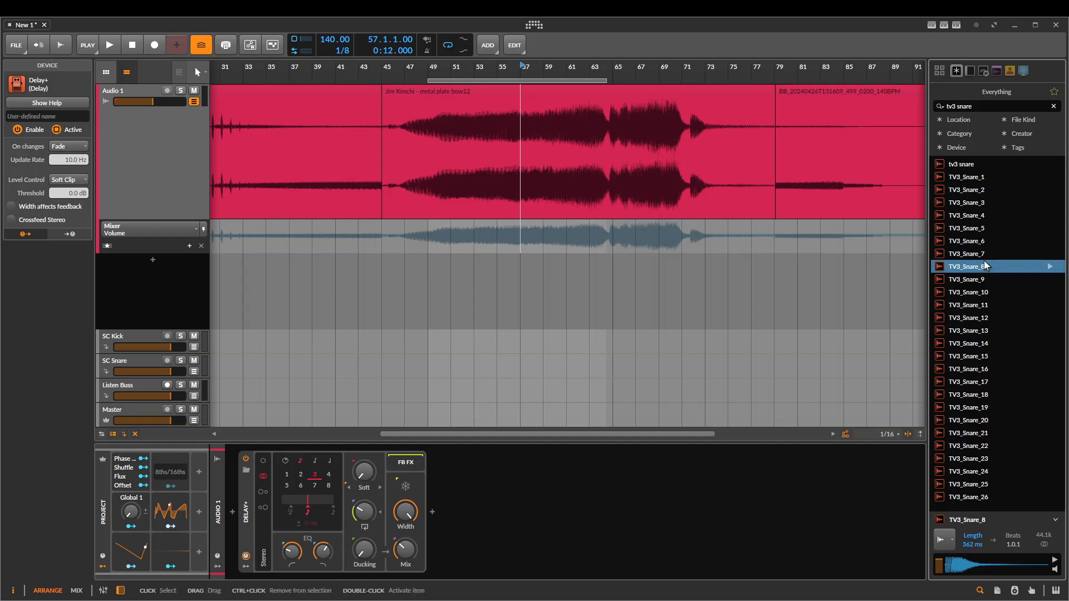
{"action": "left_click_drag", "start_coordinate": [983, 262], "coordinate": [471, 146]}
Delete both metal plate bow12 pieces and the clip following them, and move the snare clip to bar 49
{"action": "left_click", "coordinate": [432, 82]}
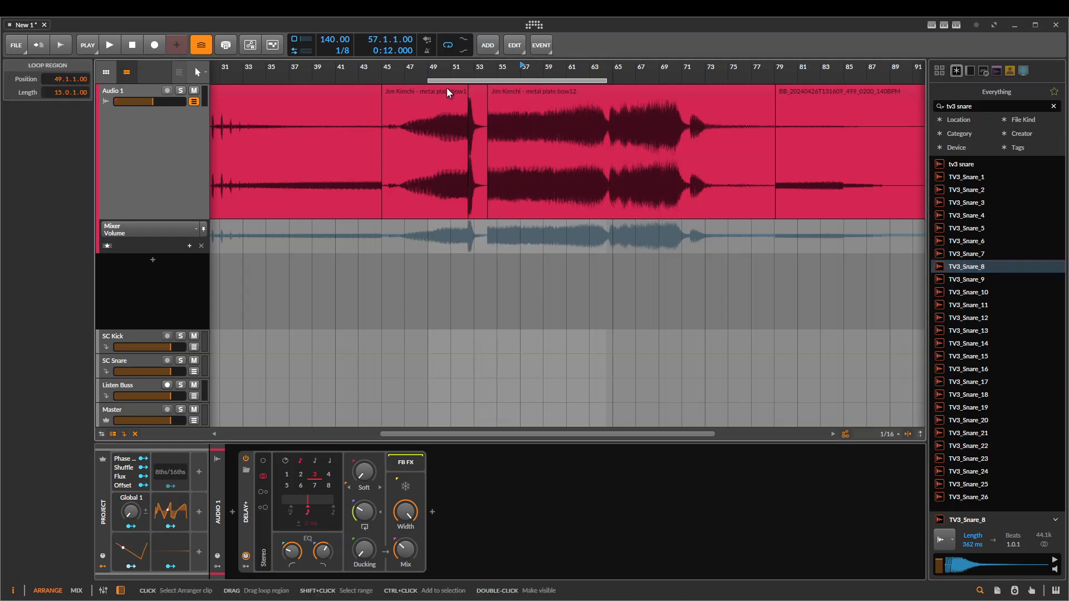
{"action": "left_click", "coordinate": [446, 88]}
{"action": "key", "text": "Delete"}
{"action": "left_click", "coordinate": [607, 89]}
{"action": "key", "text": "Delete"}
{"action": "left_click", "coordinate": [874, 92]}
{"action": "key", "text": "Delete"}
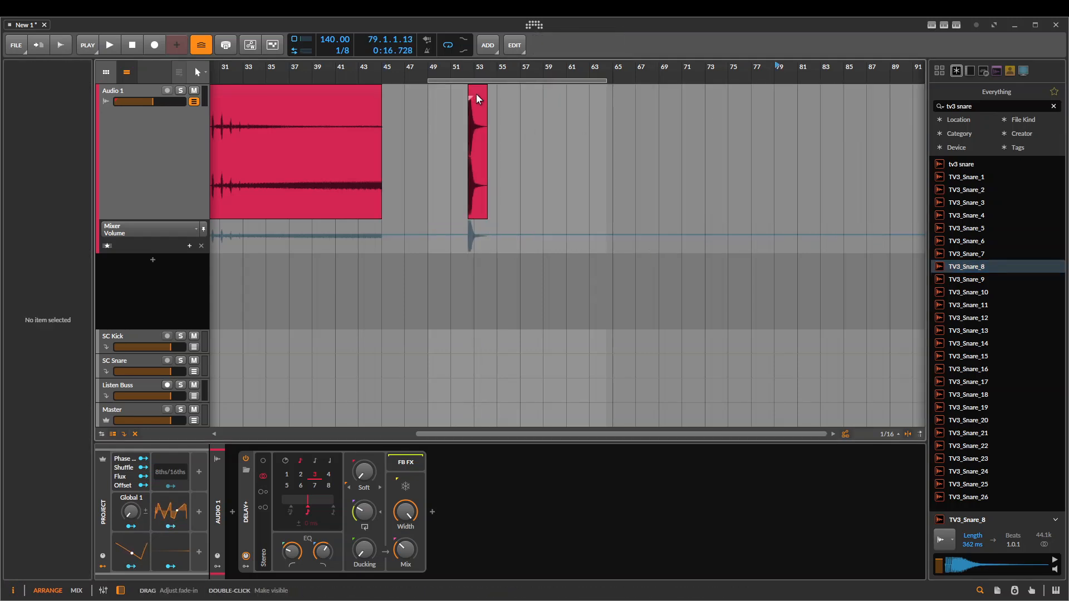
{"action": "left_click_drag", "start_coordinate": [475, 94], "coordinate": [439, 105]}
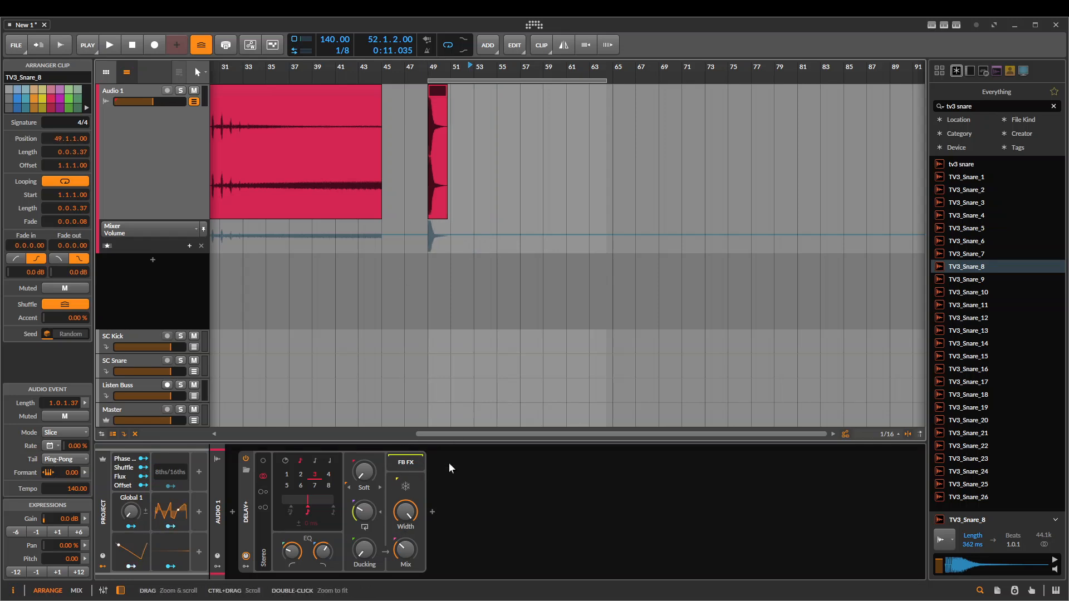
Set Delay+'s feedback to 59.4 %, select the time range from 48.1.2.00 to 86.1.1.00, and play the delayed snare
{"action": "left_click_drag", "start_coordinate": [365, 512], "coordinate": [364, 490]}
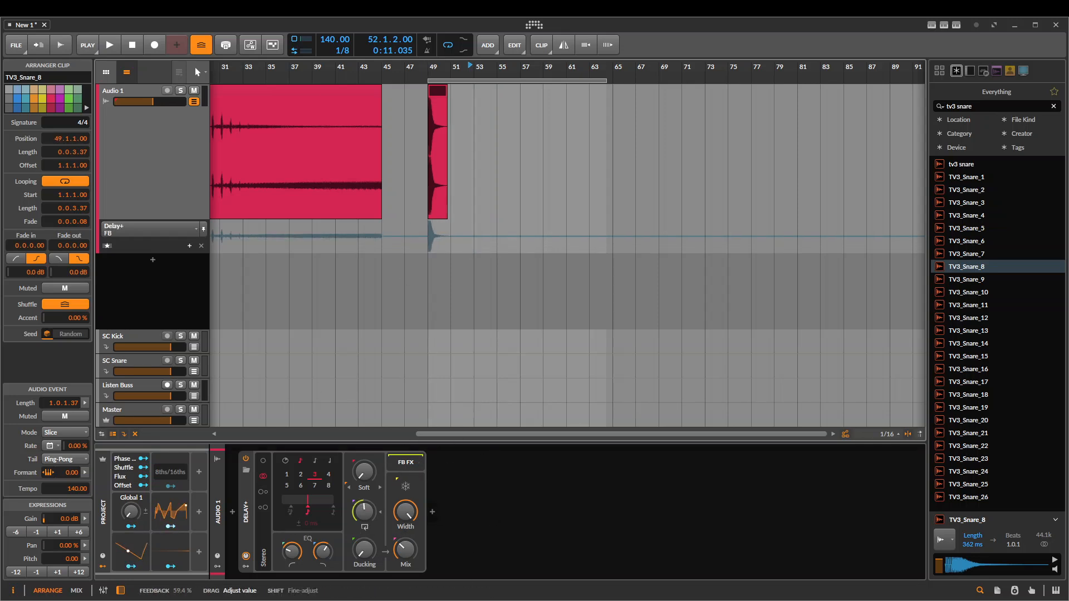
{"action": "scroll", "coordinate": [484, 141], "scroll_direction": "up", "scroll_amount": 3}
{"action": "left_click", "coordinate": [372, 173]}
{"action": "scroll", "coordinate": [657, 147], "scroll_direction": "down", "scroll_amount": 3}
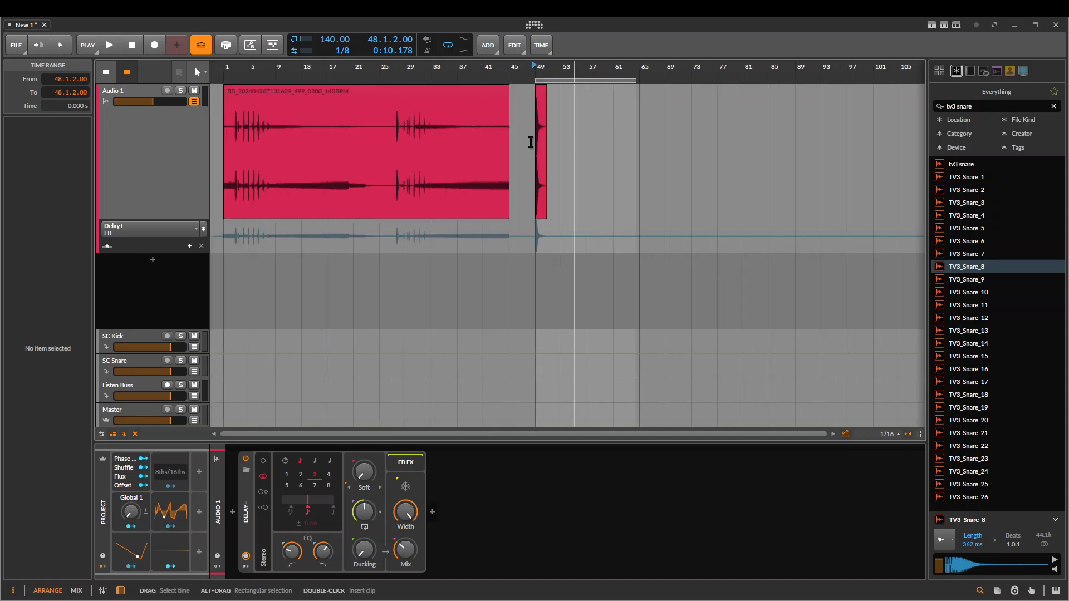
{"action": "left_click_drag", "start_coordinate": [531, 144], "coordinate": [776, 200]}
{"action": "key", "text": "space"}
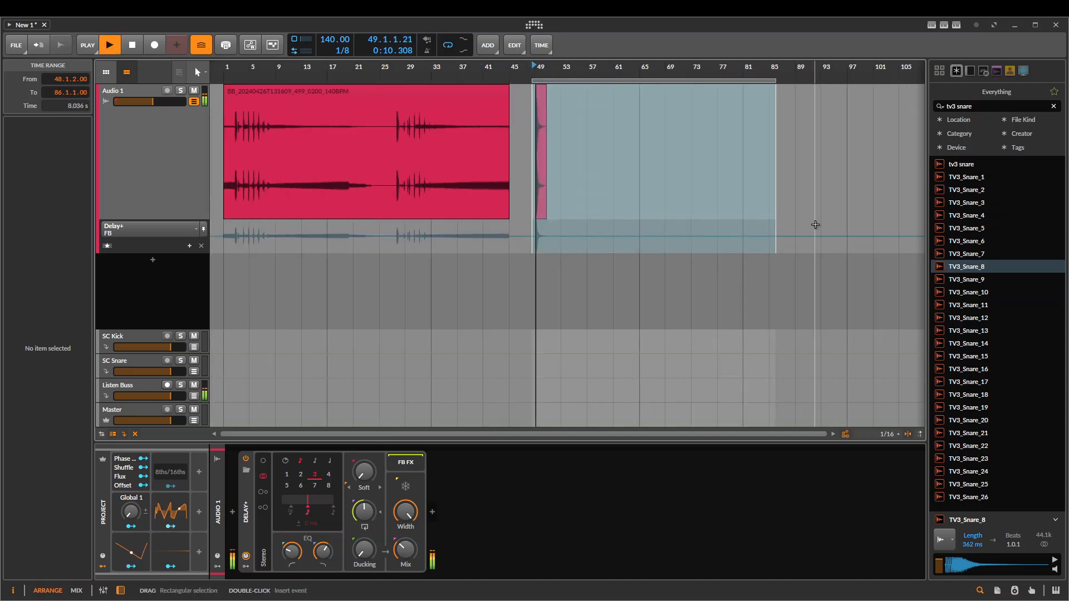
{"action": "scroll", "coordinate": [549, 136], "scroll_direction": "up", "scroll_amount": 5}
{"action": "left_click_drag", "start_coordinate": [535, 153], "coordinate": [503, 155]}
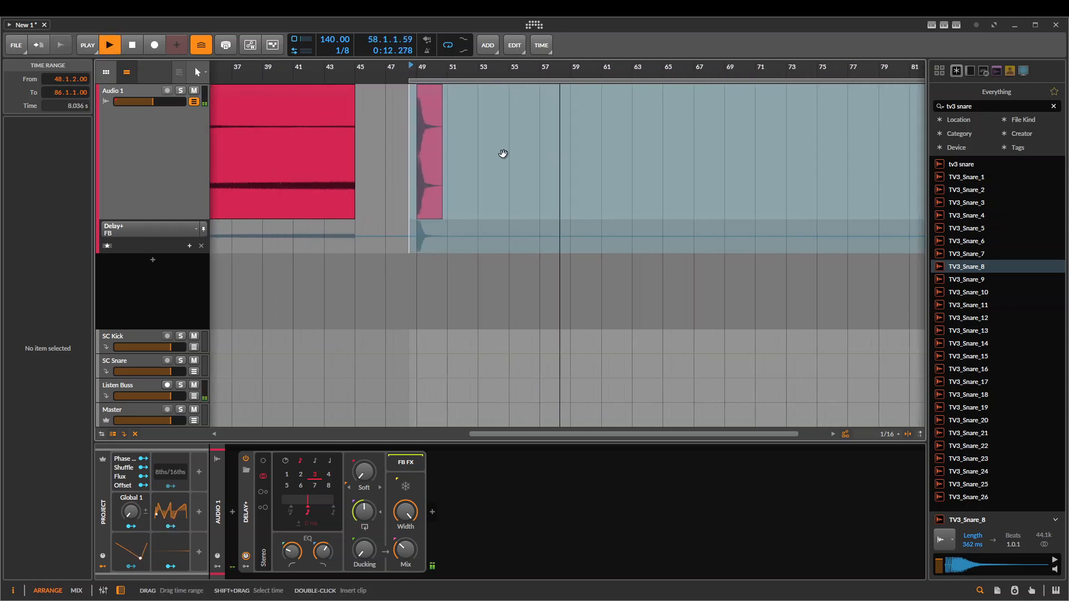
{"action": "left_click", "coordinate": [502, 155]}
{"action": "key", "text": "space"}
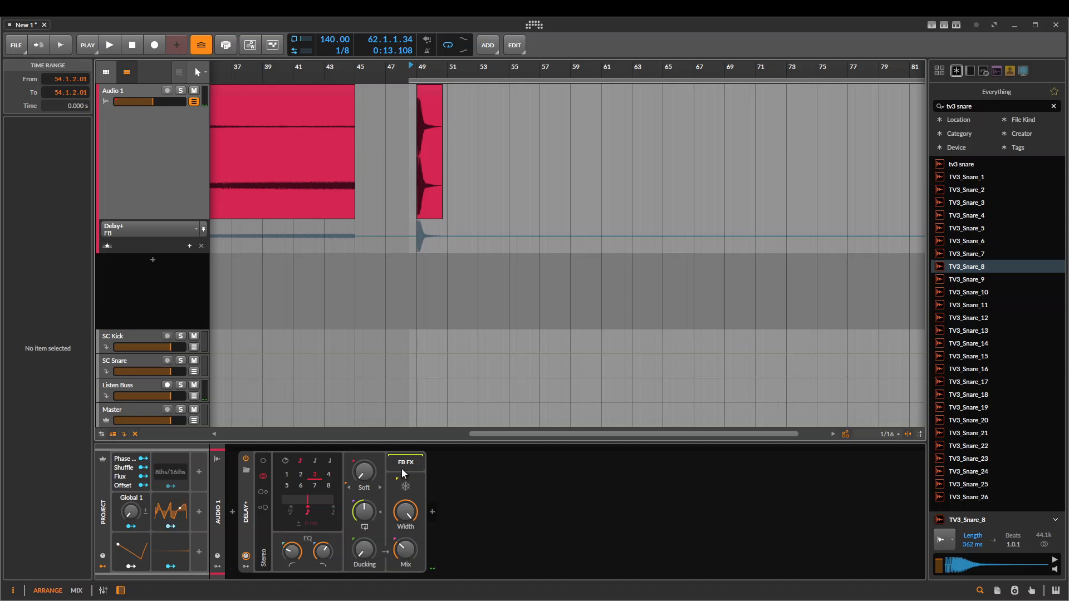
Insert a Pitch Shifter in Delay+'s FB FX chain and set its pitch to 12.00 st
{"action": "left_click", "coordinate": [429, 517]}
{"action": "type", "text": "pitch"}
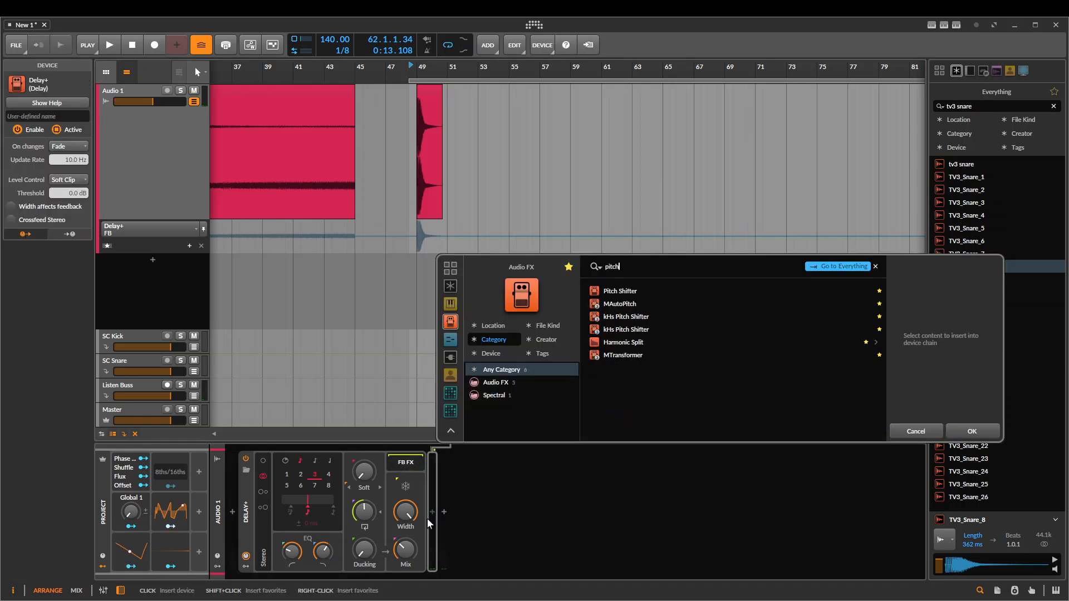
{"action": "key", "text": "Return"}
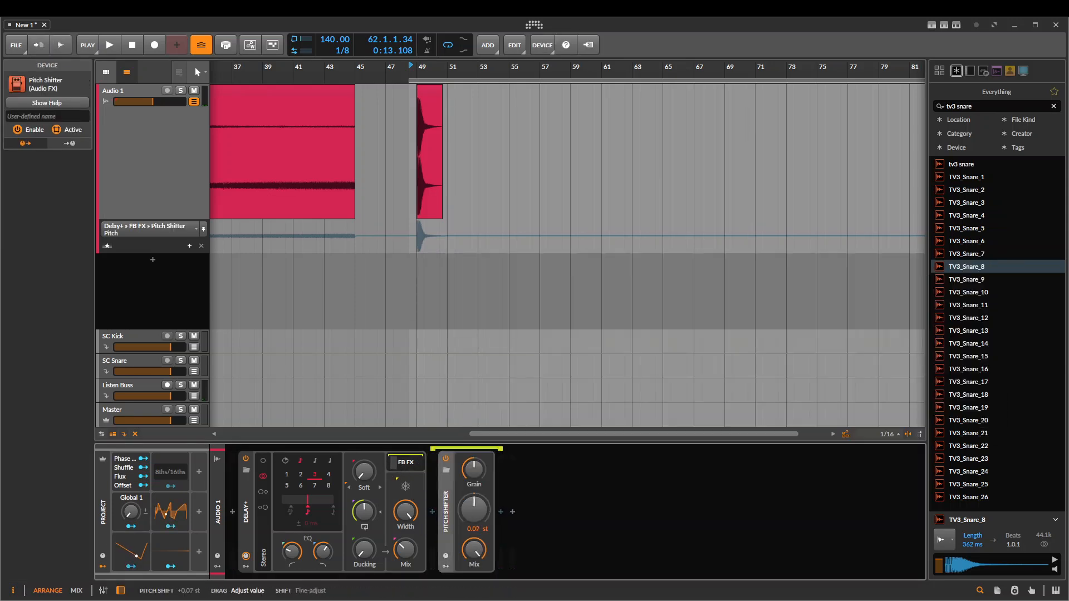
{"action": "left_click_drag", "start_coordinate": [474, 509], "coordinate": [496, 508]}
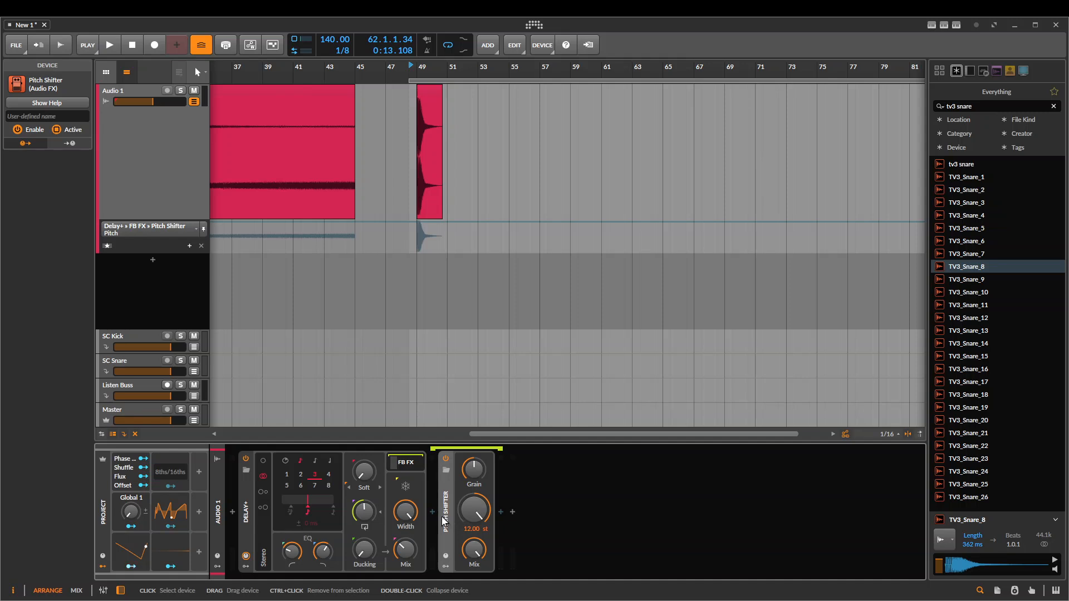
Play the snare through the pitch-shifted delay from 48.1.1.00
{"action": "left_click", "coordinate": [410, 167]}
{"action": "key", "text": "space"}
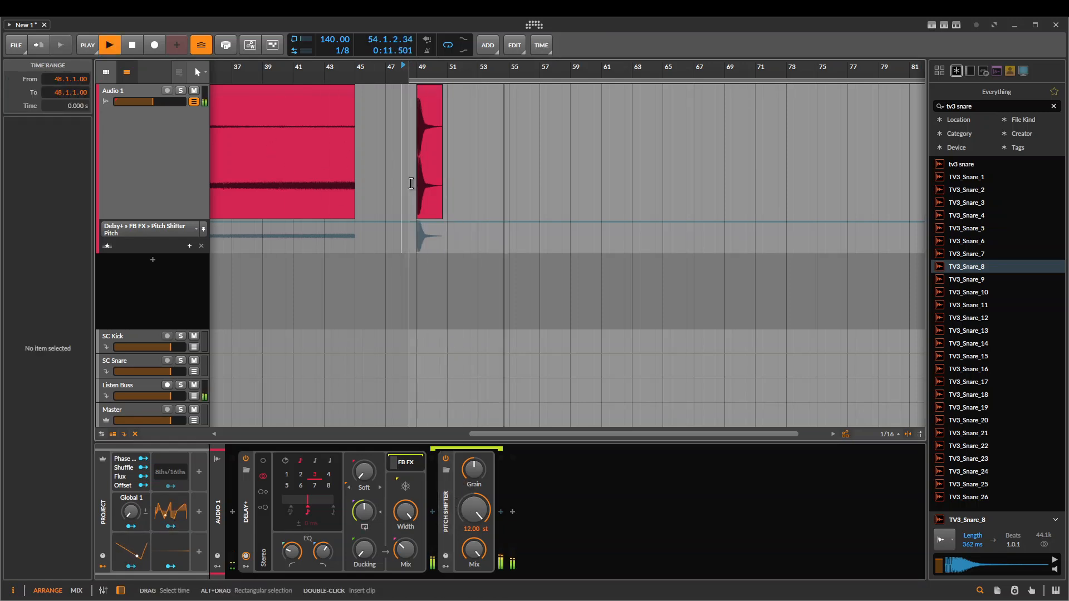
{"action": "key", "text": "space"}
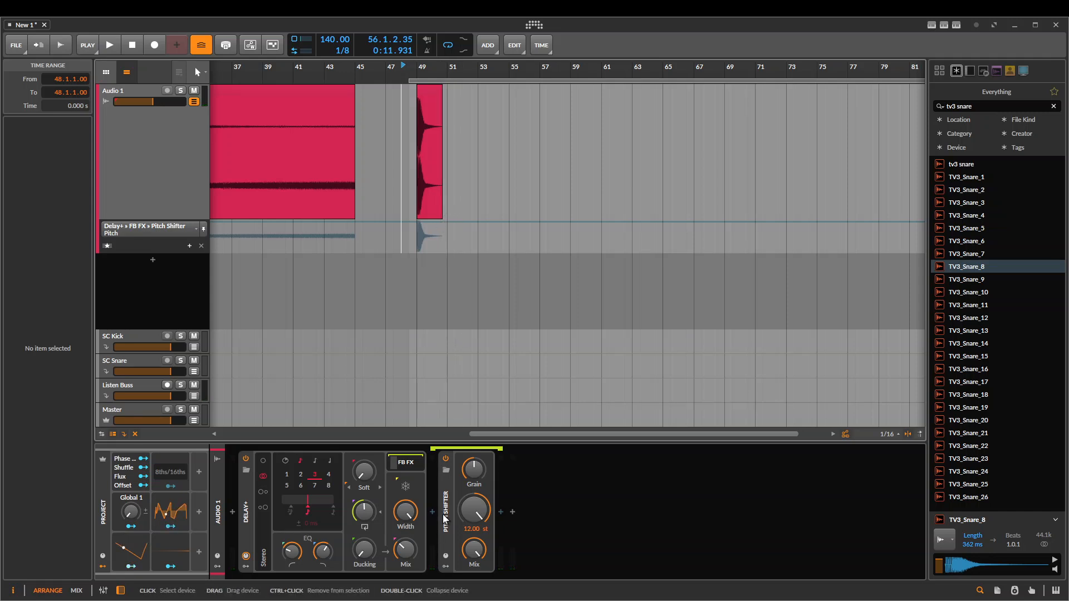
Set the Pitch Shifter's pitch to 10.32 st and its grain rate to 2.45 Hz, and play the snare
{"action": "left_click_drag", "start_coordinate": [473, 508], "coordinate": [474, 515]}
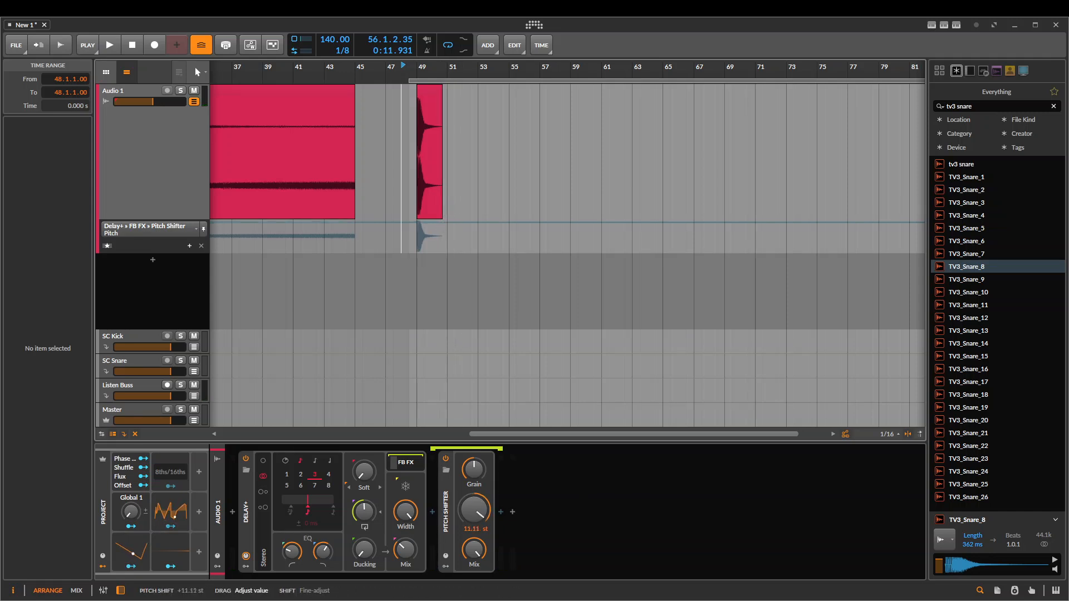
{"action": "left_click_drag", "start_coordinate": [462, 476], "coordinate": [462, 490]}
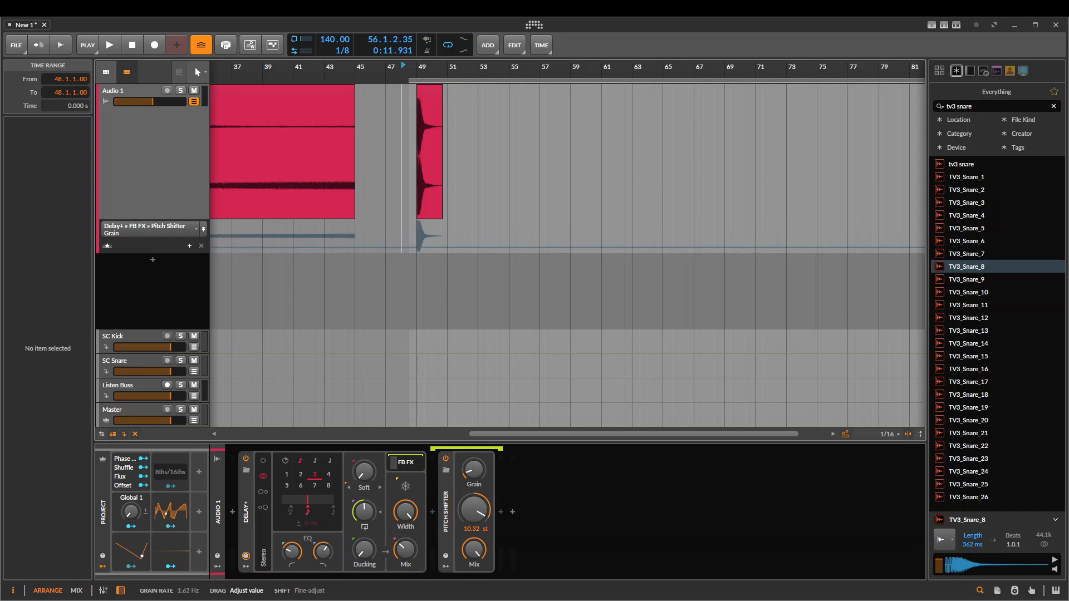
{"action": "key", "text": "space"}
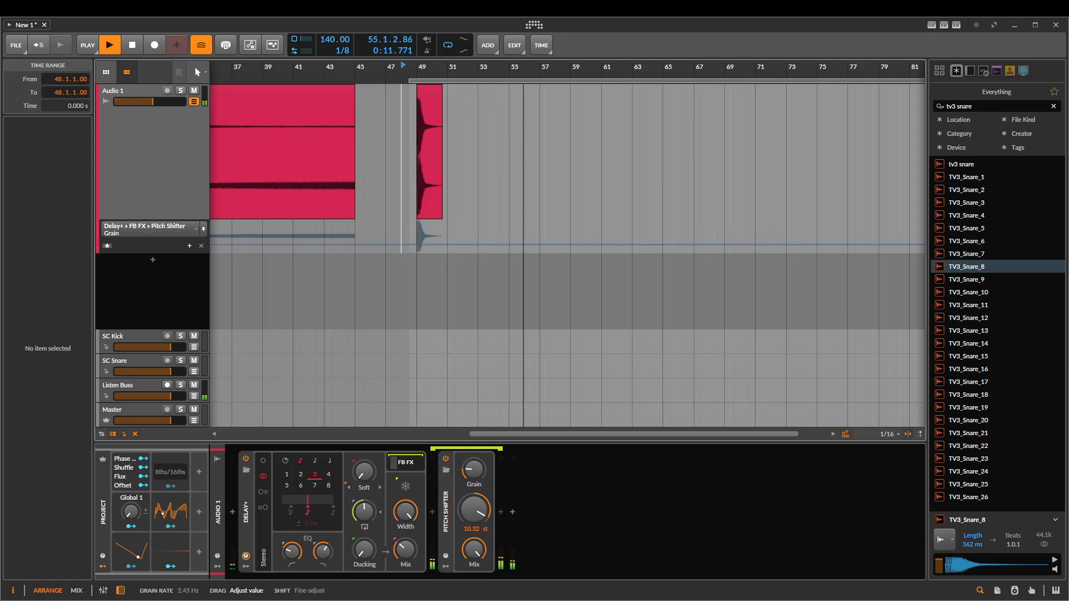
{"action": "key", "text": "space"}
Change Delay+'s pattern from Stereo to Ping L and play the snare
{"action": "key", "text": "space"}
{"action": "key", "text": "space"}
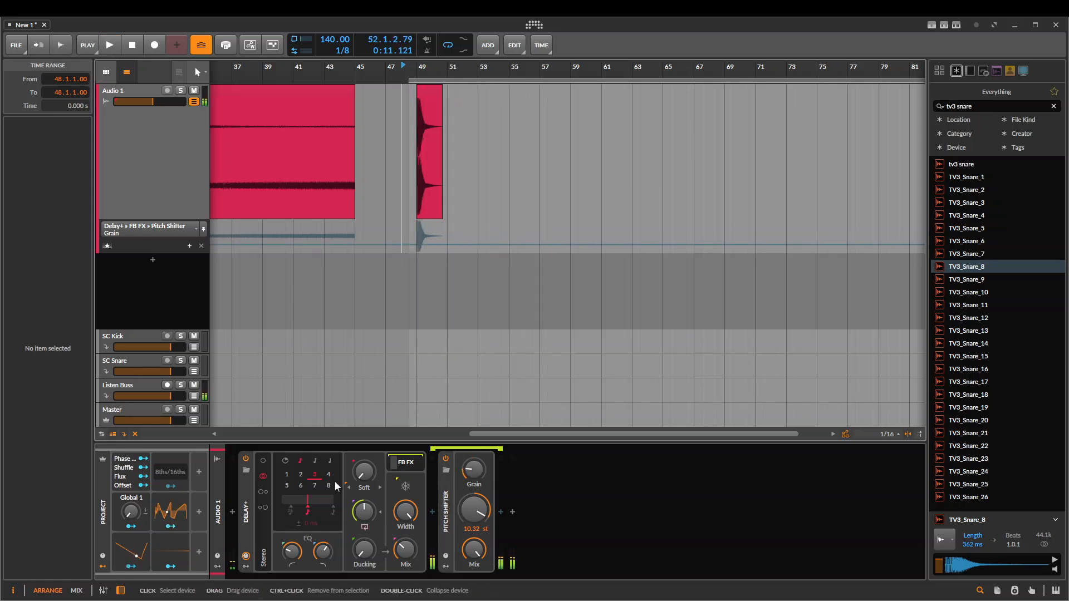
{"action": "left_click", "coordinate": [263, 492]}
{"action": "key", "text": "space"}
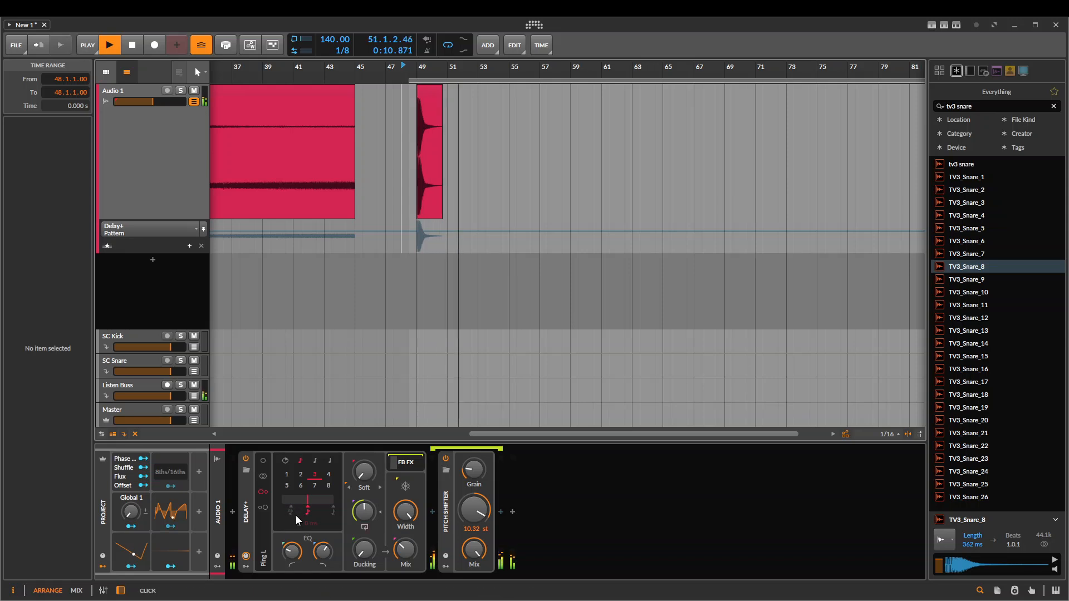
{"action": "key", "text": "space"}
Delete Delay+ from the Audio 1 chain and insert a Delay-4 in its place
{"action": "left_click", "coordinate": [445, 503]}
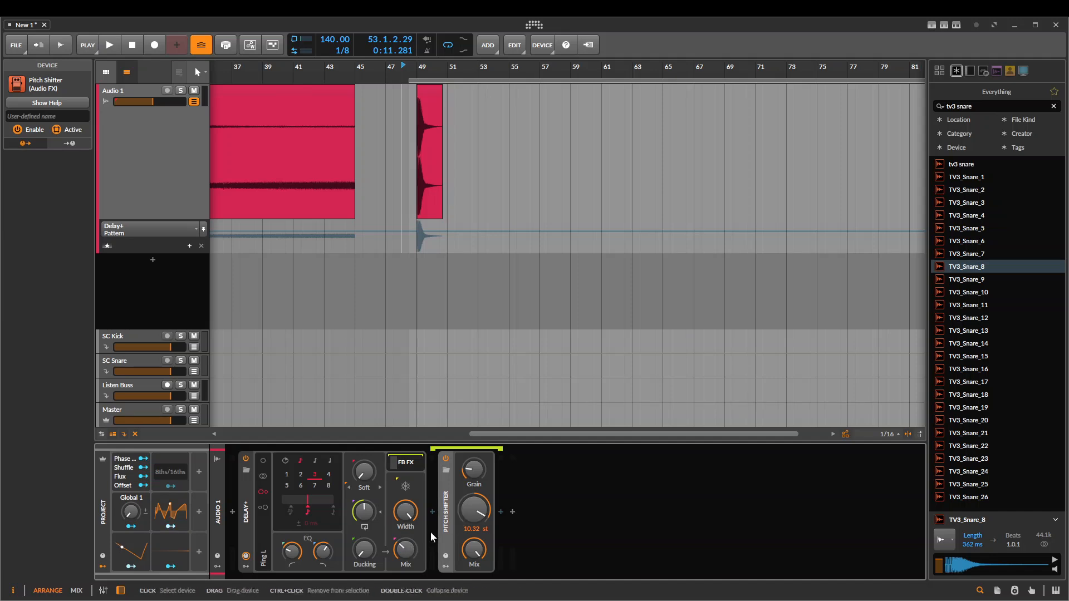
{"action": "left_click", "coordinate": [235, 518]}
{"action": "left_click", "coordinate": [233, 518]}
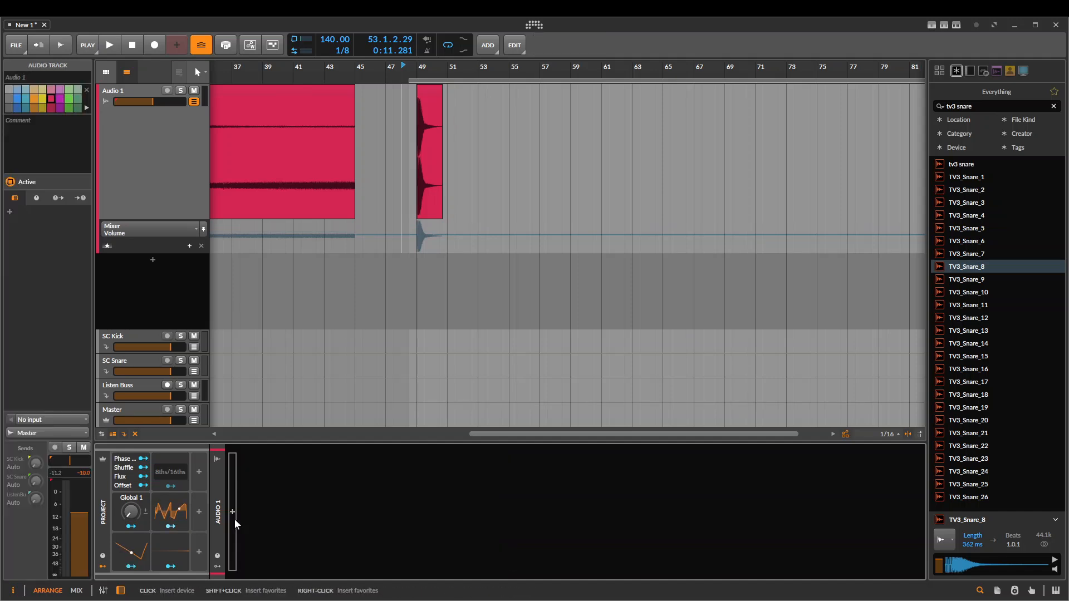
{"action": "type", "text": "delay"}
{"action": "key", "text": "Down"}
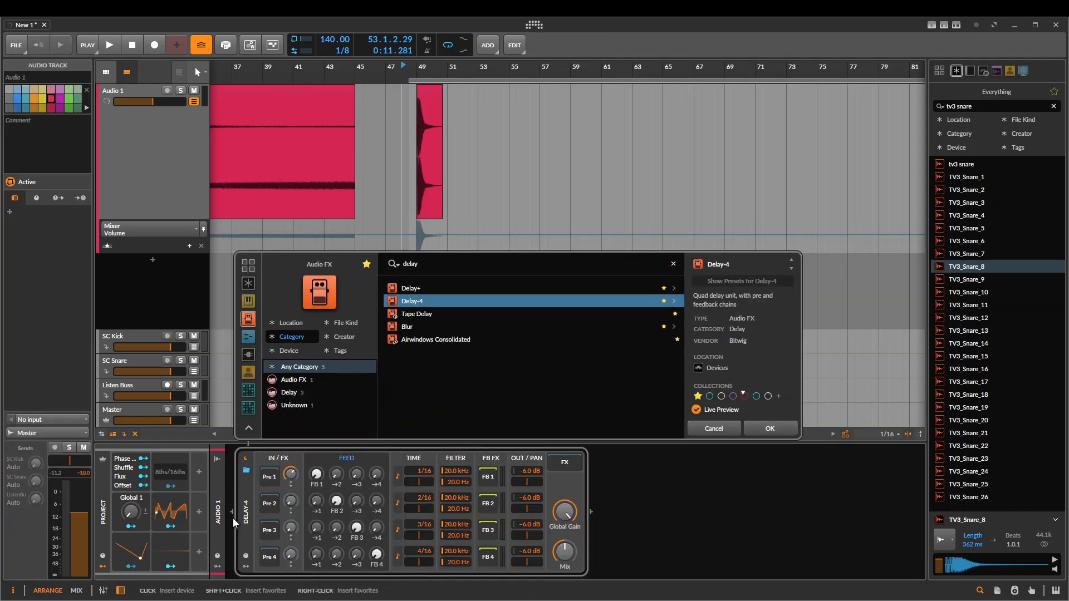
{"action": "key", "text": "Return"}
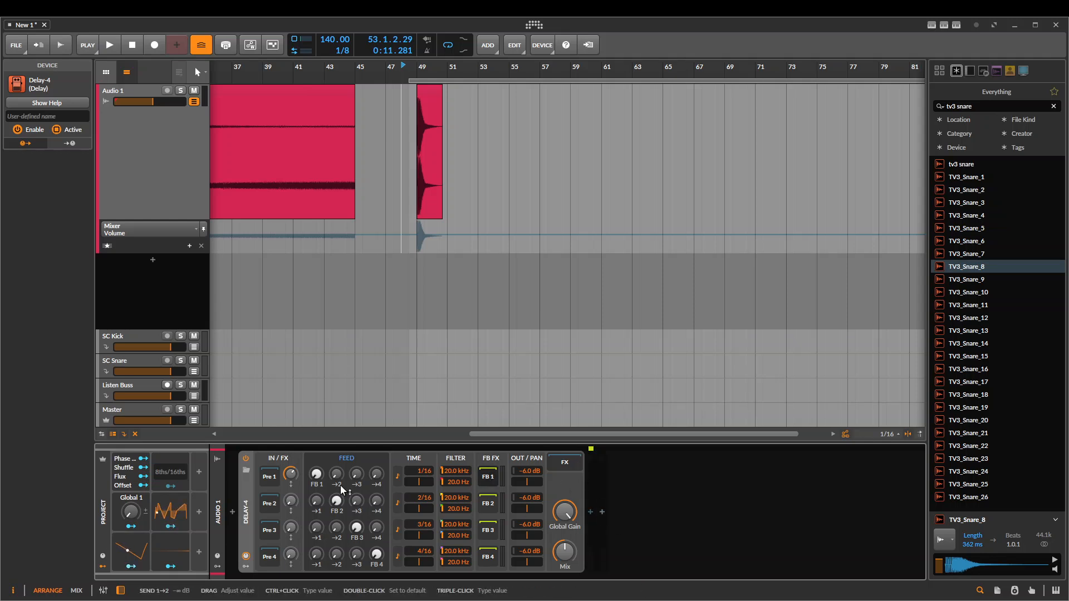
Try adjusting Delay-4's 2→3 and 2→4 feed sends, and set the playback start to 49.1.1.00
{"action": "left_click_drag", "start_coordinate": [356, 500], "coordinate": [355, 551]}
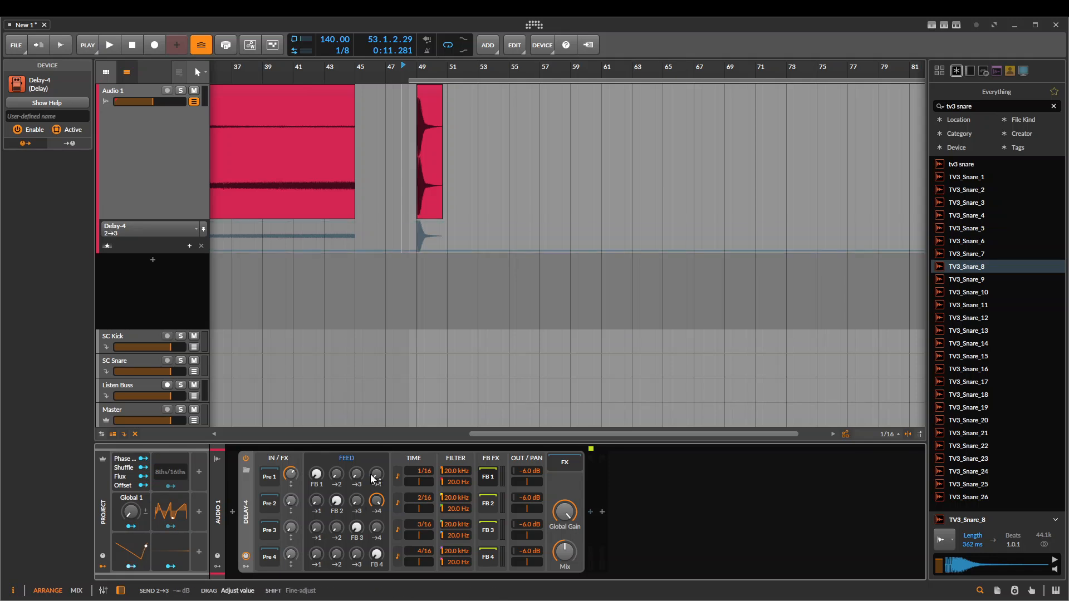
{"action": "left_click_drag", "start_coordinate": [376, 499], "coordinate": [377, 551]}
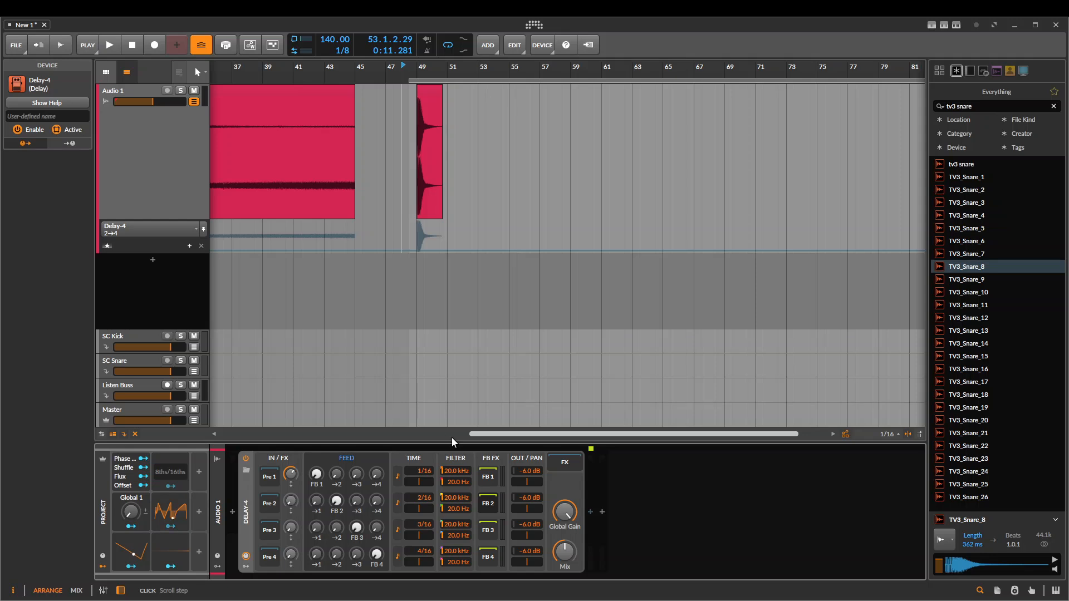
{"action": "scroll", "coordinate": [420, 109], "scroll_direction": "up", "scroll_amount": 3, "text": "ctrl"}
{"action": "left_click", "coordinate": [416, 115]}
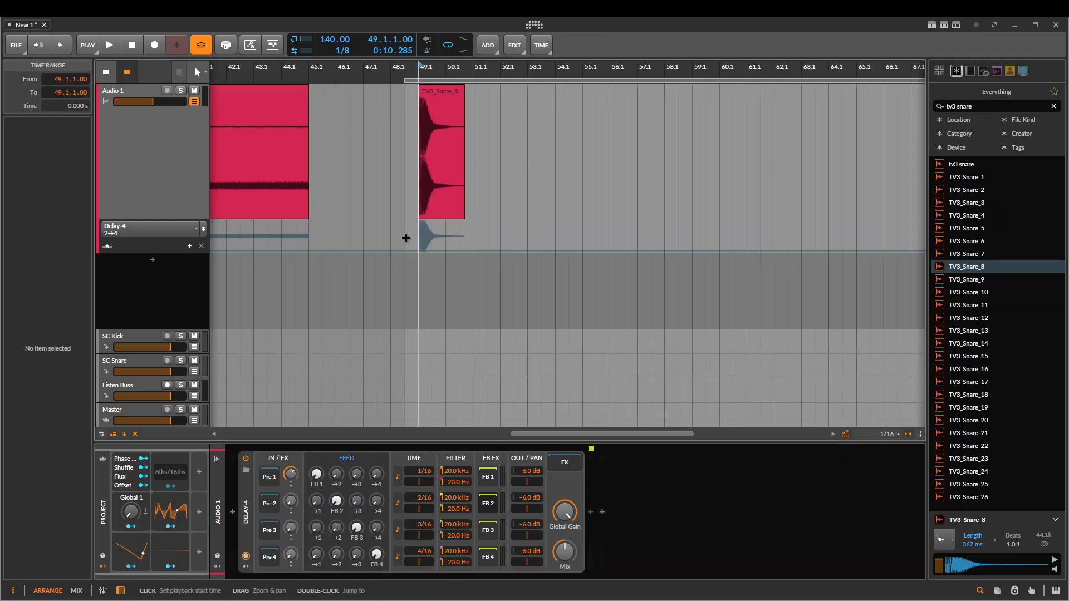
{"action": "scroll", "coordinate": [418, 178], "scroll_direction": "down", "scroll_amount": 3, "text": "ctrl"}
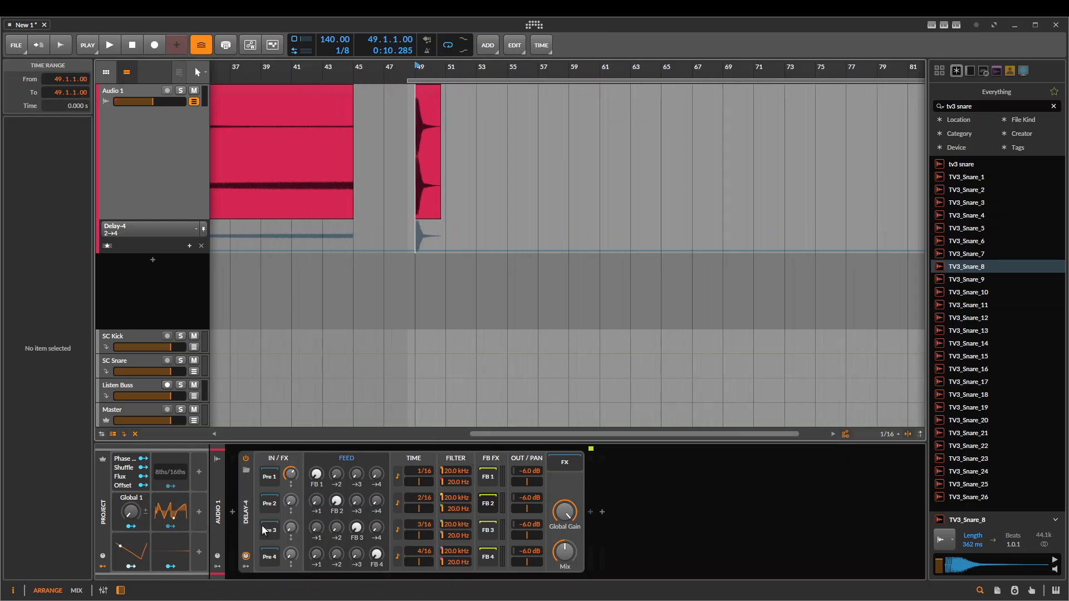
Delete Delay-4 and insert the transient split st1b preset on Audio 1
{"action": "left_click", "coordinate": [247, 509]}
{"action": "key", "text": "Delete"}
{"action": "scroll", "coordinate": [452, 152], "scroll_direction": "up", "scroll_amount": 3, "text": "ctrl"}
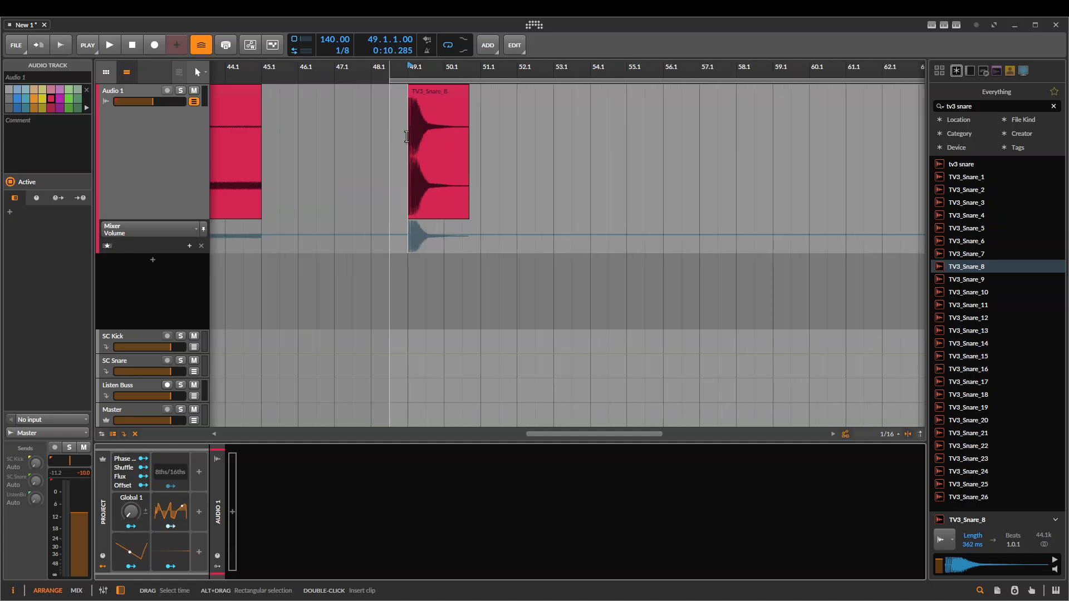
{"action": "left_click", "coordinate": [409, 184]}
{"action": "left_click", "coordinate": [232, 512]}
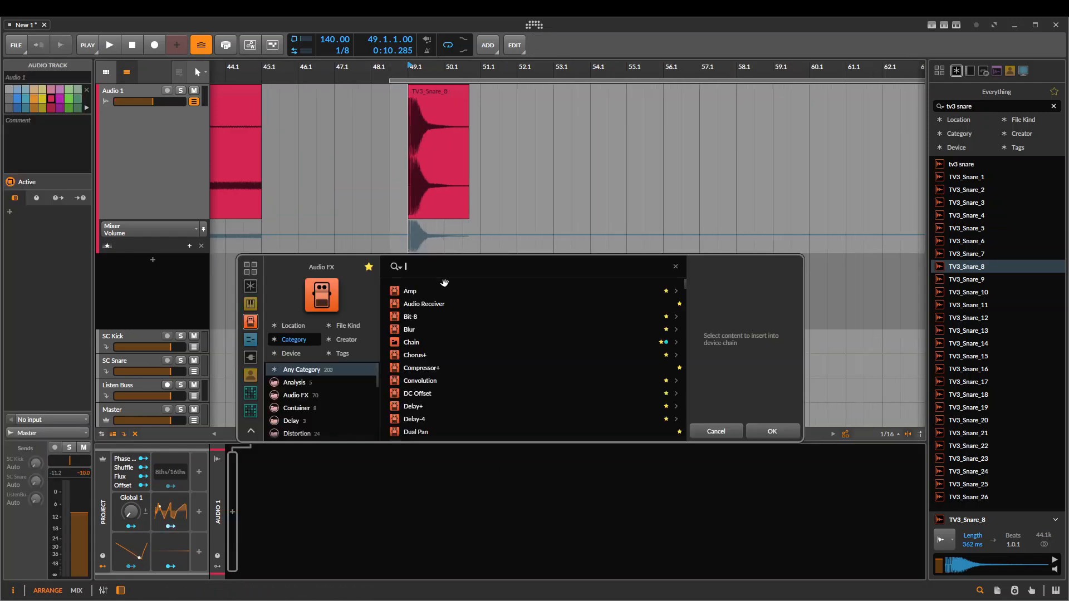
{"action": "type", "text": "st1"}
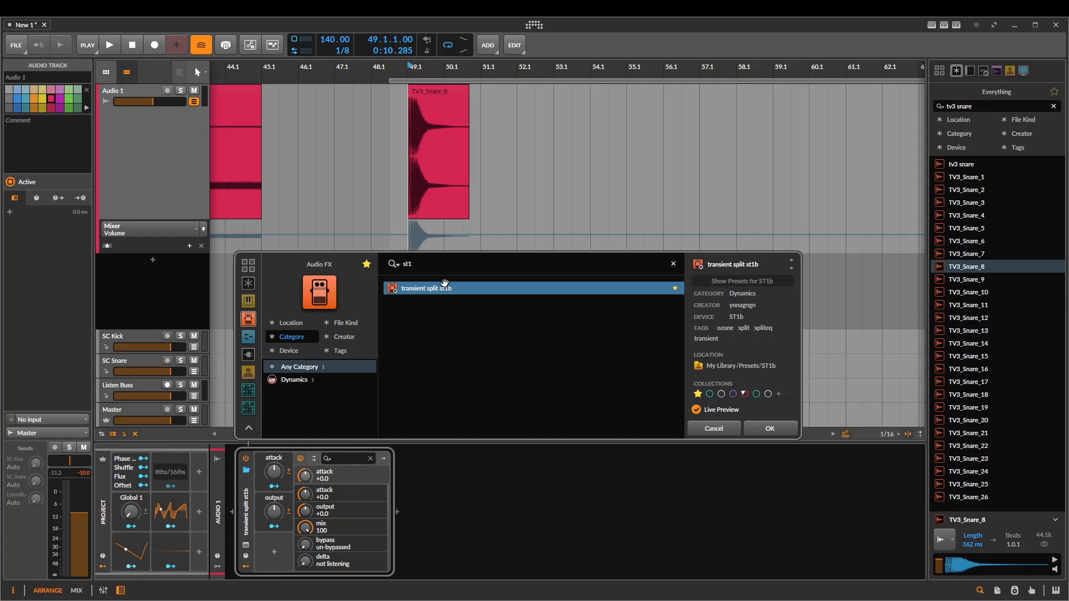
{"action": "left_click", "coordinate": [768, 433]}
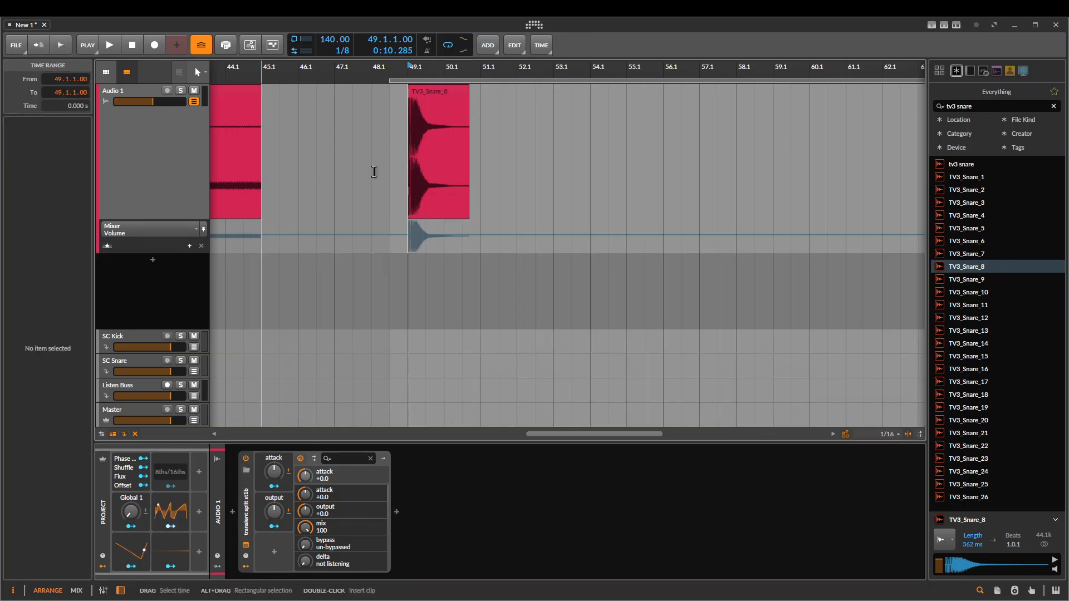
Move the TV3_Snare_8 clip to 48.1.2.00 and show the multi-out chains of transient split st1b
{"action": "left_click_drag", "start_coordinate": [426, 167], "coordinate": [408, 167]}
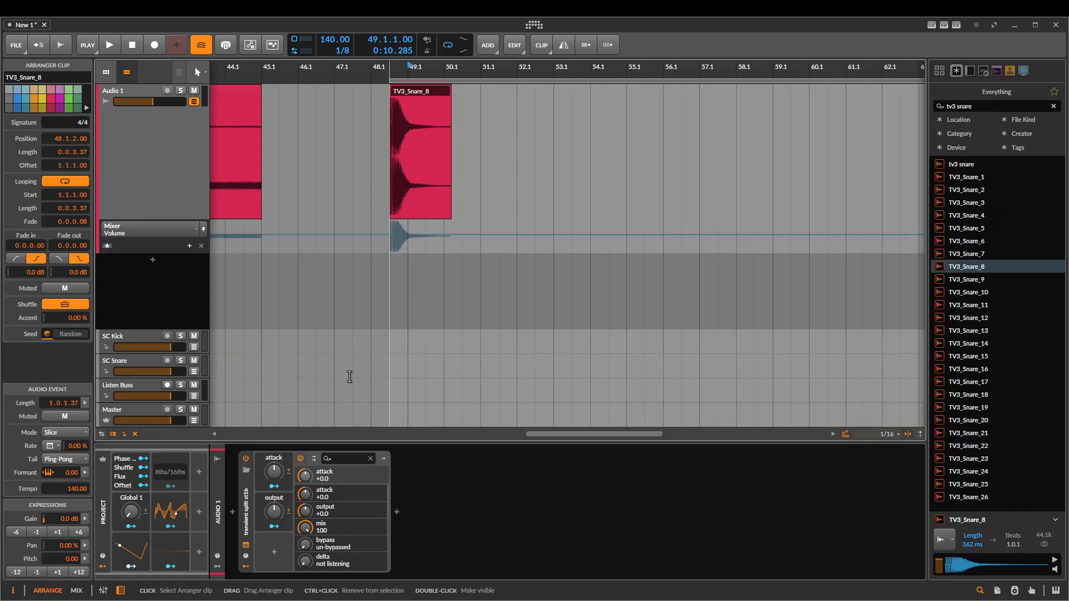
{"action": "left_click", "coordinate": [314, 457]}
{"action": "left_click", "coordinate": [339, 482]}
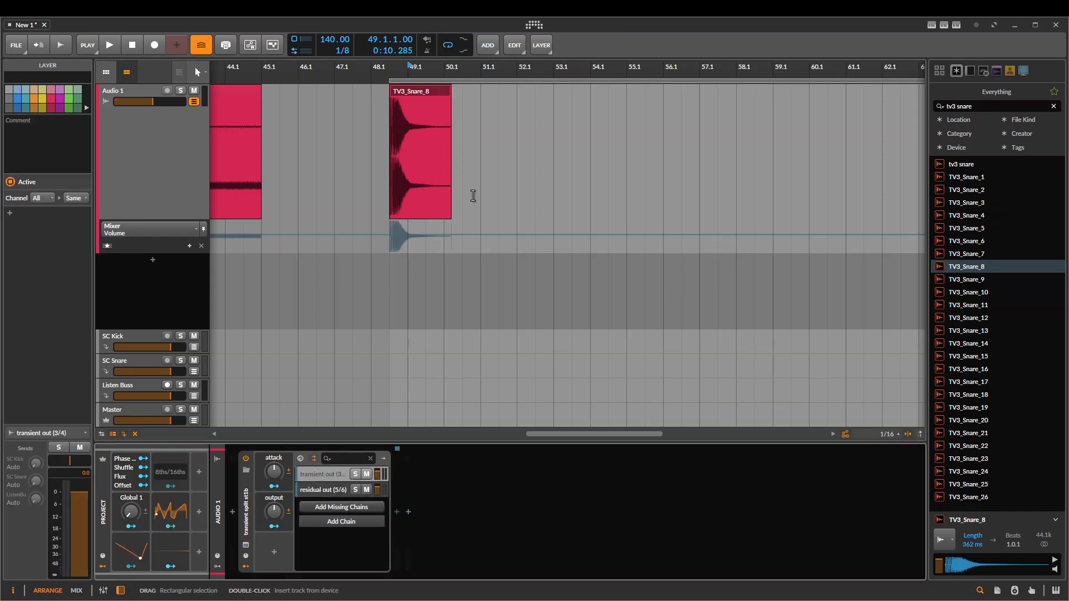
Solo the transient out chain, play the snare from 48.1.2.00, and solo the residual out chain
{"action": "left_click", "coordinate": [385, 155]}
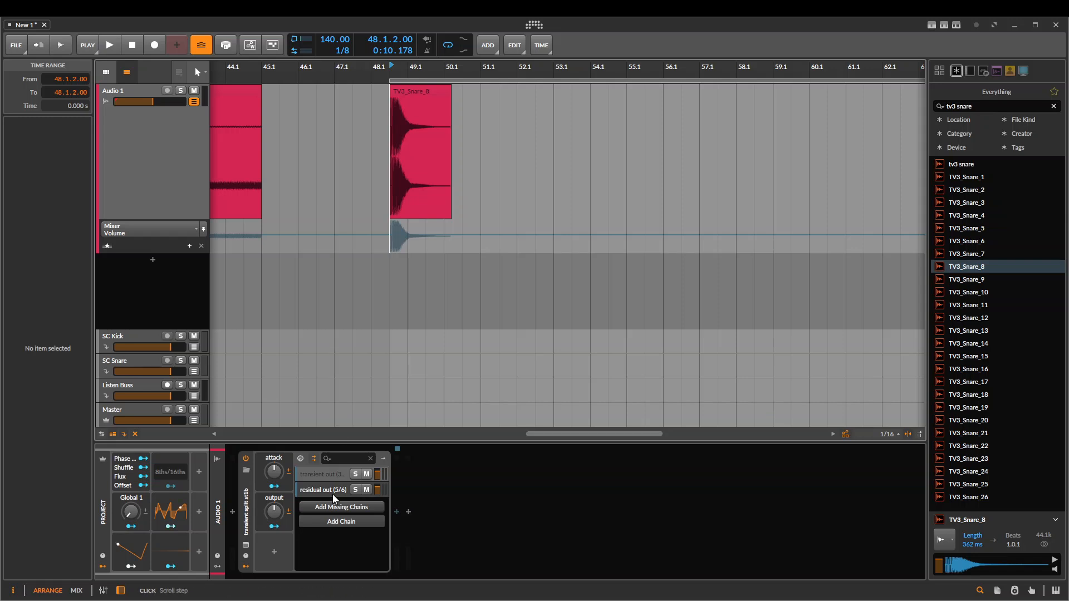
{"action": "left_click", "coordinate": [321, 475]}
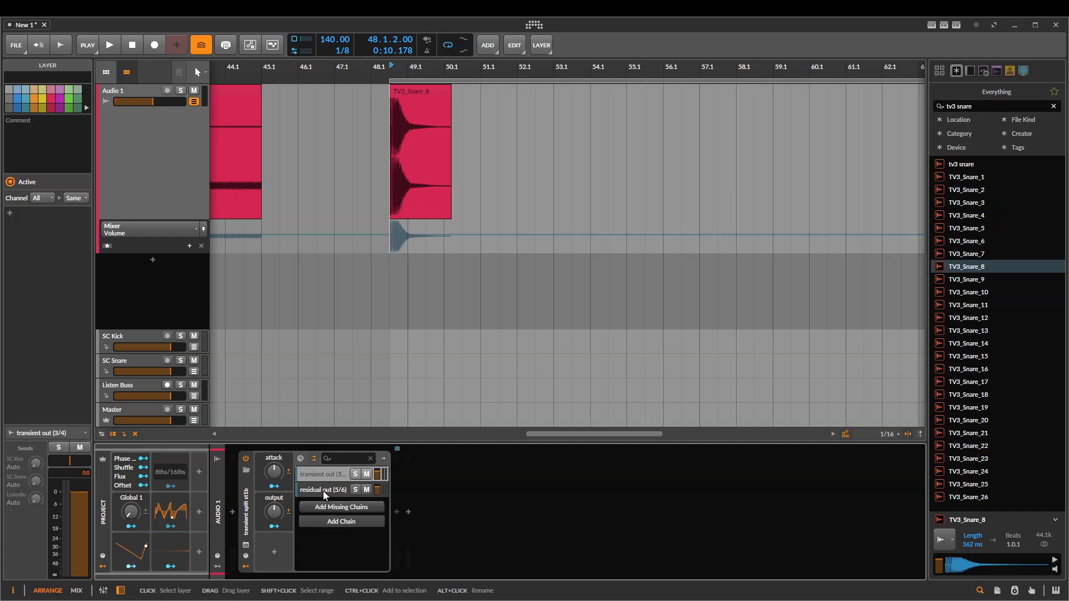
{"action": "scroll", "coordinate": [433, 298], "scroll_direction": "up", "scroll_amount": 3}
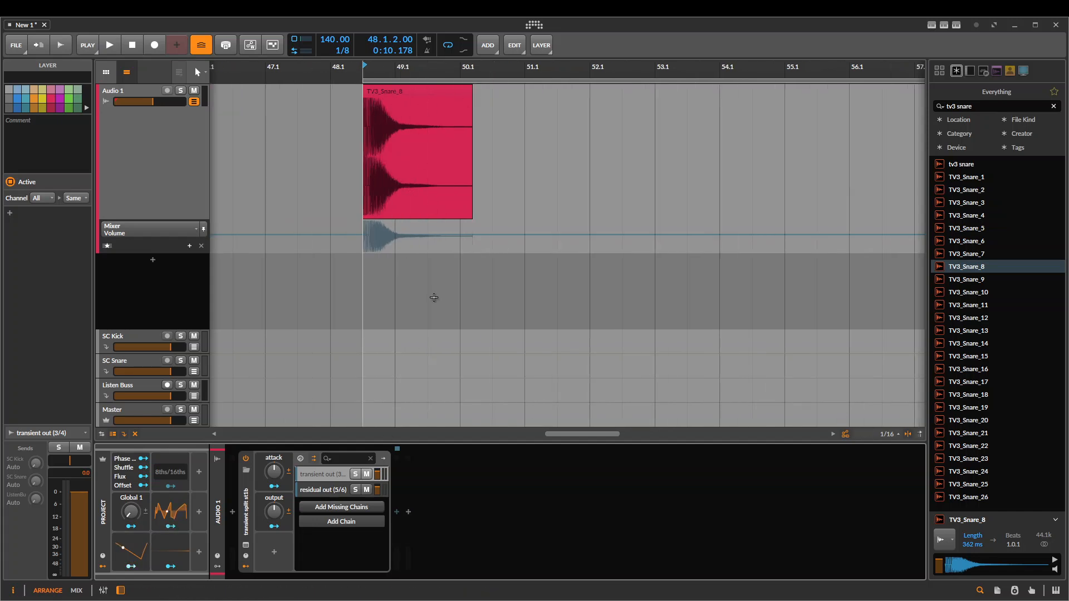
{"action": "left_click", "coordinate": [355, 473]}
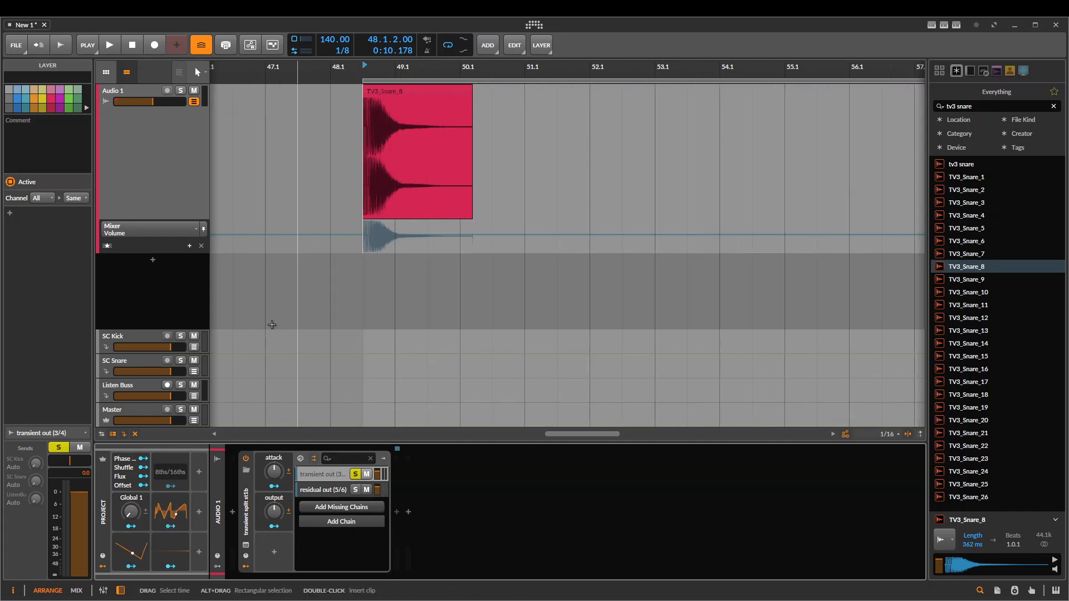
{"action": "key", "text": "space"}
{"action": "left_click", "coordinate": [355, 489]}
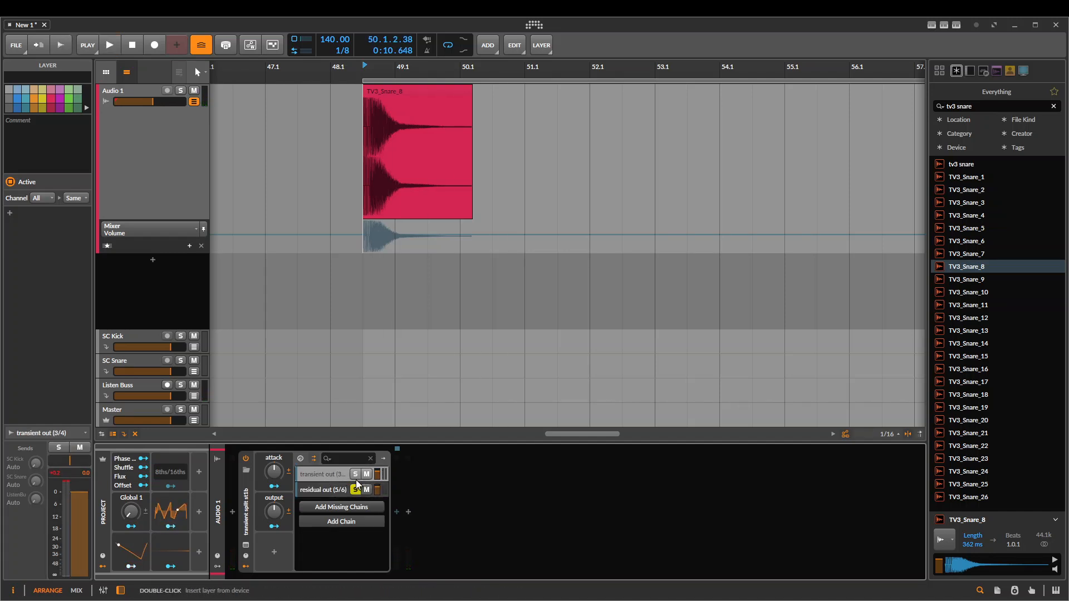
Delete the transient split st1b device from Audio 1
{"action": "left_click", "coordinate": [324, 490]}
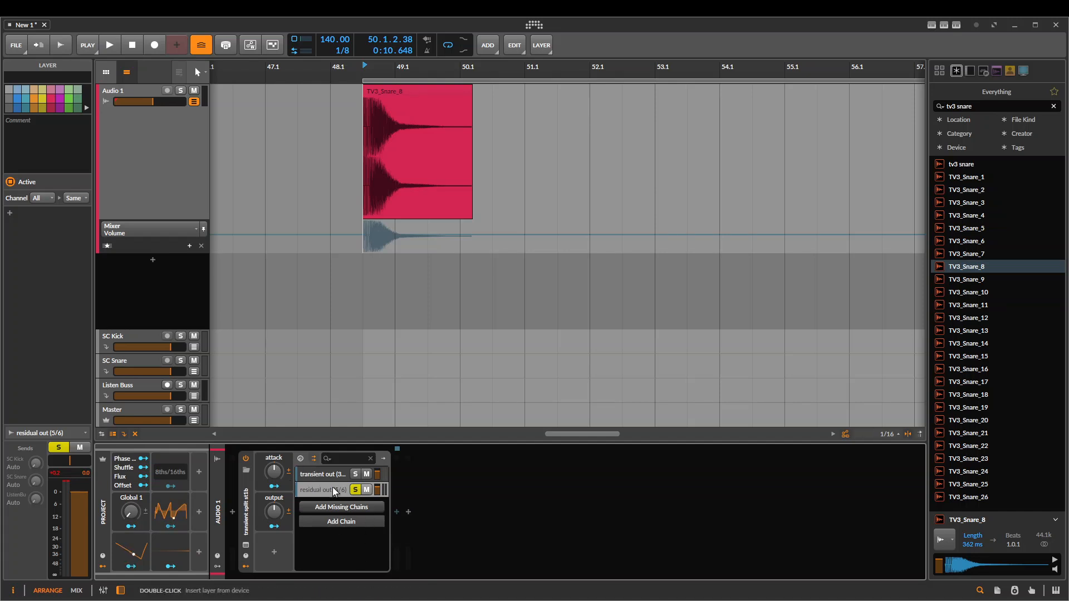
{"action": "left_click", "coordinate": [301, 458]}
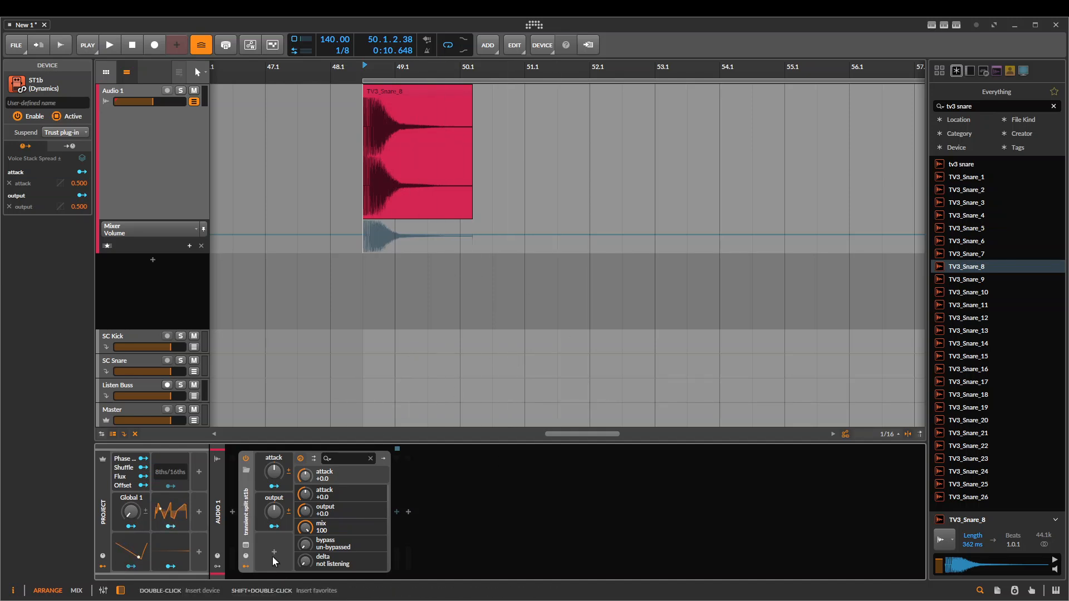
{"action": "key", "text": "Delete"}
Examine the Audio 1 timeline from the snare clip back to the start of the long 140BPM recording
{"action": "left_click_drag", "start_coordinate": [520, 276], "coordinate": [662, 273]}
{"action": "scroll", "coordinate": [422, 296], "scroll_direction": "down", "scroll_amount": 4}
{"action": "left_click_drag", "start_coordinate": [575, 209], "coordinate": [870, 222]}
{"action": "scroll", "coordinate": [358, 276], "scroll_direction": "down", "scroll_amount": 2}
{"action": "scroll", "coordinate": [425, 275], "scroll_direction": "down", "scroll_amount": 4}
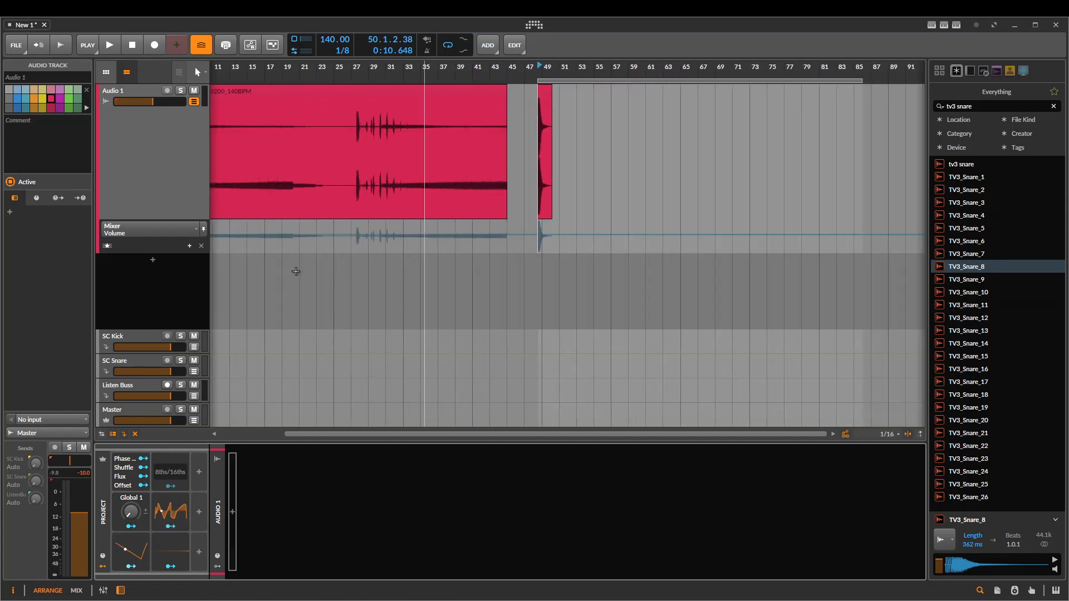
{"action": "left_click_drag", "start_coordinate": [287, 272], "coordinate": [745, 268]}
{"action": "scroll", "coordinate": [762, 228], "scroll_direction": "up", "scroll_amount": 1}
{"action": "scroll", "coordinate": [646, 253], "scroll_direction": "up", "scroll_amount": 1}
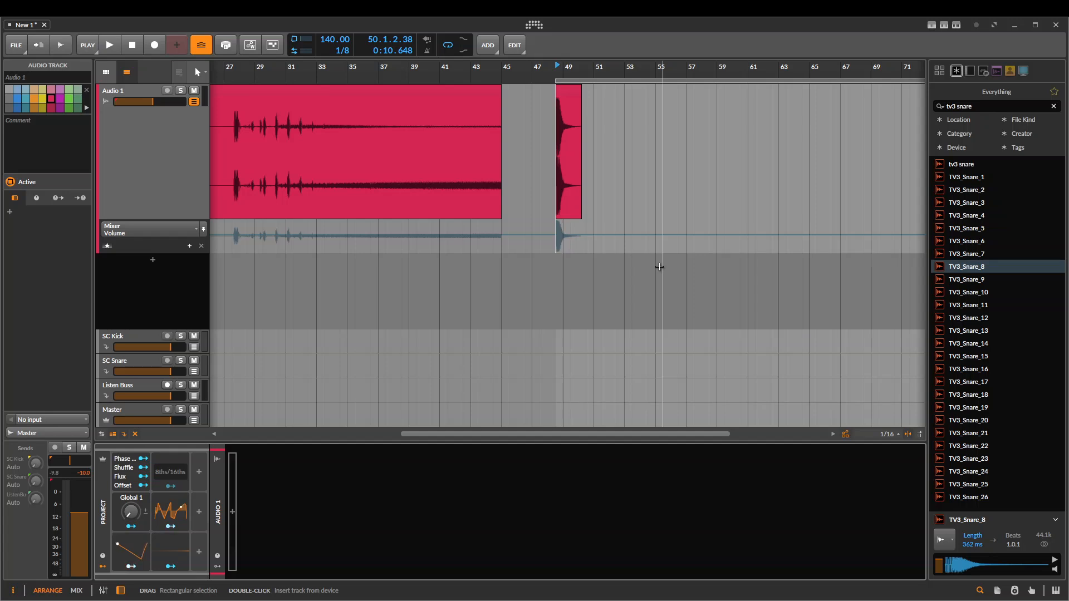
{"action": "scroll", "coordinate": [587, 245], "scroll_direction": "down", "scroll_amount": 2}
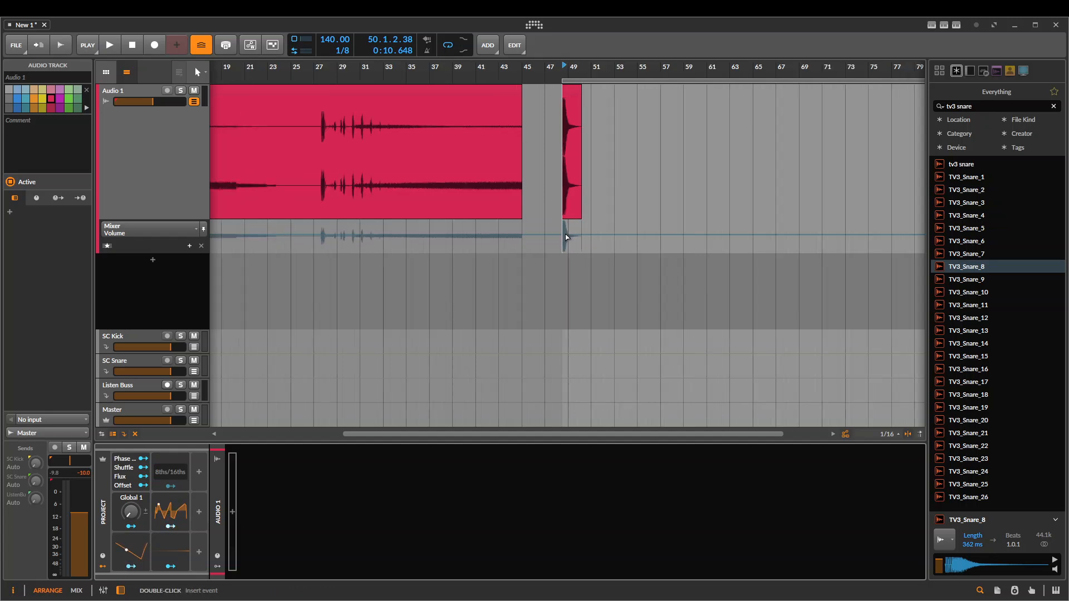
{"action": "left_click_drag", "start_coordinate": [485, 186], "coordinate": [695, 223]}
{"action": "scroll", "coordinate": [379, 251], "scroll_direction": "down", "scroll_amount": 1}
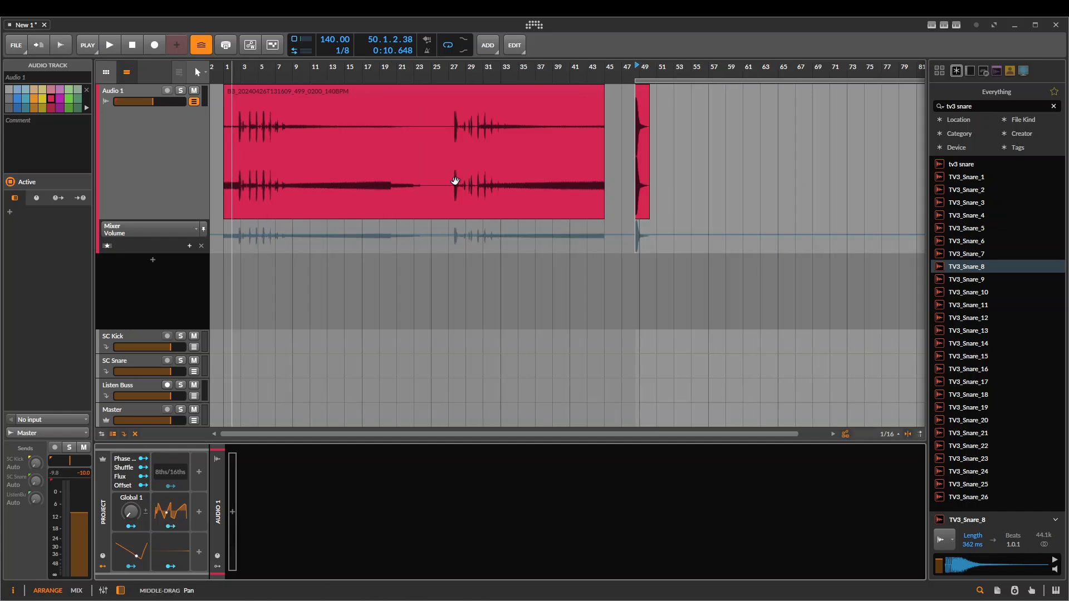
{"action": "scroll", "coordinate": [270, 178], "scroll_direction": "up", "scroll_amount": 2}
{"action": "scroll", "coordinate": [269, 178], "scroll_direction": "left", "scroll_amount": 2}
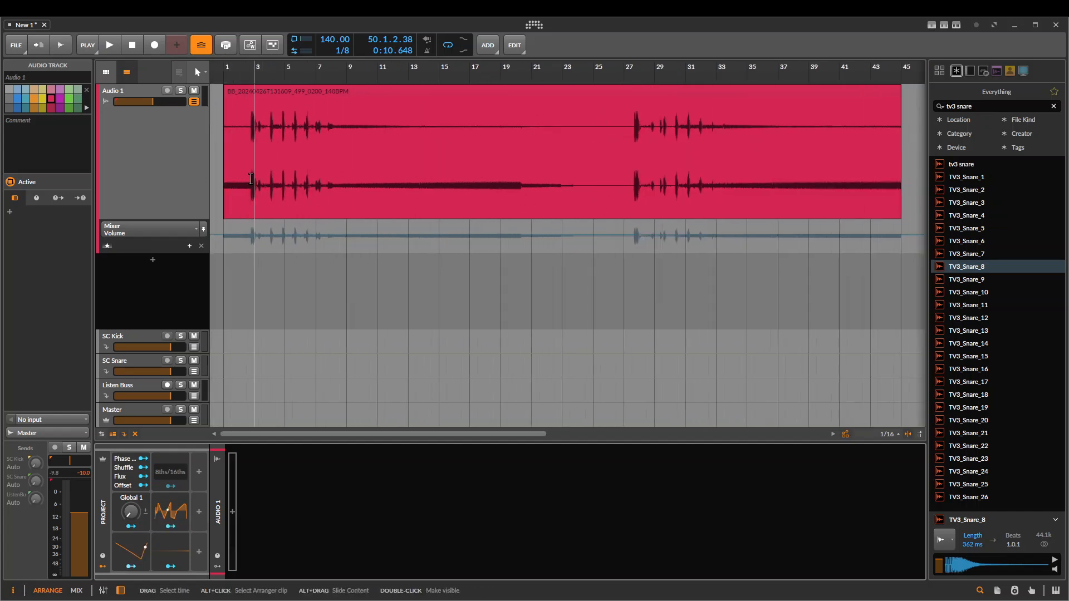
Place the playback start at 20.1.2.00 and select the time range from 27.1.1.00 to 38.1.1.00 on Audio 1
{"action": "left_click_drag", "start_coordinate": [255, 177], "coordinate": [330, 178]}
{"action": "left_click", "coordinate": [524, 145]}
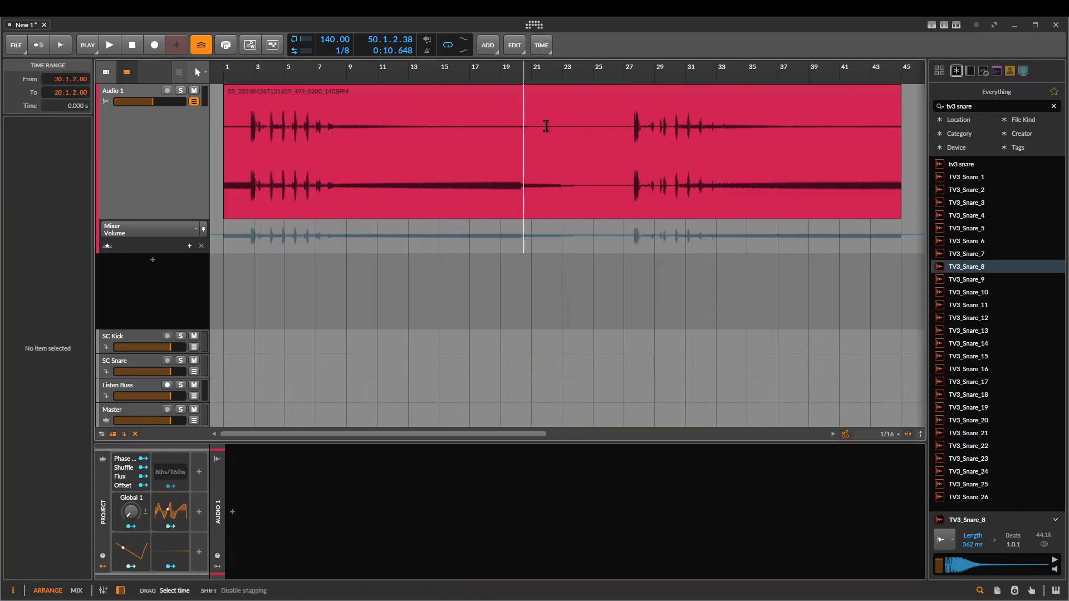
{"action": "left_click_drag", "start_coordinate": [707, 155], "coordinate": [528, 158]}
{"action": "scroll", "coordinate": [526, 163], "scroll_direction": "down", "scroll_amount": 1}
{"action": "scroll", "coordinate": [523, 167], "scroll_direction": "up", "scroll_amount": 2}
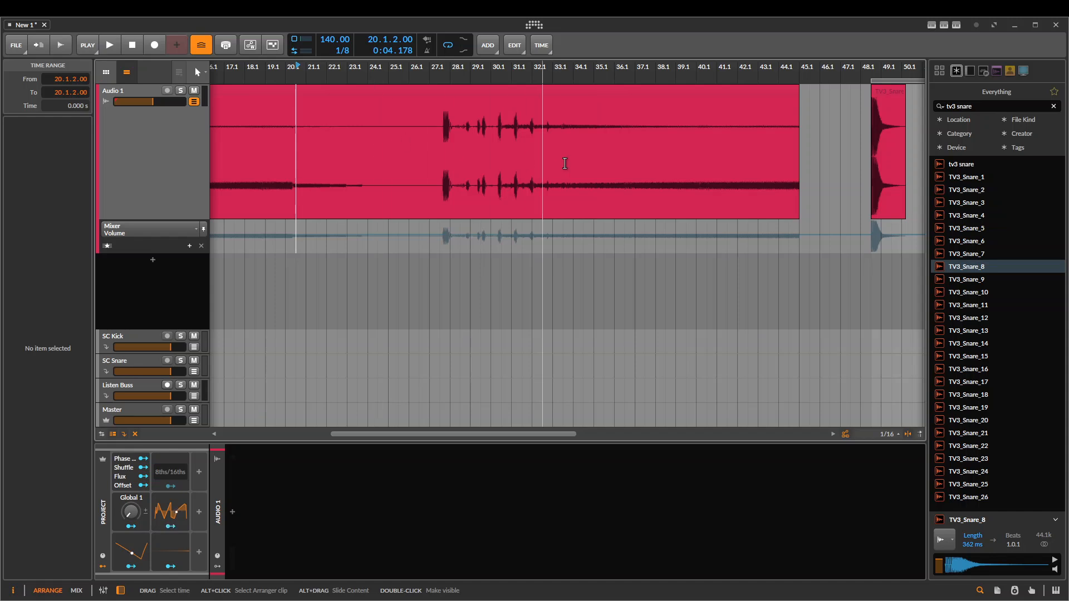
{"action": "left_click_drag", "start_coordinate": [429, 162], "coordinate": [655, 166]}
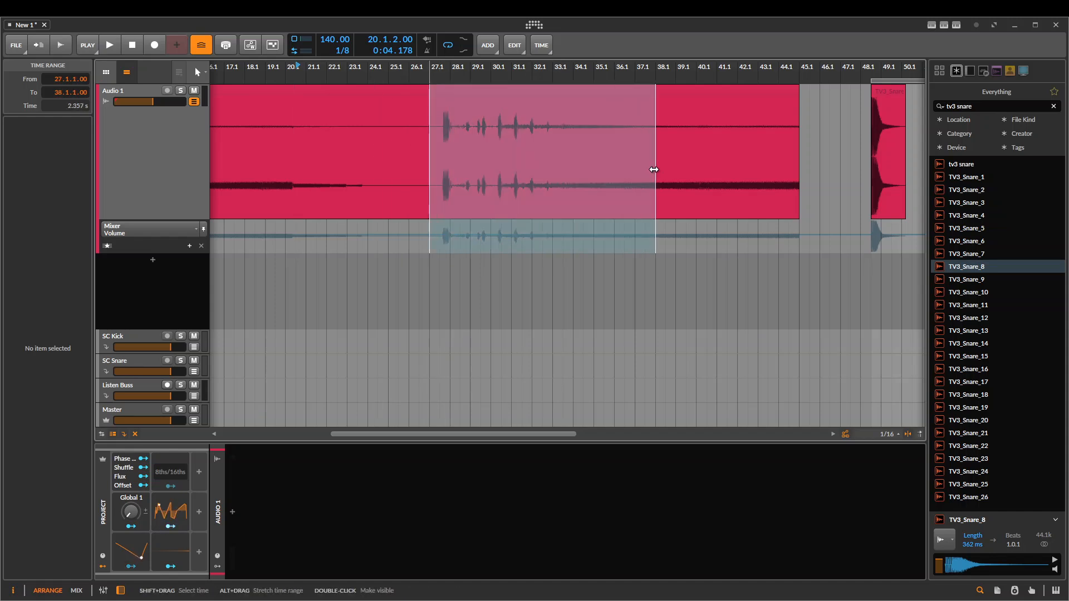